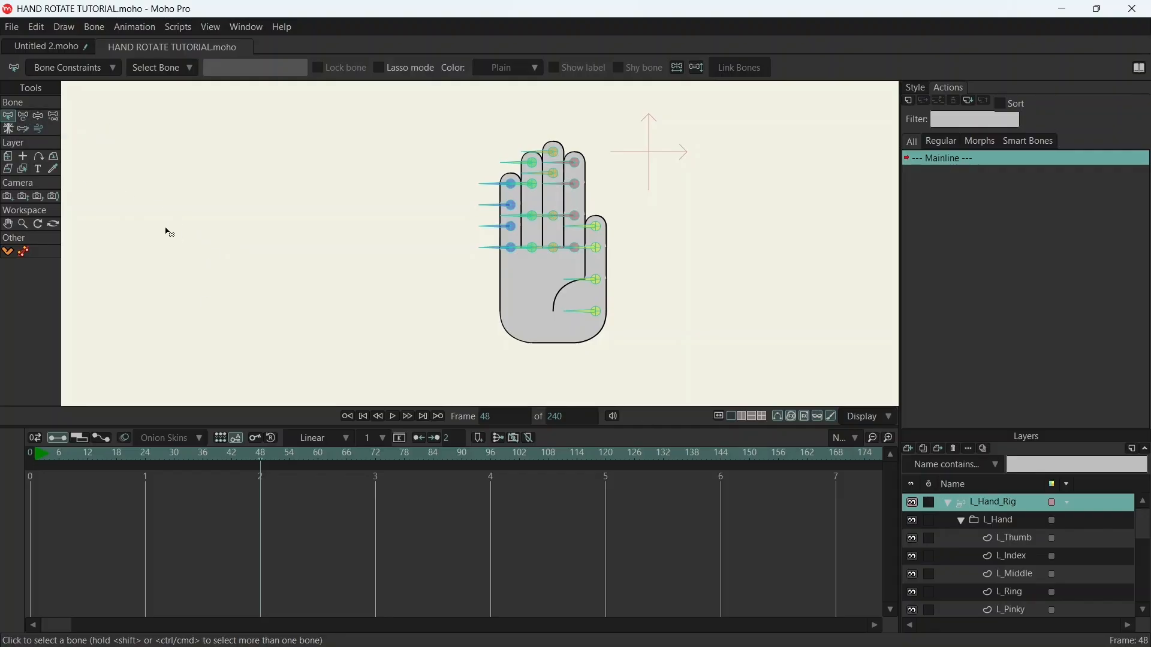
- Add a vertical control bone beside the hand on frame 0, extending downward from about fingertip-to-palm mid-height
left_click_drag(58, 459, 8, 450)
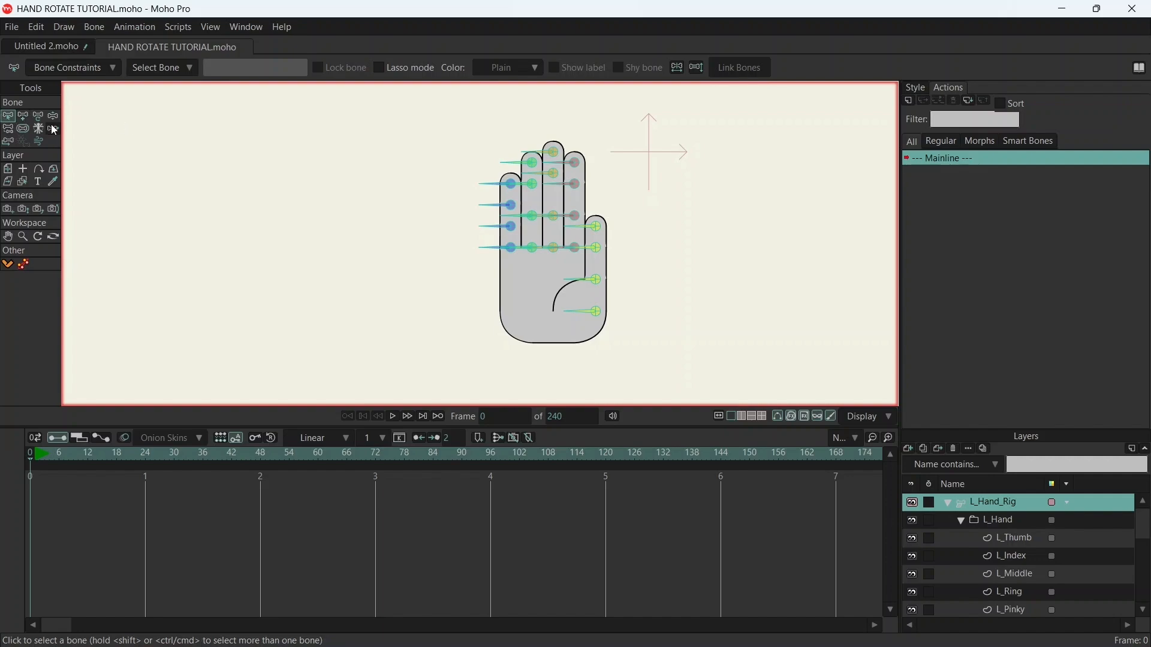
left_click(22, 115)
left_click_drag(328, 221, 328, 291)
- Name the new control bone Hand Rotate, show its label, and save the project
left_click(8, 115)
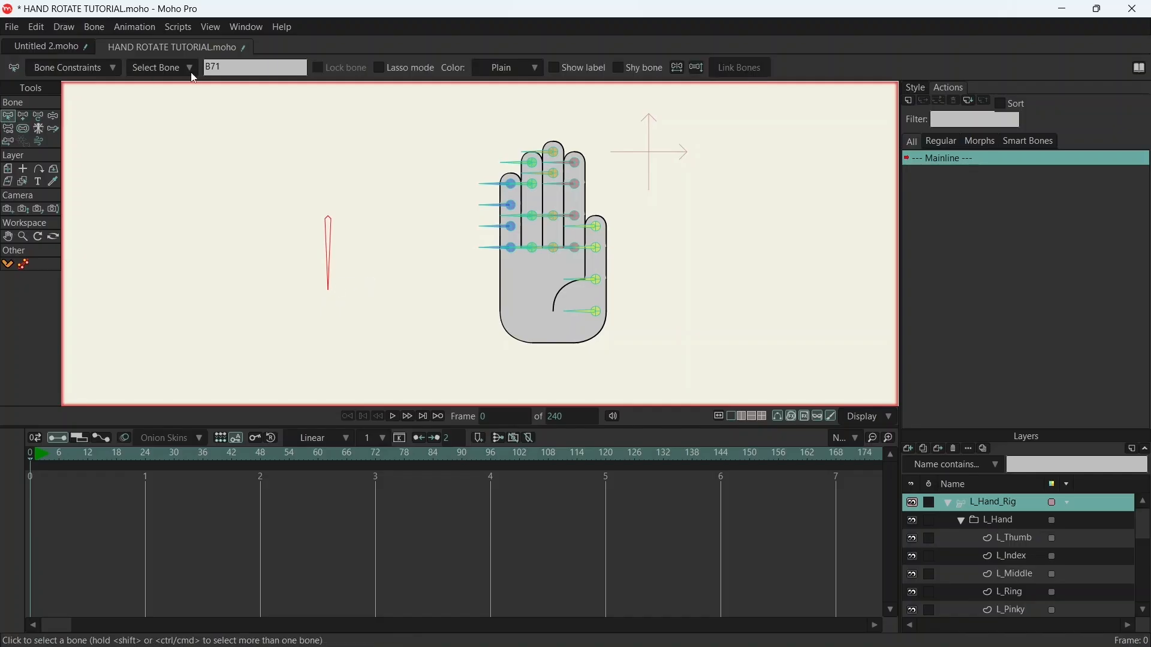
type("Hand Rotate")
key("Return")
left_click(558, 67)
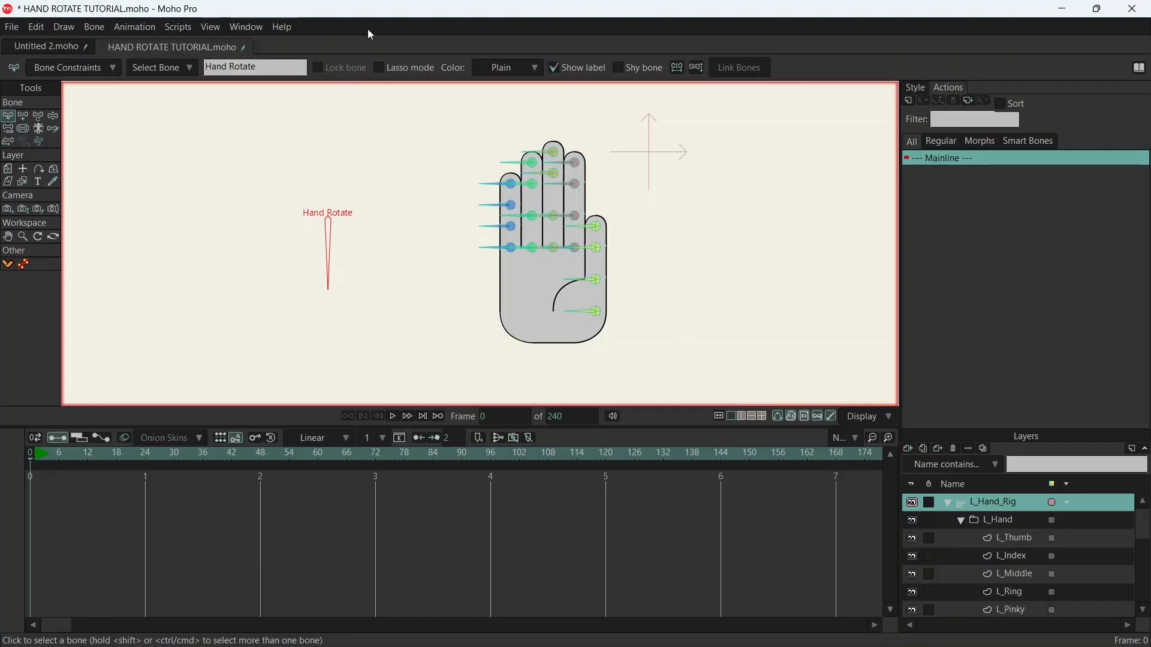
key("ctrl+s")
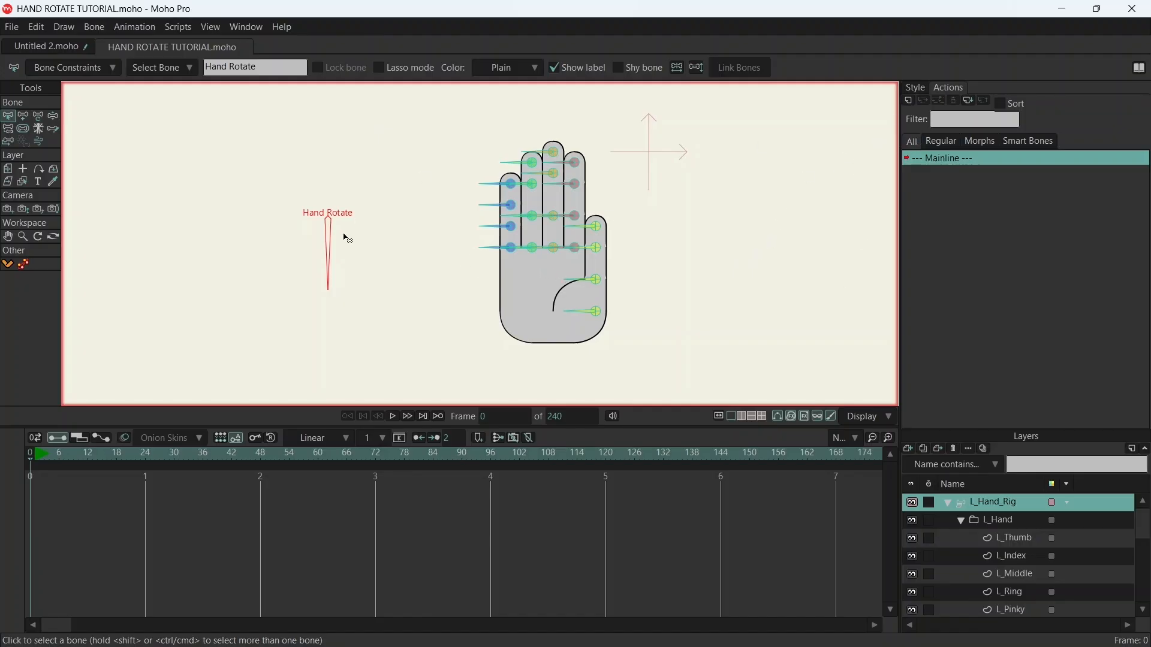
- Reduce the bone strength of the Hand Rotate bone
left_click(23, 128)
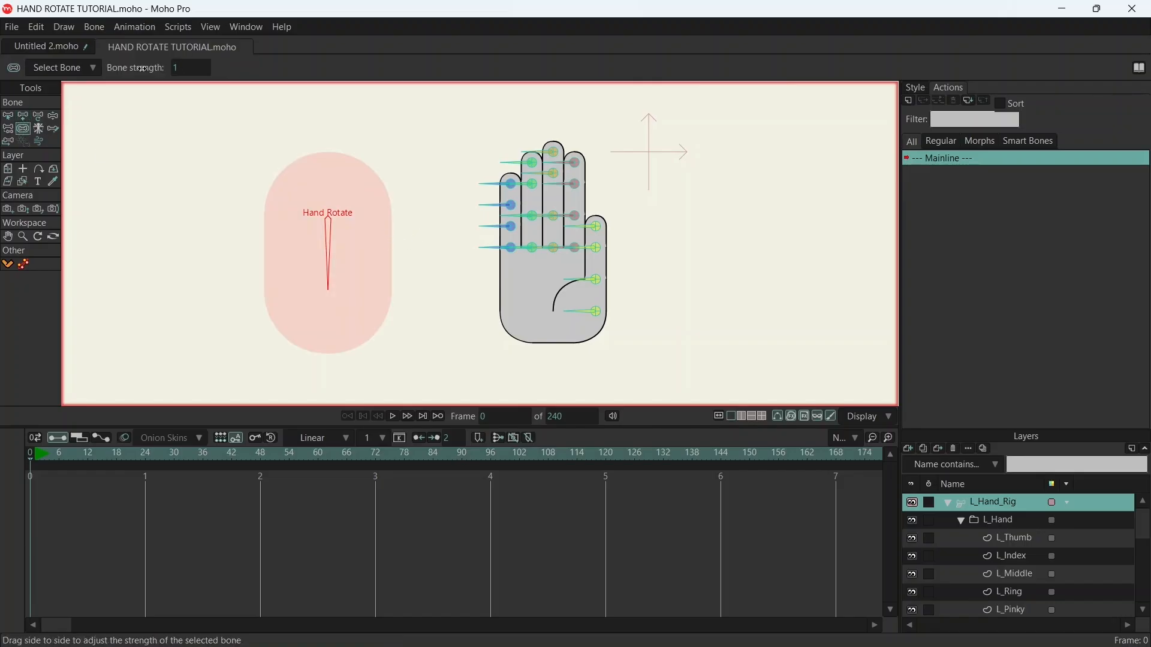
left_click_drag(182, 68, 25, 70)
left_click(7, 116)
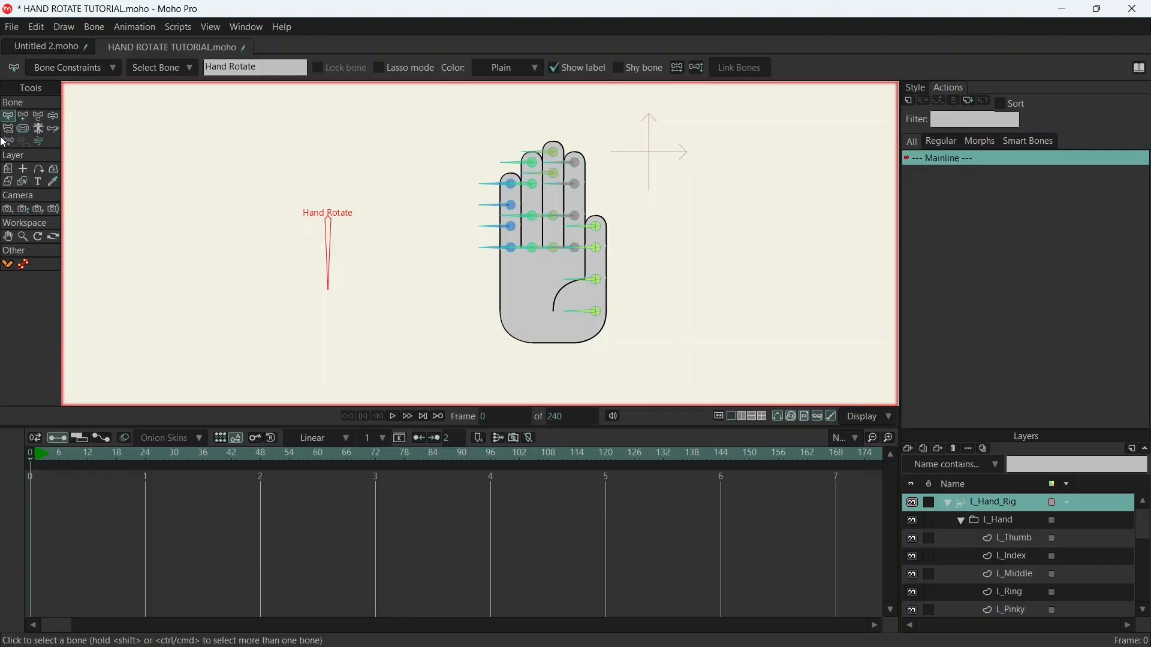
- Create an action named Hand Rotate for the selected Hand Rotate bone
left_click_drag(280, 179, 369, 304)
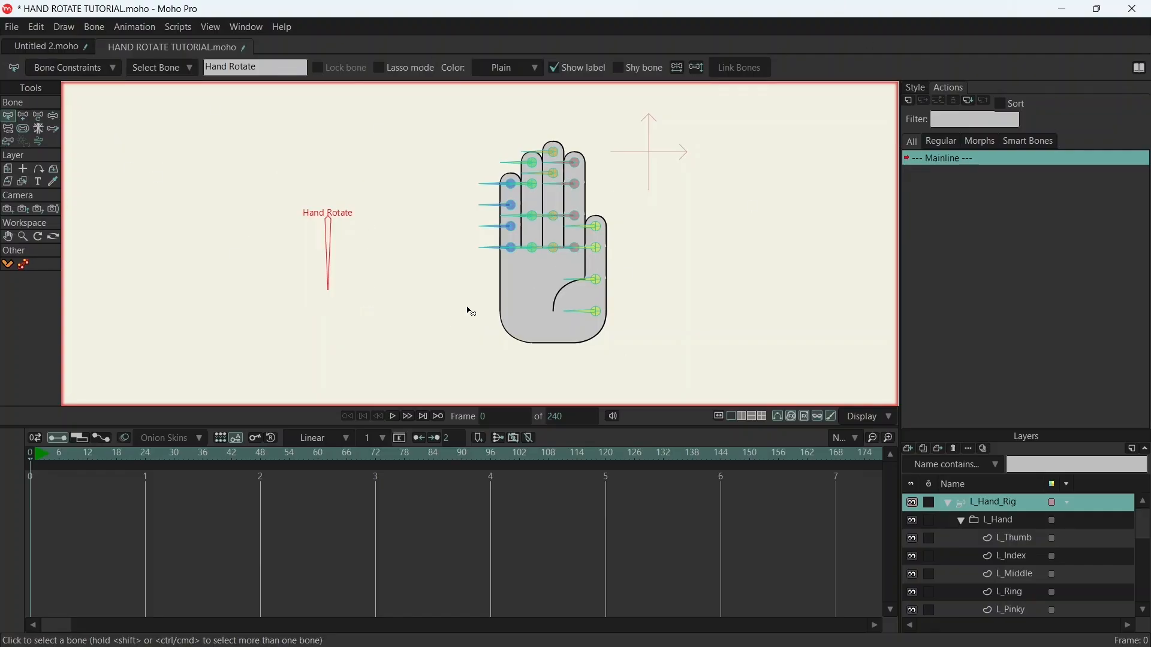
left_click(909, 100)
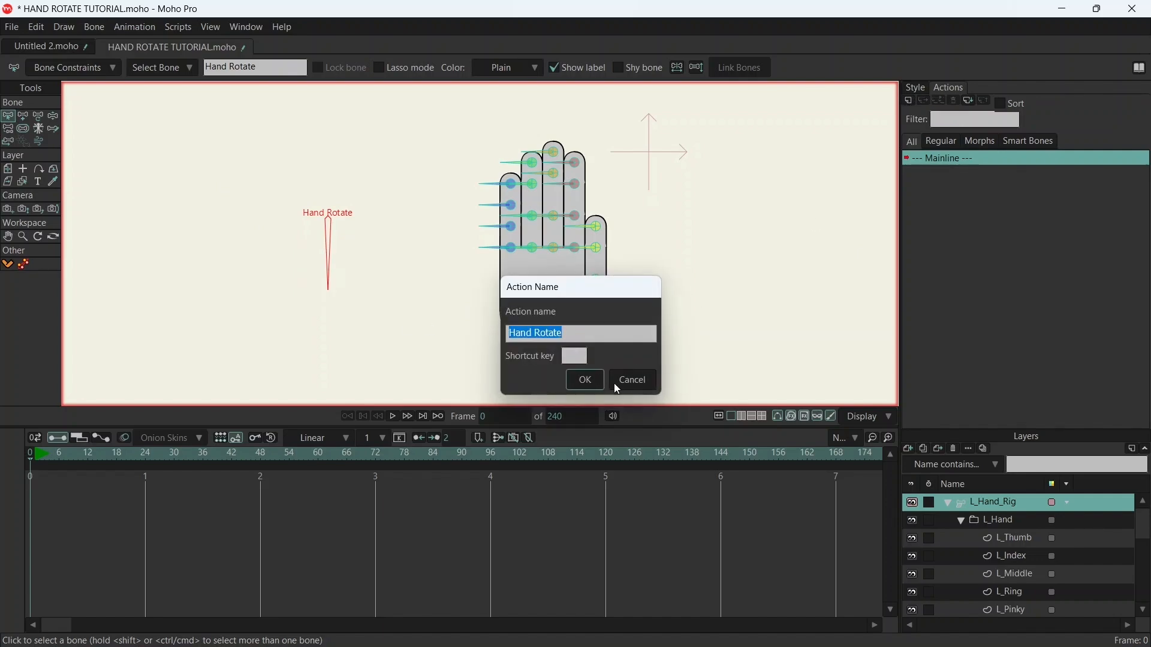
left_click(595, 380)
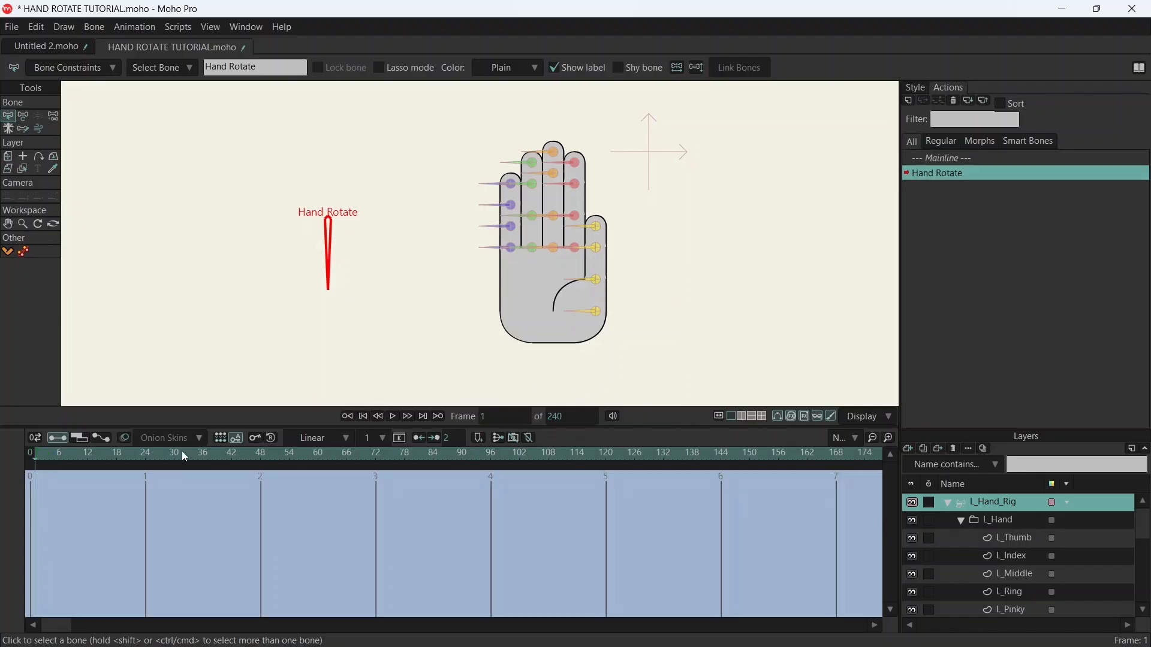
- Key the Hand Rotate bone at its downward angle of 270° on frame 48 of the action
left_click_drag(262, 459, 492, 468)
left_click_drag(493, 468, 263, 470)
left_click(24, 117)
mouse_move(334, 266)
left_mouse_down()
mouse_move(393, 246)
mouse_move(334, 258)
left_mouse_up()
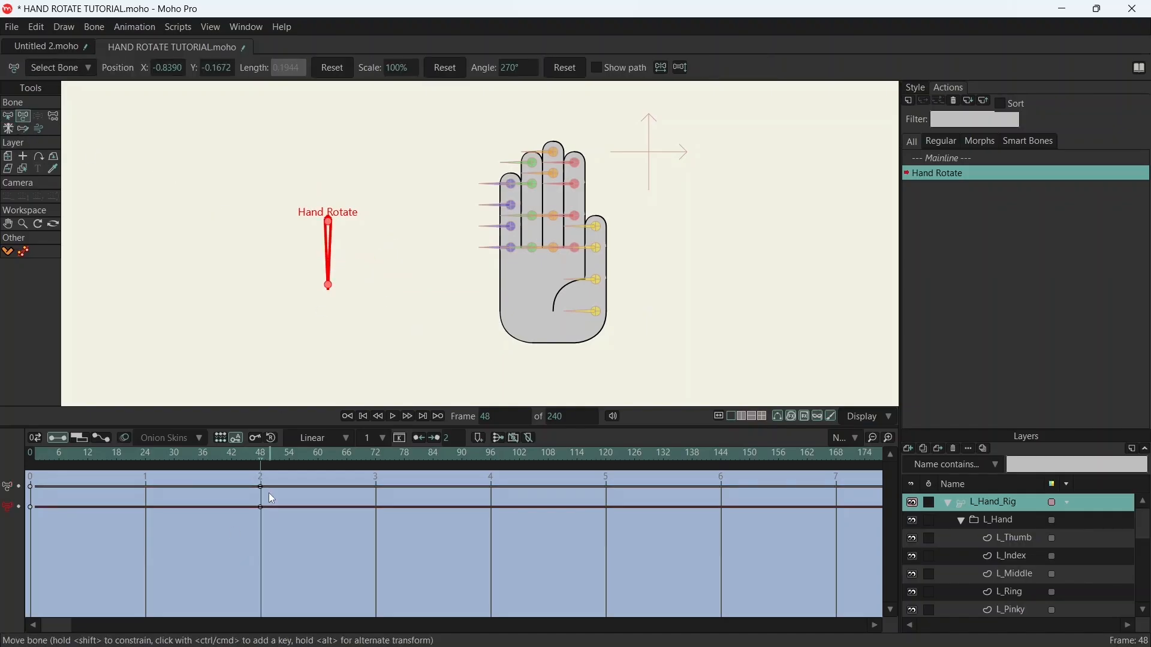
- Rotate the Hand Rotate bone to 180° on frame 24 and to point straight up on frame 1
left_click_drag(261, 468, 151, 468)
left_click_drag(328, 259, 259, 216)
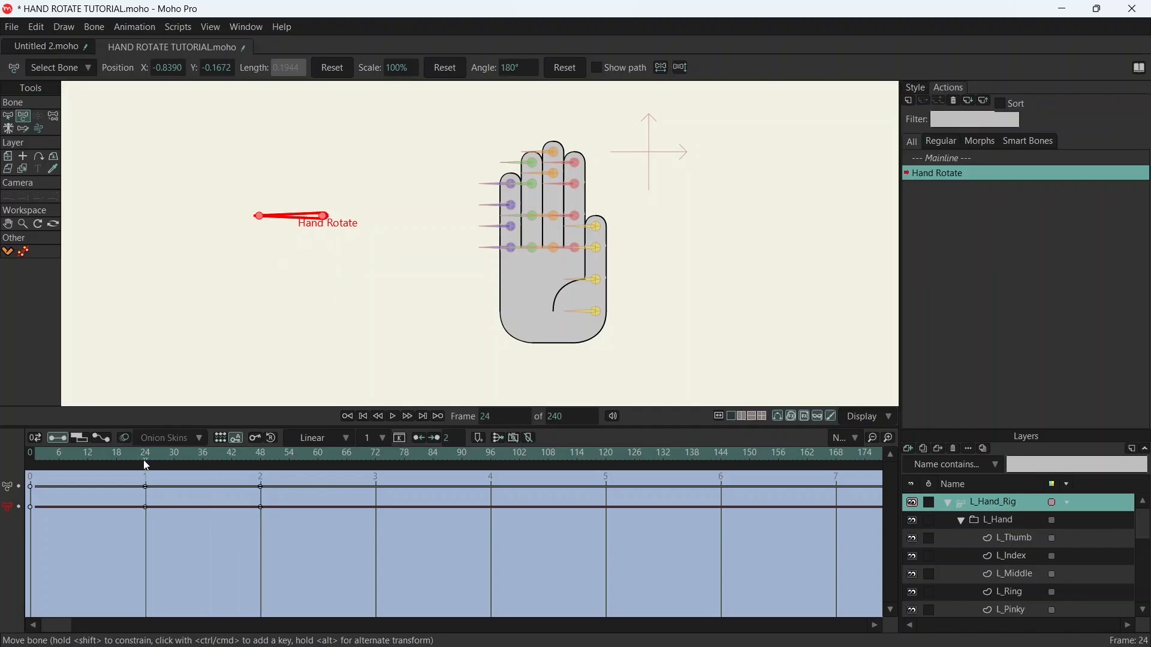
left_click_drag(148, 465, 37, 466)
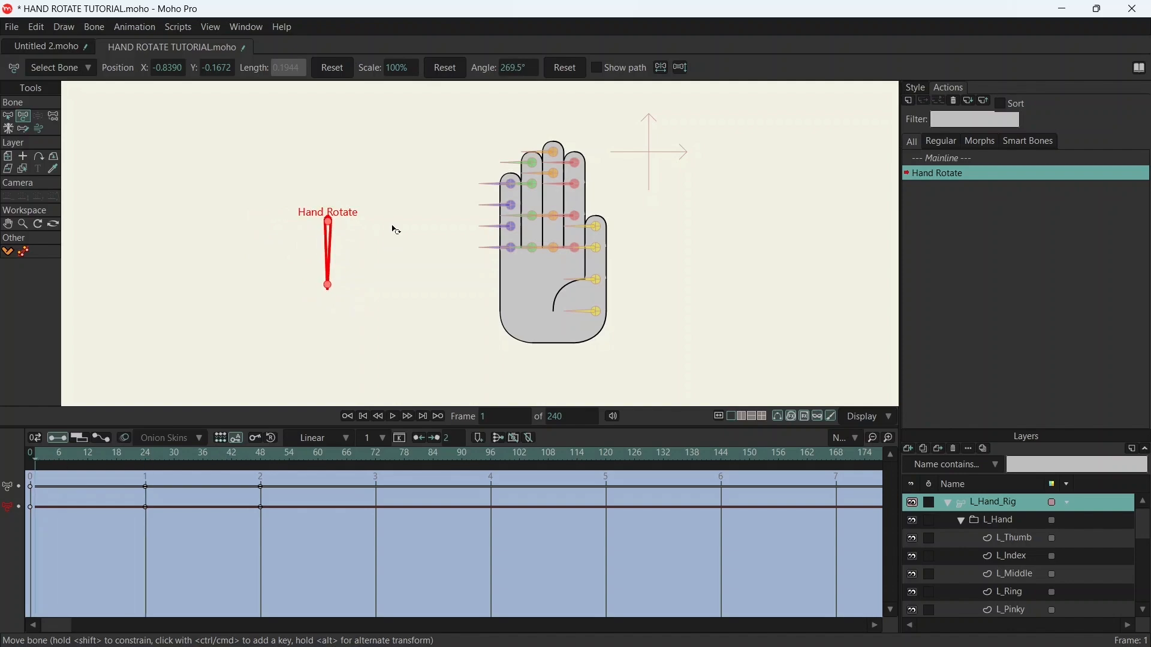
left_click_drag(332, 263, 328, 147)
- Rotate the Hand Rotate bone to 360° on frame 72 and to 450° on frame 96
left_click_drag(262, 459, 378, 458)
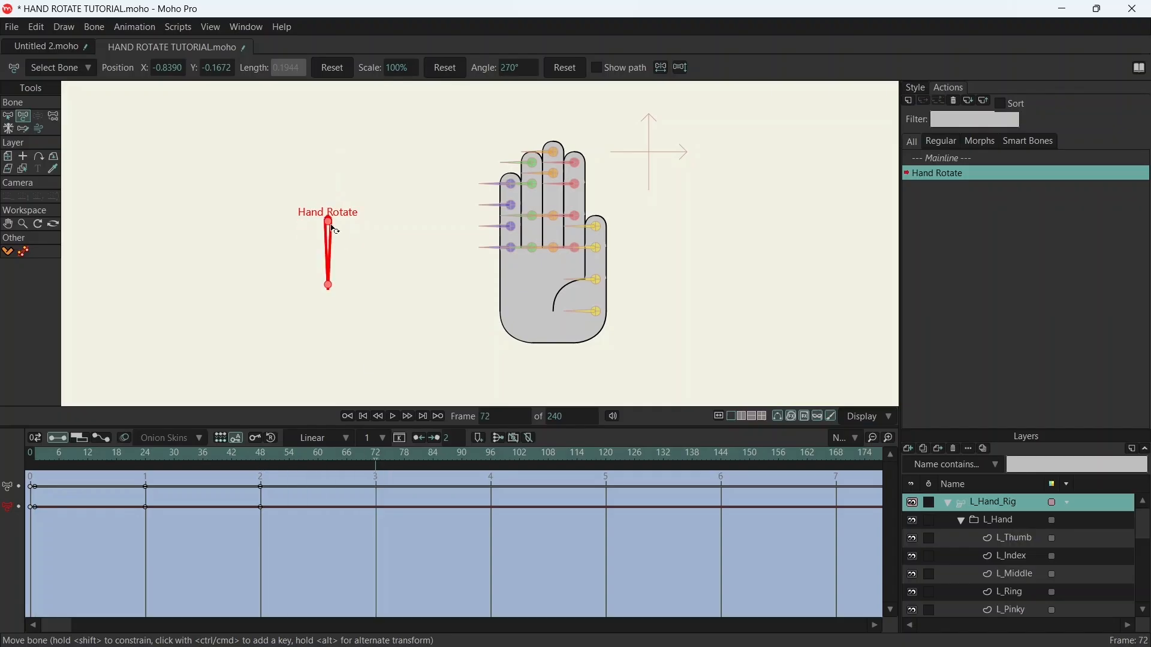
left_click_drag(333, 229, 398, 217)
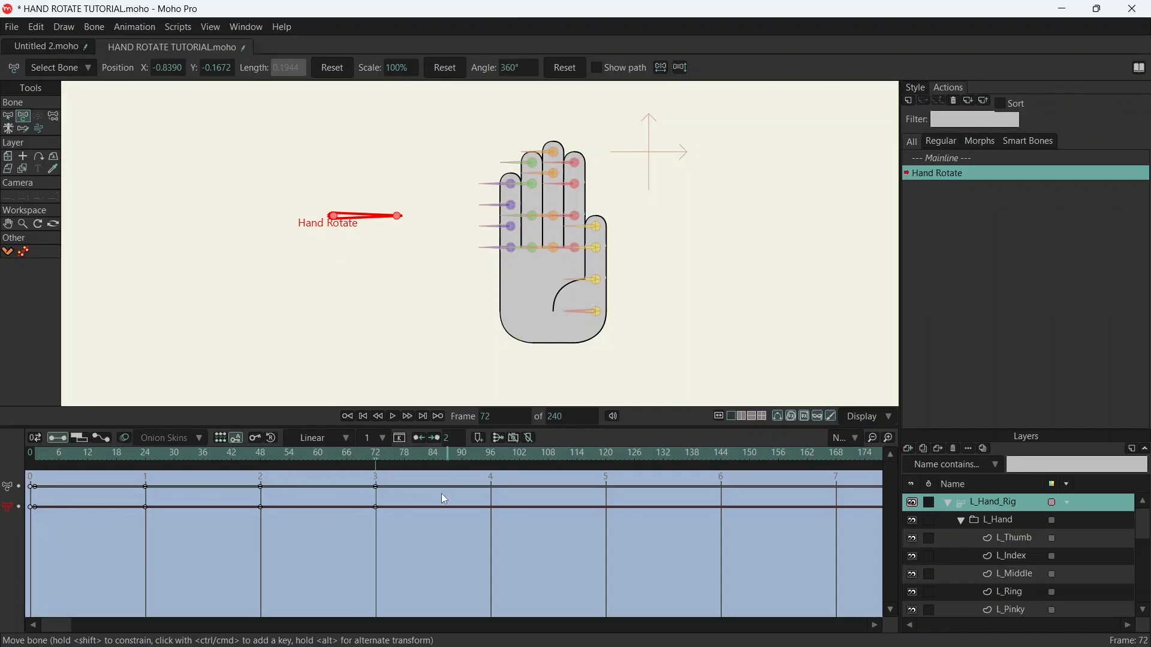
left_click(484, 455)
left_click(492, 456)
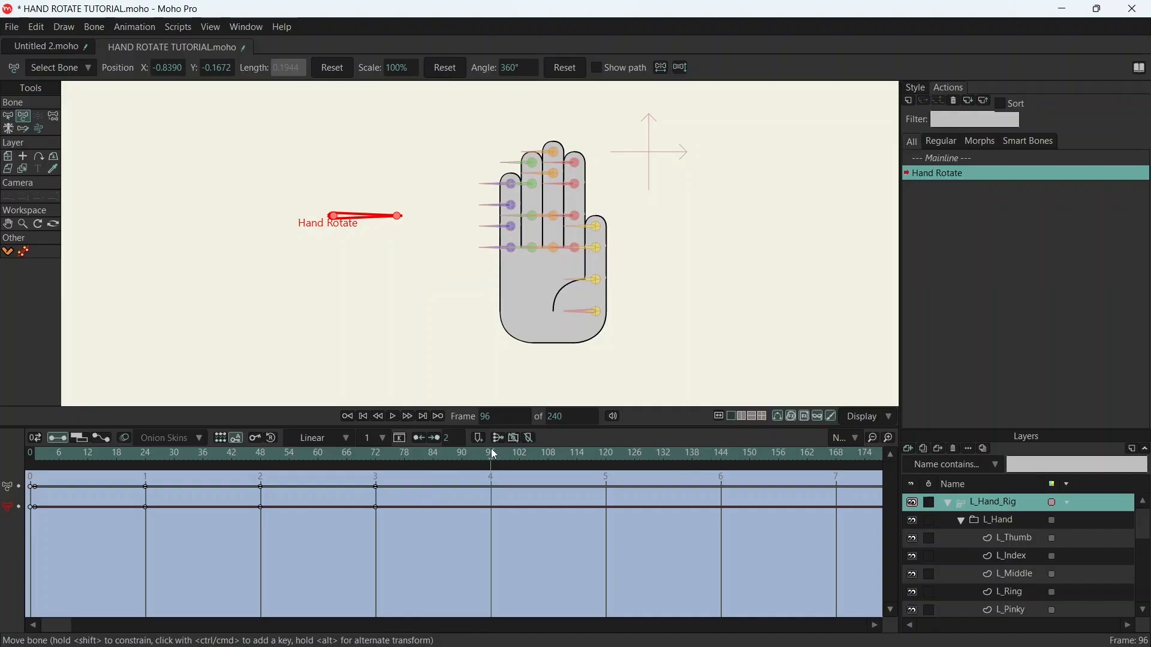
left_click_drag(371, 220, 319, 169)
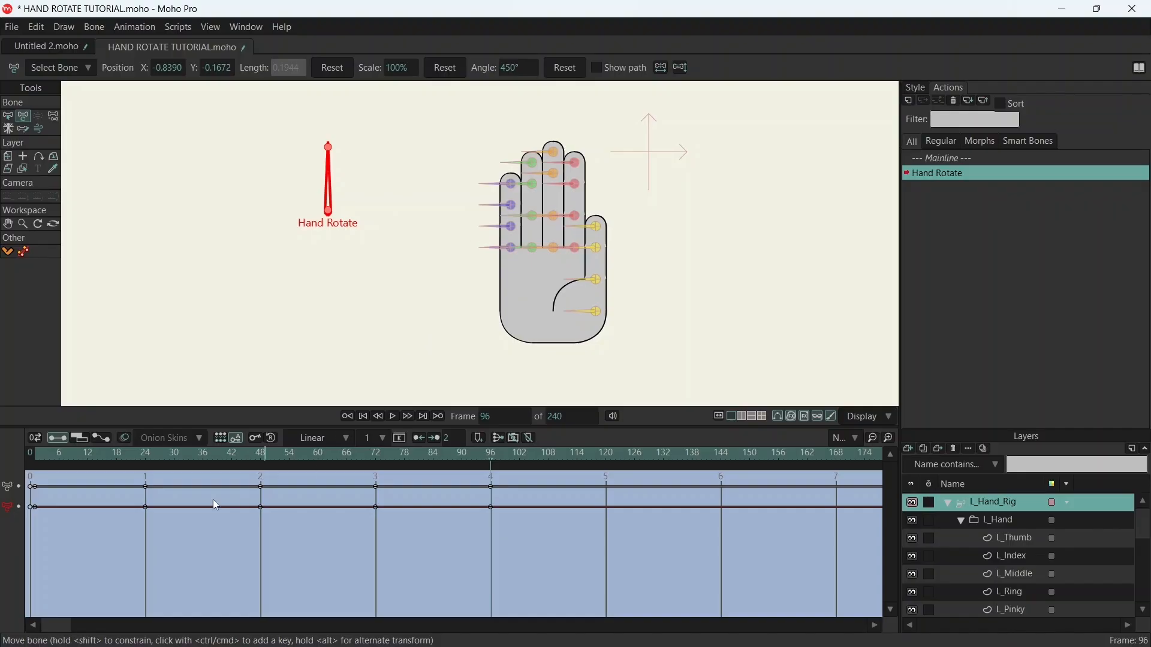
- Return to frame 48 of the action and activate the Select Bone tool
left_click(261, 453)
mouse_move(259, 453)
left_mouse_down()
mouse_move(67, 445)
mouse_move(469, 457)
mouse_move(236, 456)
mouse_move(260, 464)
left_mouse_up()
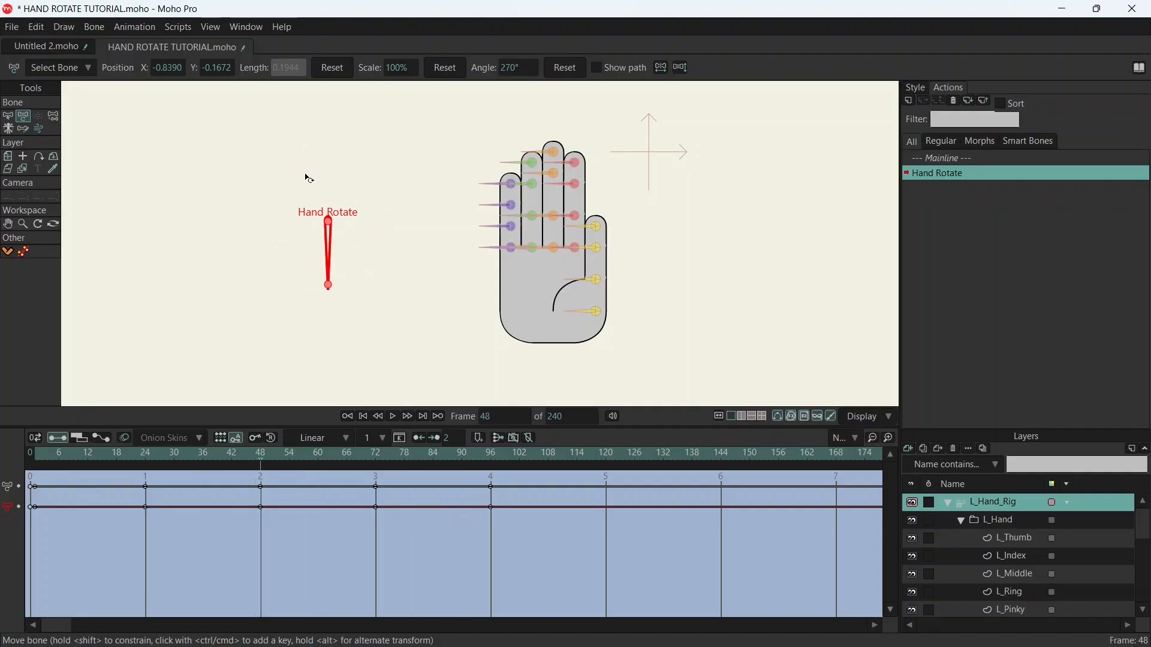
left_click(10, 119)
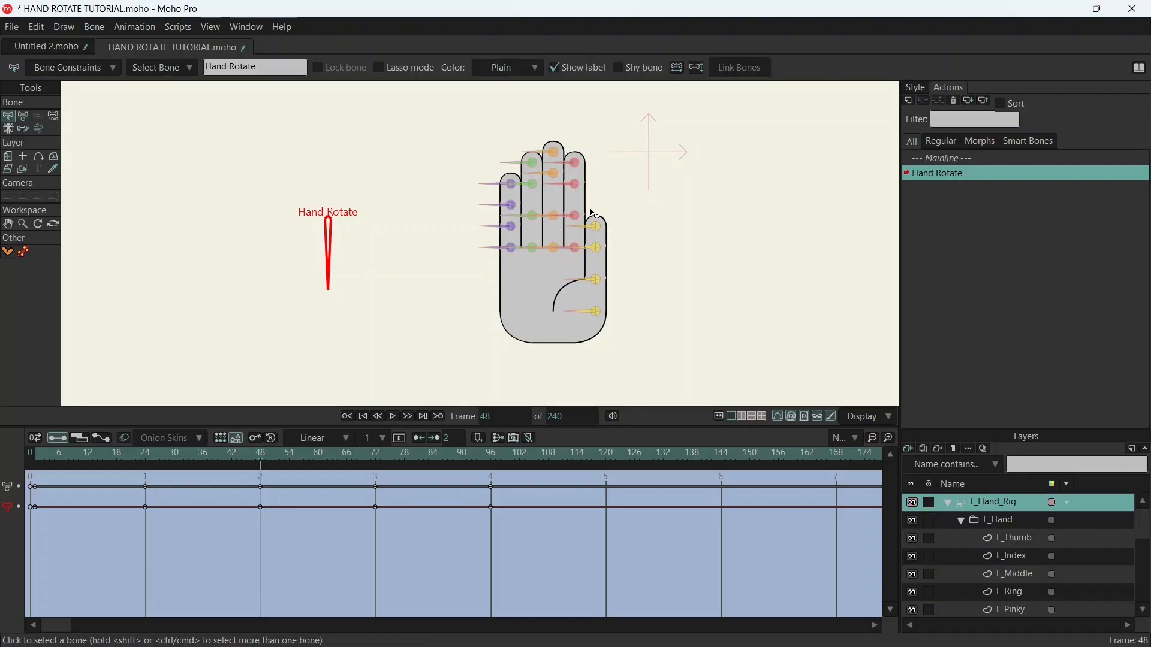
left_click_drag(593, 214, 622, 354)
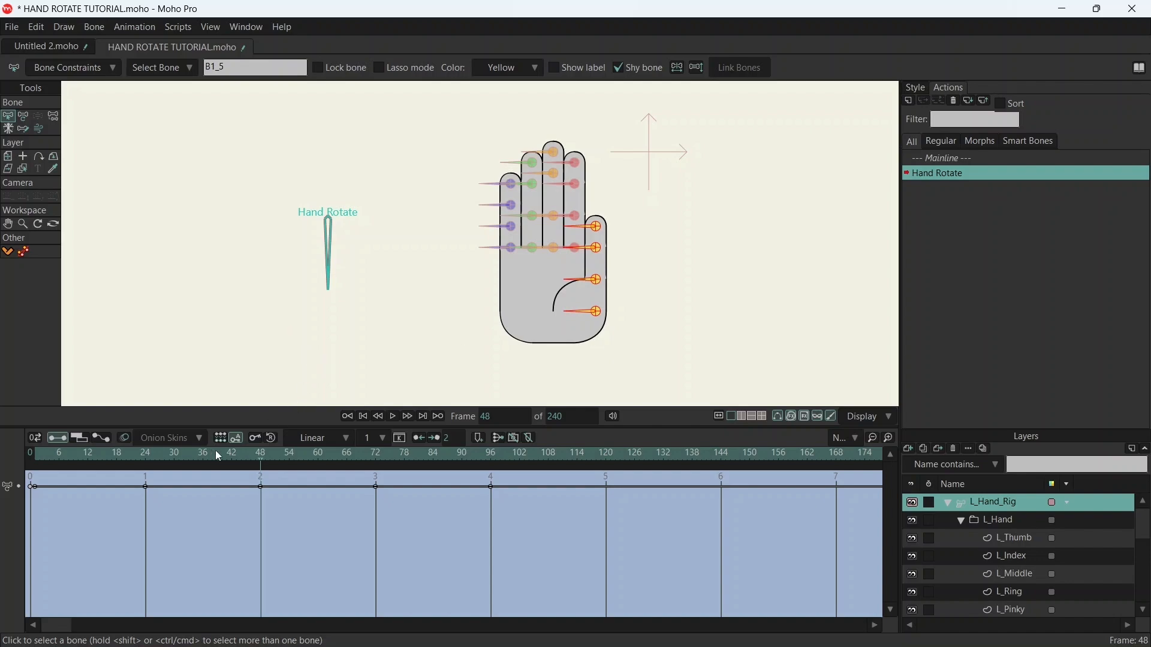
left_click(255, 438)
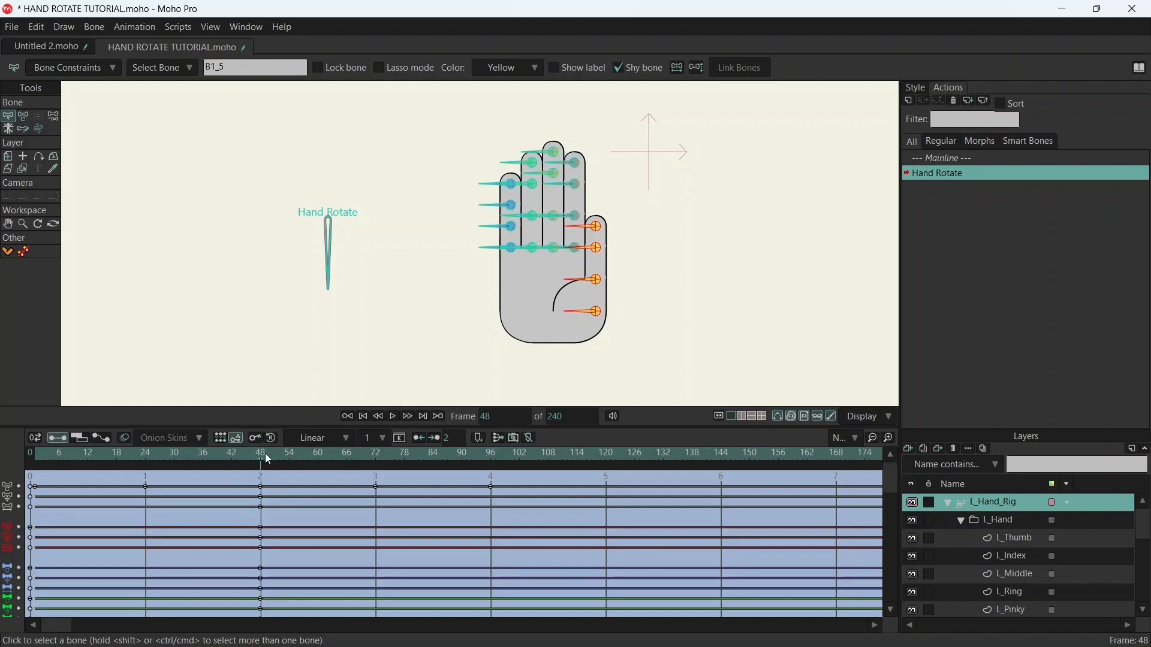
left_click(643, 239)
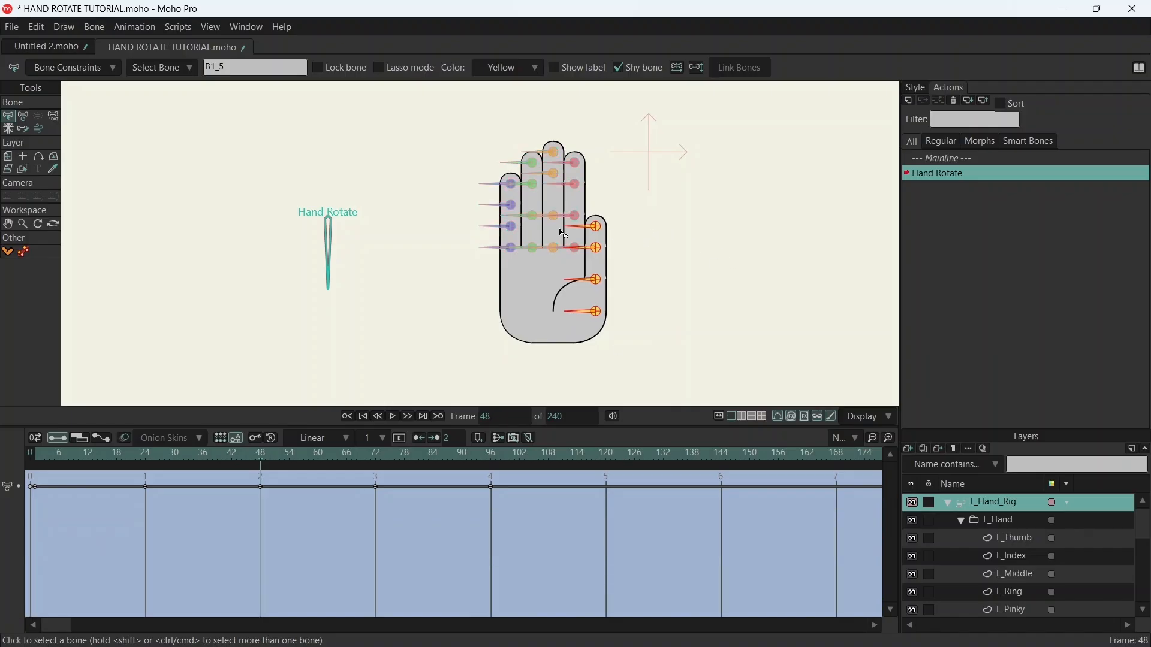
- Select all the finger and thumb bones, key them on frame 48, deselect them, and save the project
left_click_drag(460, 116, 650, 352)
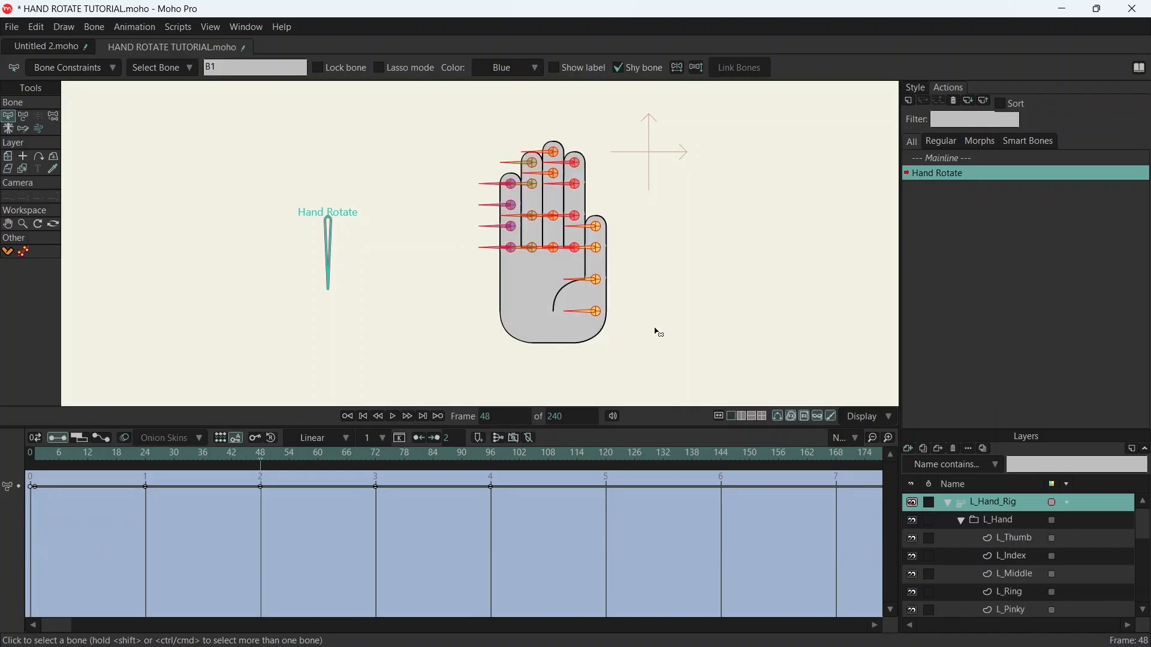
left_click(258, 438)
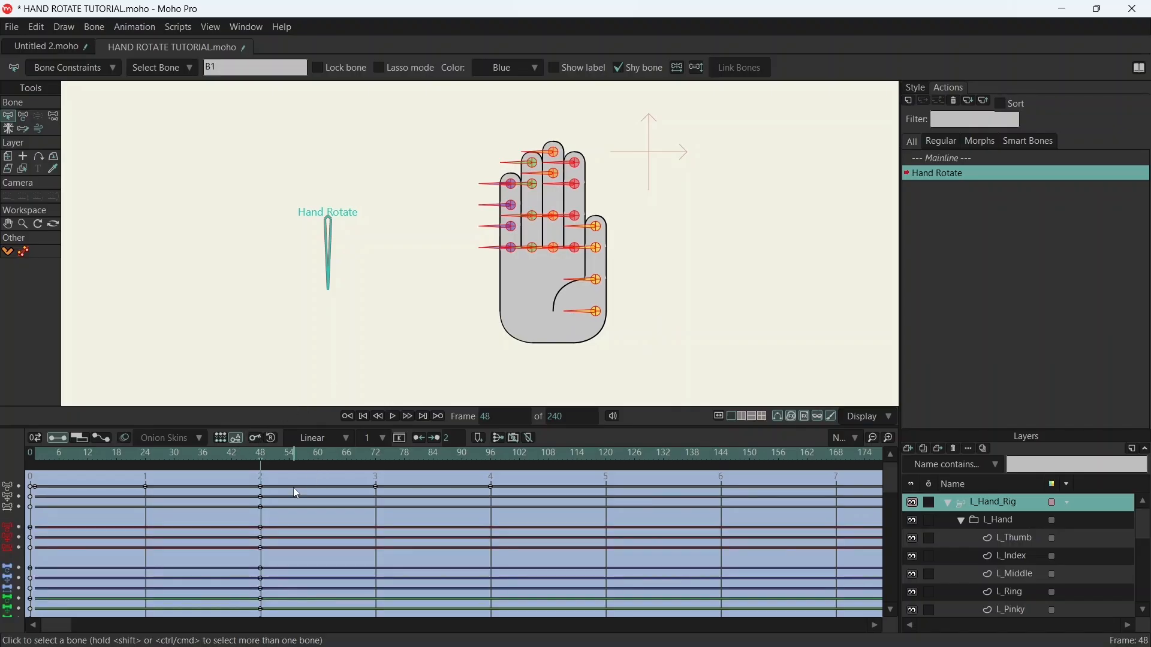
scroll(301, 555, "down", 3)
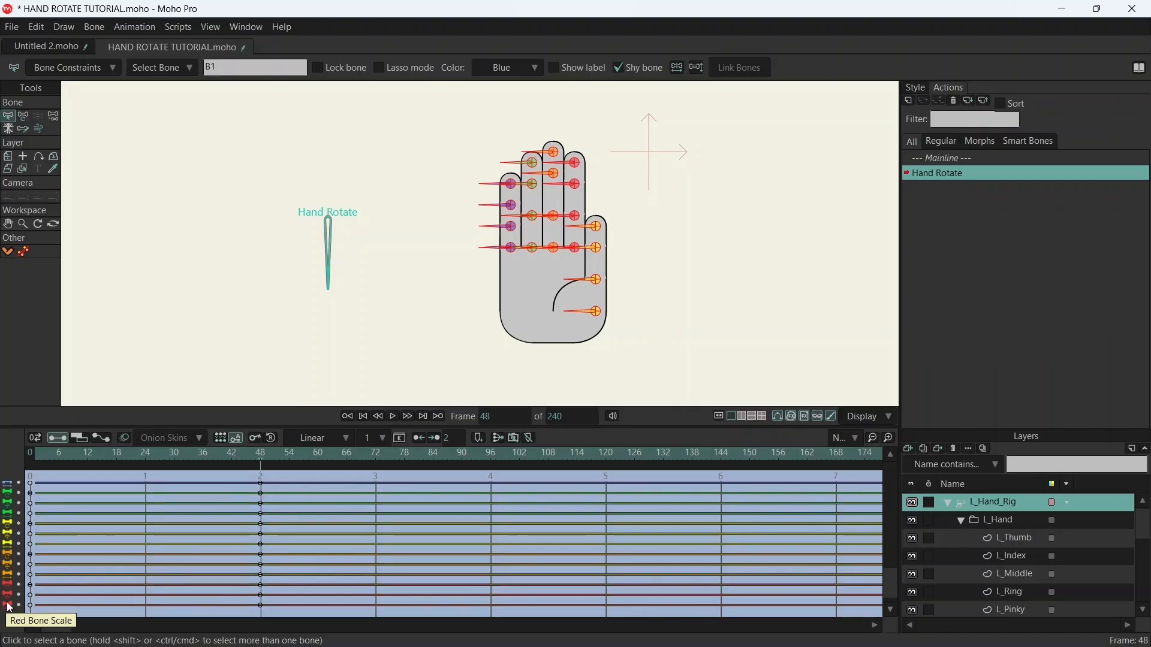
scroll(272, 515, "up", 3)
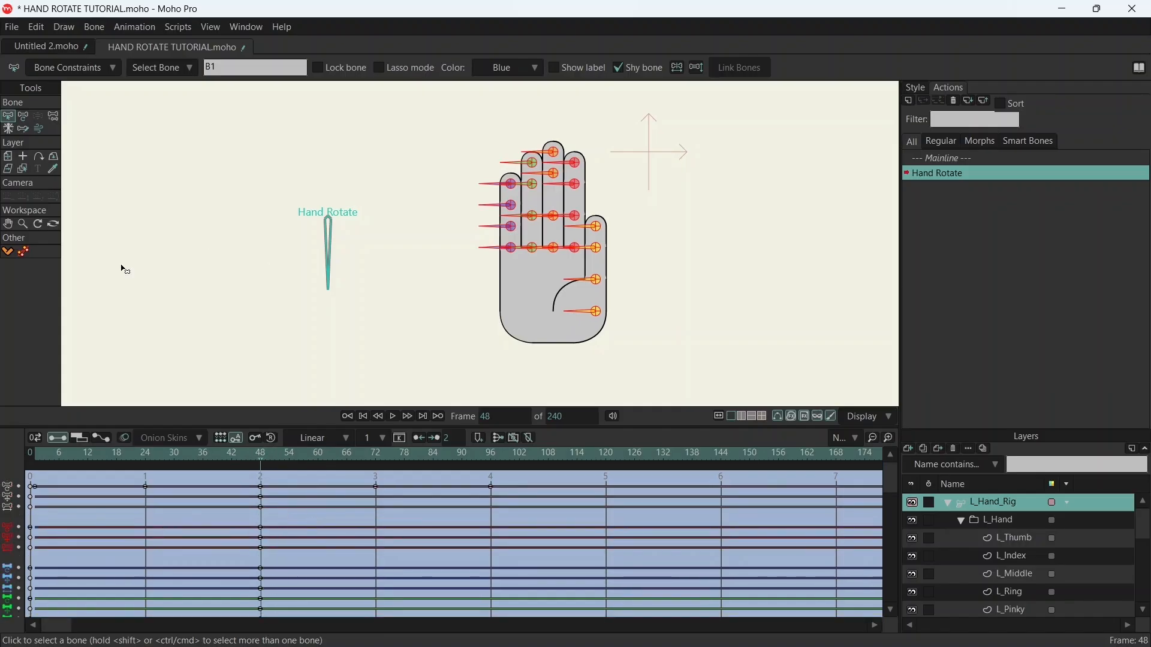
left_click(400, 370)
key("ctrl+s")
- On frame 24, select the four thumb bones and move them horizontally across the palm toward the pinky side
left_click_drag(263, 456, 146, 458)
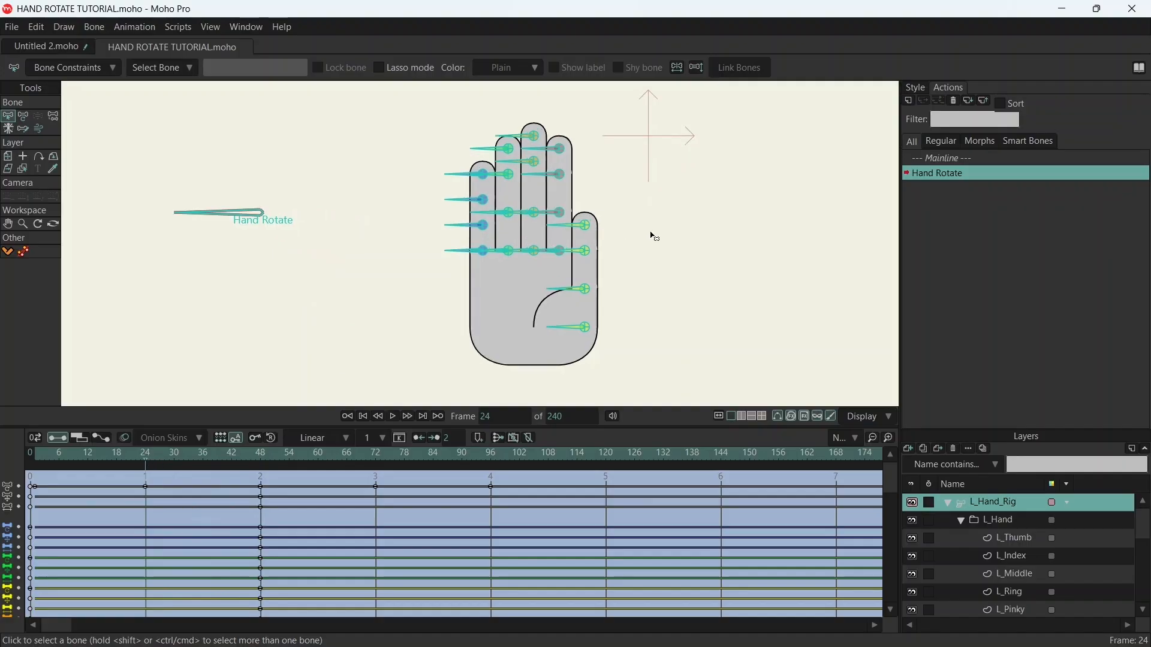
scroll(524, 155, "up", 4)
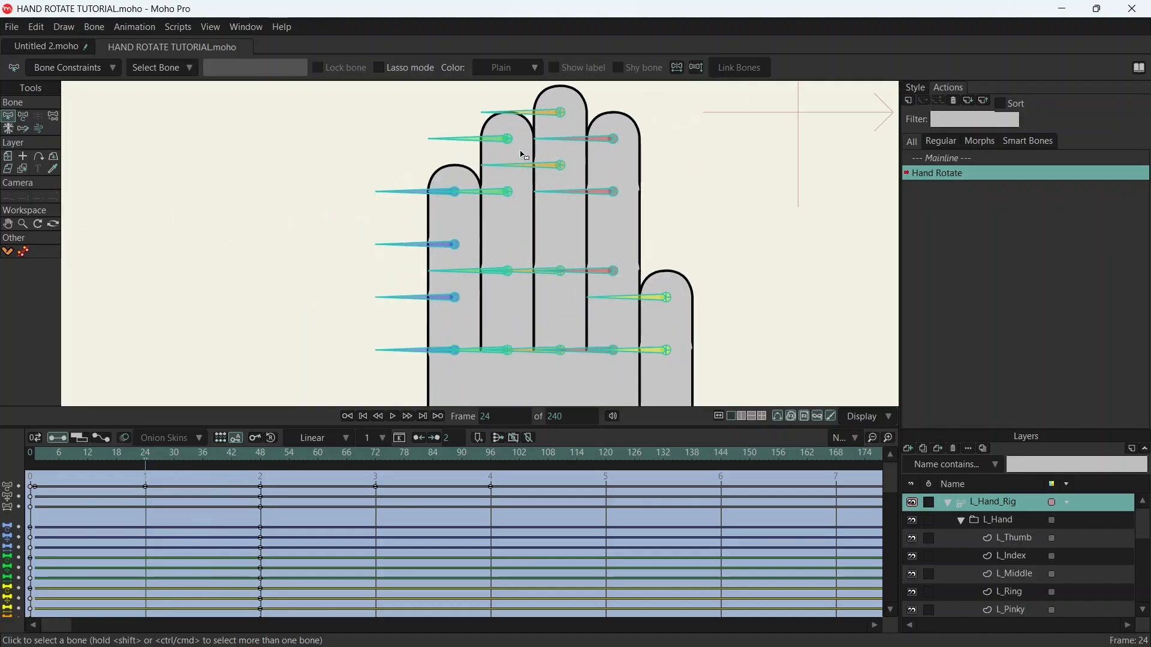
scroll(556, 149, "down", 4)
left_click_drag(719, 312, 634, 258)
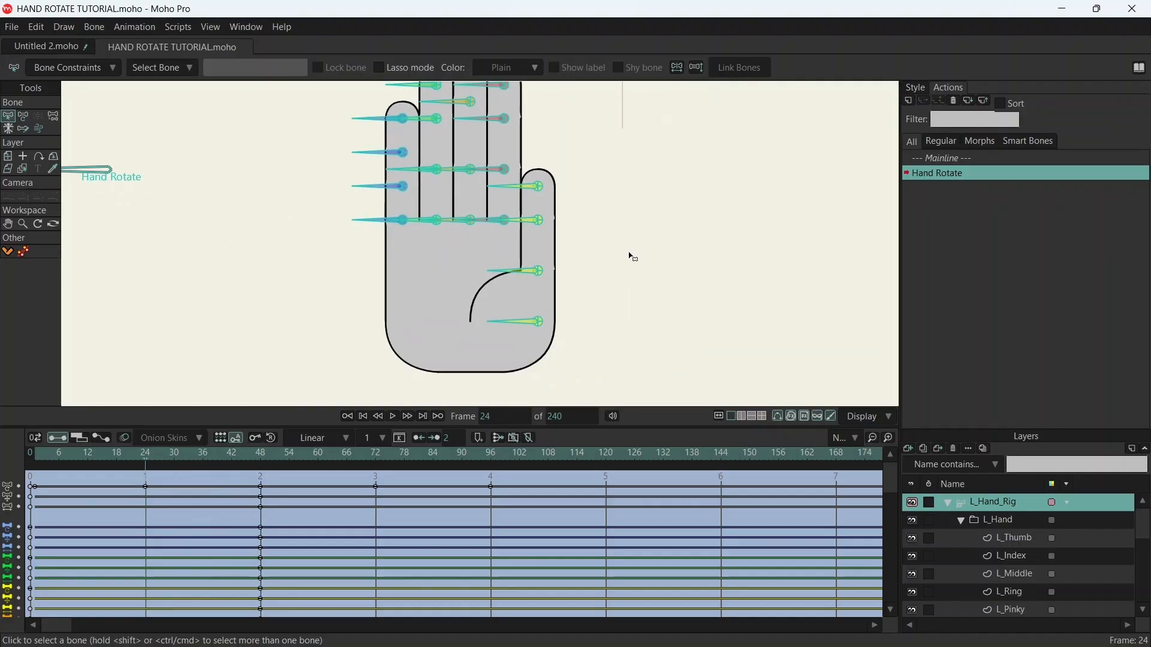
left_click_drag(524, 168, 575, 365)
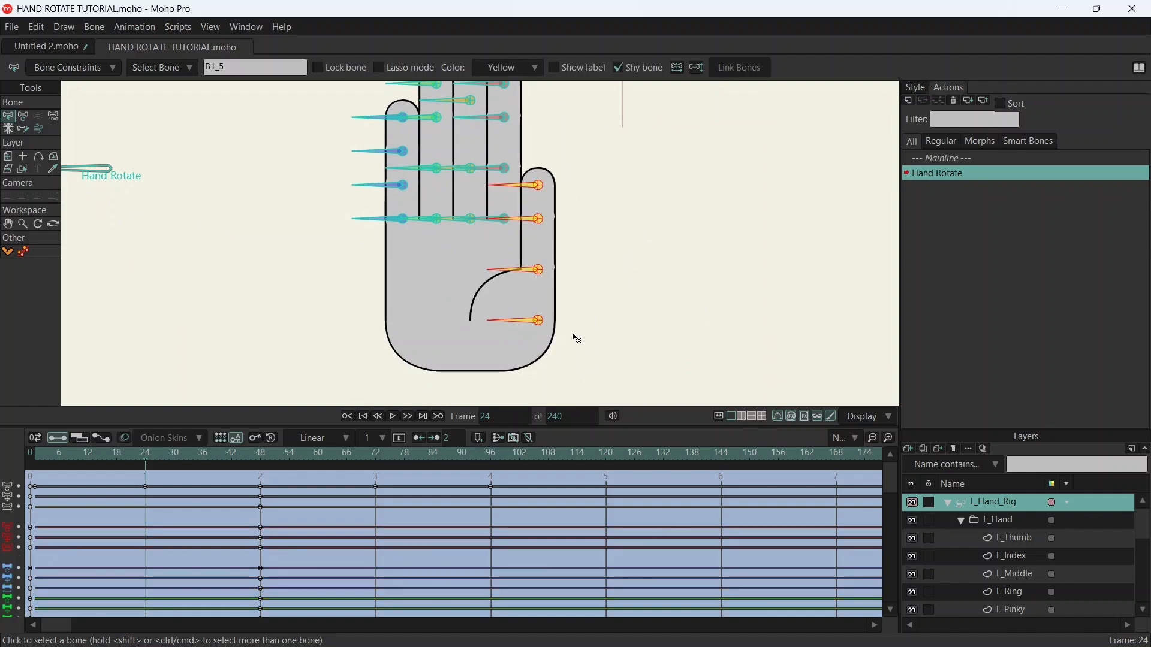
key("t")
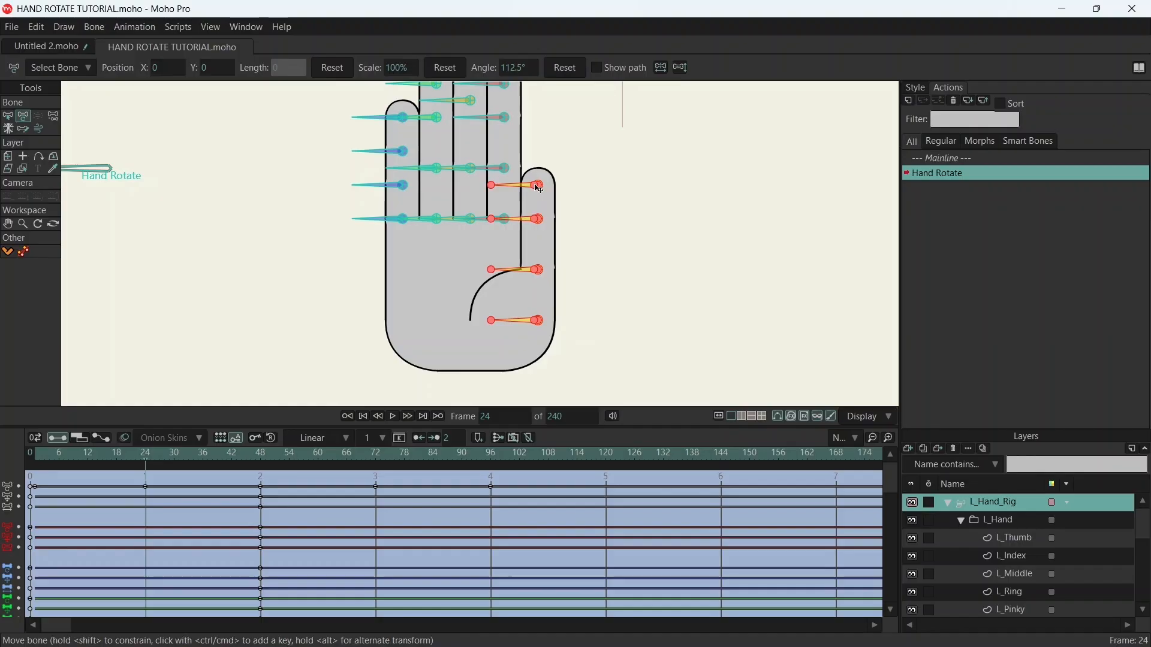
left_click_drag(539, 189, 453, 193)
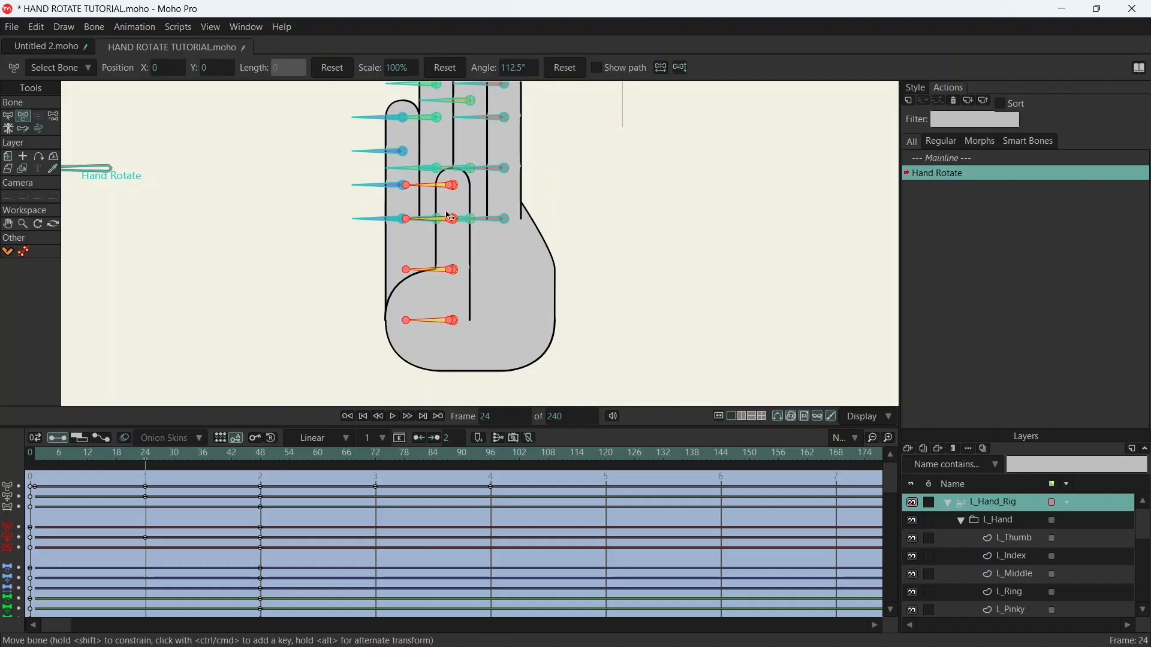
- Nudge the thumb bones slightly so the base of the thumb lines up with the palm's outer edge
scroll(434, 318, "up", 3)
scroll(434, 317, "up", 4)
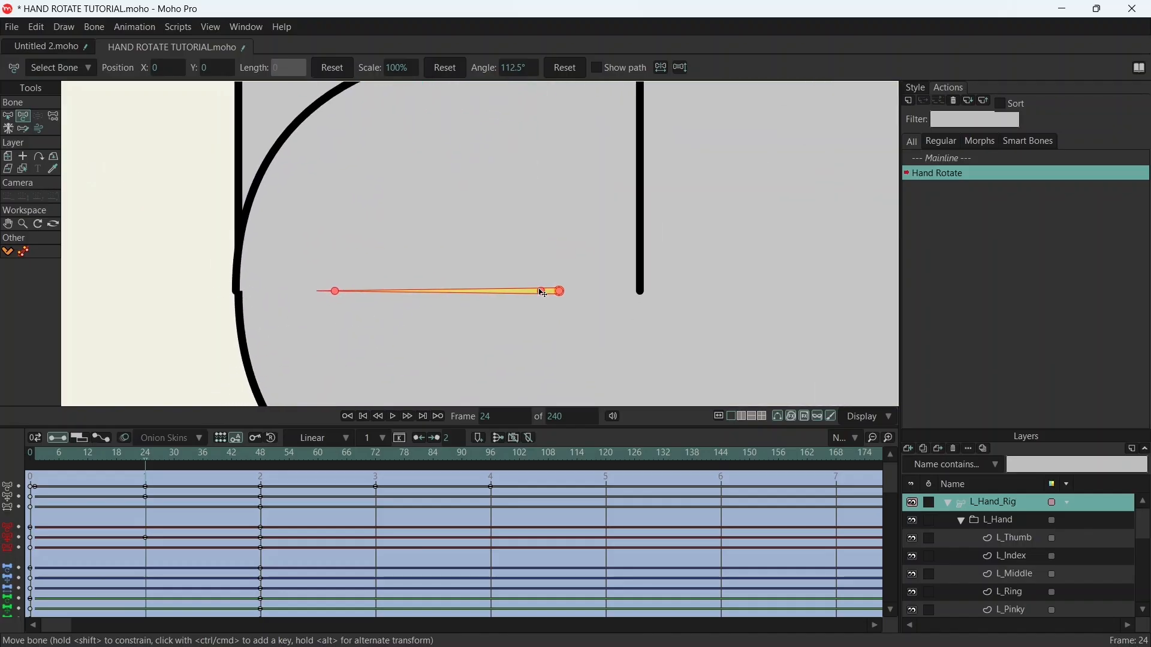
left_click_drag(542, 291, 543, 291)
scroll(465, 188, "down", 6)
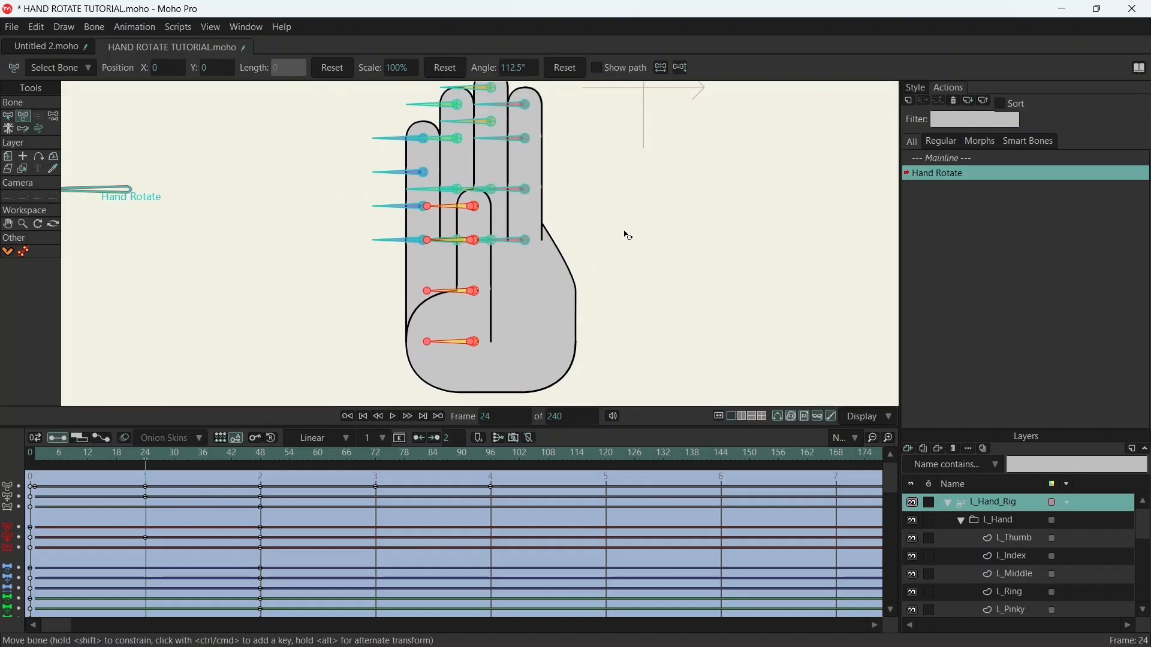
left_click_drag(623, 210, 603, 227)
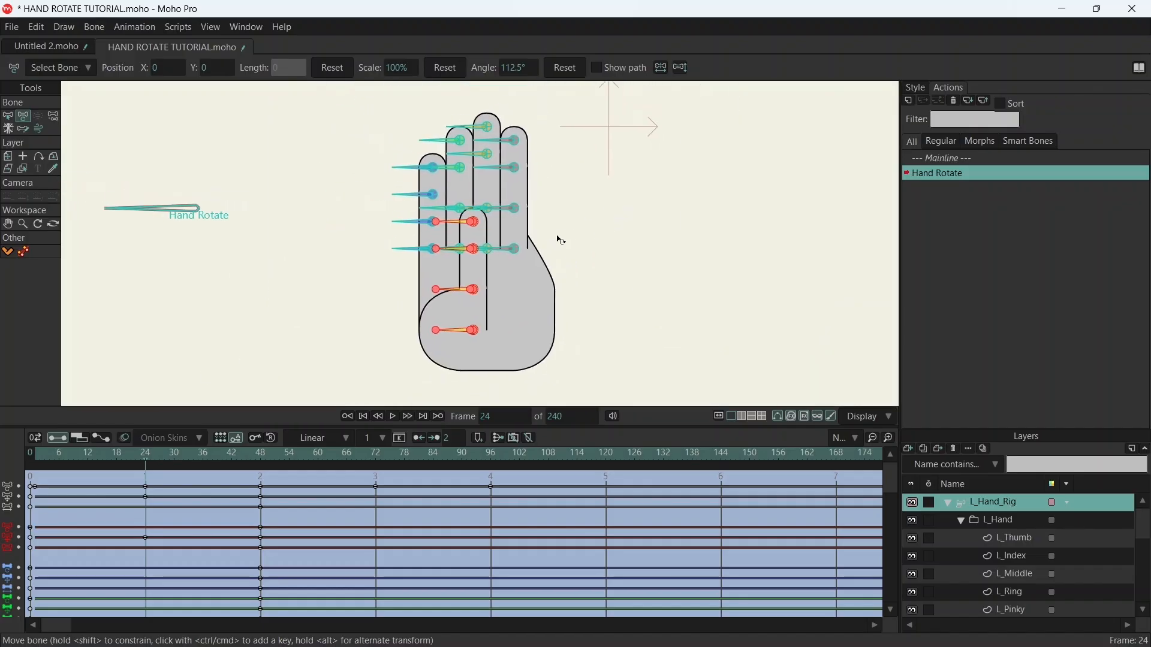
scroll(535, 205, "up", 4)
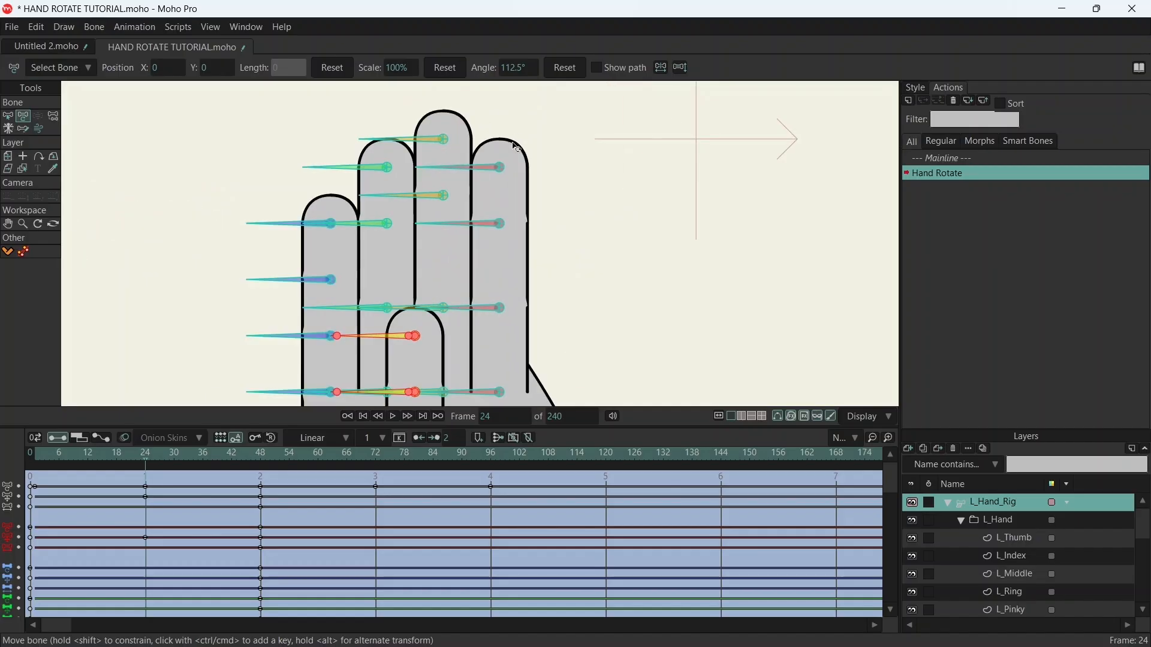
scroll(574, 238, "up", 1)
scroll(519, 250, "down", 4)
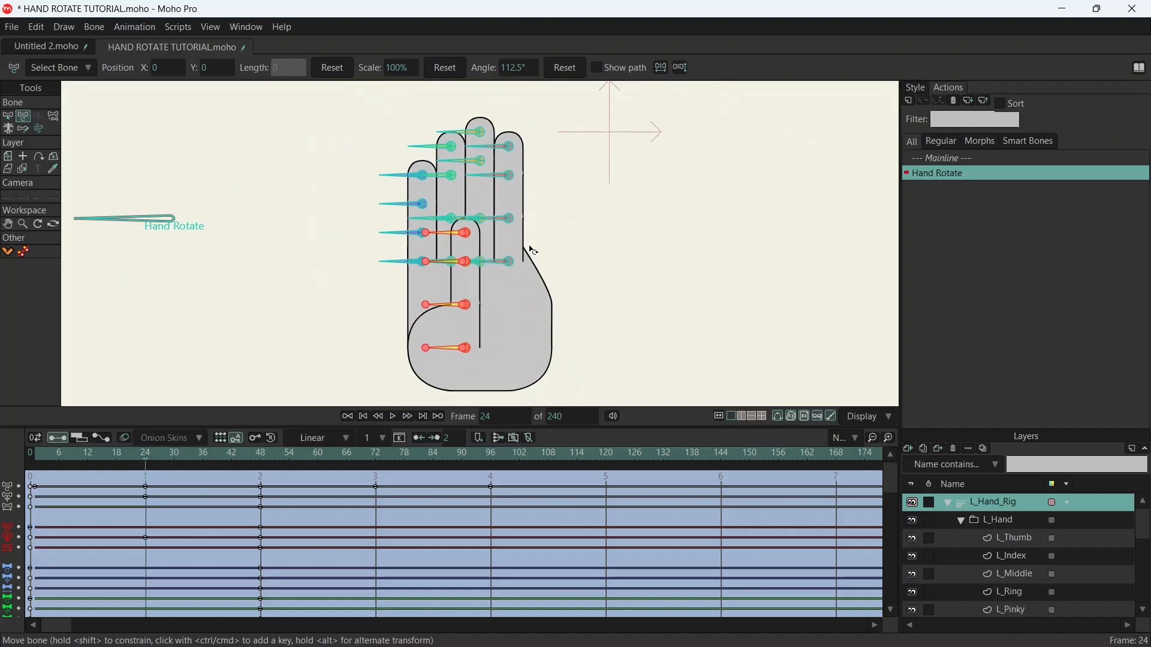
- On frame 24, select the four pinky bones and move them horizontally onto the middle finger
scroll(498, 189, "up", 3)
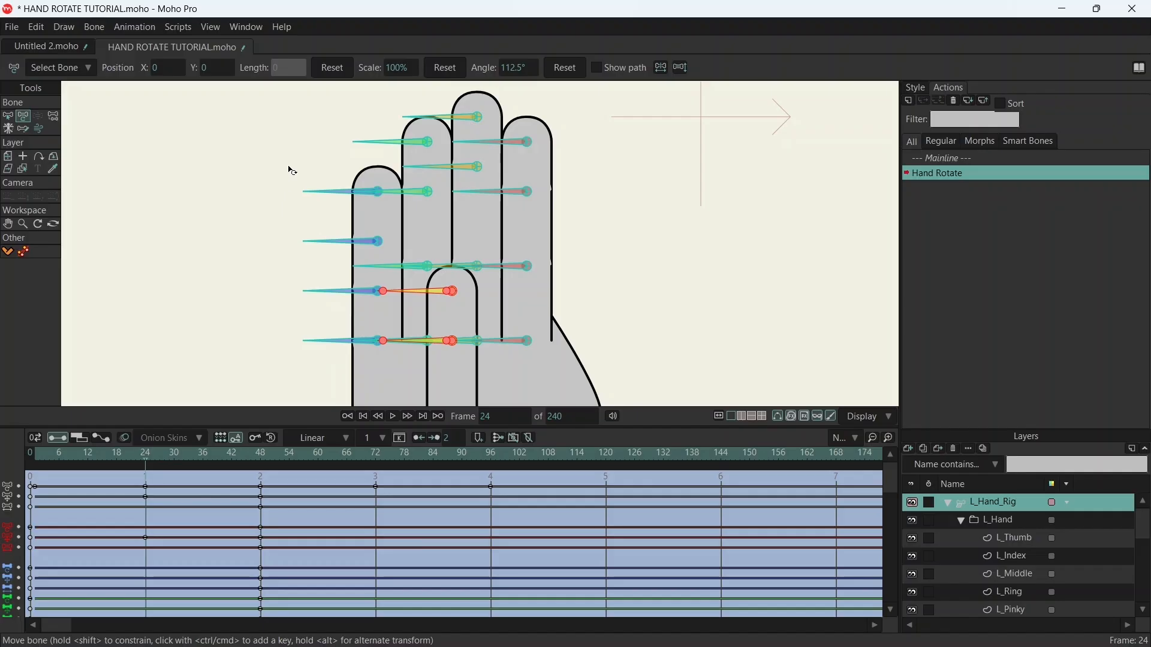
key("s")
left_click_drag(291, 170, 377, 383)
key("t")
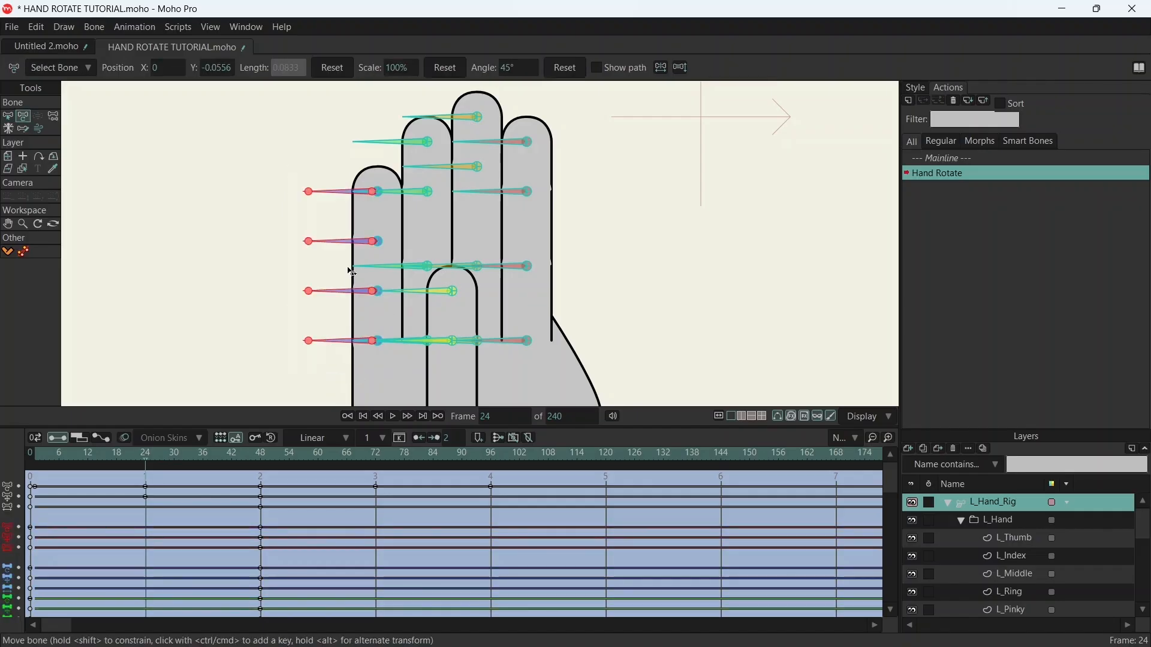
left_click_drag(376, 194, 485, 201)
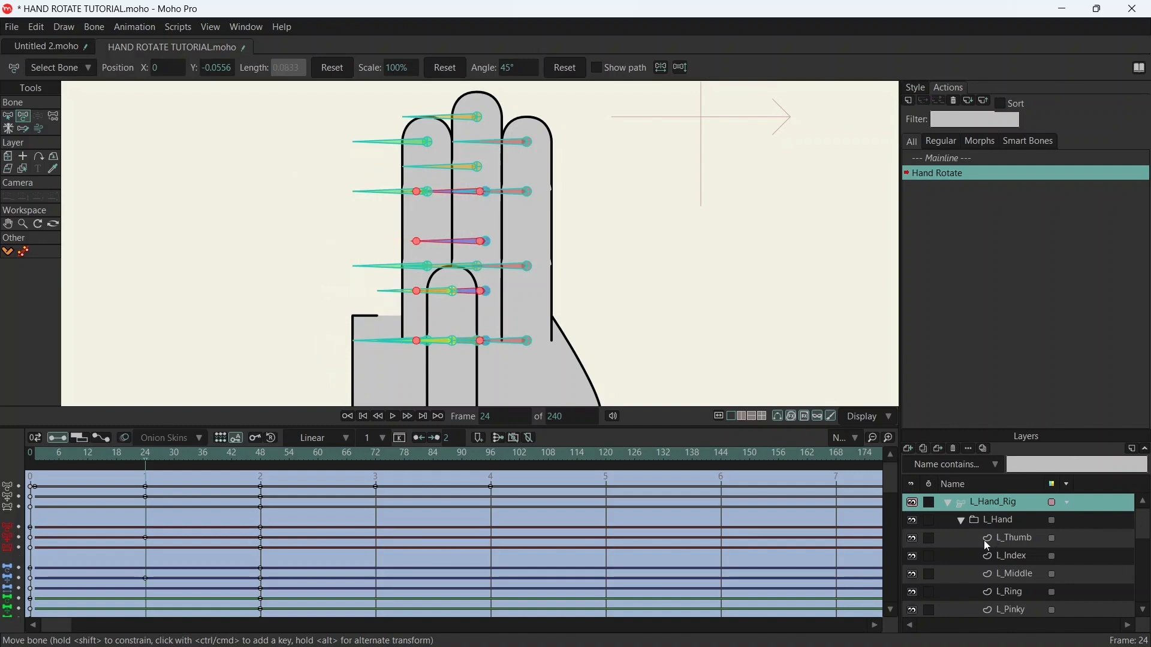
- Hide the L_Middle layer and nudge the pinky bones so the pinky lines up with the middle finger's position
left_click(913, 575)
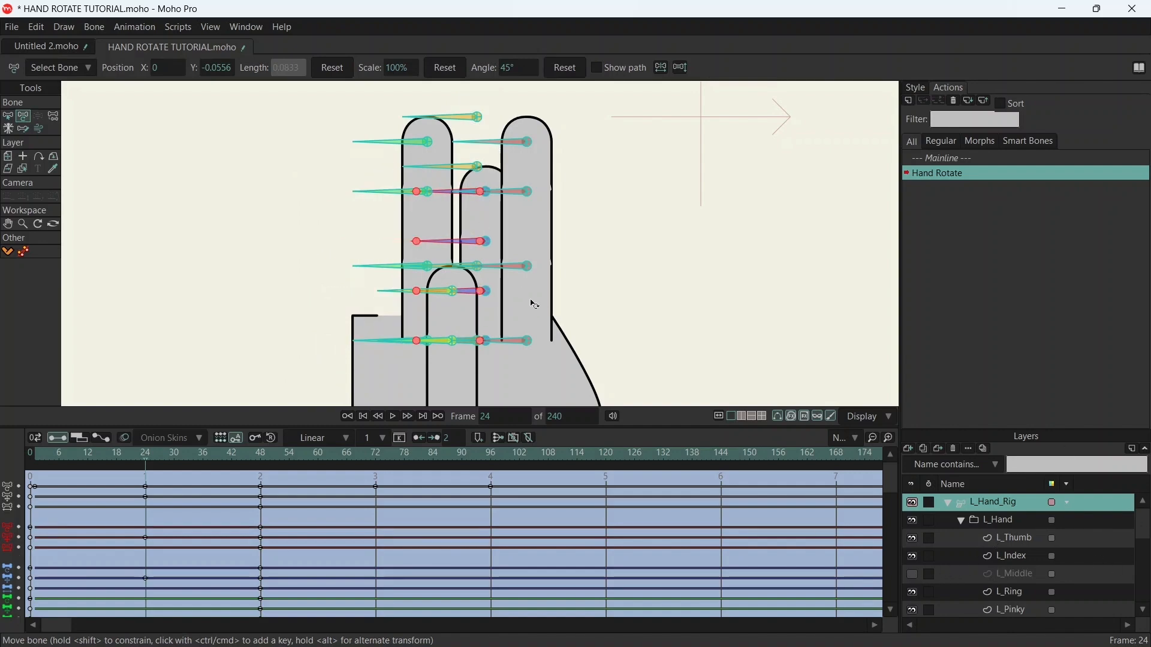
scroll(516, 287, "up", 2)
left_click_drag(461, 146, 446, 143)
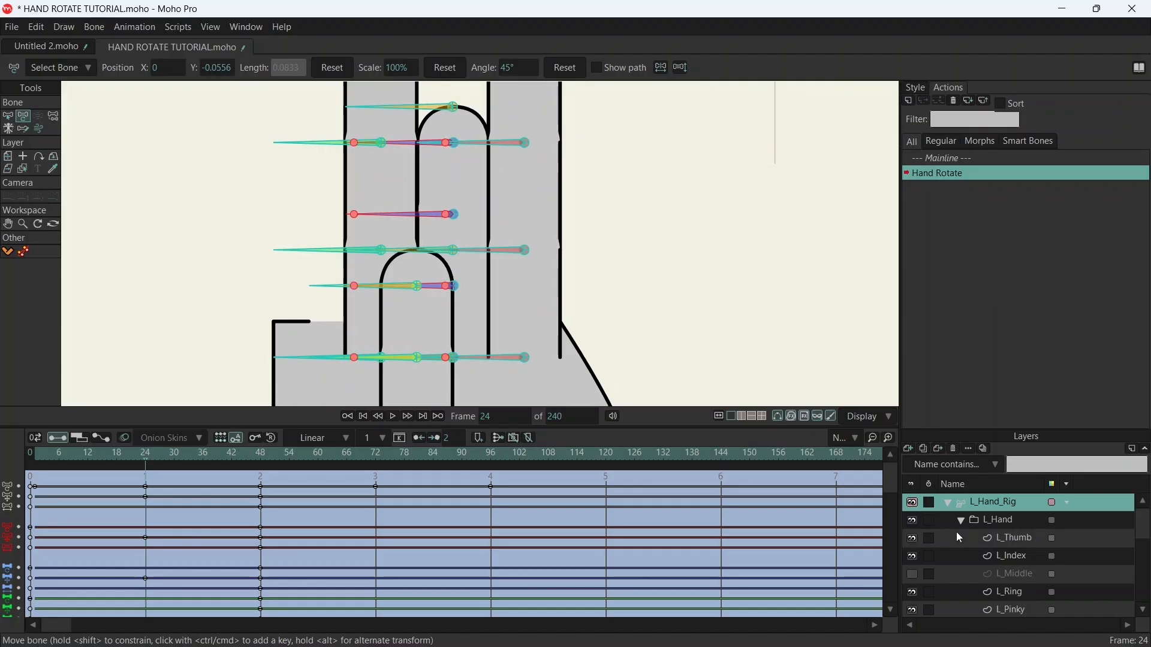
left_click(912, 574)
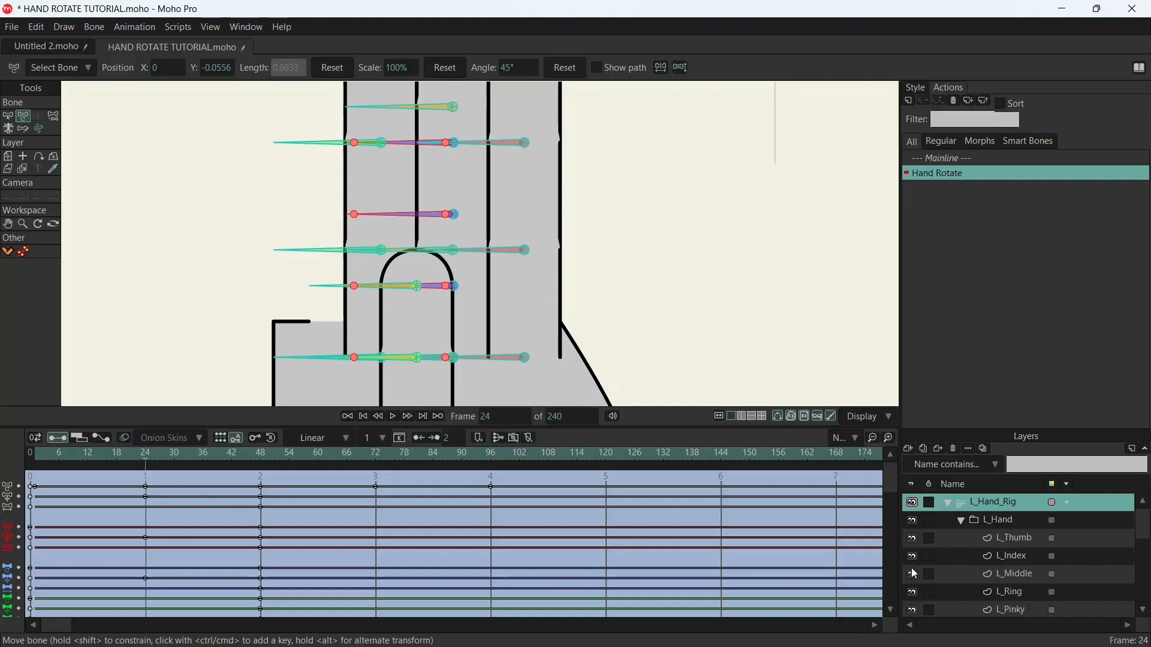
left_click(912, 575)
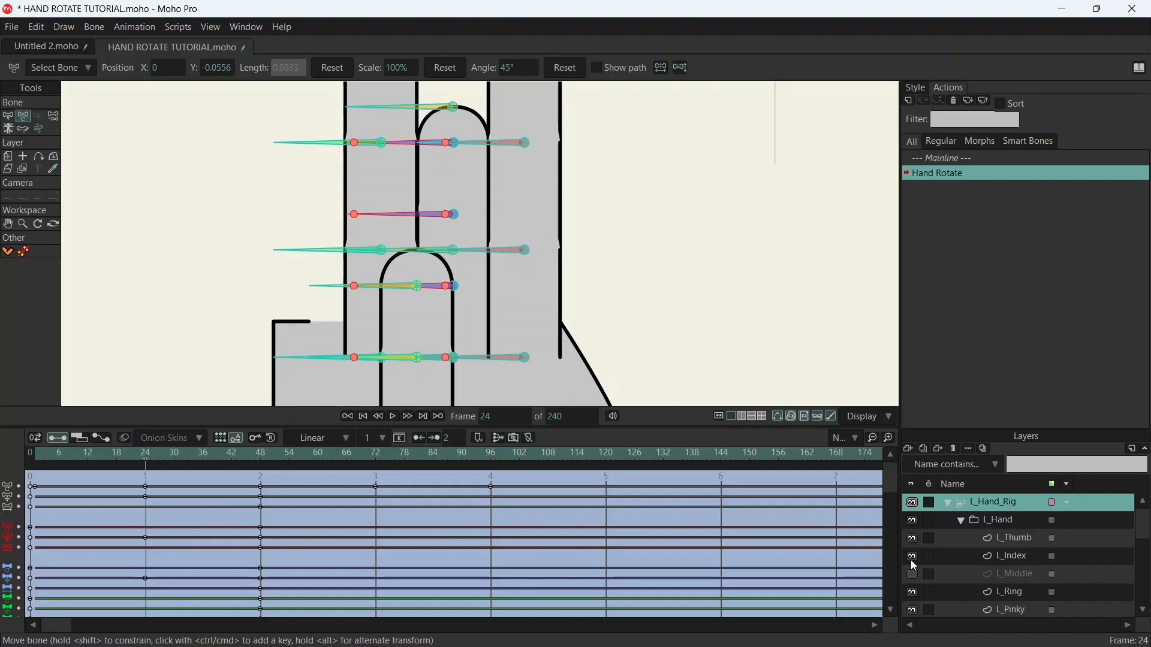
- Hide the L_Pinky layer, select the four ring finger bones, and move them horizontally to the middle finger's position
left_click(912, 610)
left_click_drag(652, 339, 687, 379)
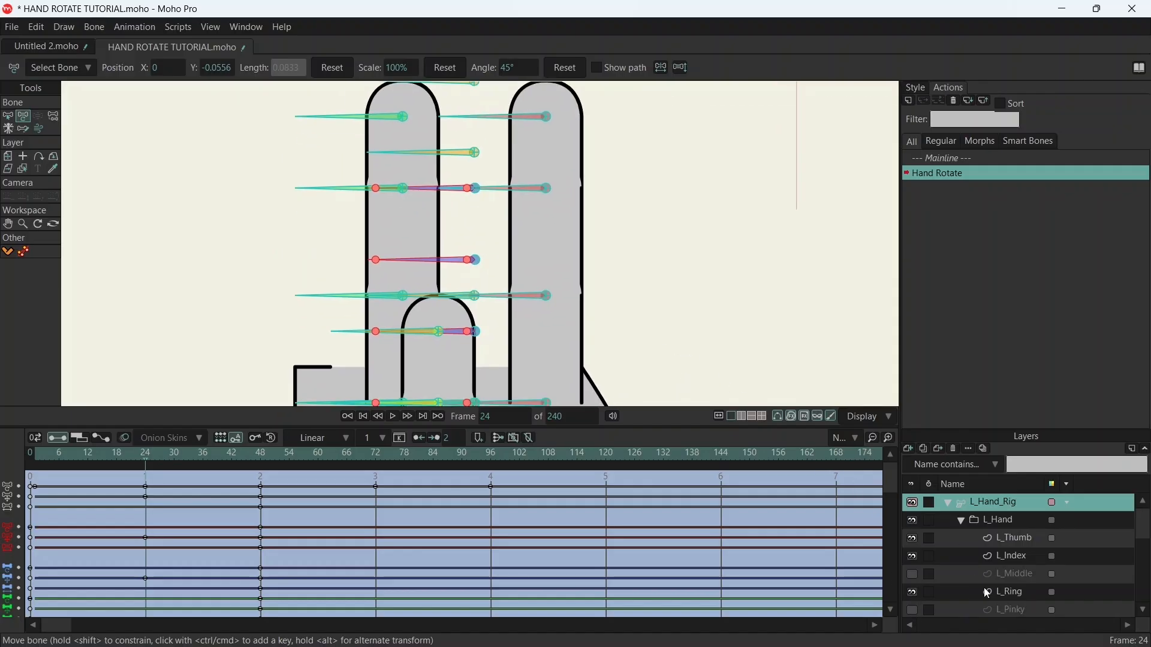
left_click(8, 117)
mouse_move(278, 95)
left_mouse_down()
mouse_move(345, 324)
mouse_move(373, 274)
left_mouse_up()
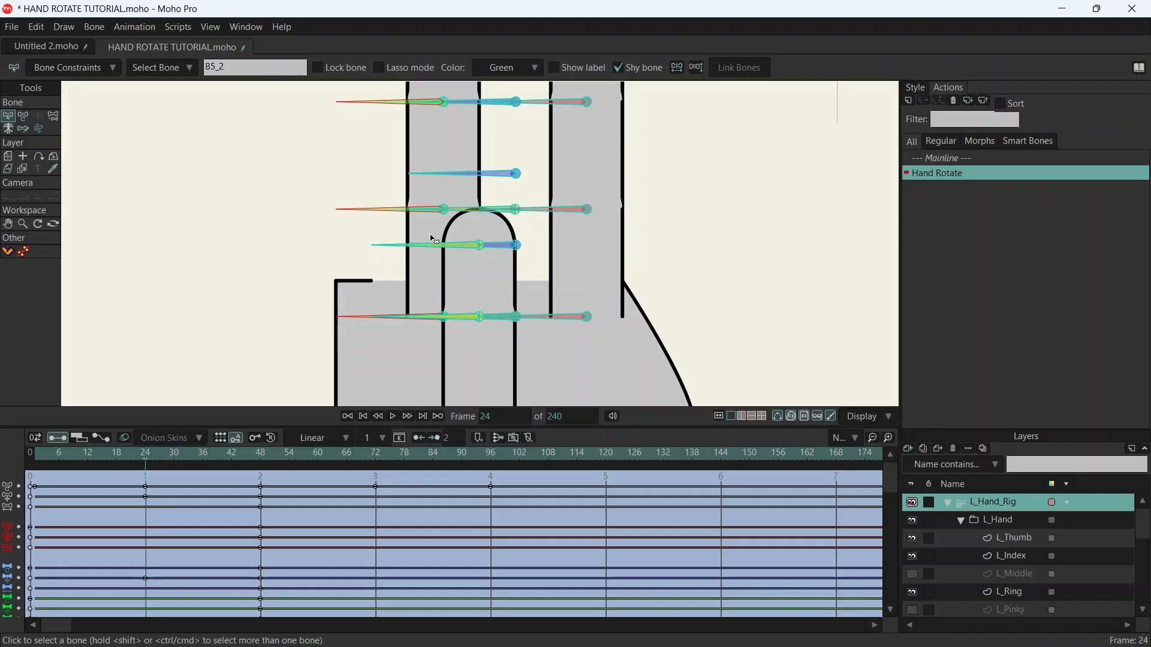
key("t")
left_click_drag(573, 177, 563, 340)
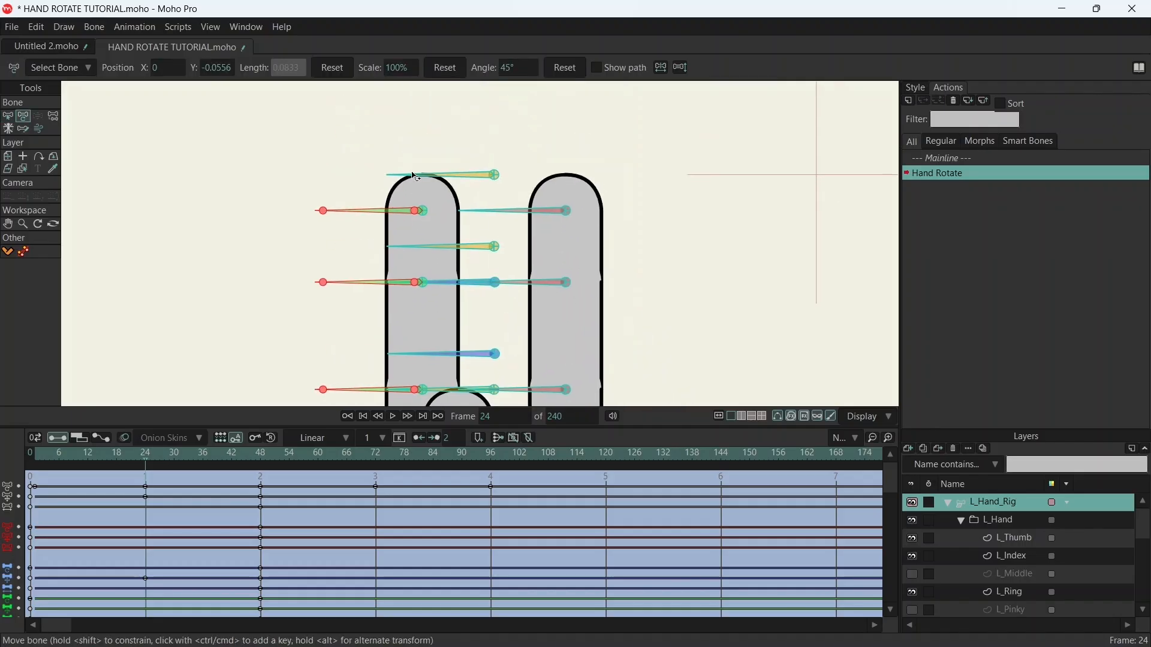
left_click_drag(419, 214, 490, 214)
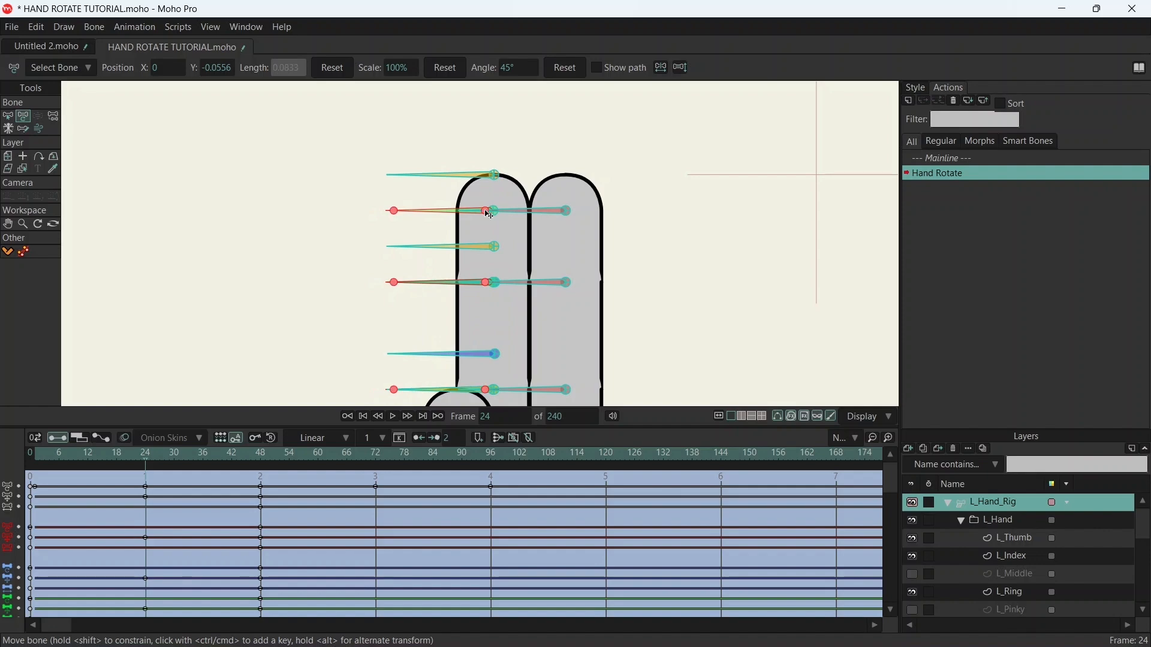
- Nudge the ring finger bones until the ring finger's side line meets the index finger's line, and check the fit by toggling L_Ring's visibility
scroll(650, 286, "up", 3)
scroll(601, 309, "up", 5)
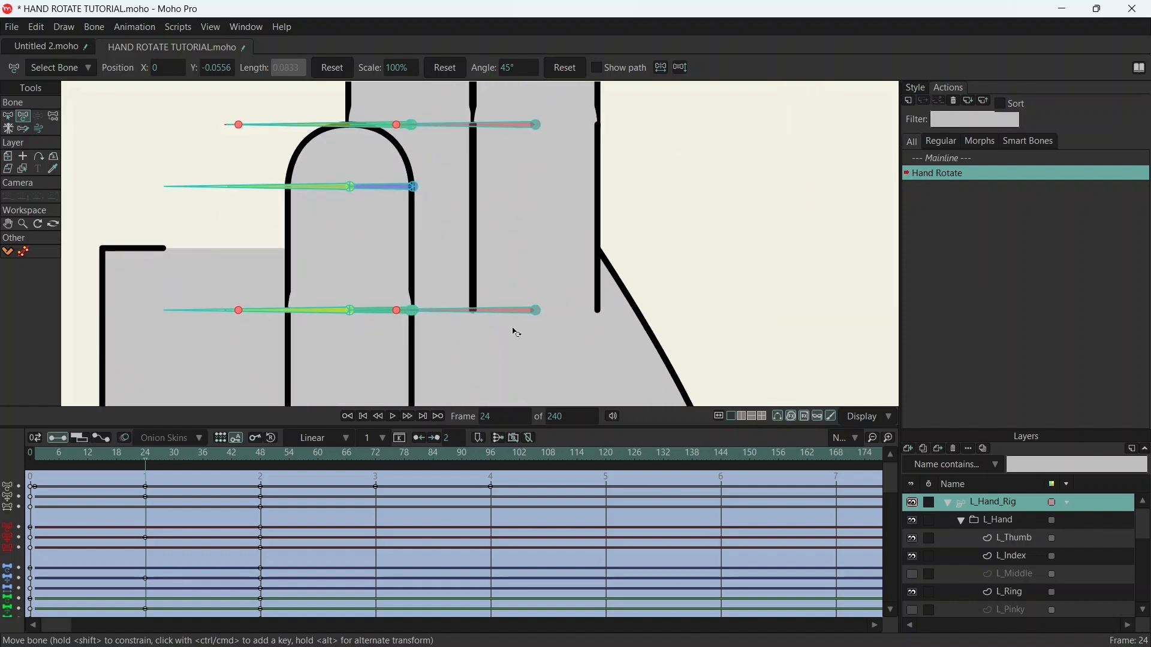
scroll(443, 258, "up", 2)
scroll(444, 257, "down", 1)
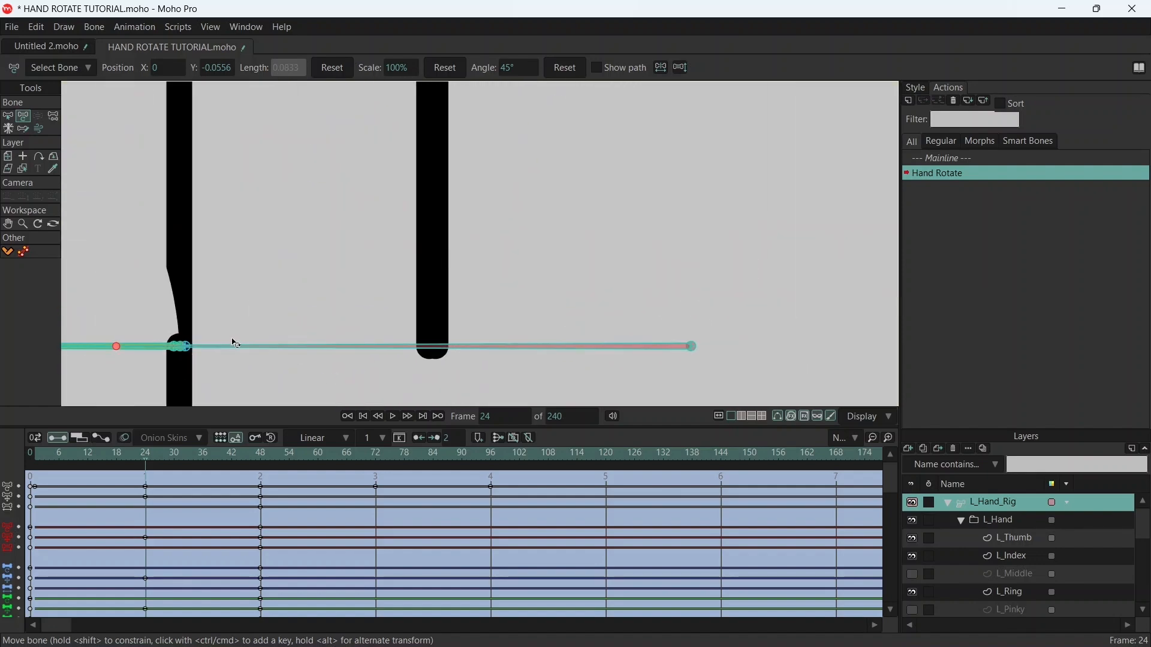
left_click_drag(118, 348, 126, 347)
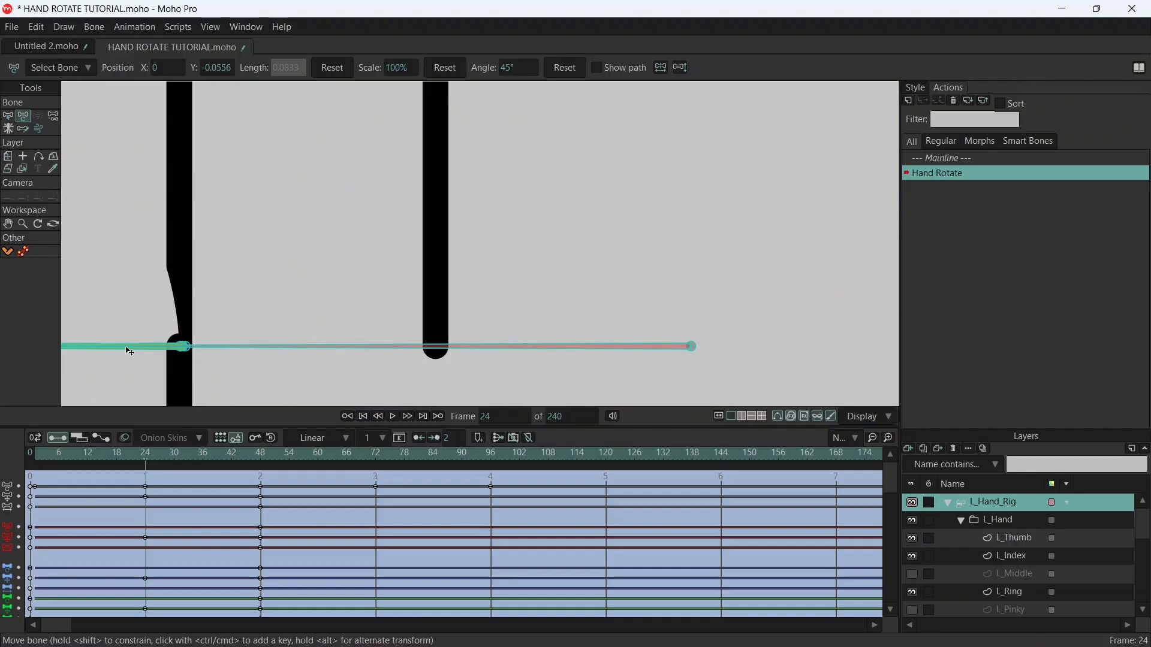
scroll(336, 197, "down", 9)
left_click_drag(474, 116, 544, 287)
scroll(507, 228, "down", 1)
scroll(511, 231, "down", 1)
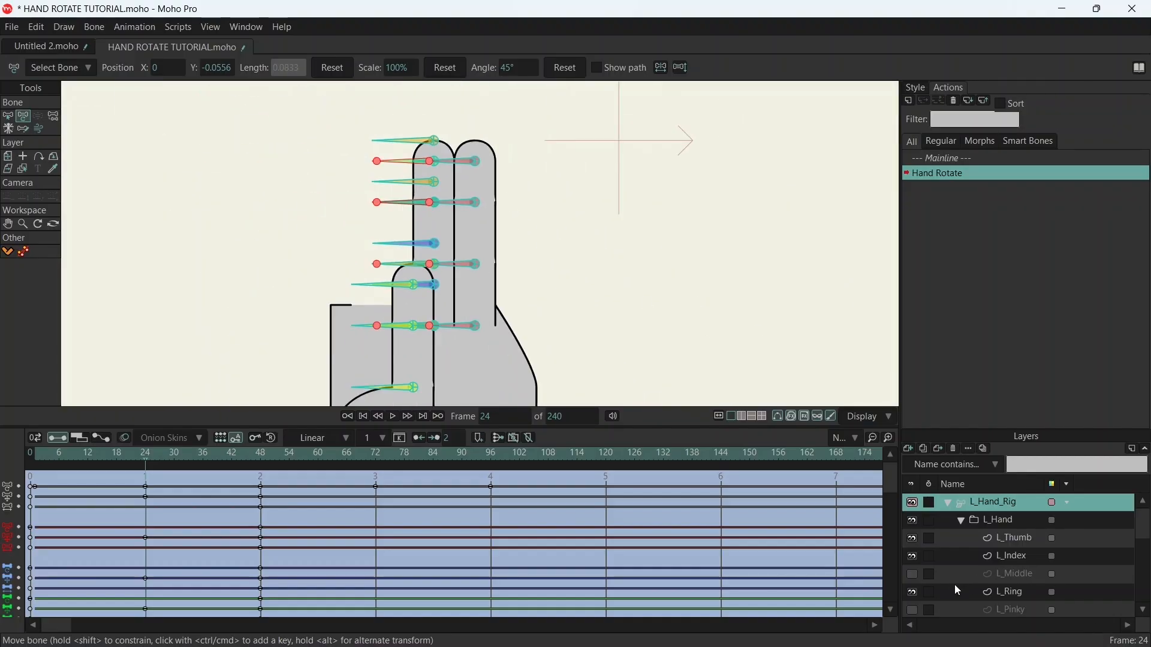
left_click(913, 592)
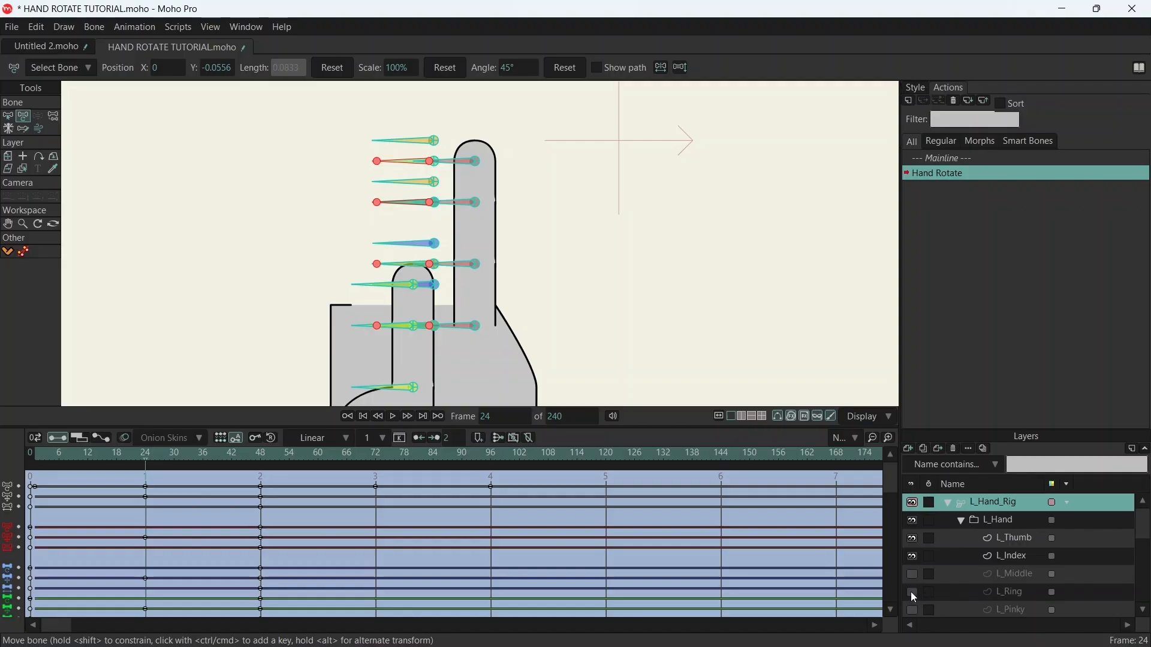
left_click(912, 593)
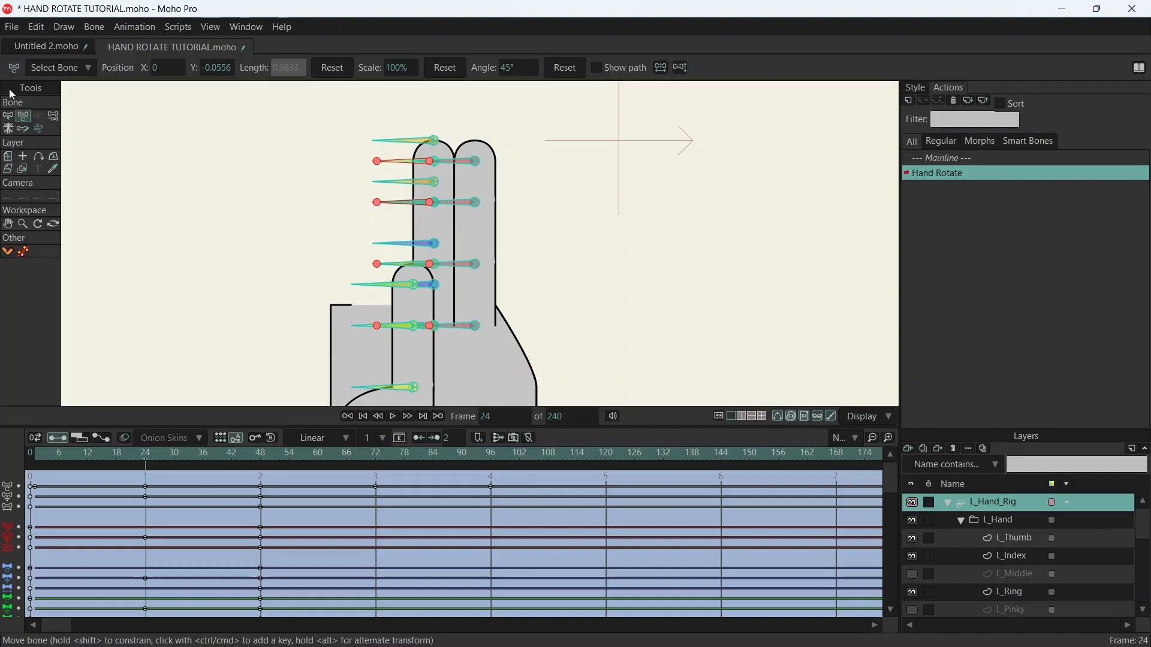
- Select the four index finger bones, move them horizontally onto the ring finger, and check the alignment at the tip and base
left_click(7, 117)
left_click_drag(468, 152, 521, 362)
key("t")
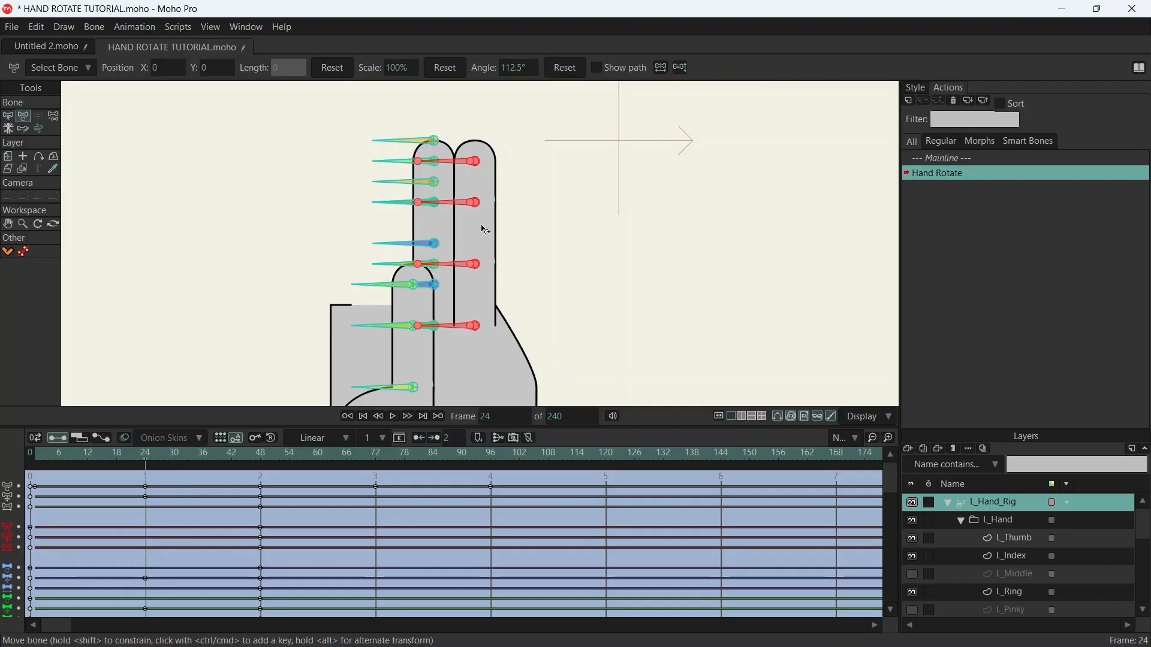
scroll(461, 146, "up", 5)
left_click_drag(515, 246, 336, 241)
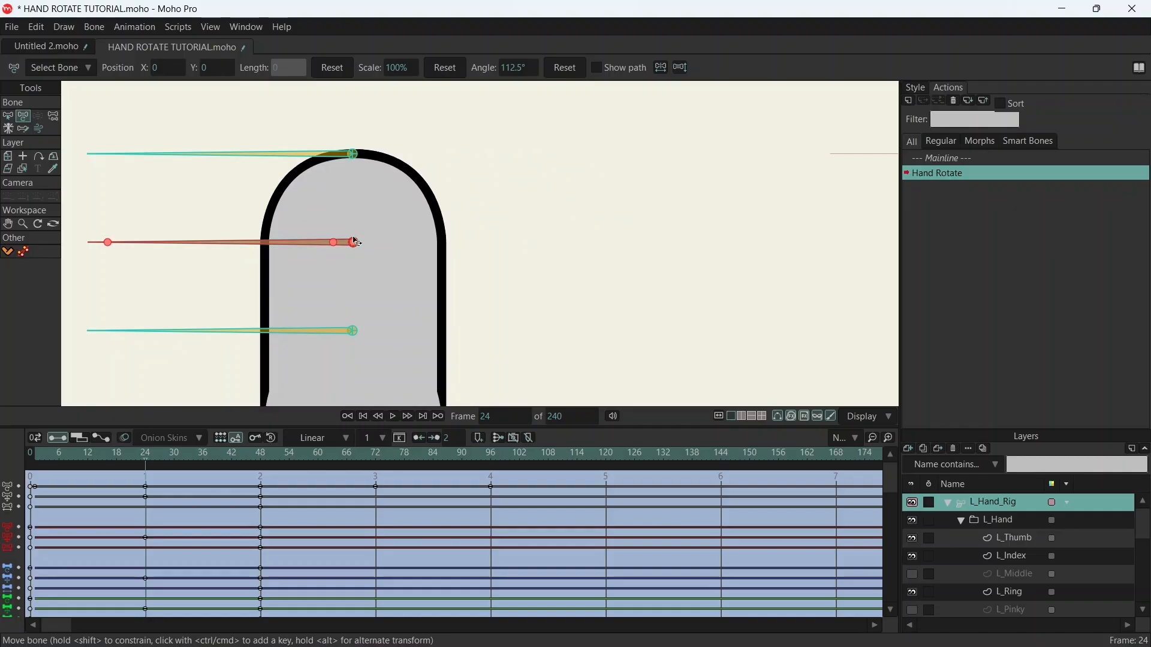
scroll(473, 336, "down", 5)
scroll(450, 131, "up", 3)
scroll(365, 202, "up", 4)
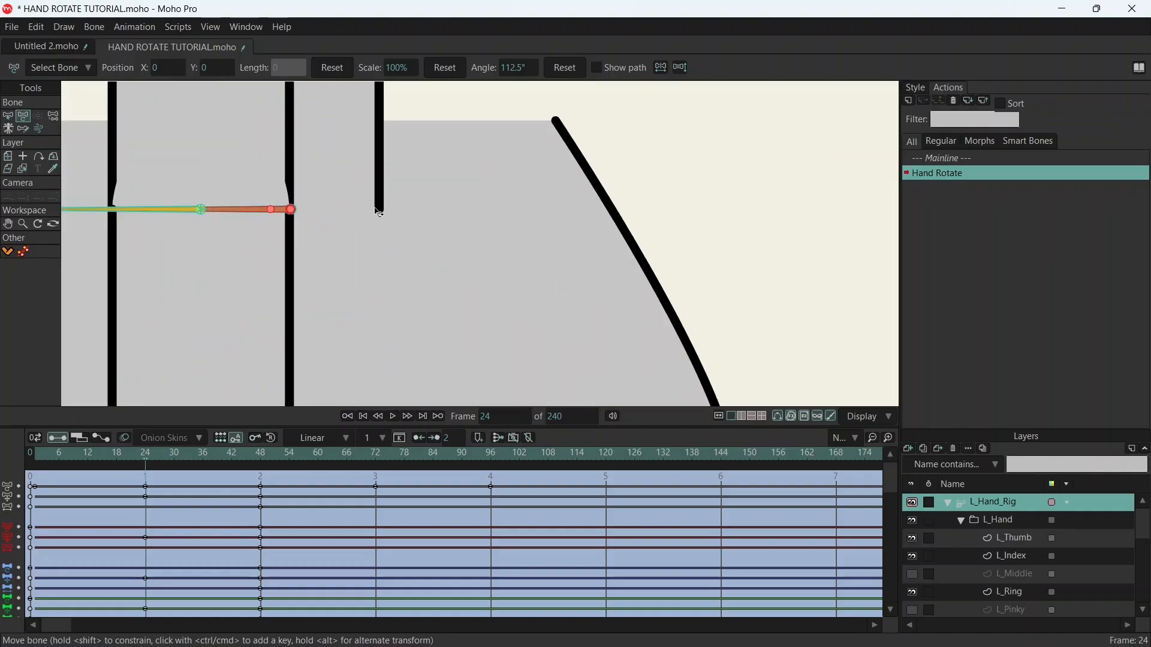
scroll(402, 145, "down", 6)
left_click_drag(443, 159, 564, 186)
scroll(478, 231, "up", 2)
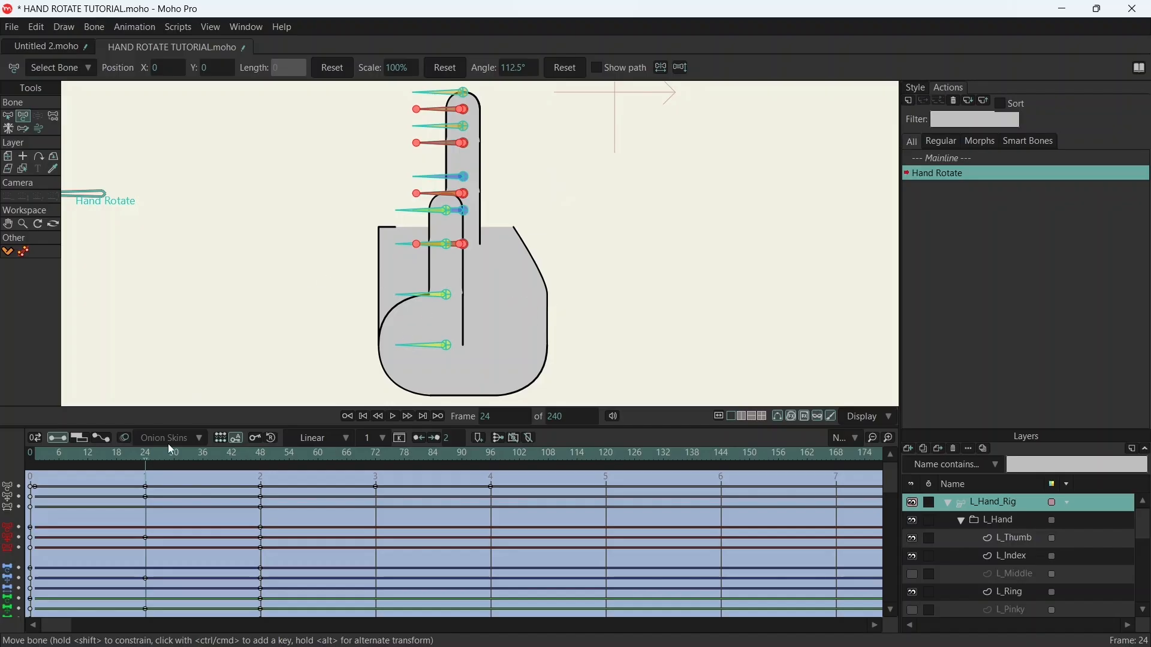
- On frame 48, make the L_Middle and L_Pinky layers visible again and scrub the action back to frame 24
left_click(261, 457)
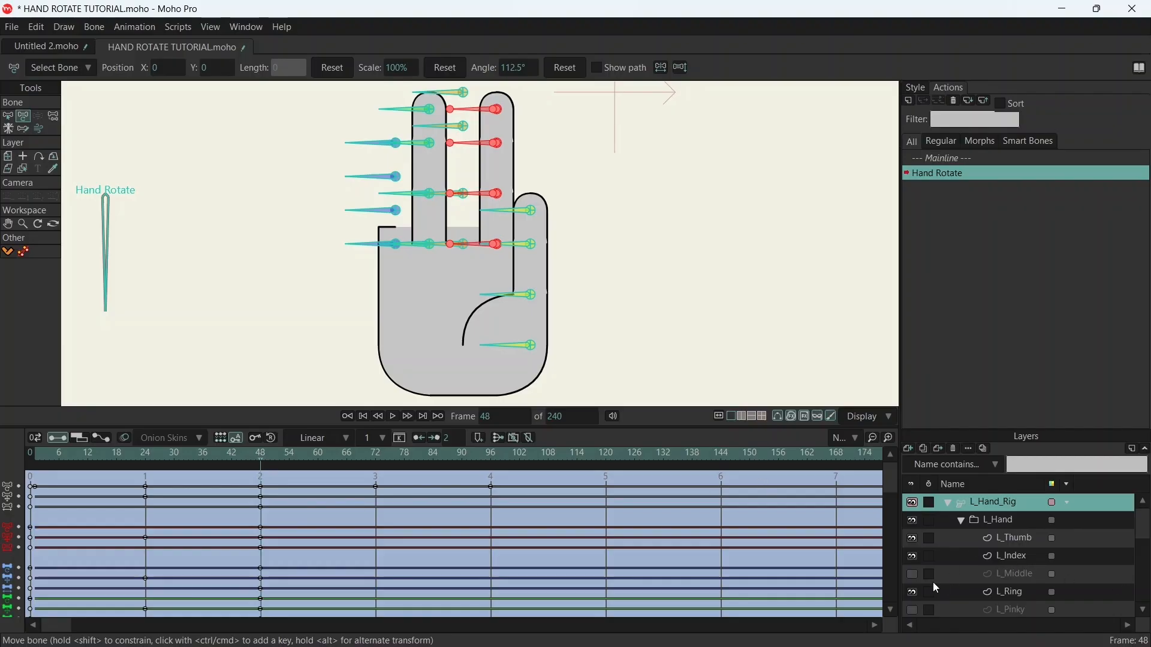
left_click(914, 575)
left_click(912, 609)
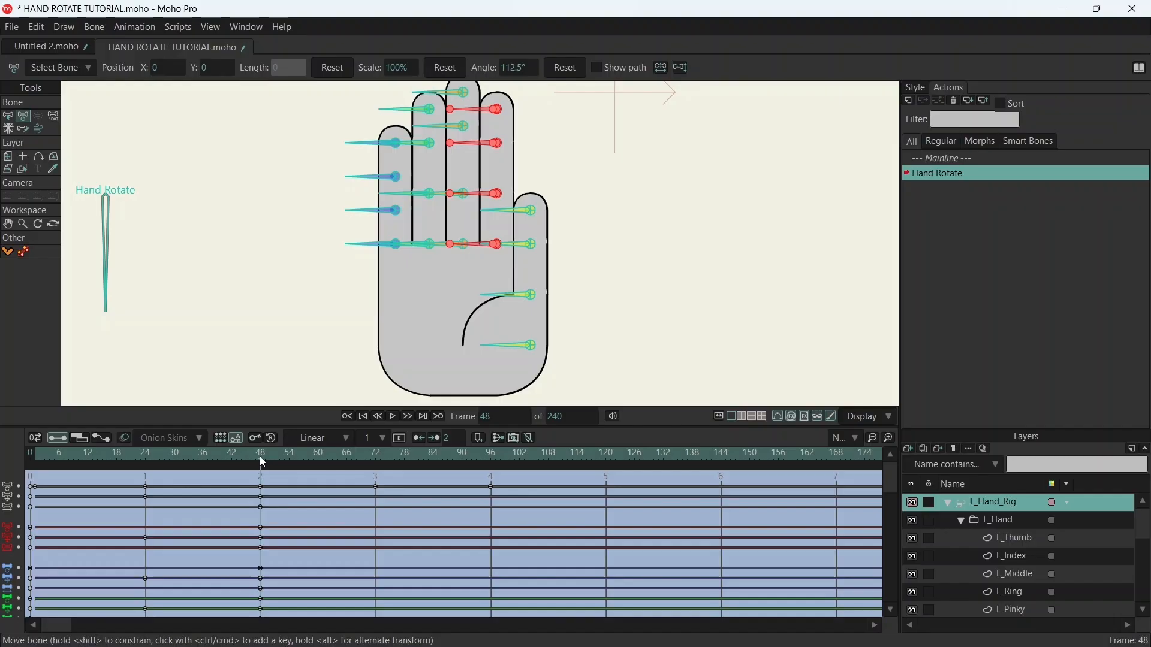
scroll(457, 274, "down", 2)
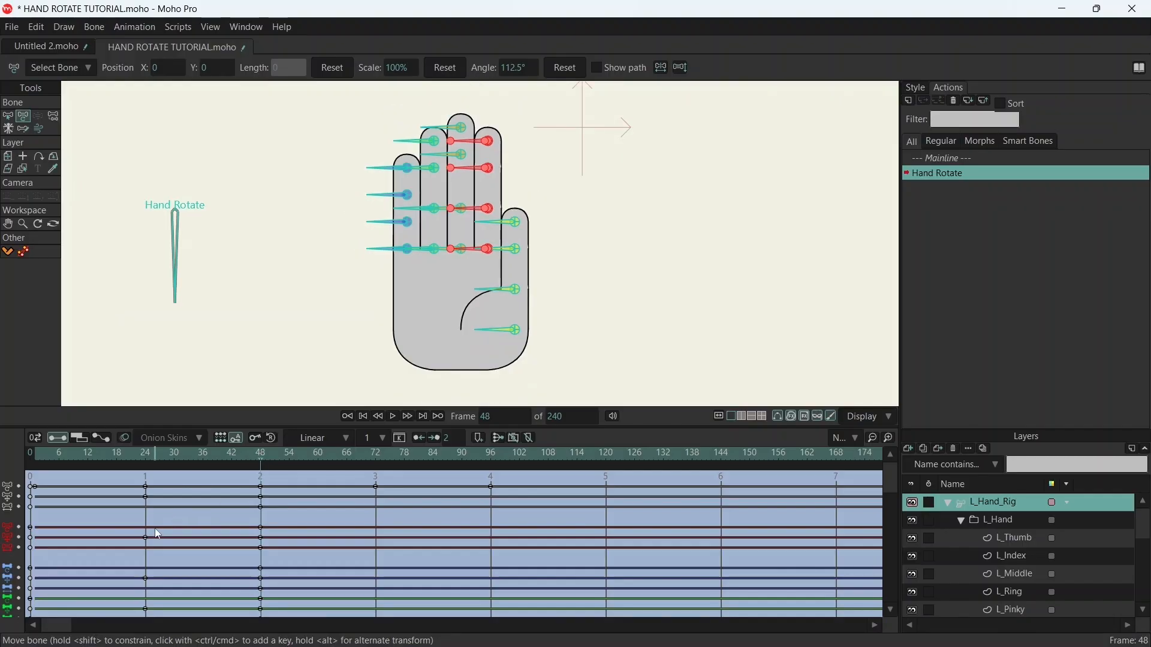
left_click_drag(261, 457, 147, 467)
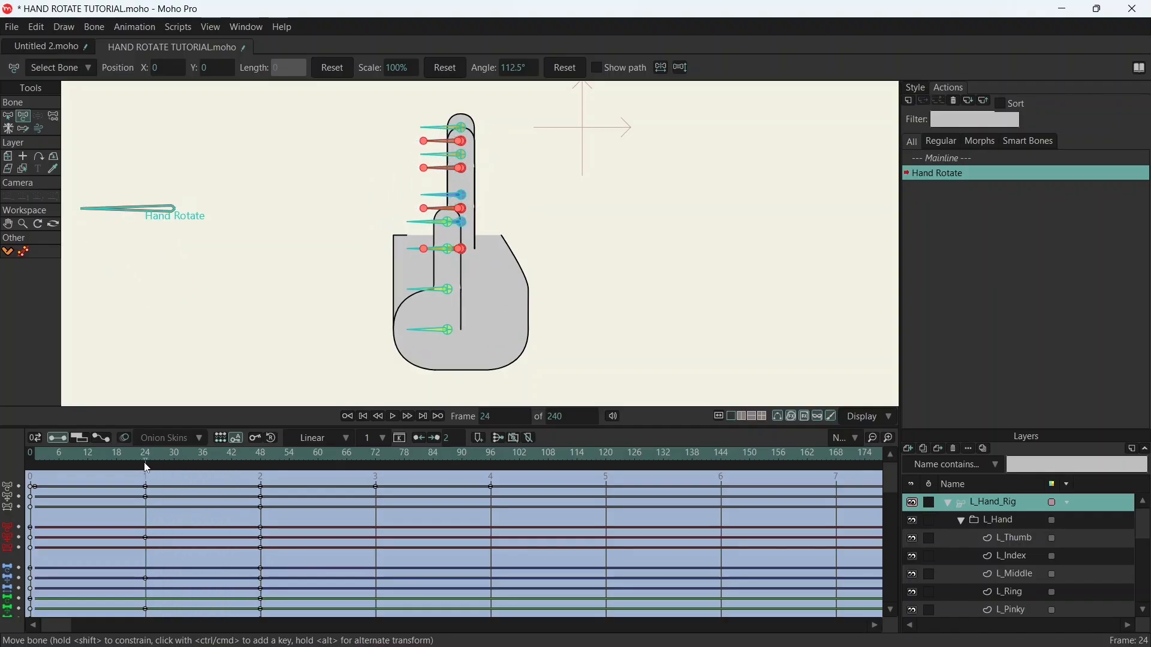
- Copy all the thumb and finger bone keyframes at frame 24 and paste them onto frame 1 of the action
left_click_drag(147, 468, 37, 482)
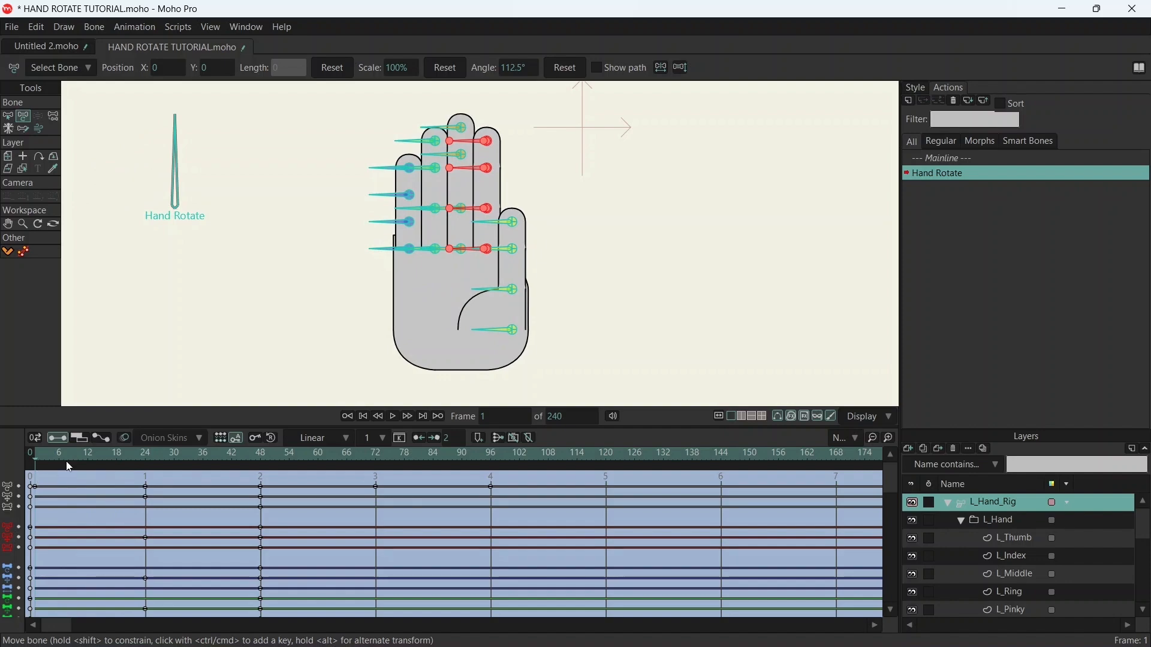
scroll(126, 527, "down", 5)
scroll(133, 533, "up", 3)
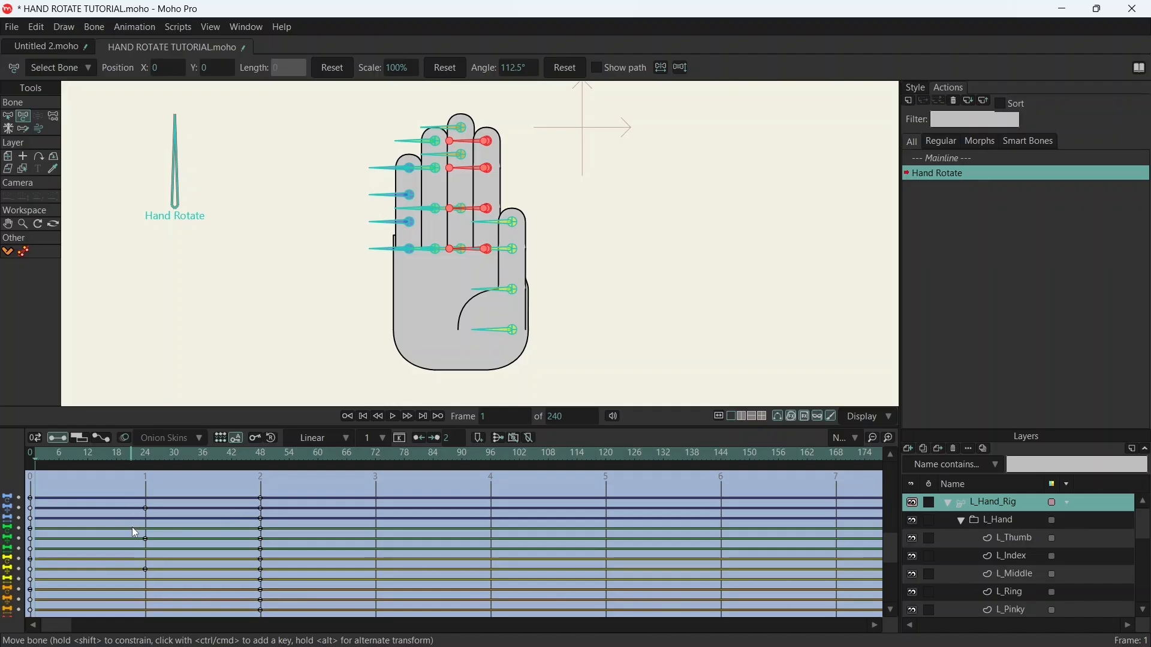
scroll(127, 497, "up", 3)
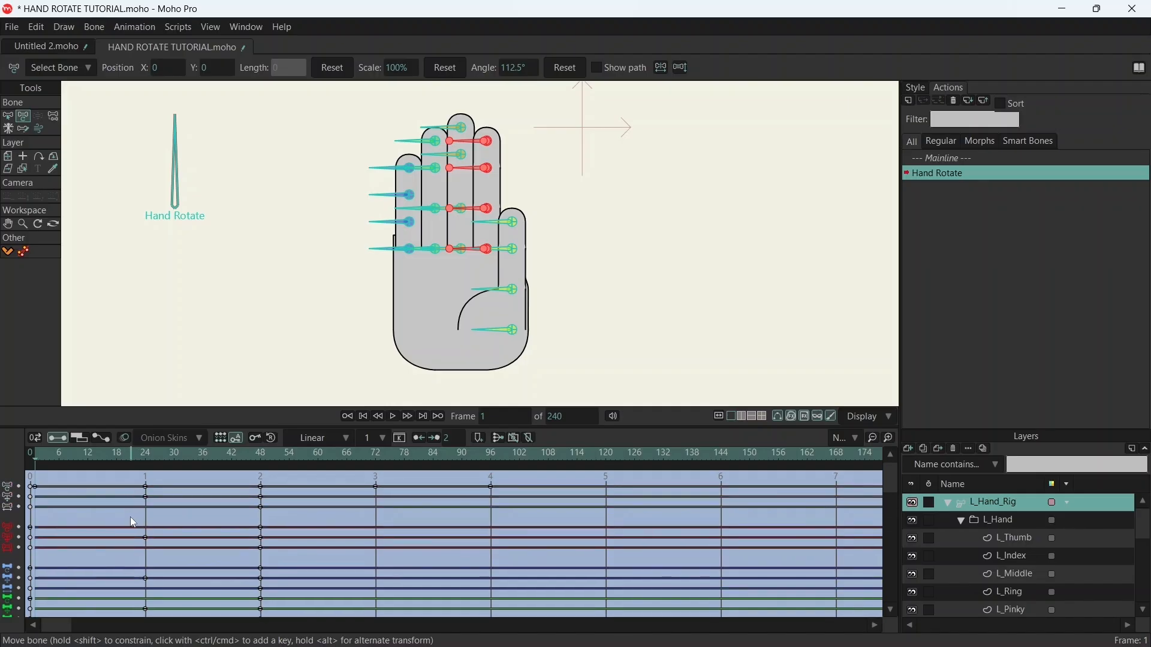
scroll(130, 516, "down", 3)
left_click_drag(138, 506, 154, 606)
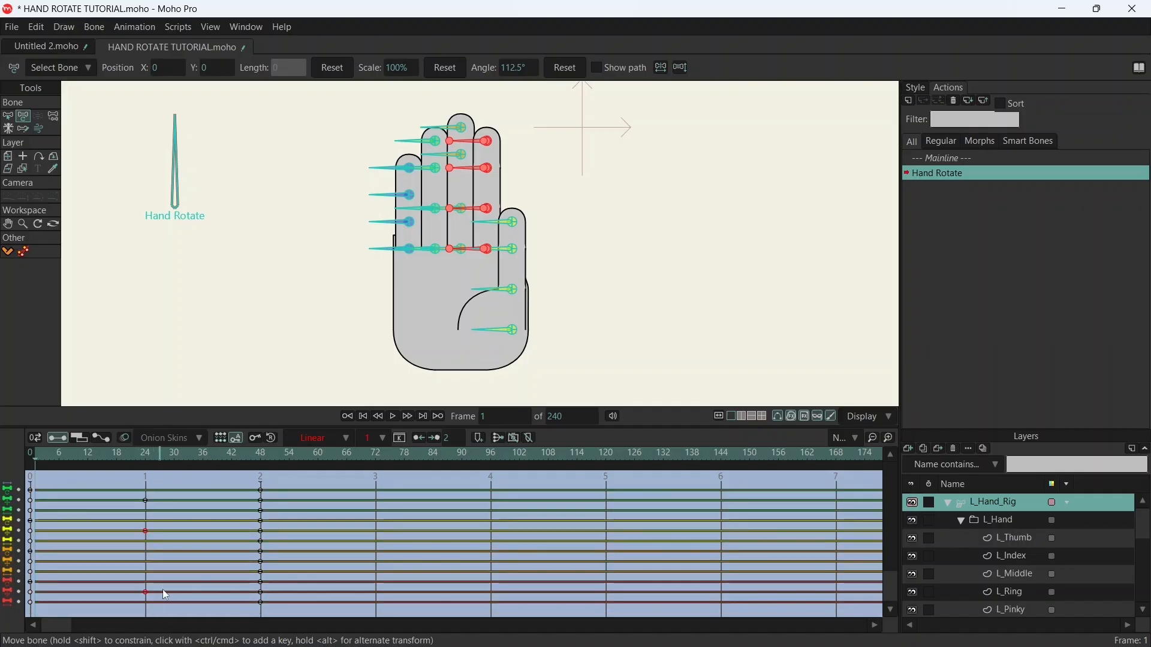
scroll(170, 560, "down", 1)
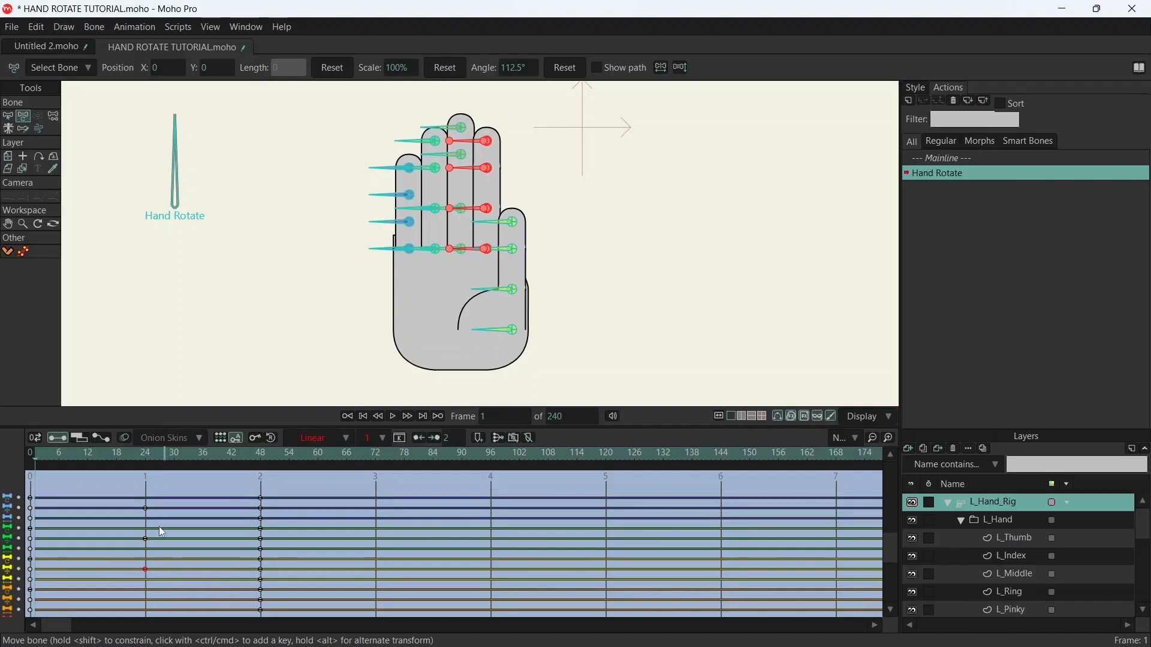
left_click_drag(131, 495, 171, 559)
scroll(193, 542, "up", 2)
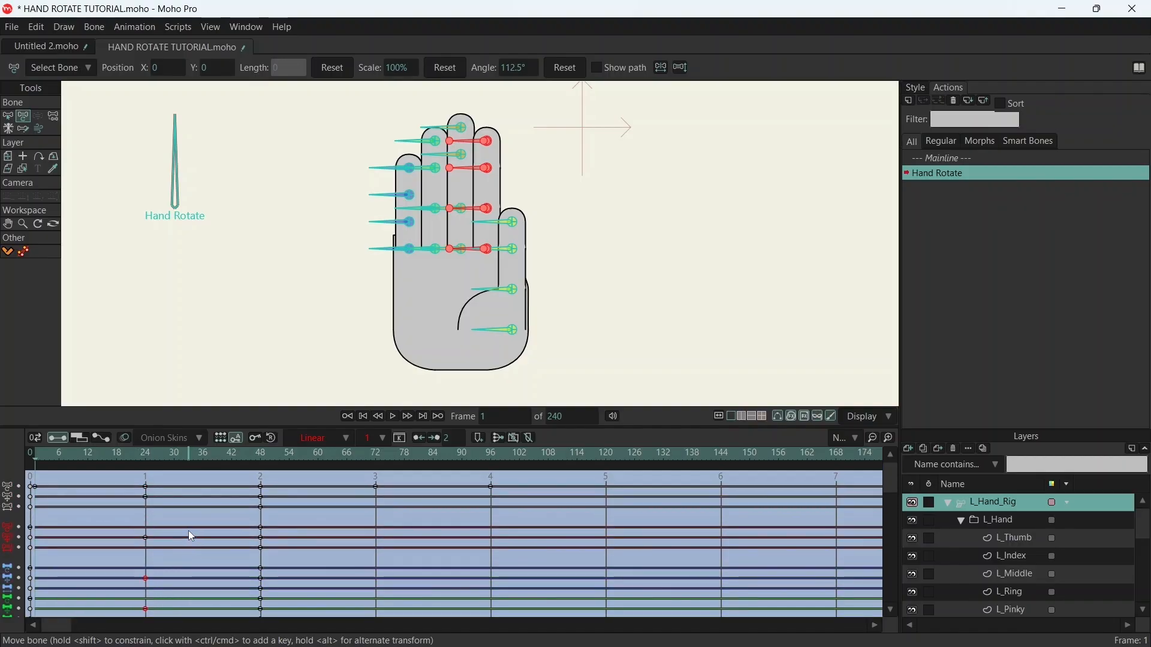
scroll(188, 530, "up", 2)
left_click_drag(137, 517, 201, 567)
key("ctrl+v")
left_click(43, 455)
mouse_move(43, 455)
left_mouse_down()
mouse_move(296, 439)
mouse_move(35, 456)
left_mouse_up()
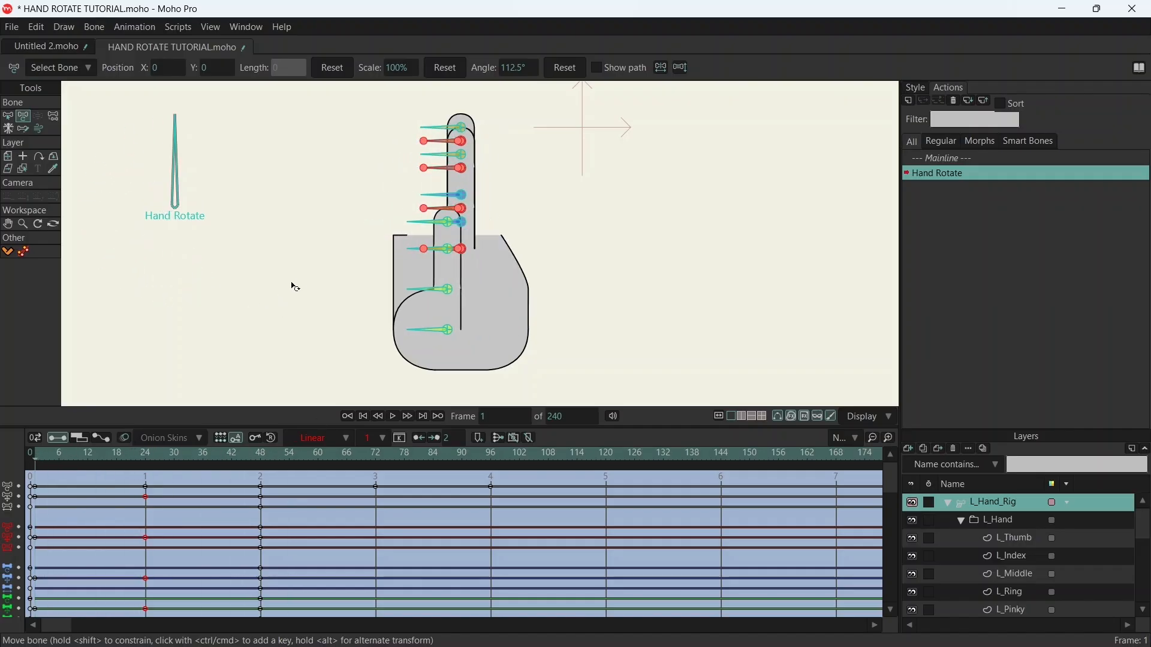
scroll(506, 193, "up", 3)
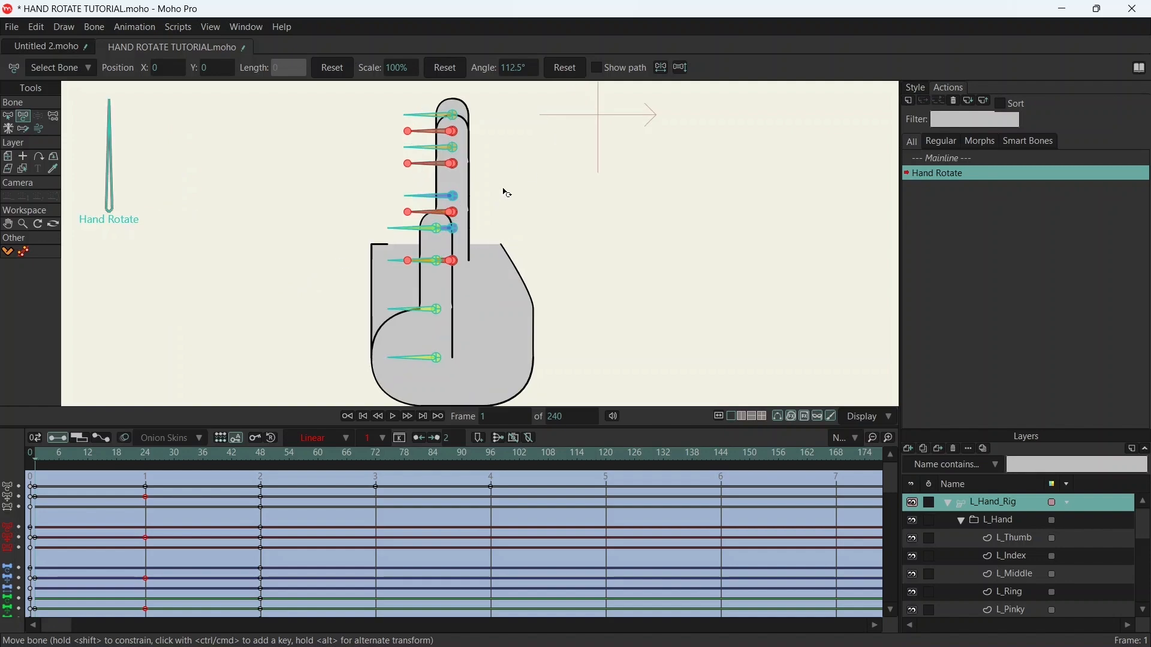
scroll(506, 192, "down", 5)
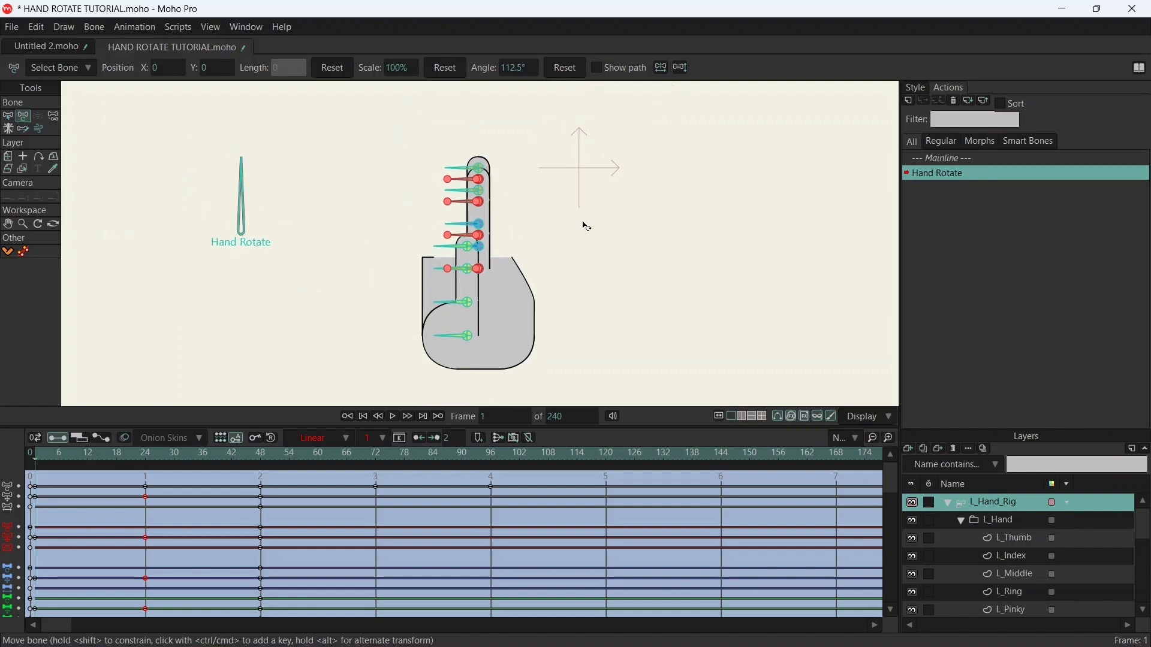
scroll(522, 234, "up", 1)
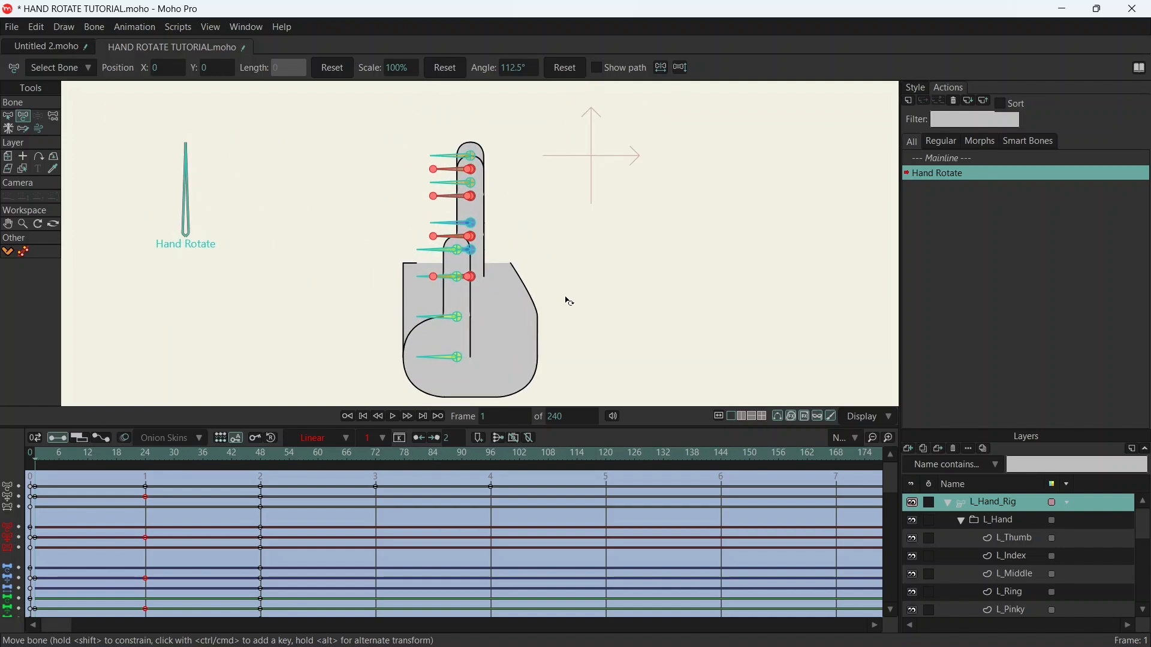
- On frame 1, move the selected index finger bones horizontally until the finger's outer line meets the palm's left edge, and check the join
left_click_drag(570, 301, 546, 286)
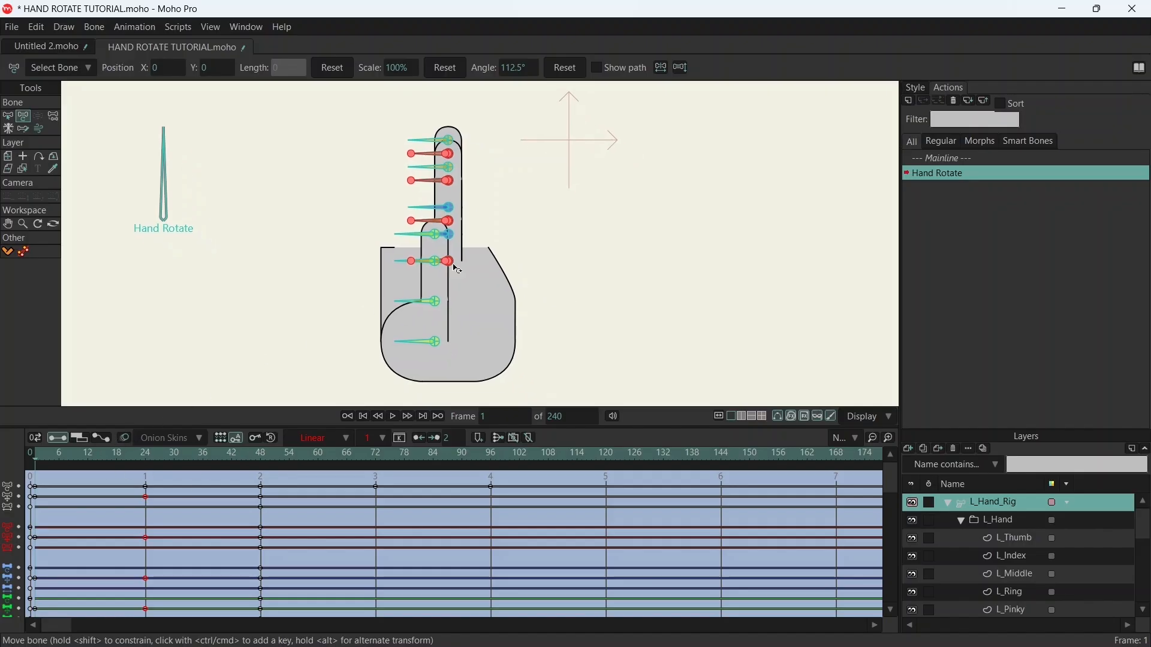
scroll(492, 163, "up", 3)
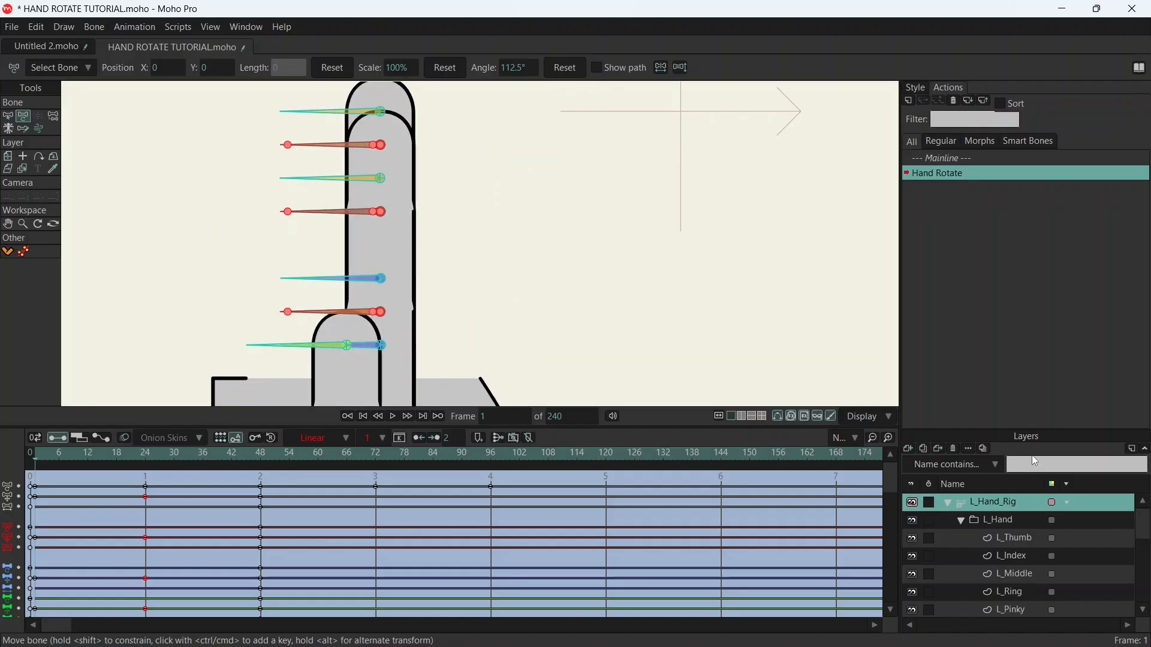
left_click_drag(374, 146, 243, 148)
scroll(270, 221, "up", 10)
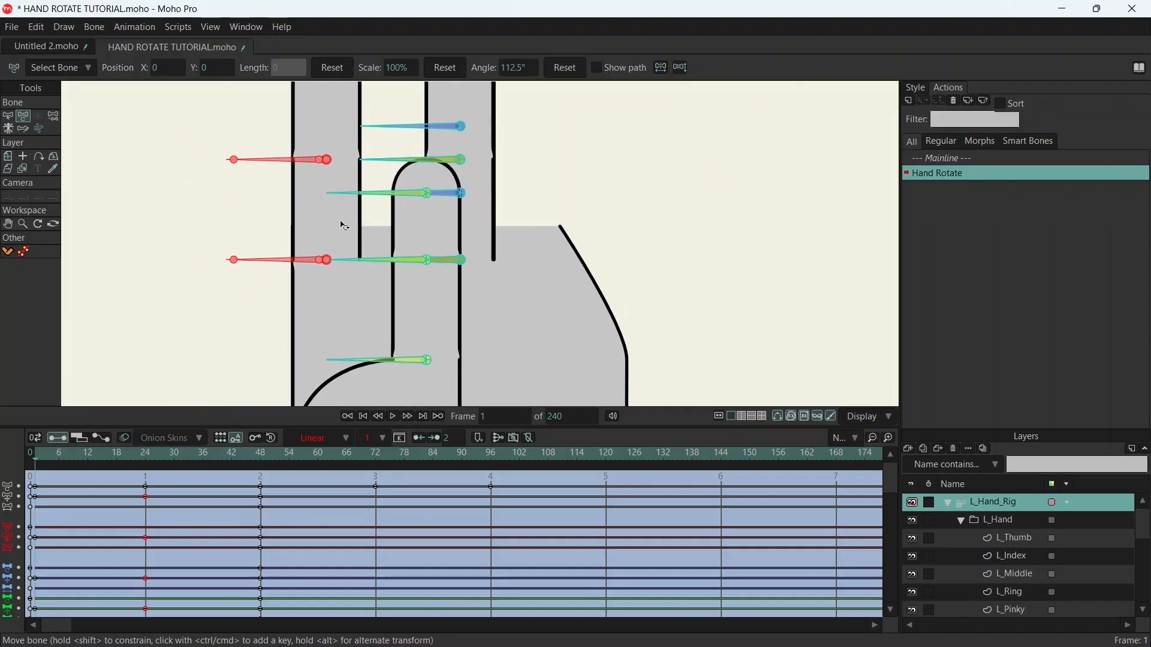
scroll(310, 245, "up", 4)
mouse_move(436, 192)
left_mouse_down()
mouse_move(456, 192)
mouse_move(436, 195)
left_mouse_up()
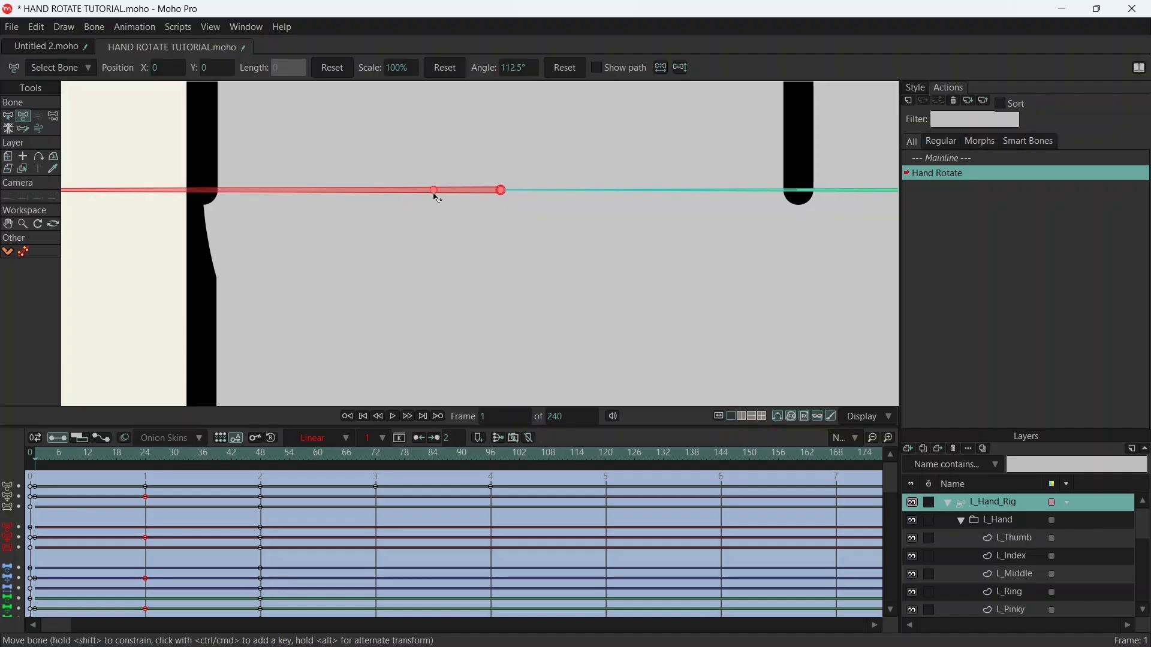
scroll(465, 211, "down", 10)
left_click_drag(551, 140, 504, 255)
scroll(504, 233, "down", 3)
left_click_drag(546, 192, 488, 208)
scroll(465, 231, "up", 3)
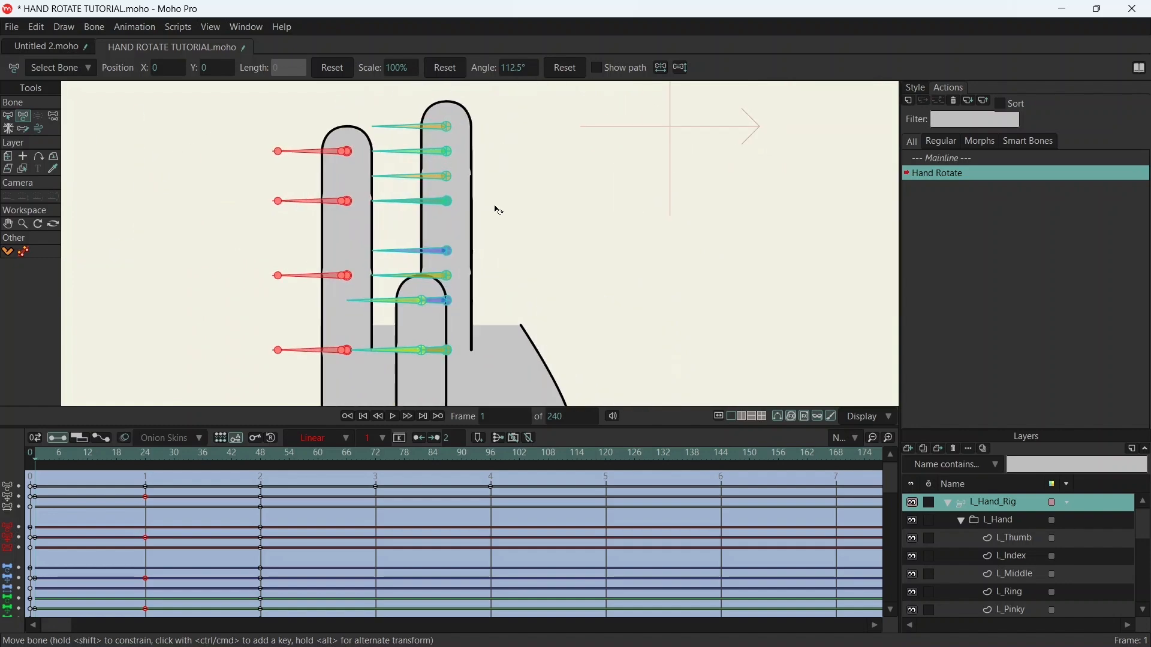
- Hide the L_Middle, L_Index, L_Thumb and L_Pinky layers, leaving the L_Ring finger displayed
left_click(7, 117)
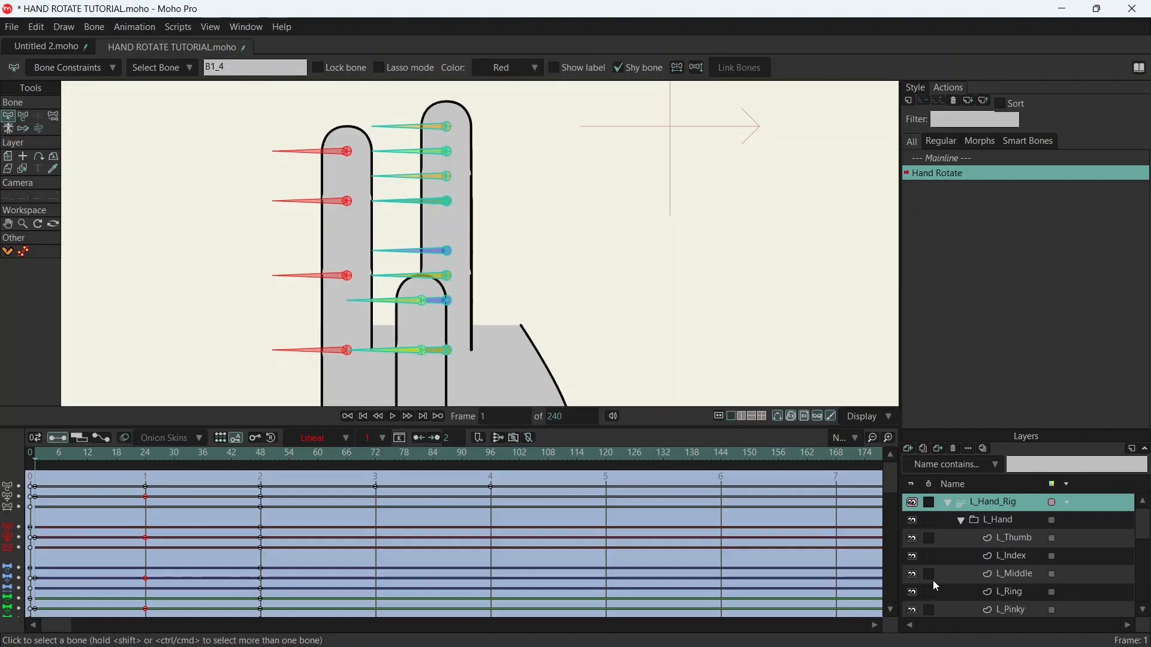
left_click(913, 575)
left_click(913, 558)
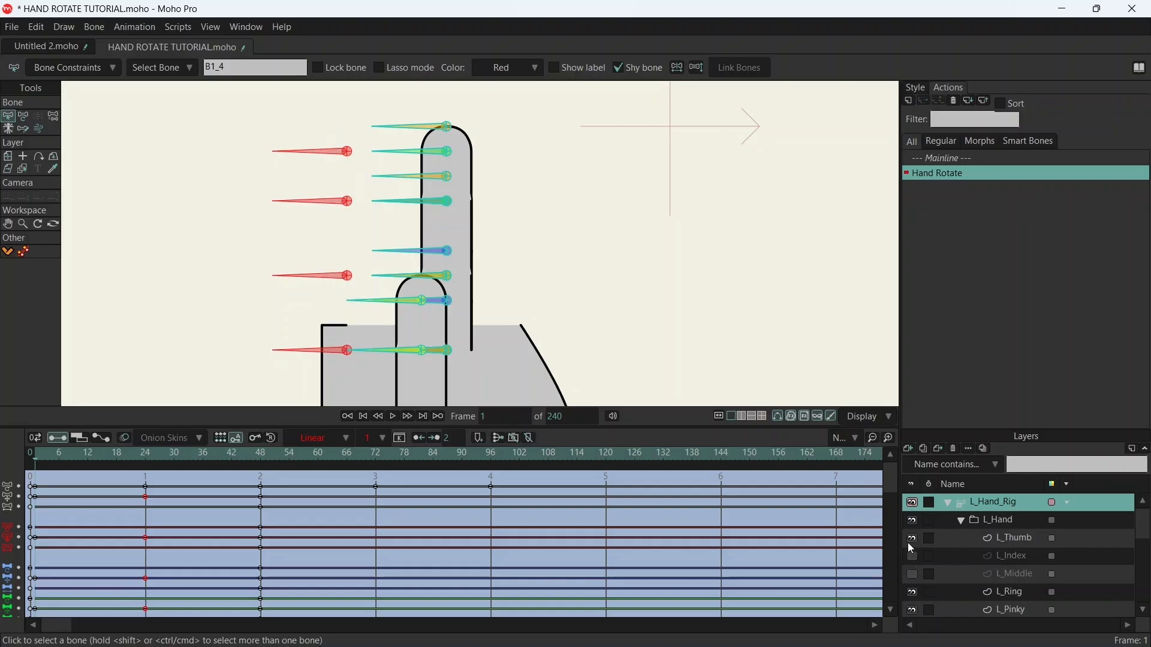
left_click(913, 540)
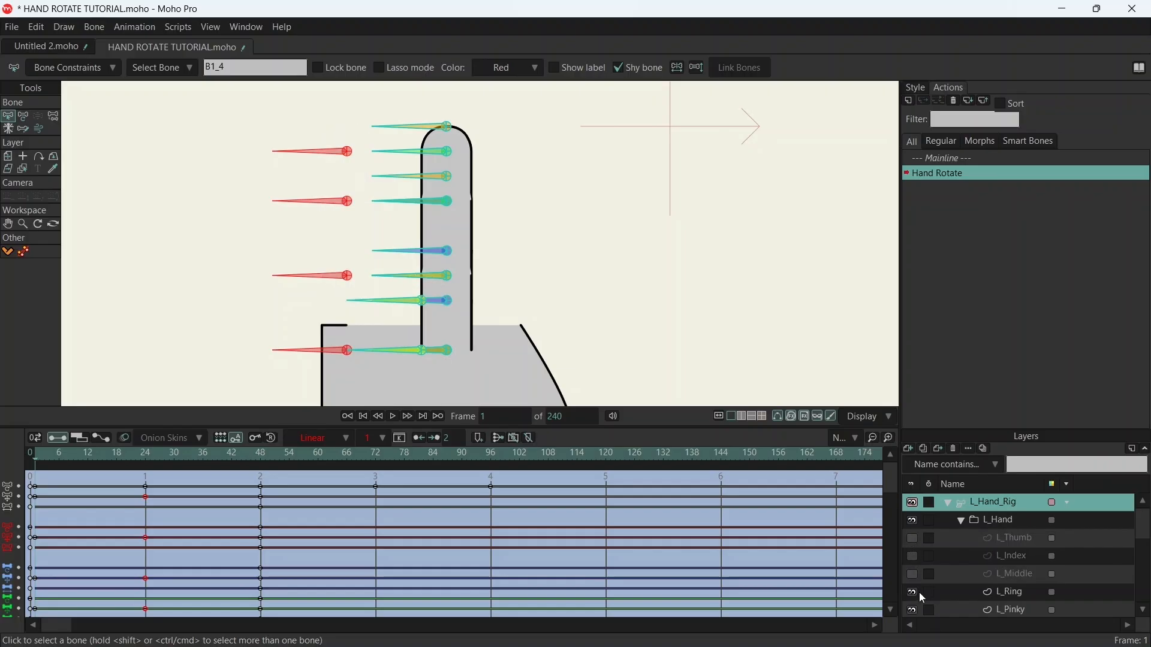
left_click(913, 611)
scroll(487, 174, "up", 4)
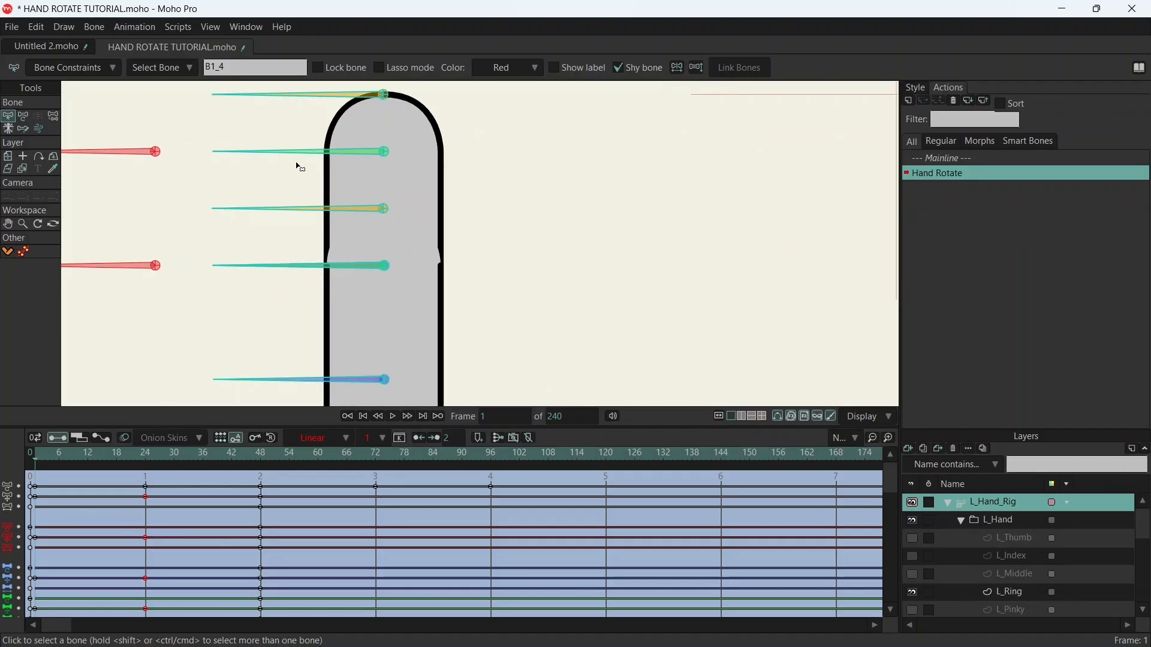
left_click(271, 136)
left_click(273, 263)
scroll(404, 174, "up", 3)
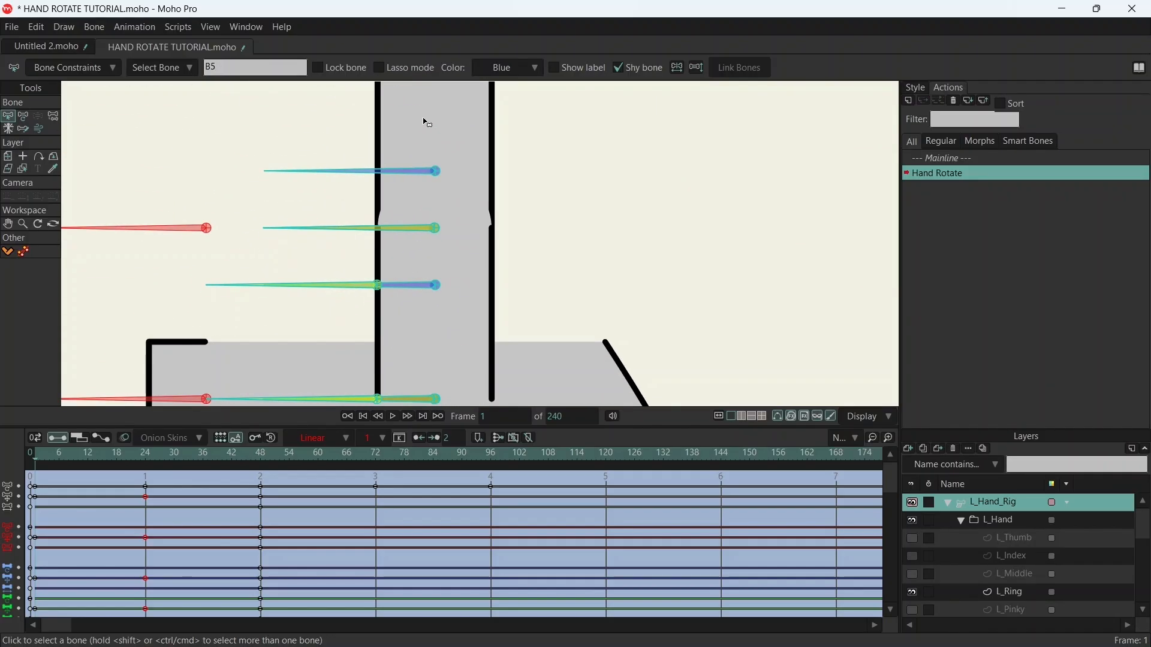
left_click_drag(316, 217, 362, 261)
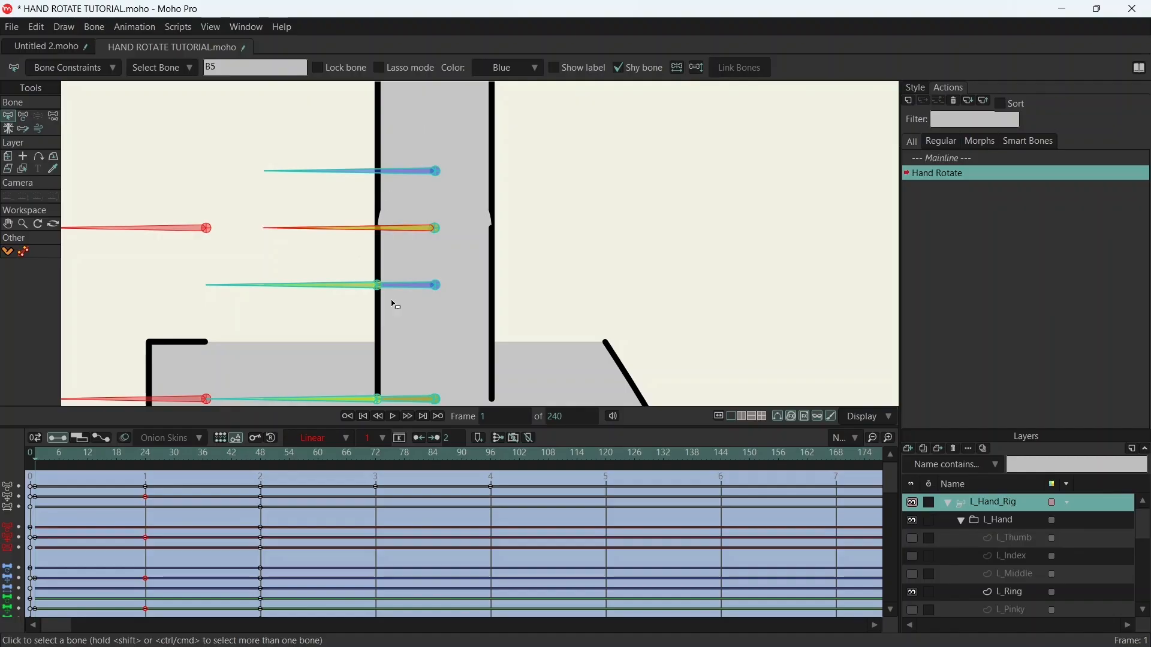
left_click_drag(385, 324, 357, 198)
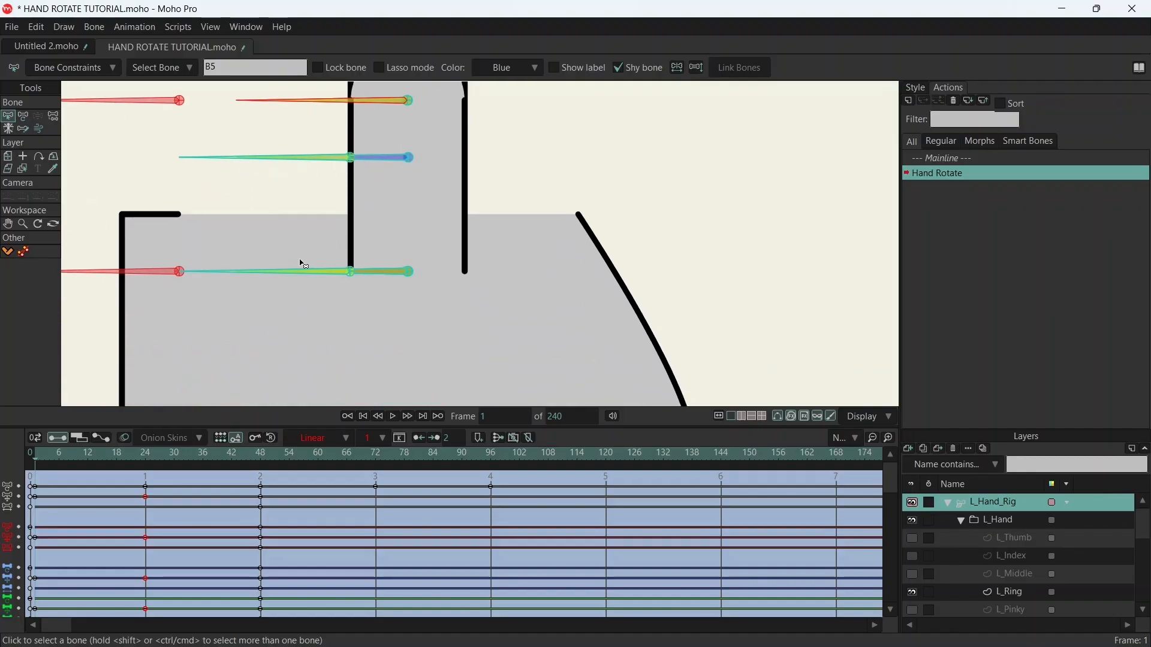
scroll(381, 181, "down", 3)
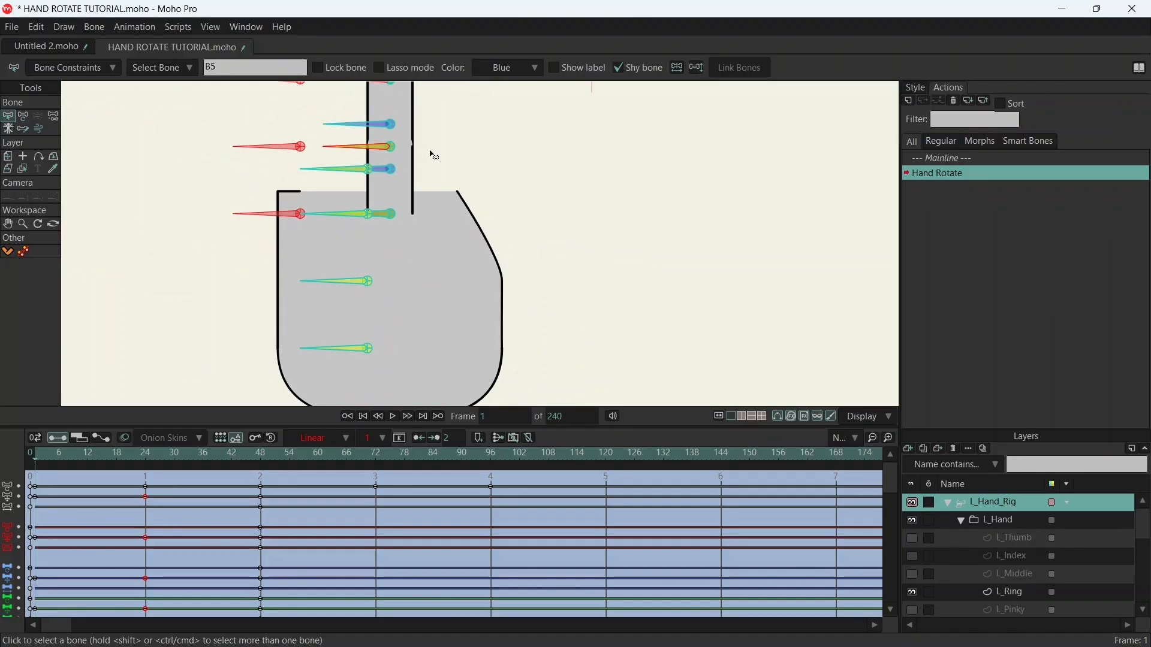
scroll(429, 153, "up", 2)
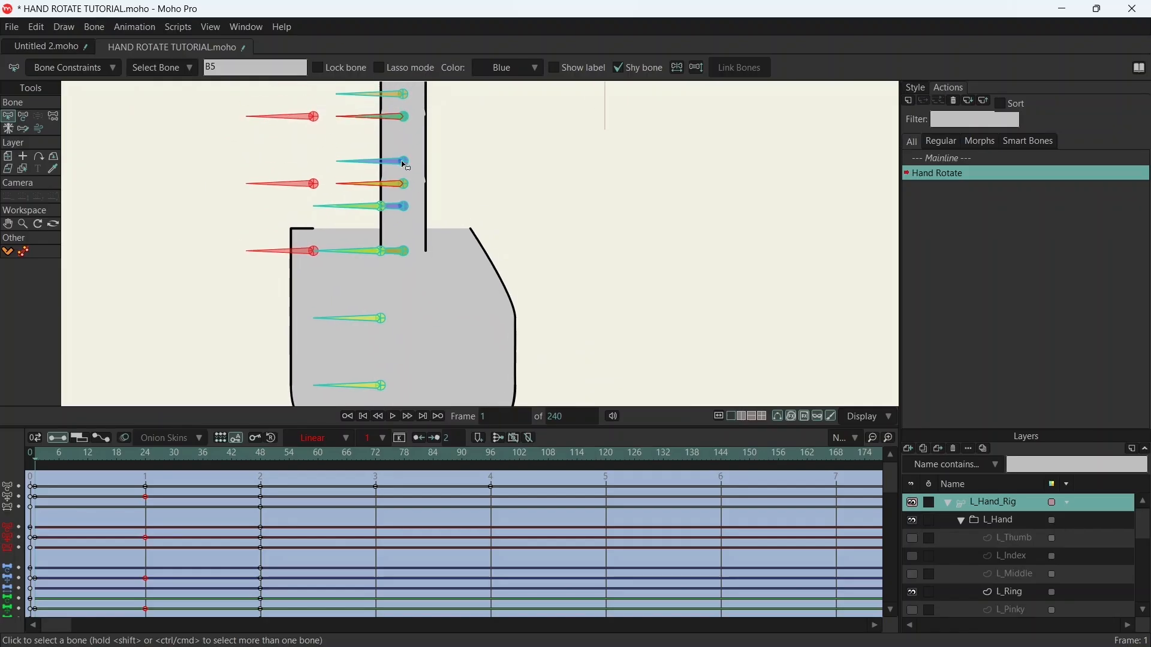
scroll(402, 164, "up", 1)
scroll(399, 299, "up", 3)
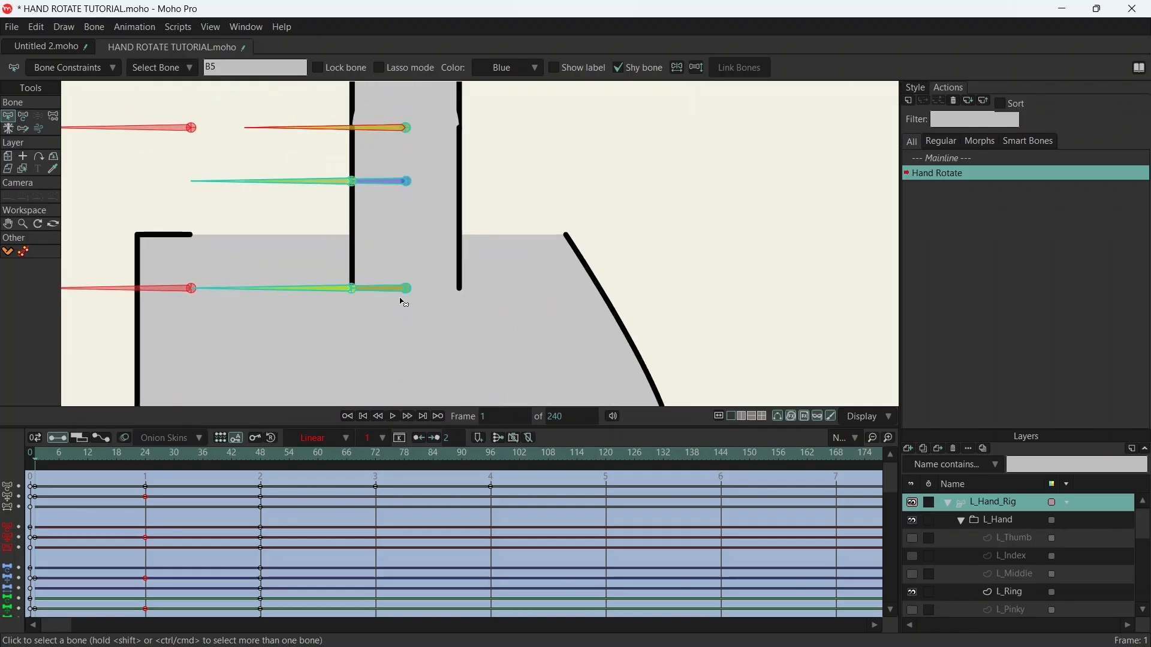
scroll(458, 205, "down", 2)
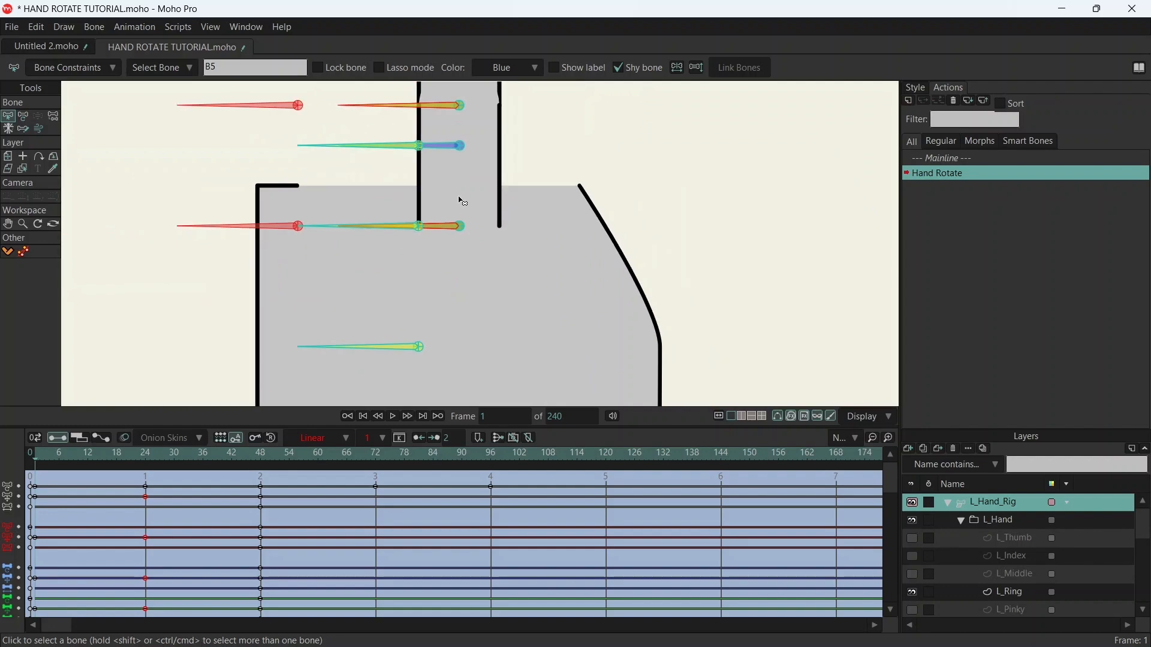
scroll(496, 256, "down", 1)
scroll(495, 257, "down", 3)
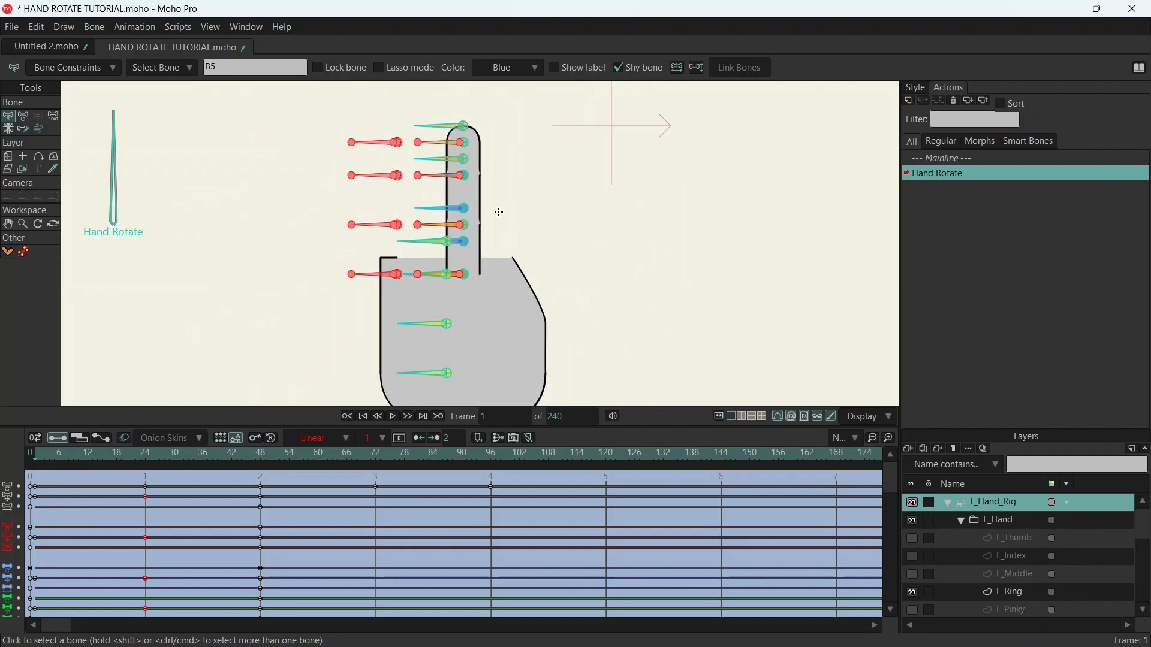
key("t")
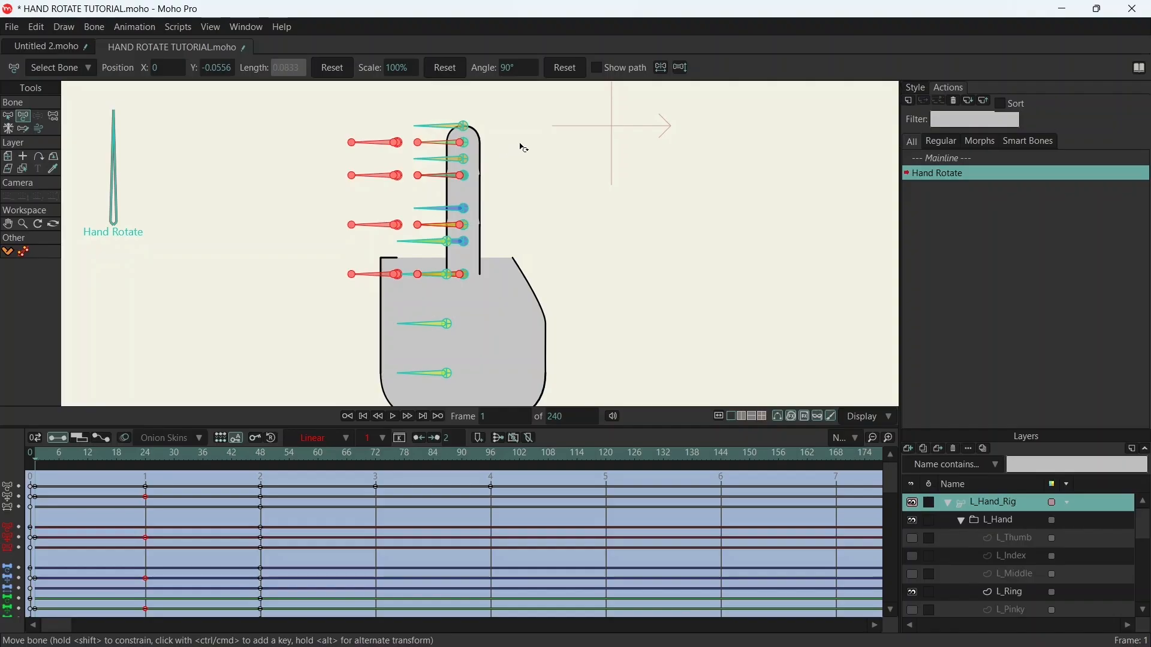
key("b")
left_click(519, 143)
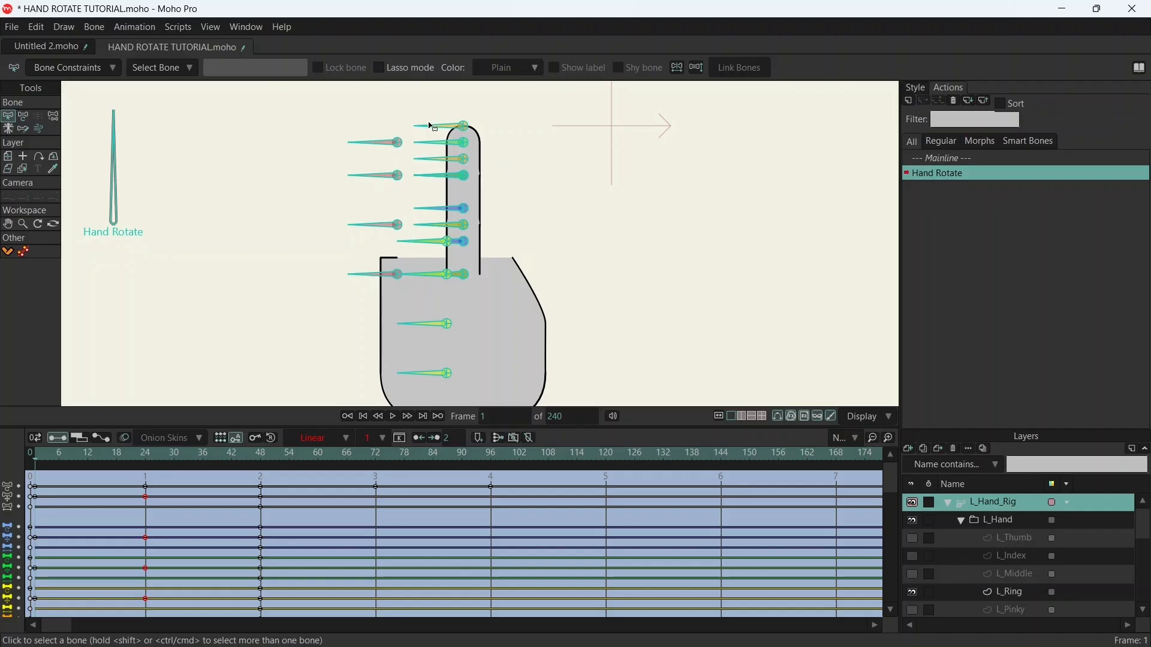
- Select only the four ring finger bones and move them horizontally toward the index finger bones
left_click(442, 144)
left_click(435, 176, "shift")
left_click(434, 225, "shift")
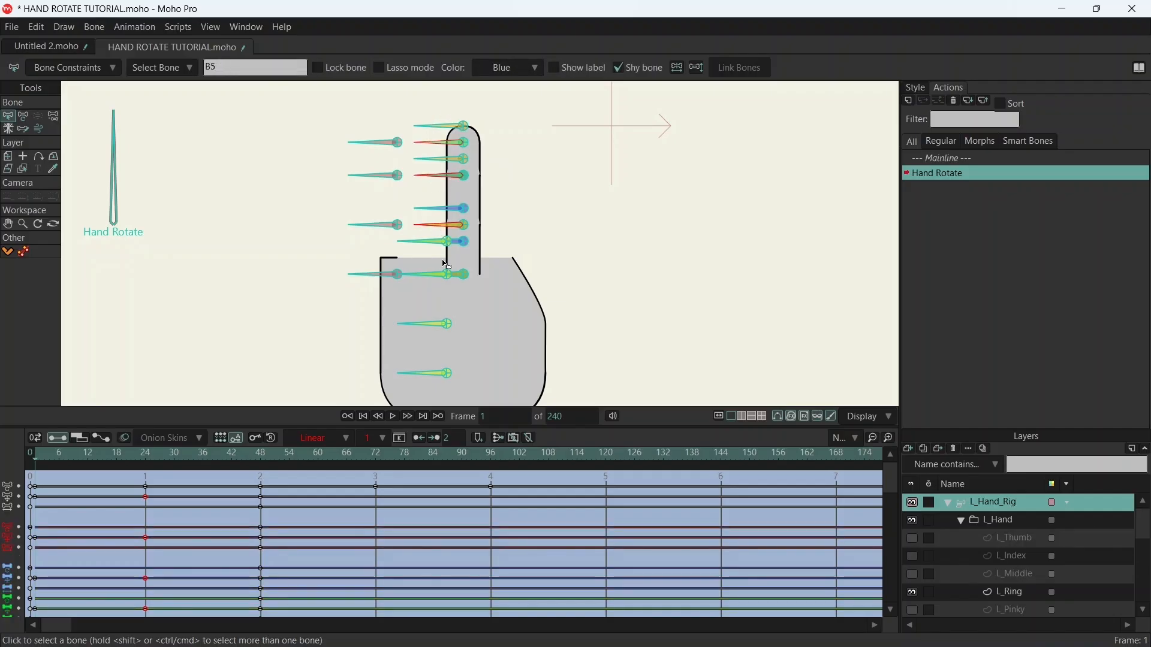
scroll(434, 275, "up", 3)
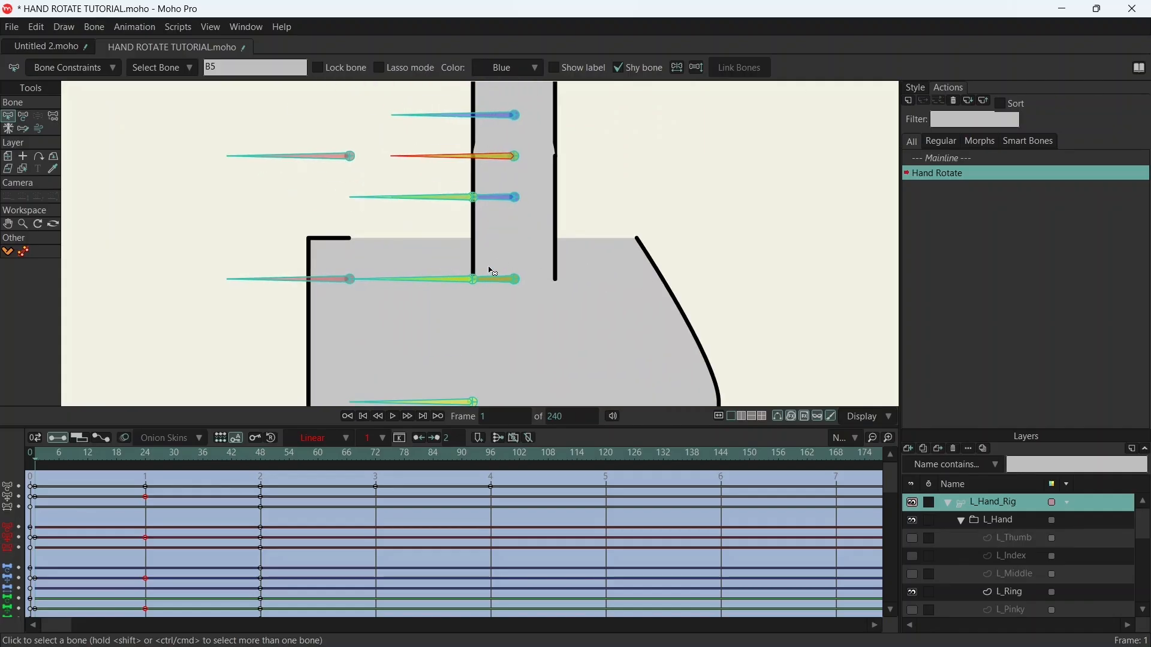
scroll(555, 198, "down", 3)
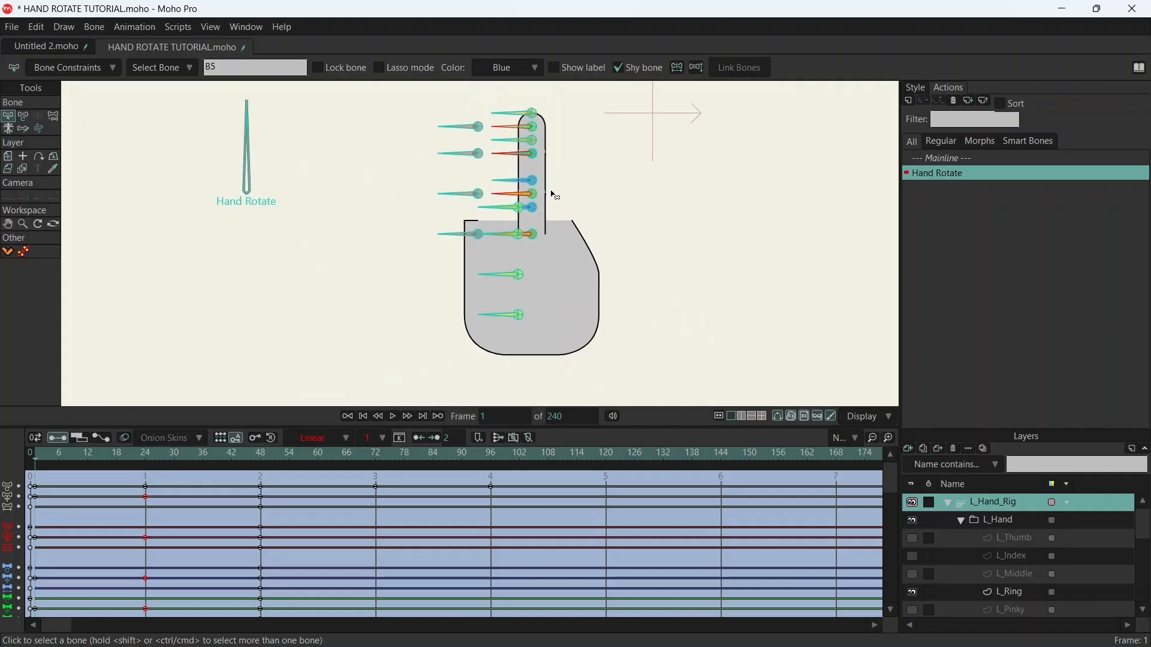
scroll(554, 196, "up", 5)
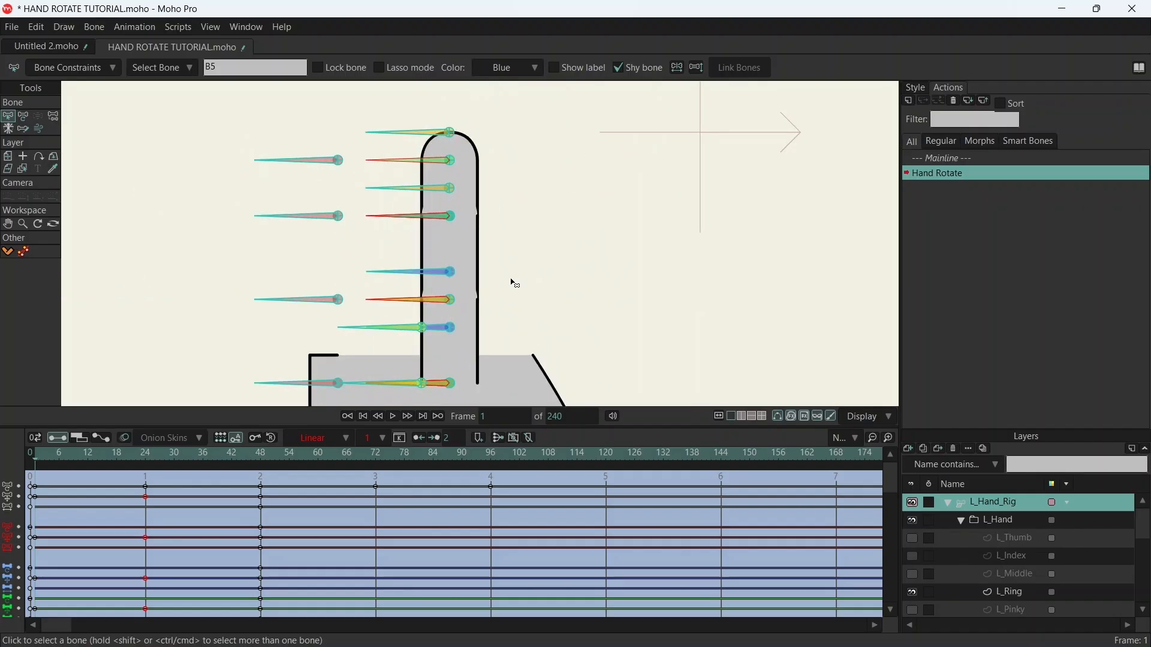
left_click_drag(528, 279, 535, 268)
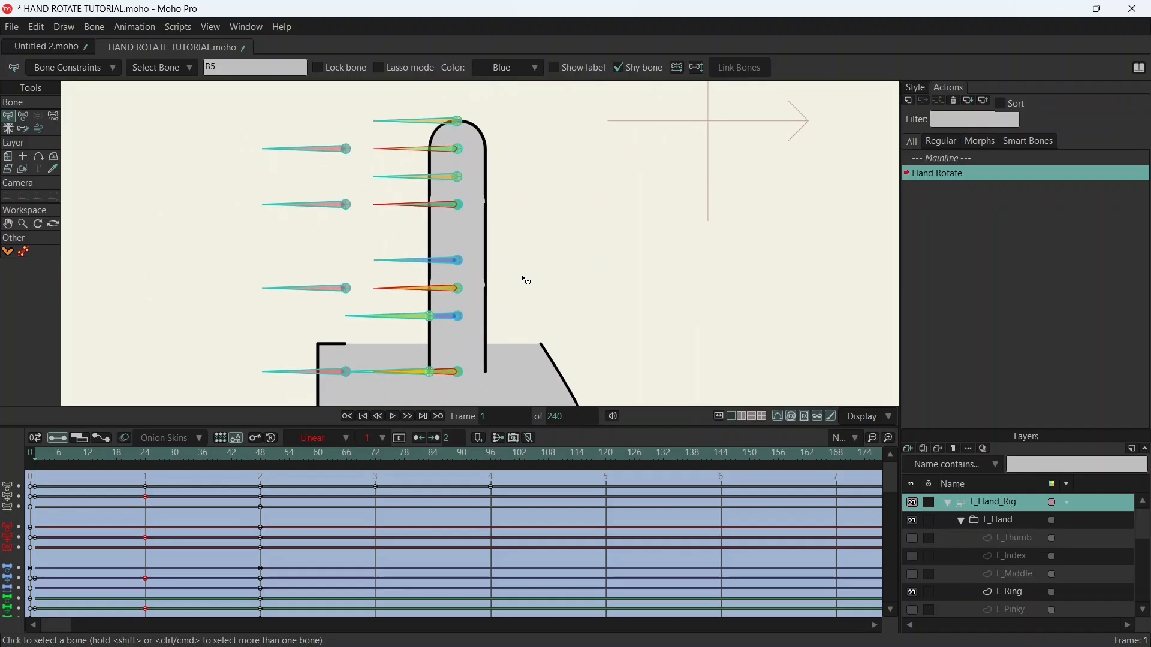
key("t")
left_click_drag(457, 155, 409, 168)
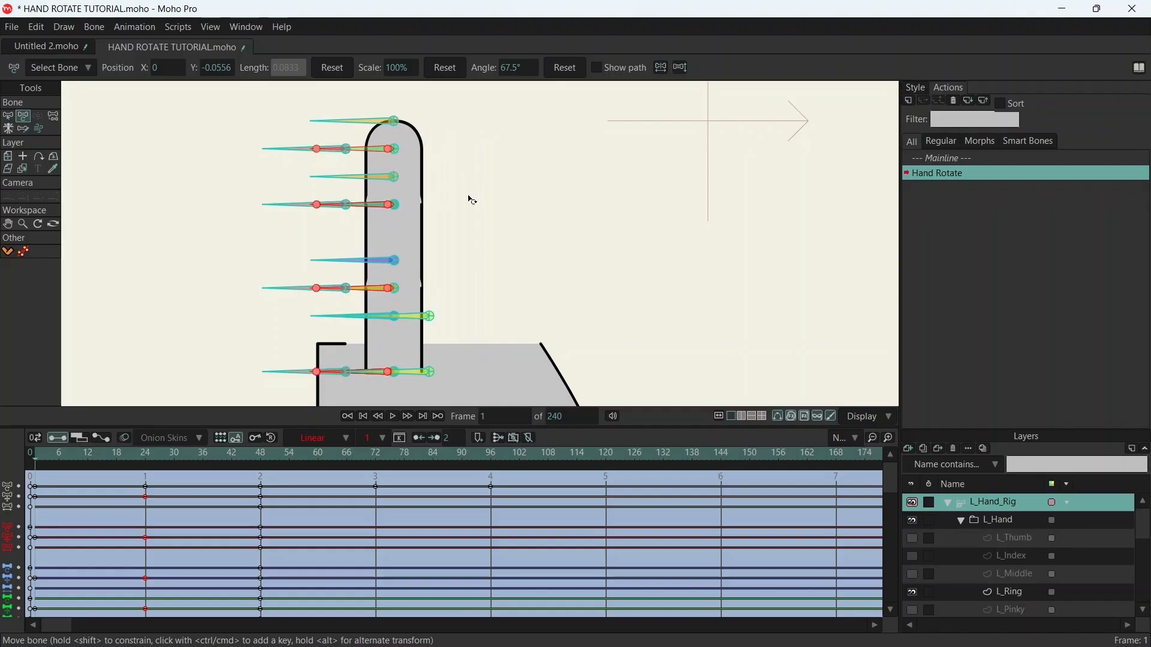
- Show the L_Index layer and nudge the ring finger bones until the two fingers' side lines meet, checking the overlap at the base
left_click(913, 556)
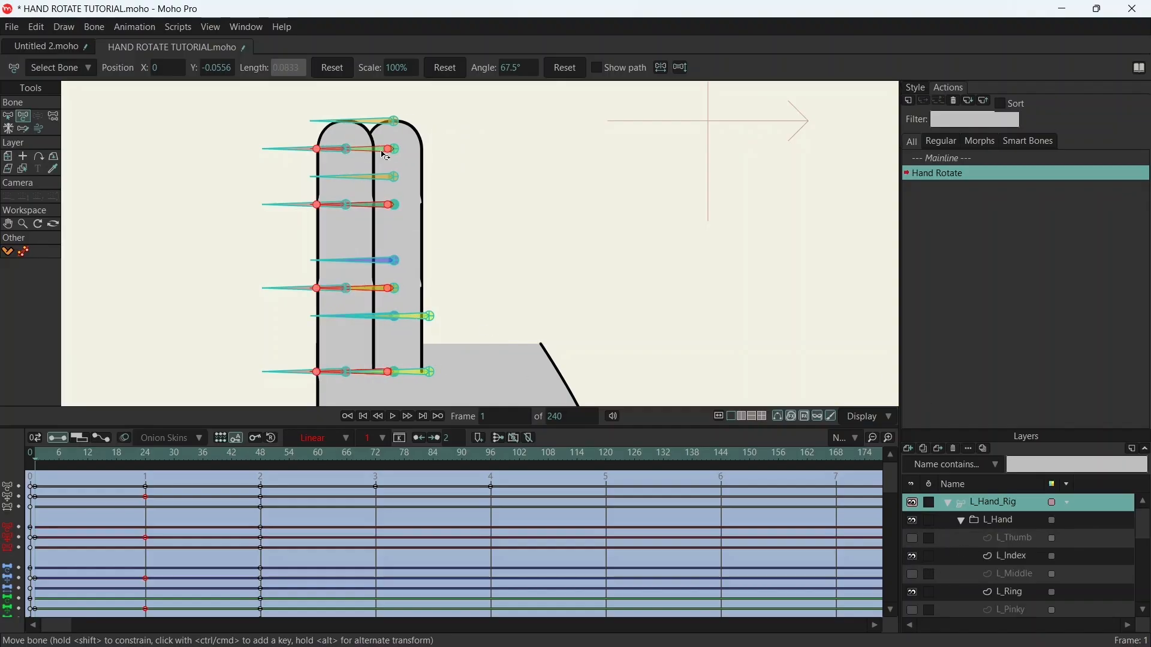
left_click_drag(392, 153, 400, 155)
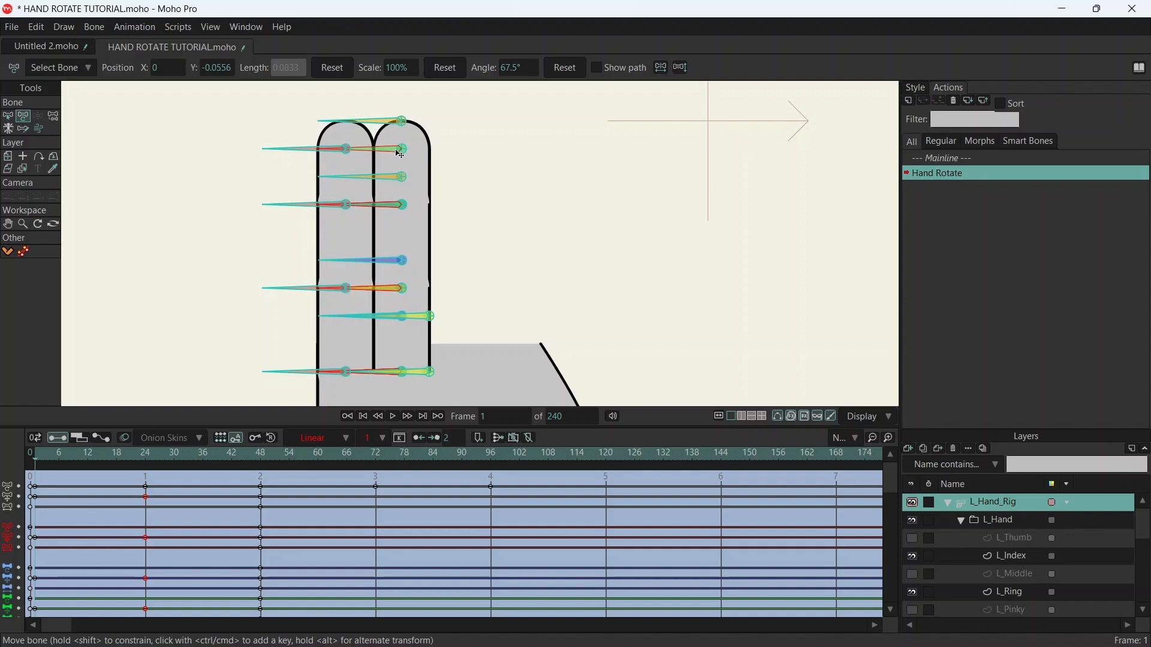
scroll(381, 400, "up", 5)
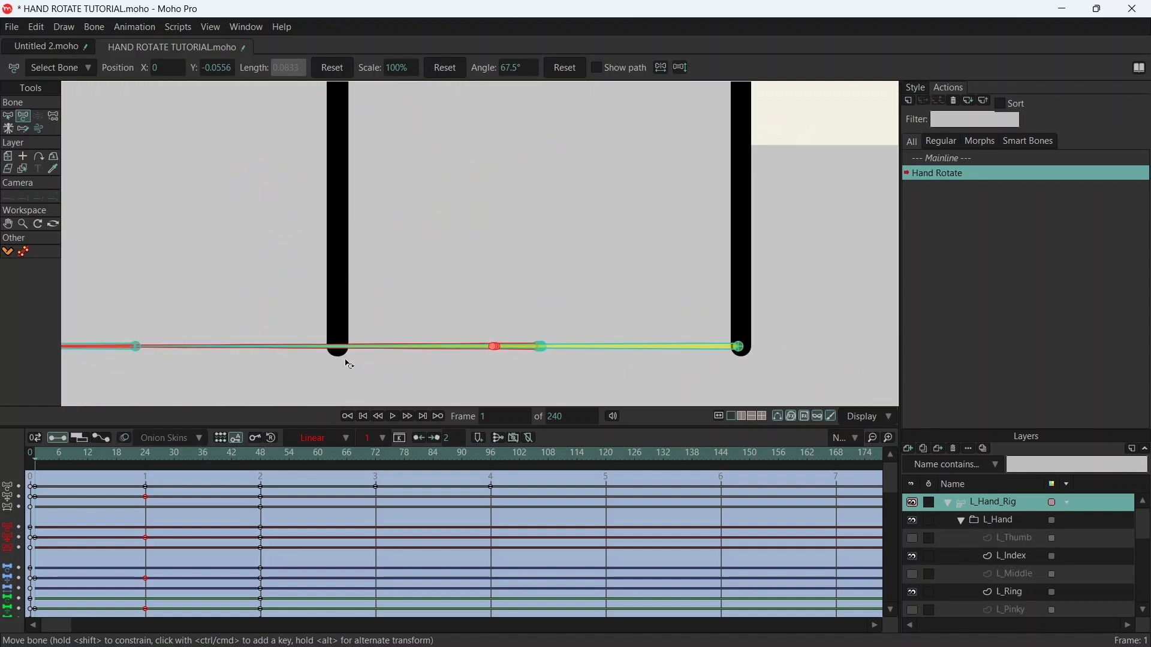
scroll(346, 339, "down", 6)
scroll(430, 244, "up", 2)
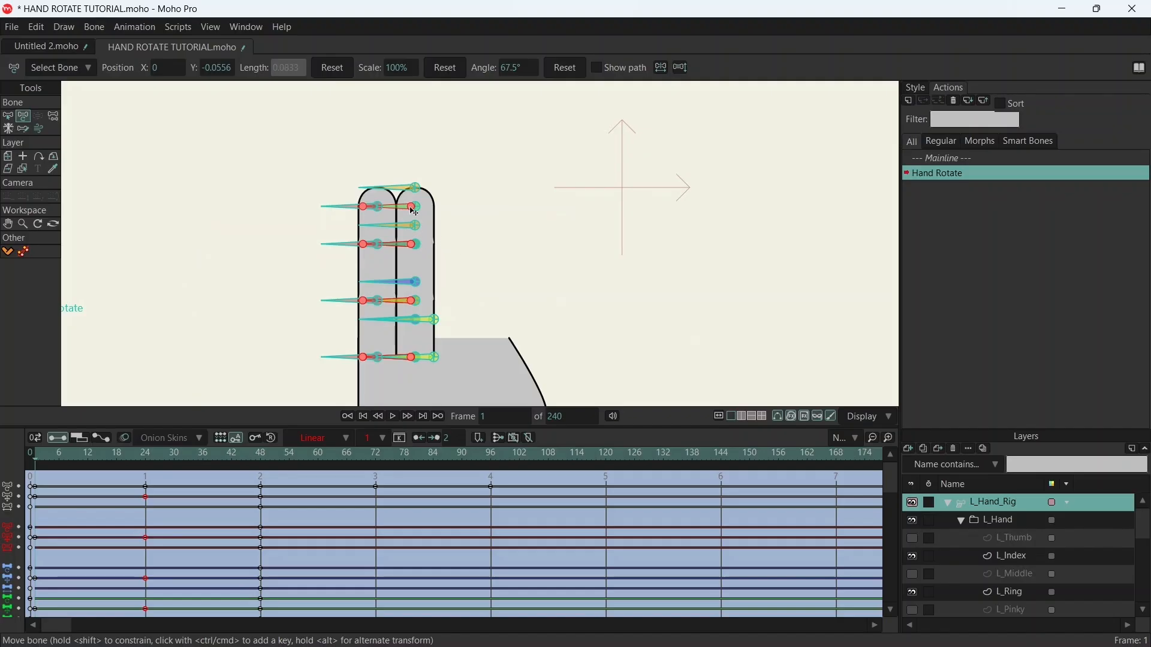
- Make the L_Middle layer visible, try shifting the ring finger bones away from the index finger, and undo both shifts
left_click_drag(414, 211, 472, 207)
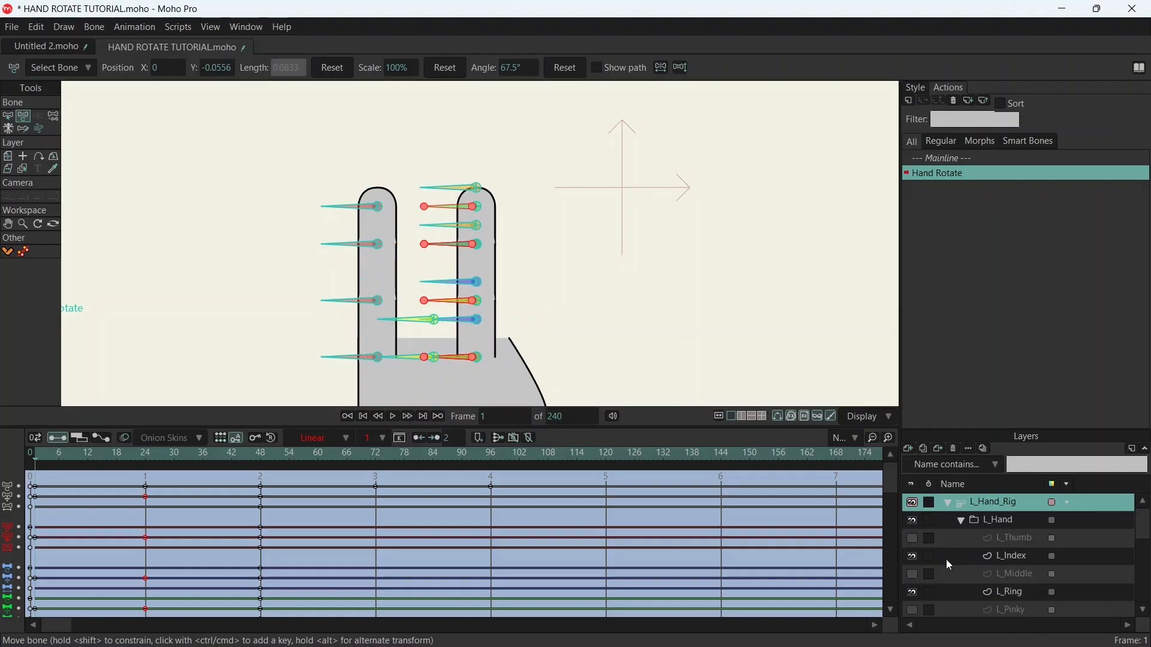
left_click(913, 576)
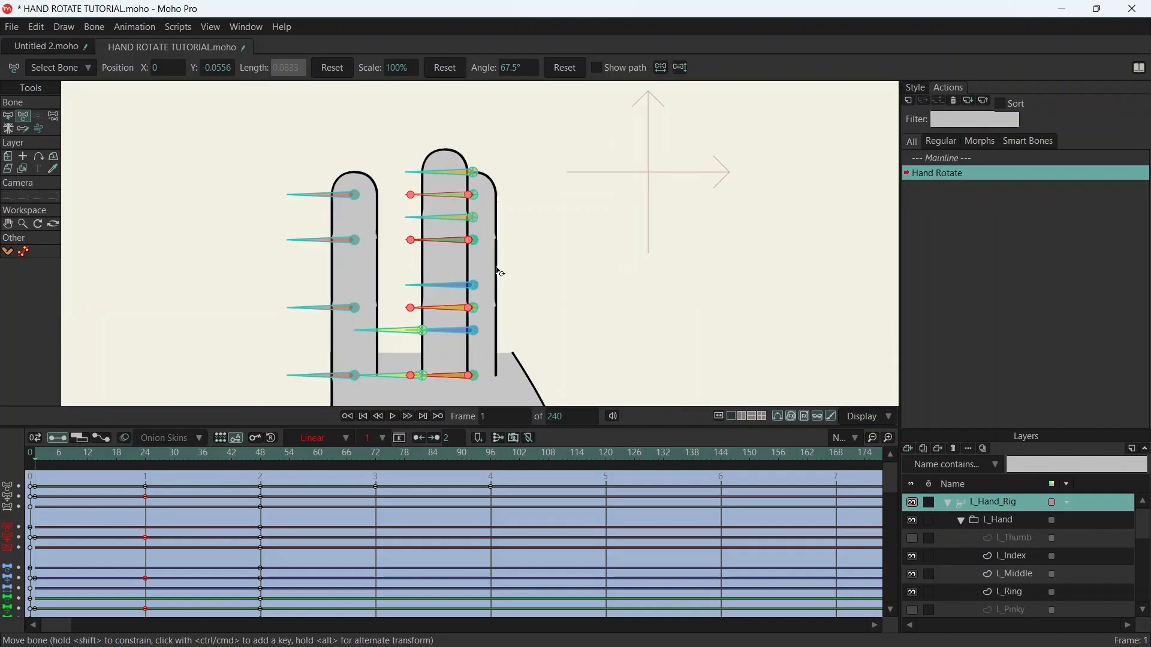
scroll(496, 268, "up", 3)
left_click_drag(558, 252, 563, 256)
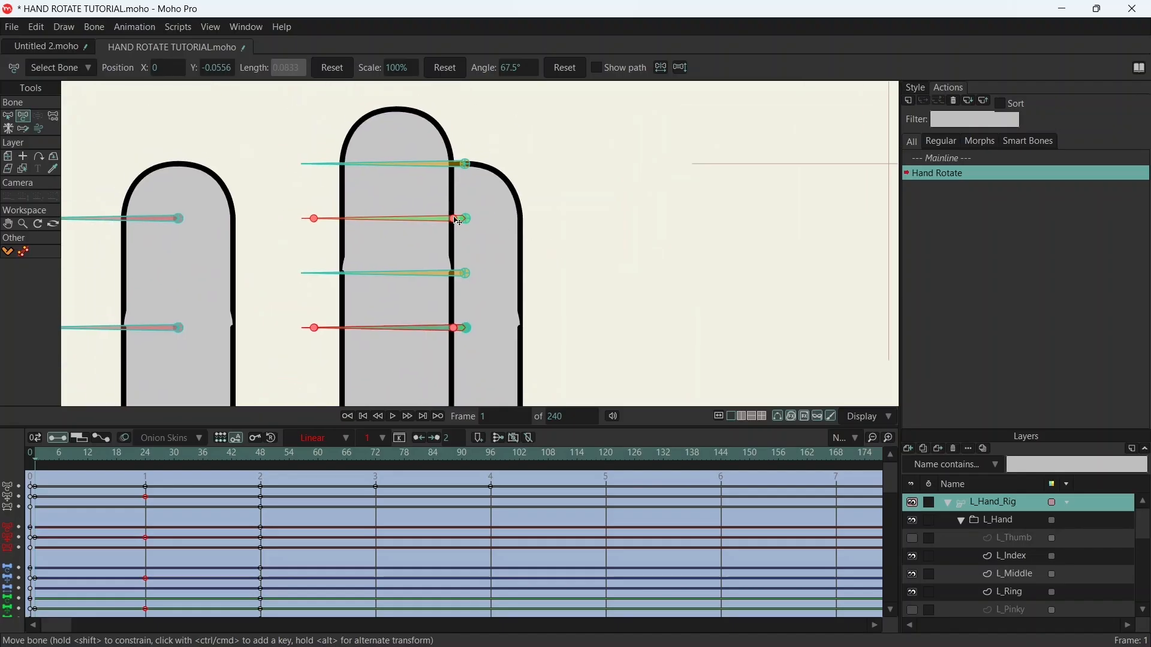
left_click_drag(454, 216, 461, 217)
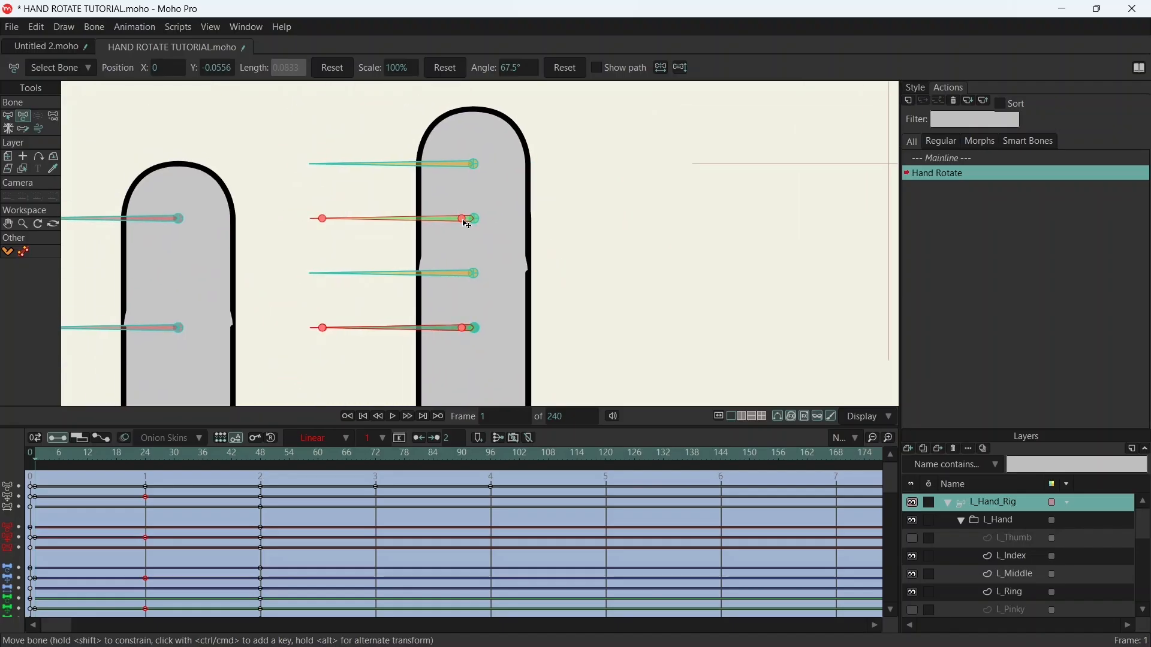
key("ctrl+z")
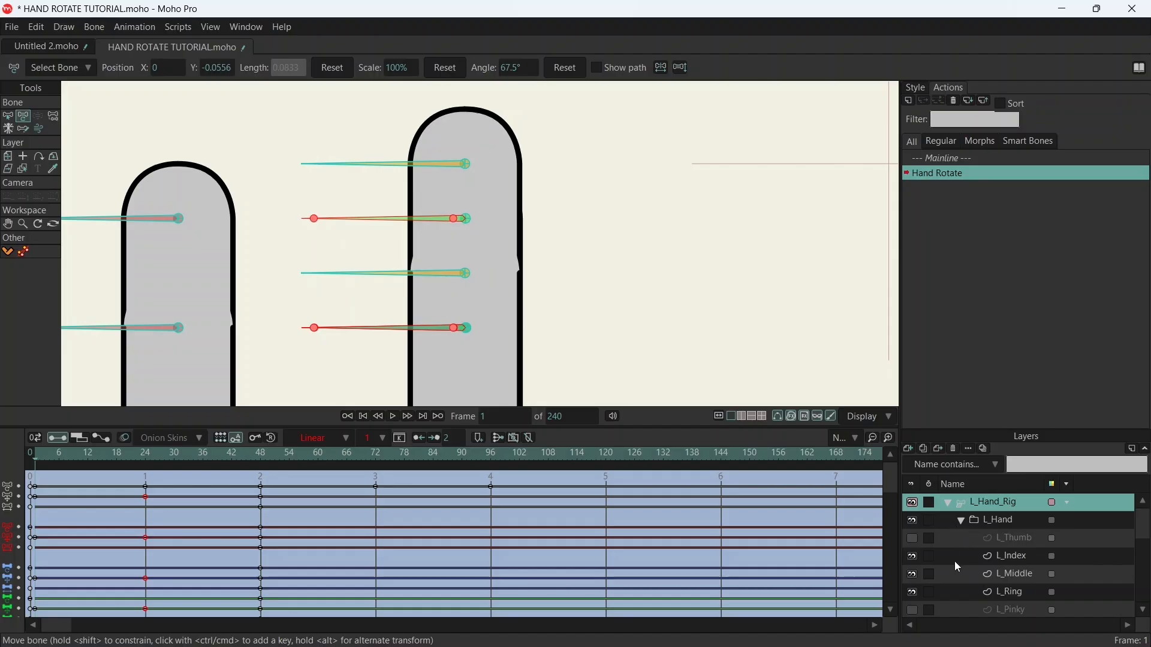
key("ctrl+z")
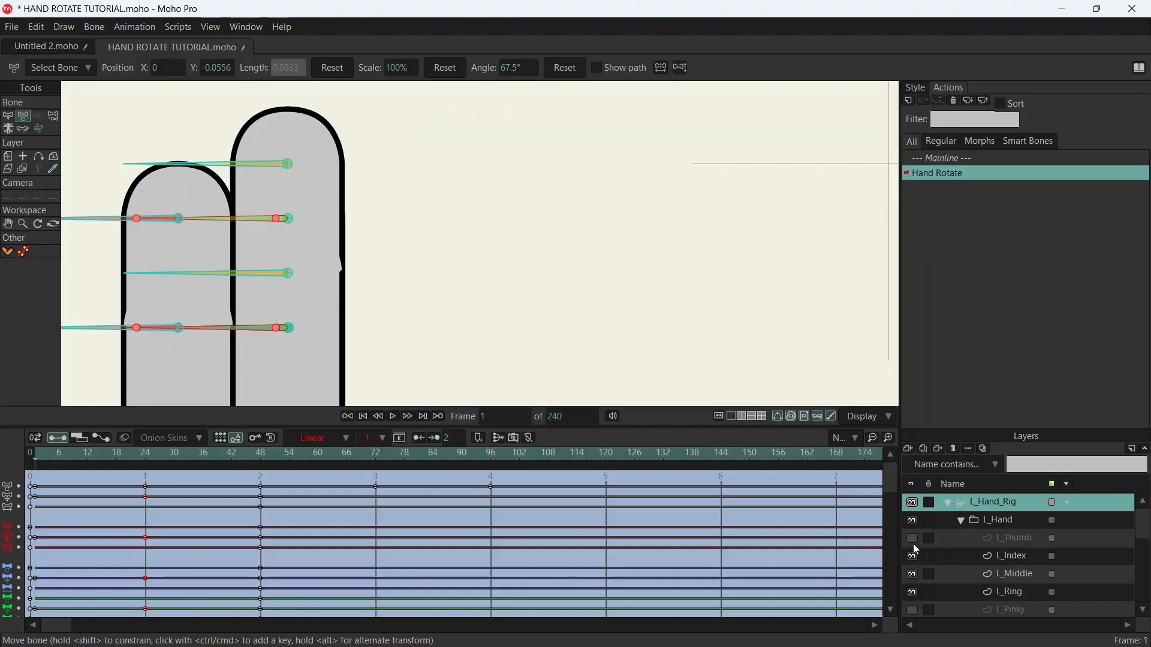
- Try moving the ring finger bones away from the index finger, undo the ring finger moves, and return to frame 1
scroll(584, 293, "down", 3)
left_click_drag(590, 304, 570, 158)
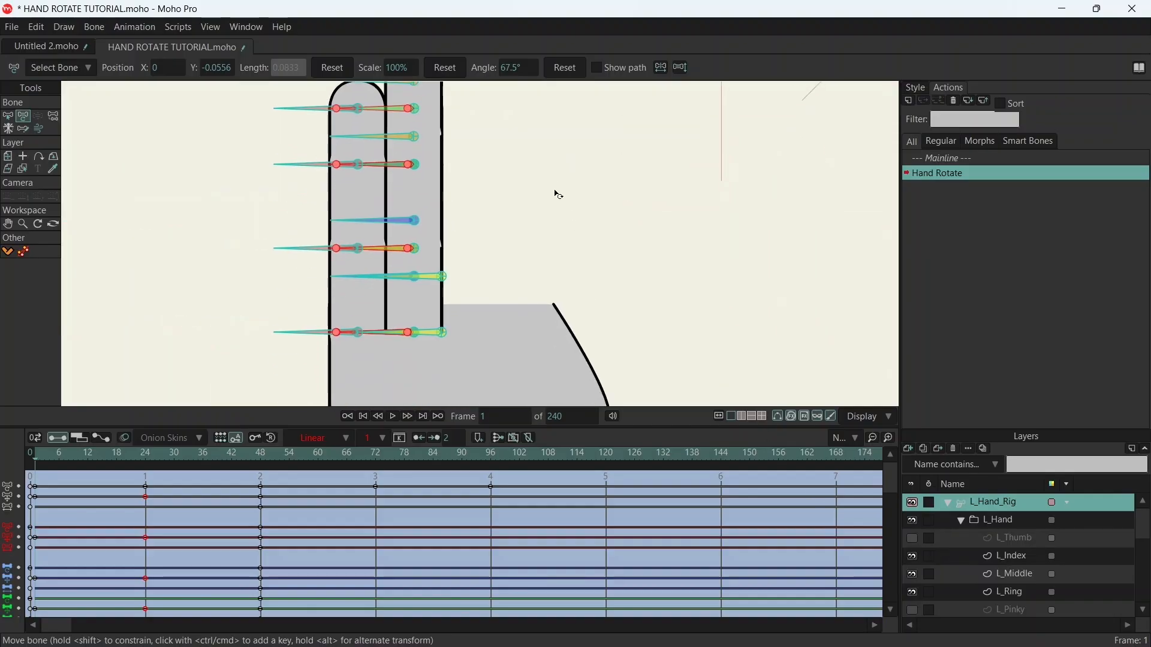
left_click_drag(412, 340, 488, 337)
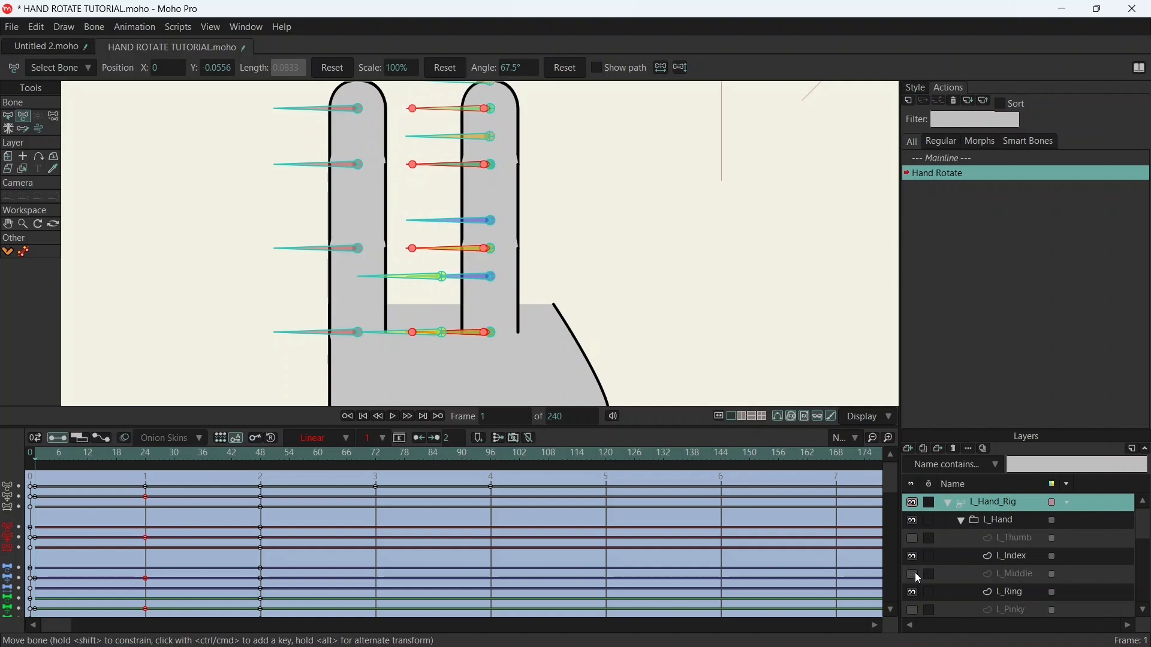
key("ctrl+z")
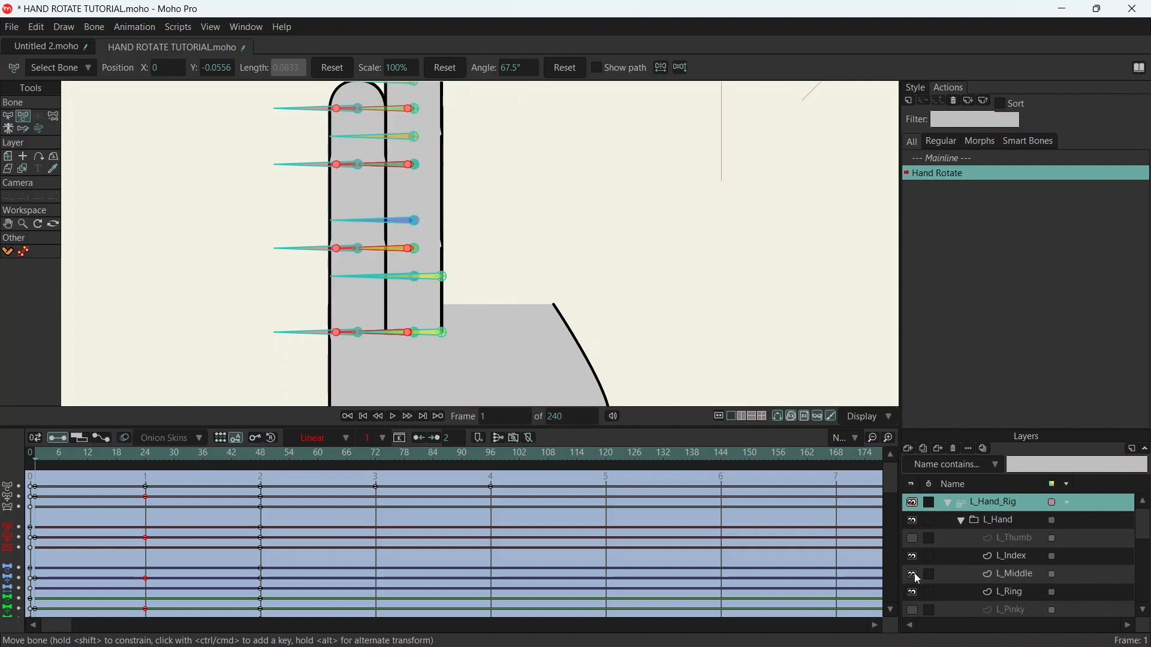
key("ctrl+z")
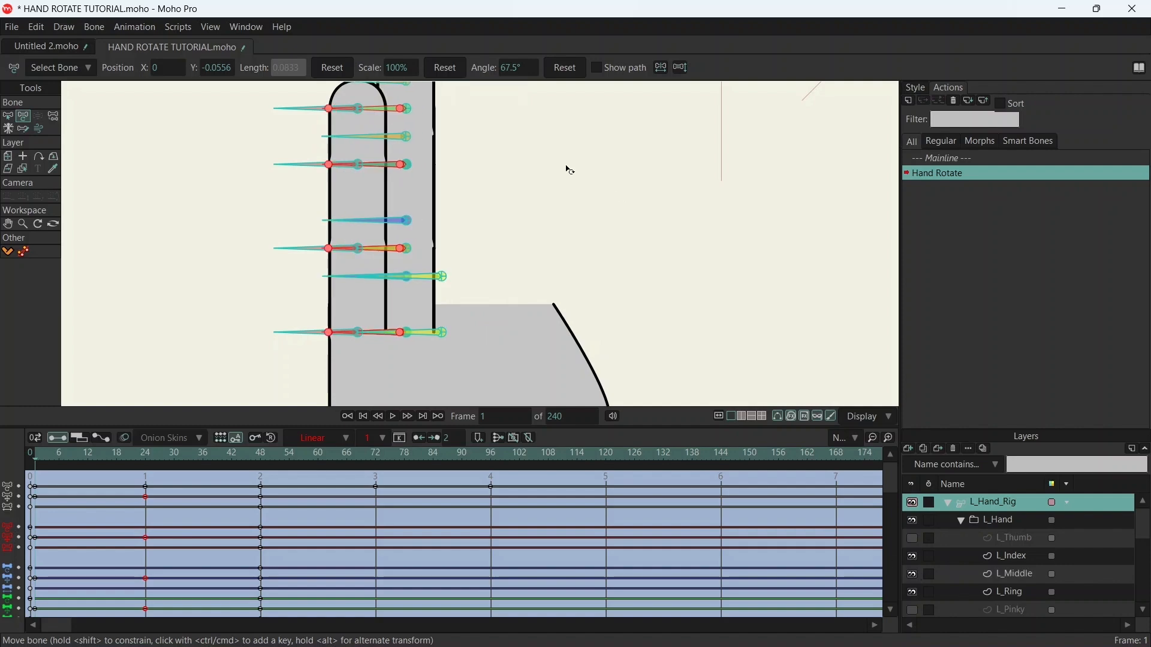
key("ctrl+z")
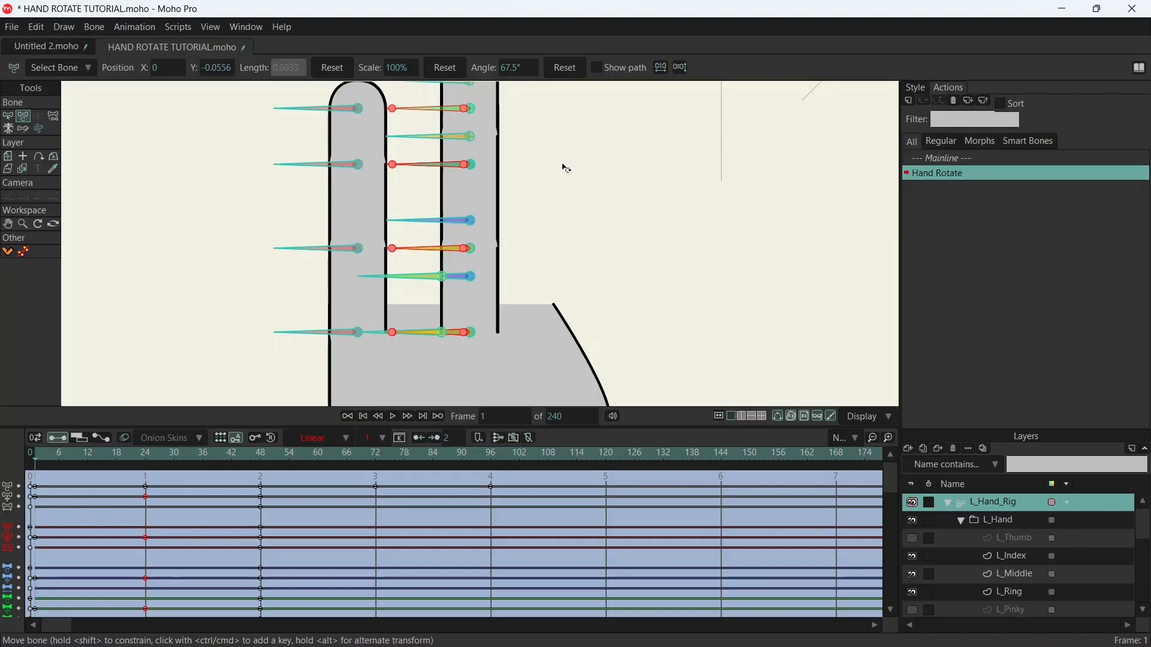
key("ctrl+z")
mouse_move(586, 154)
left_mouse_down()
mouse_move(638, 220)
mouse_move(636, 193)
left_mouse_up()
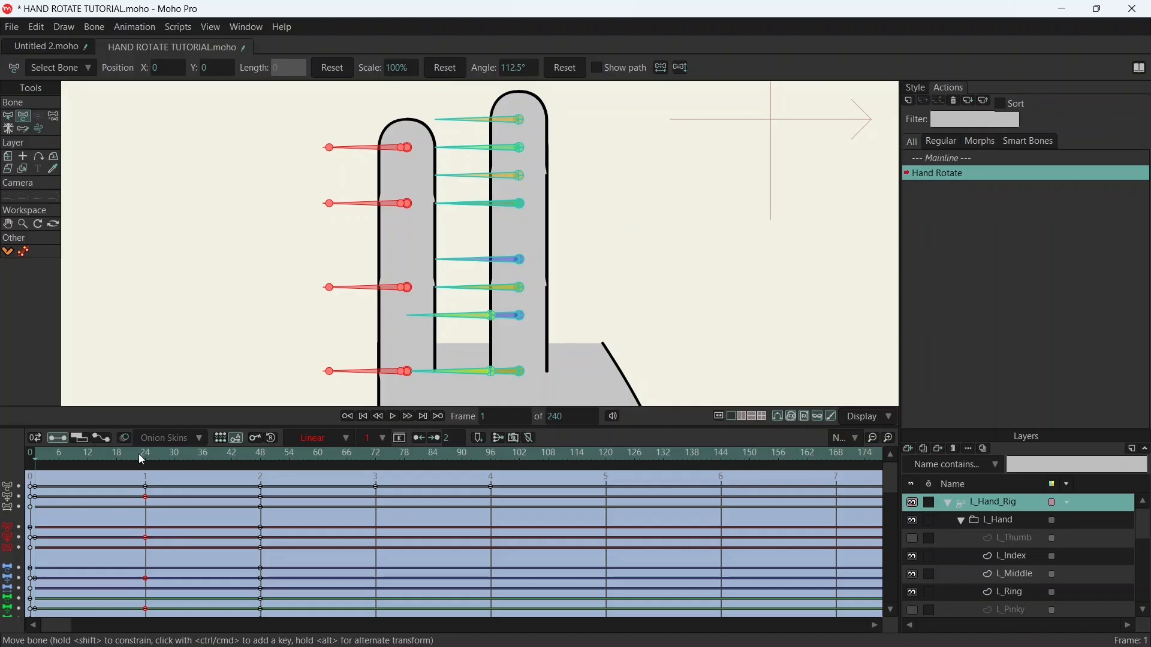
left_click_drag(100, 459, 35, 444)
- Hide the L_Middle, L_Index and L_Ring layers and show the L_Pinky layer
left_click(913, 576)
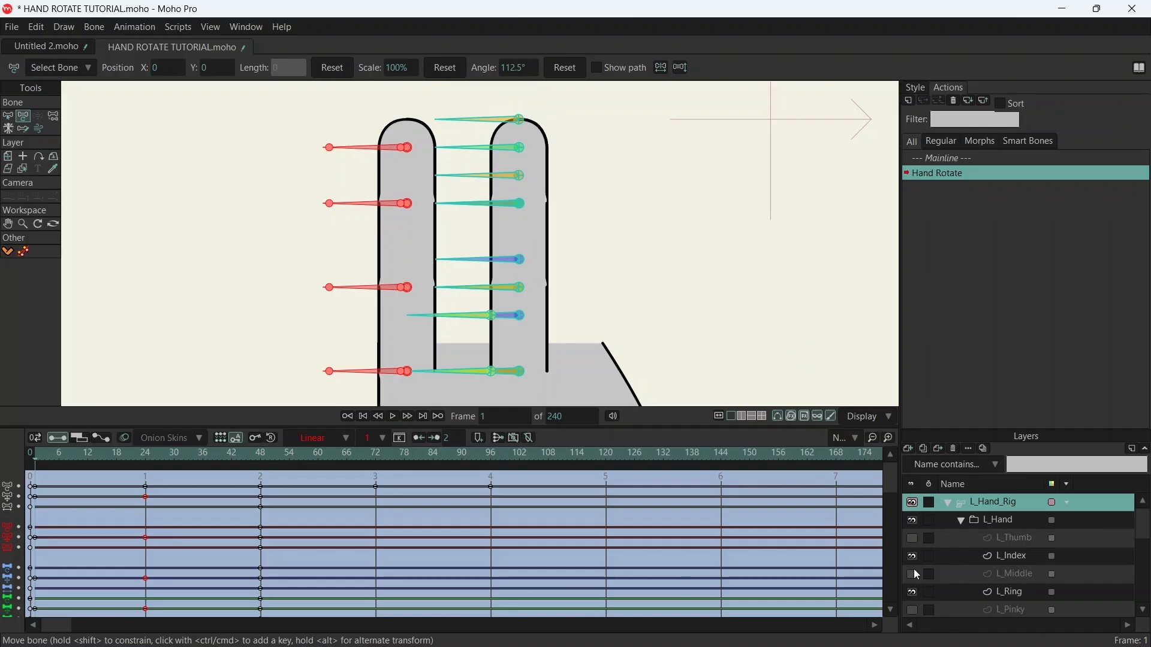
left_click(913, 557)
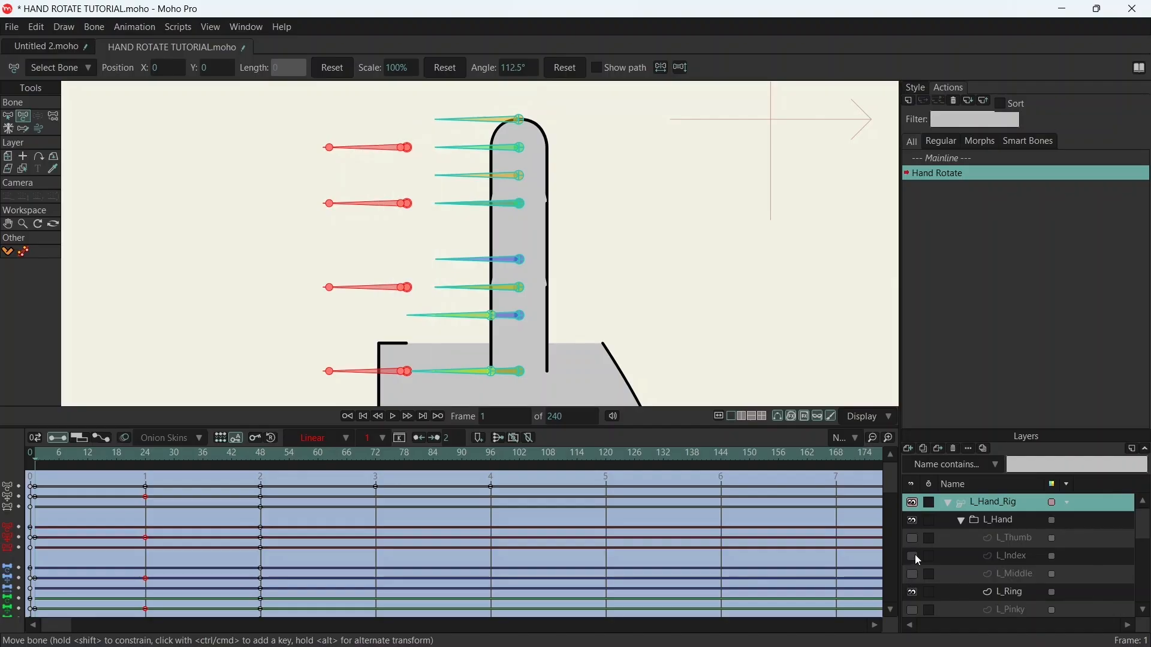
left_click(914, 593)
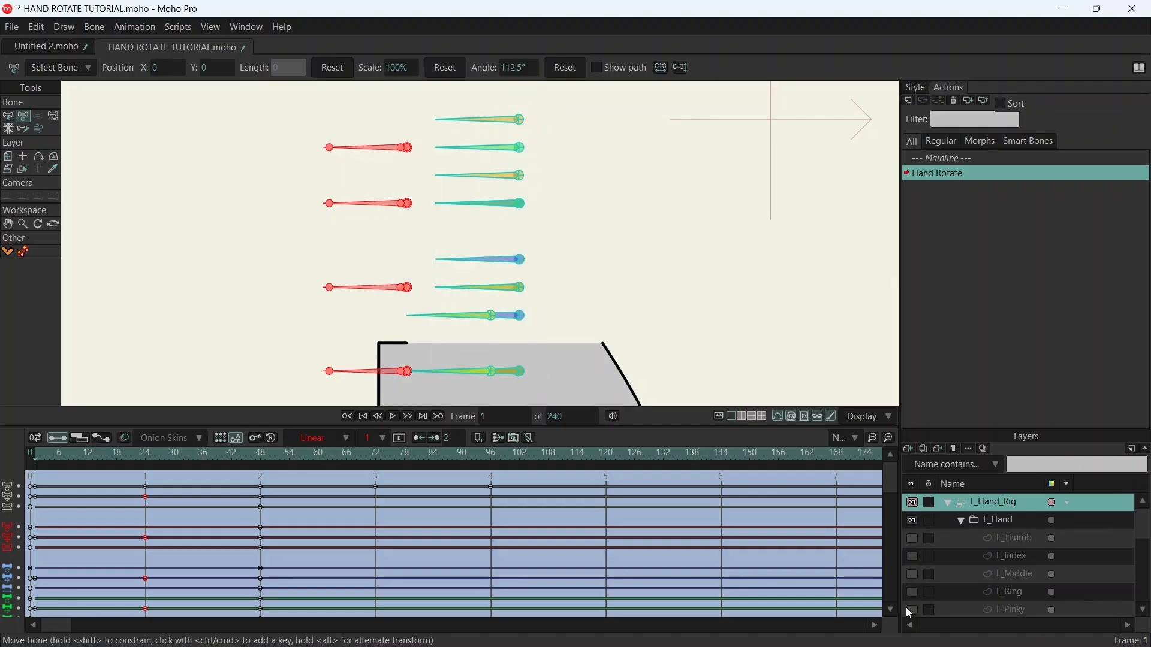
left_click(912, 611)
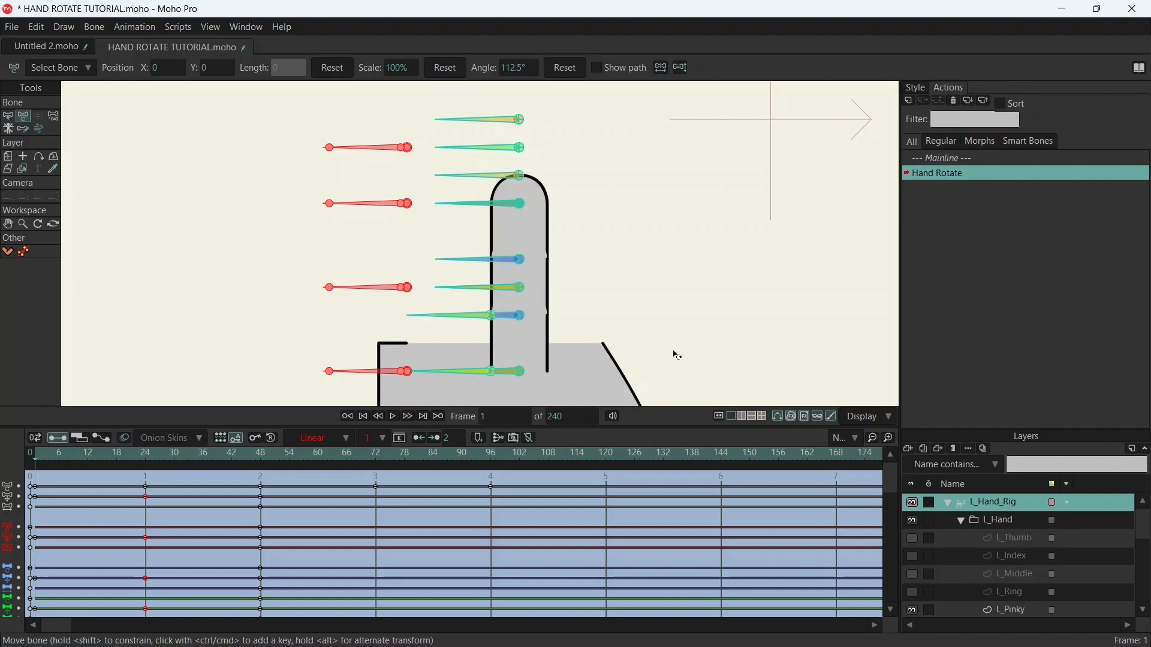
- Examine the pinky finger up close and compare its position on the palm at frames 1 and 48
scroll(593, 253, "up", 2)
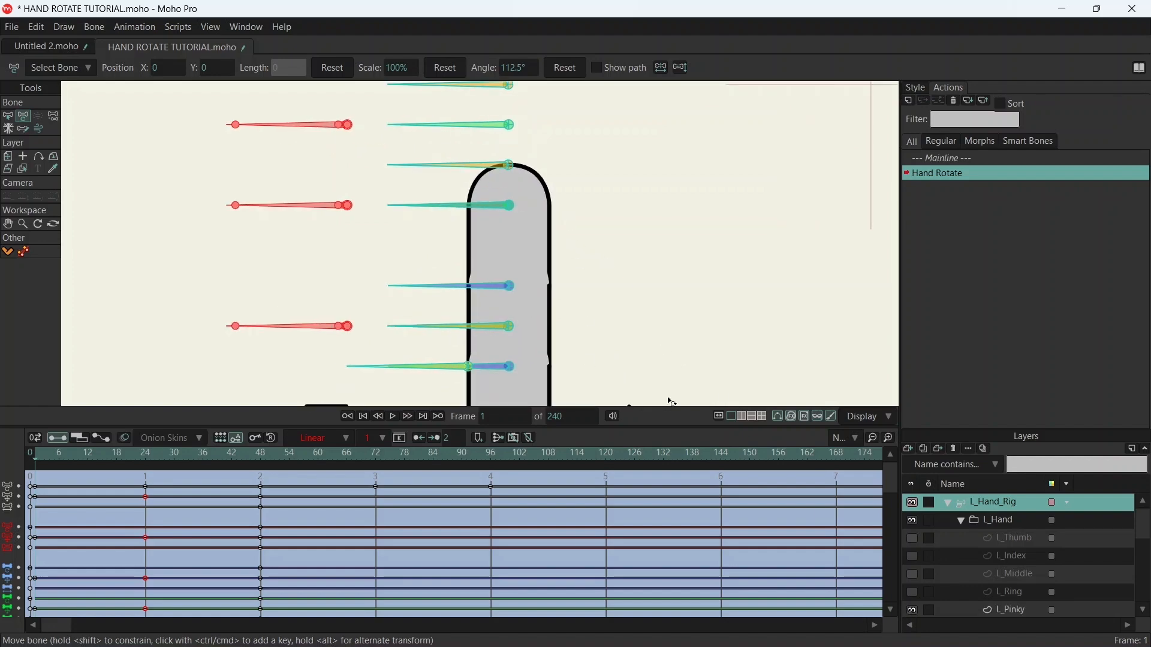
left_click_drag(600, 308, 616, 254)
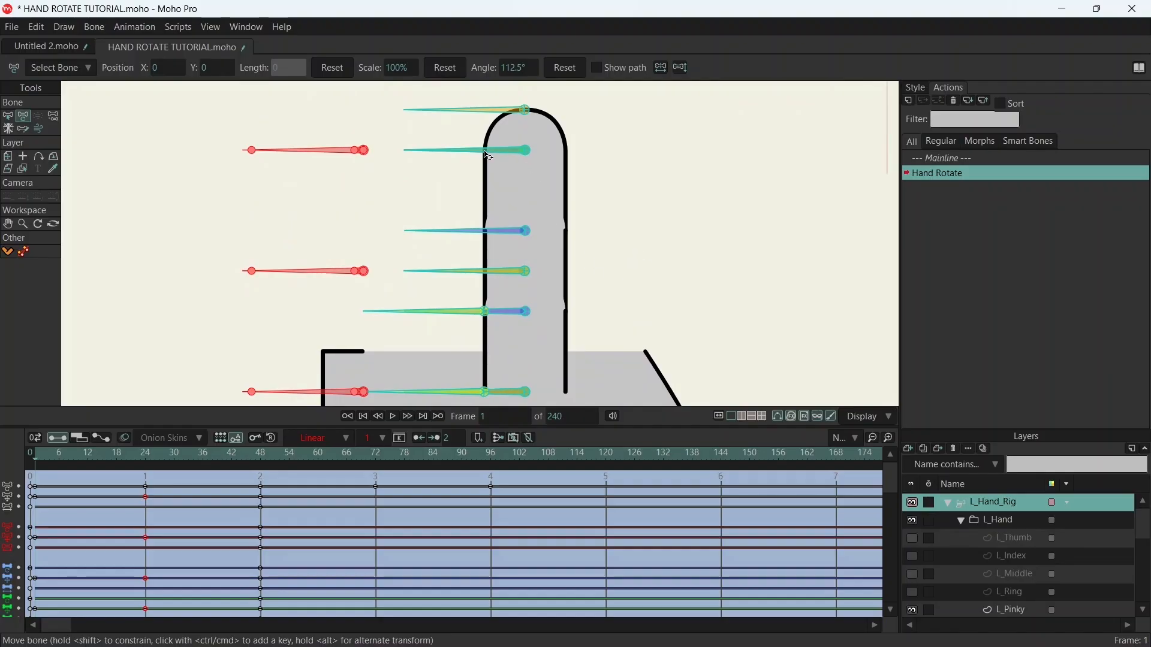
scroll(509, 128, "up", 4)
scroll(509, 133, "down", 5)
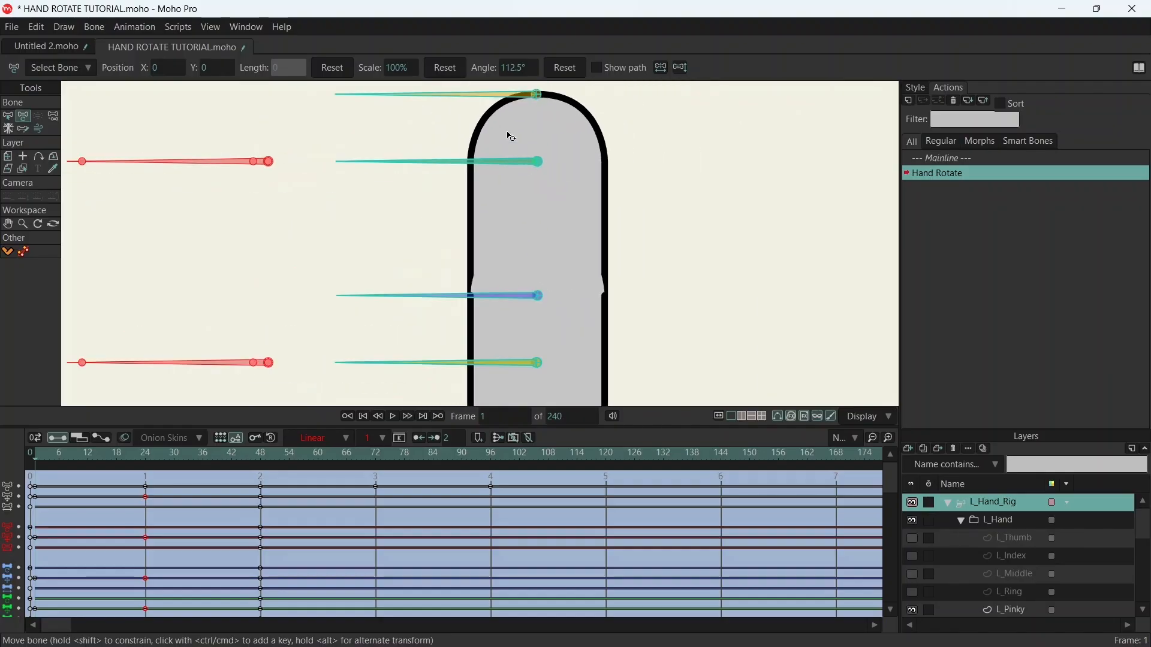
scroll(571, 161, "down", 3)
scroll(573, 167, "up", 3)
left_click_drag(570, 172, 567, 175)
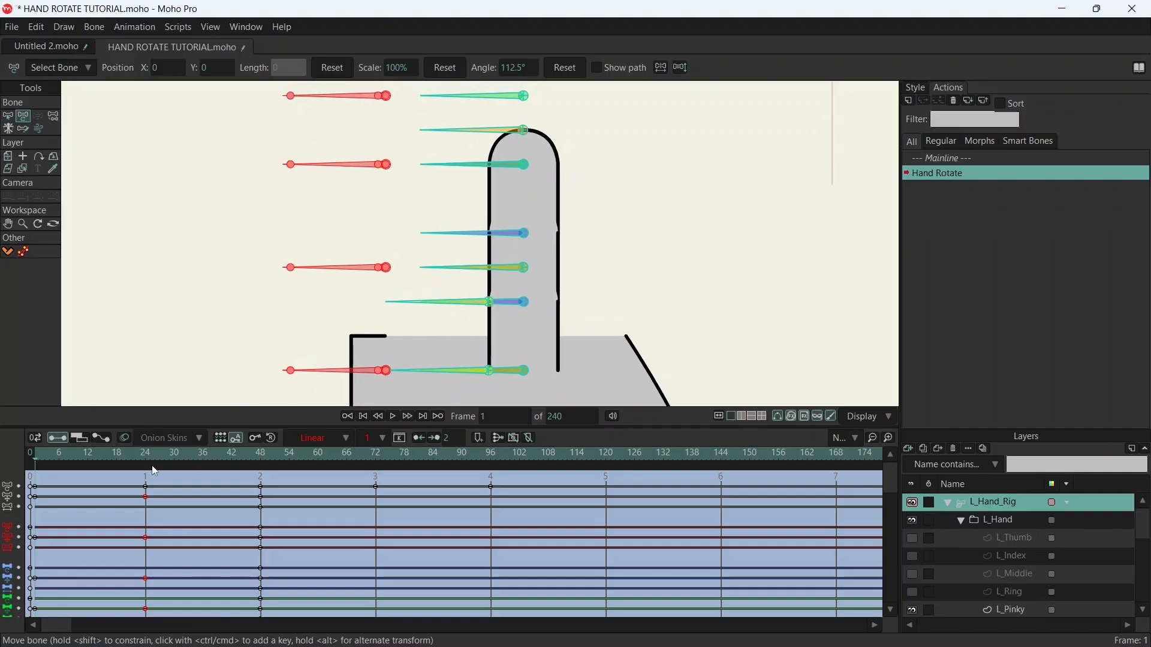
left_click_drag(105, 452, 263, 451)
scroll(468, 226, "down", 3)
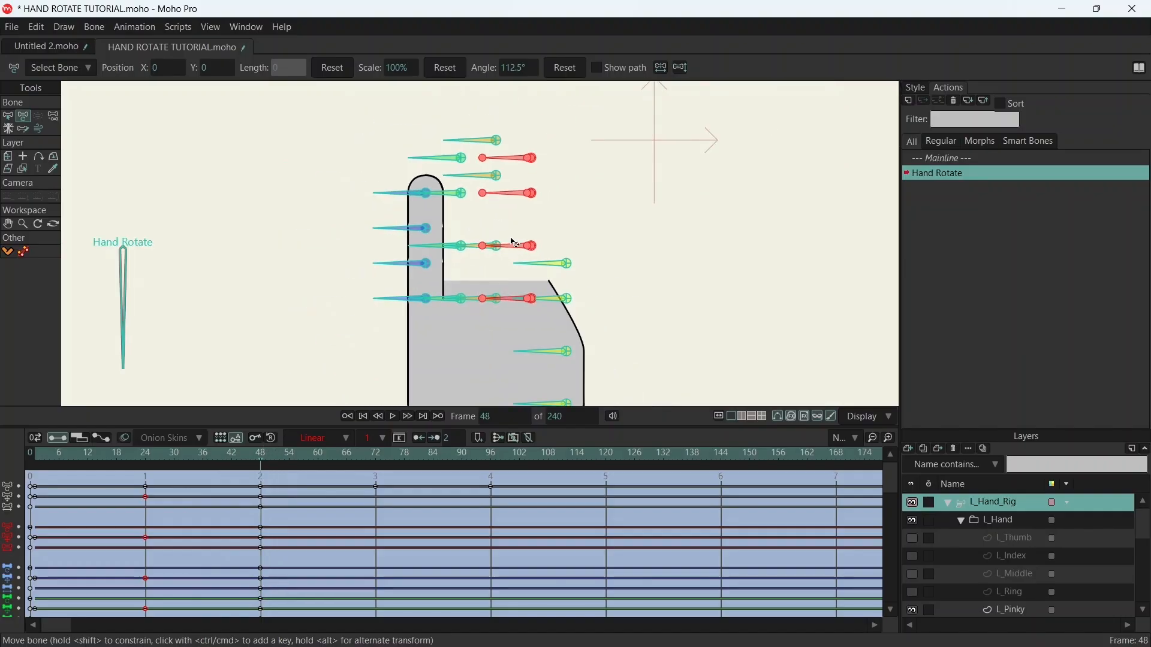
left_click_drag(141, 458, 37, 459)
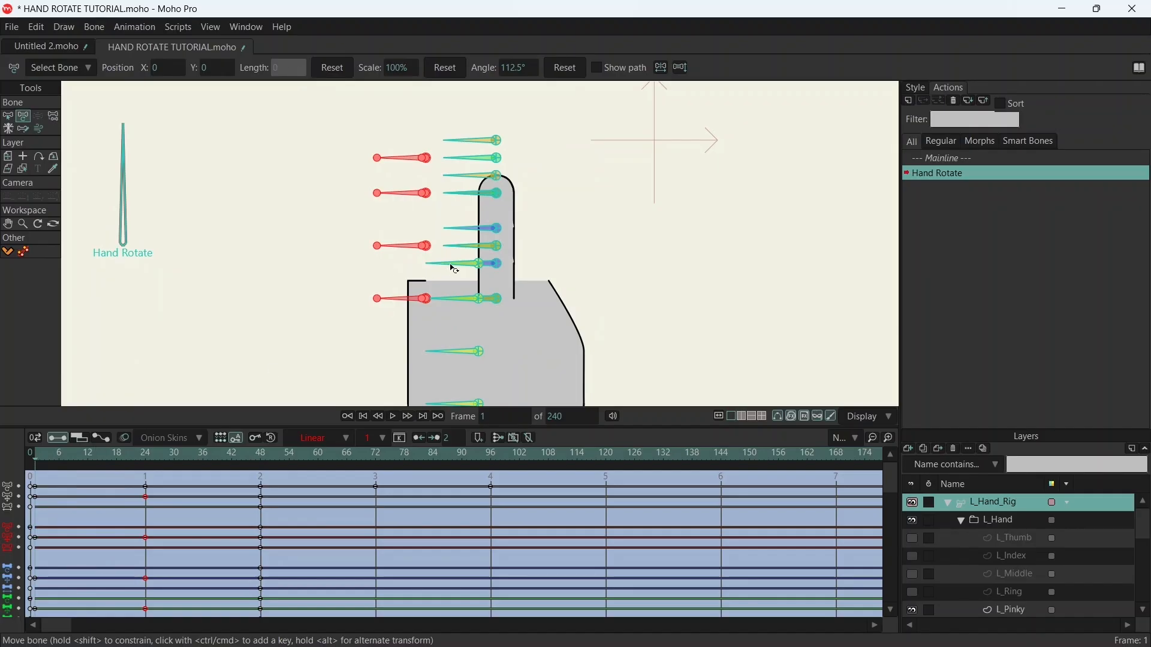
scroll(507, 189, "up", 5)
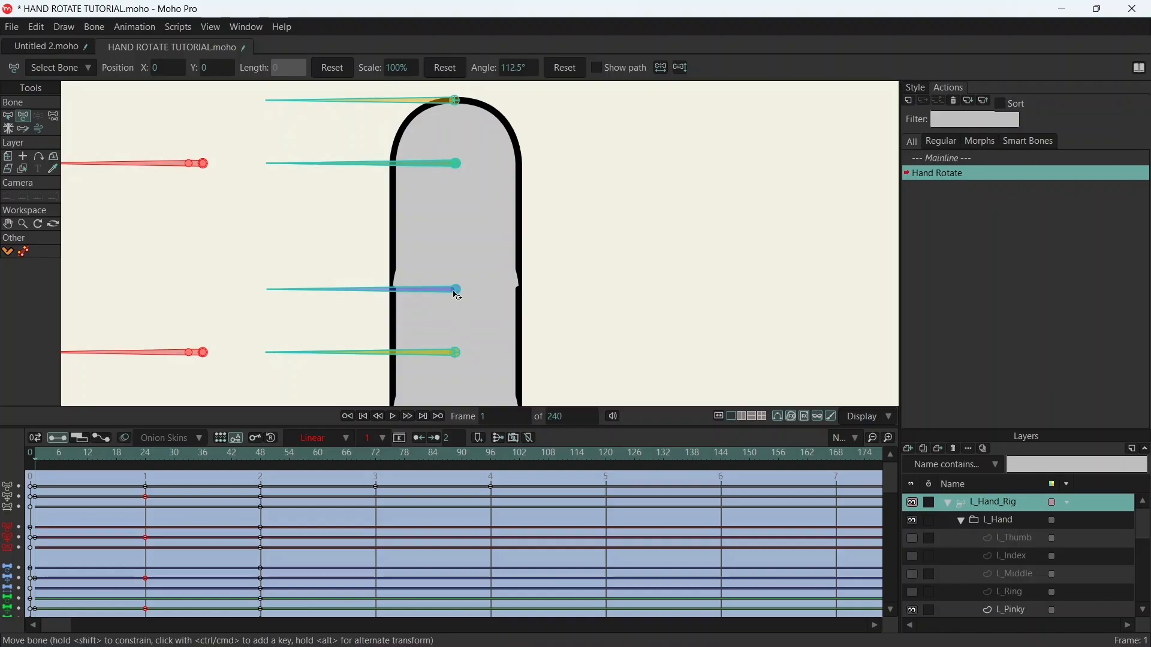
left_click_drag(204, 452, 259, 453)
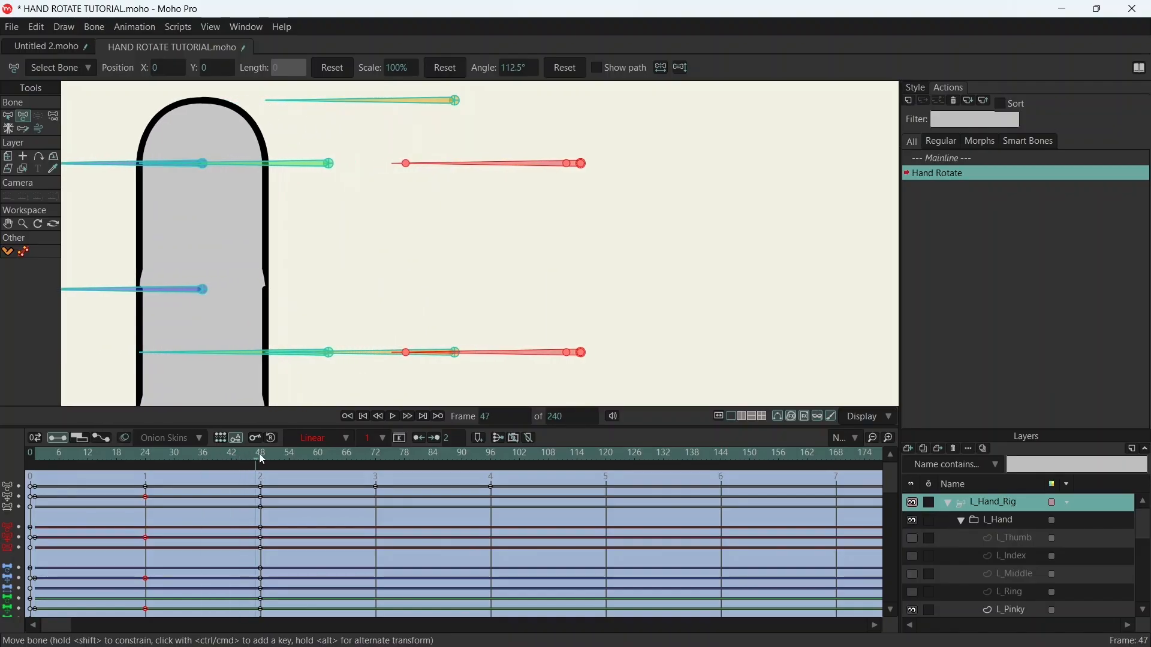
scroll(258, 274, "down", 4)
left_click_drag(279, 275, 405, 204)
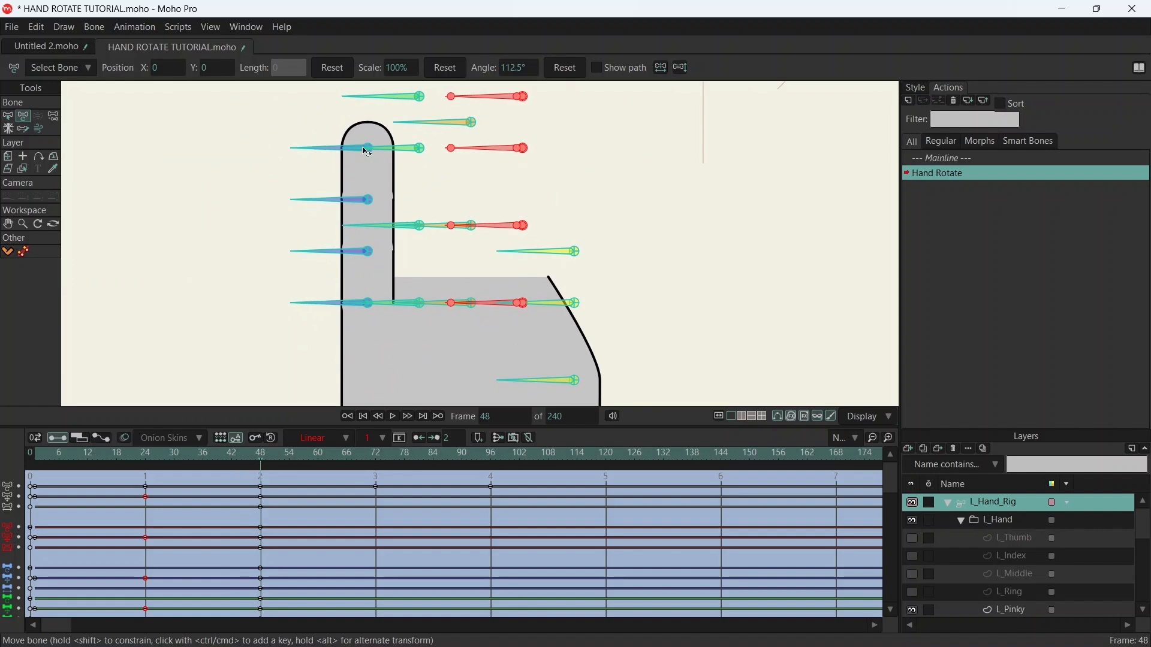
- Select only the four pinky bones at frame 48 and, at frame 1, move them horizontally to the palm's slanted edge
key("b")
left_click_drag(283, 135, 332, 310)
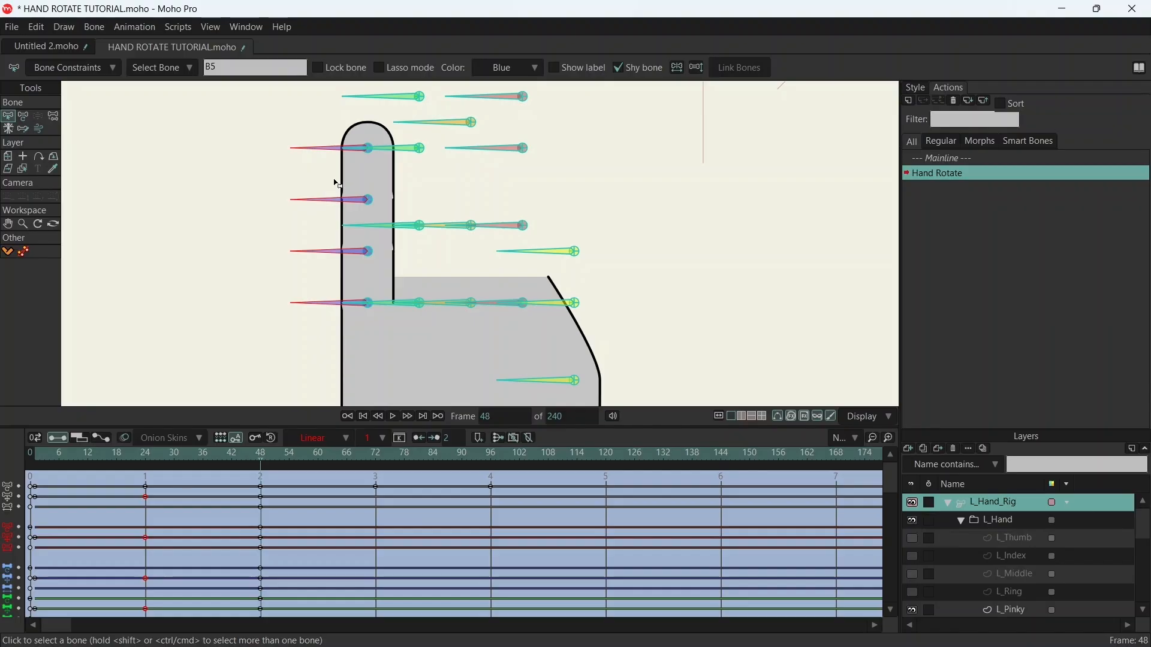
key("t")
left_click_drag(57, 457, 34, 456)
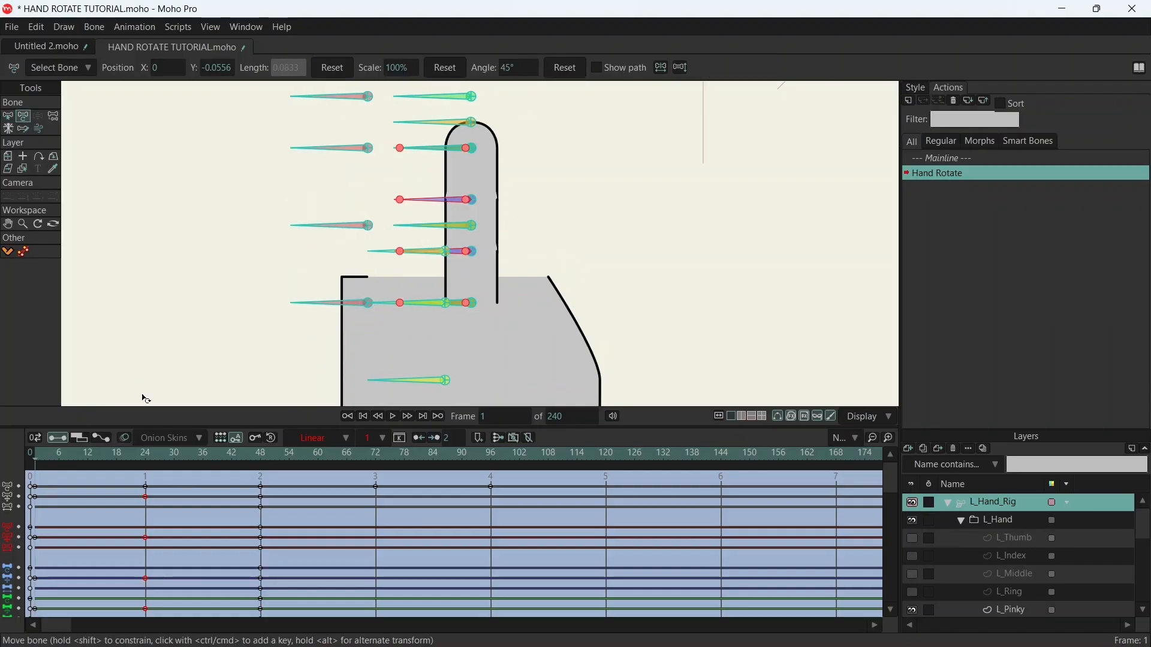
scroll(480, 174, "up", 3)
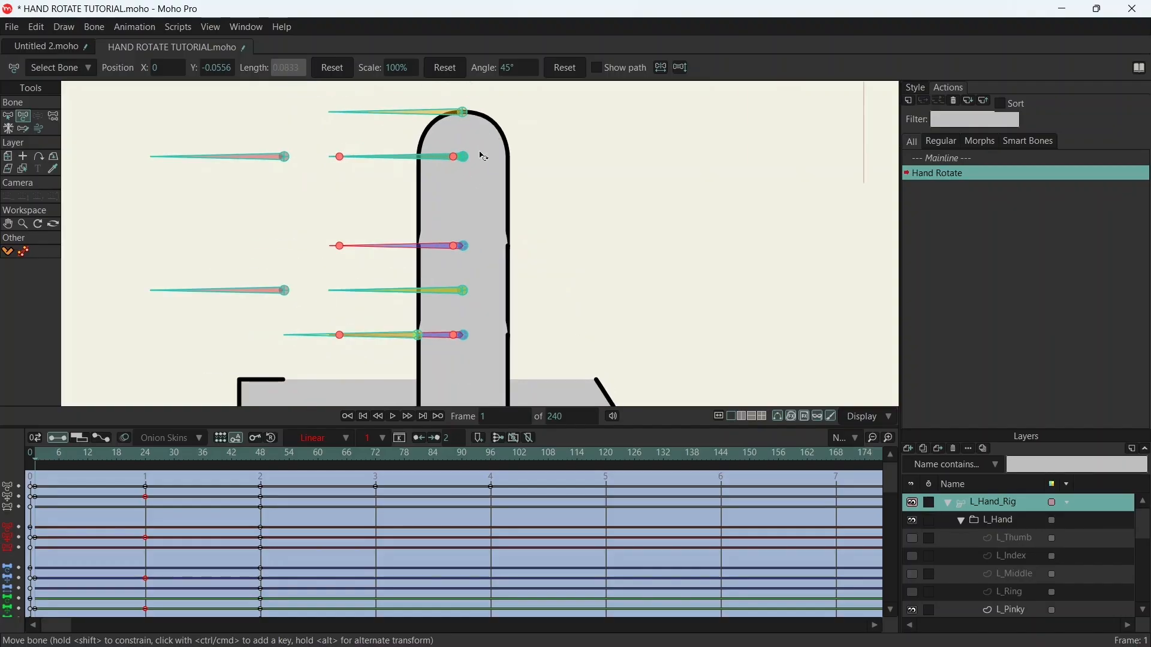
scroll(484, 157, "down", 1)
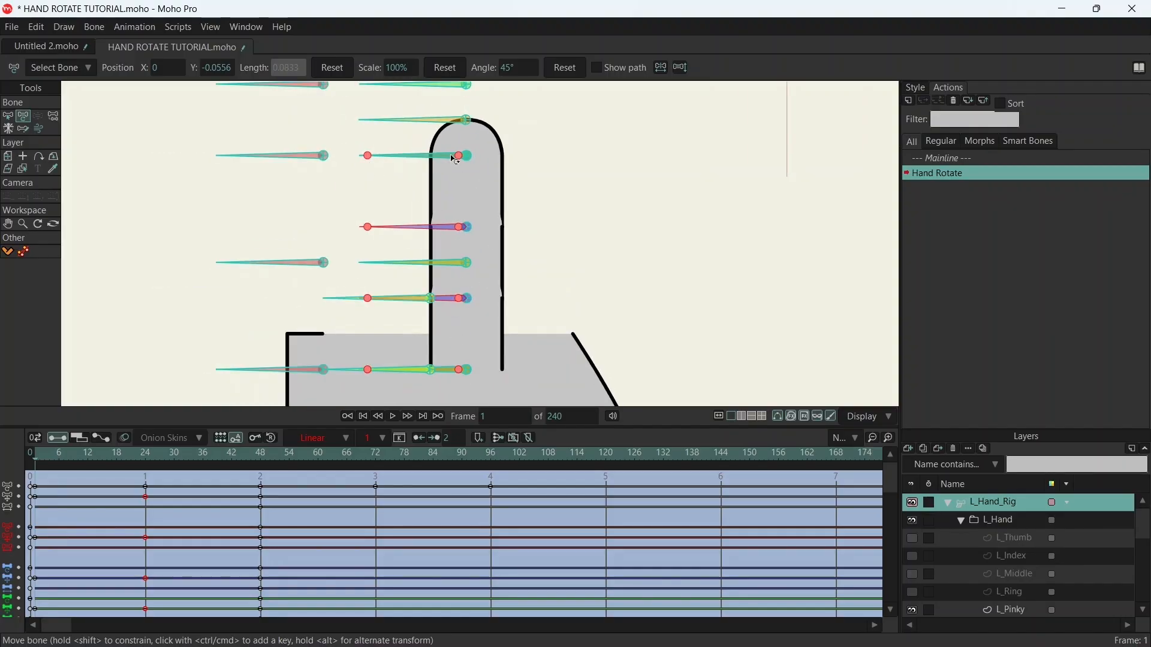
left_click_drag(463, 158, 552, 151)
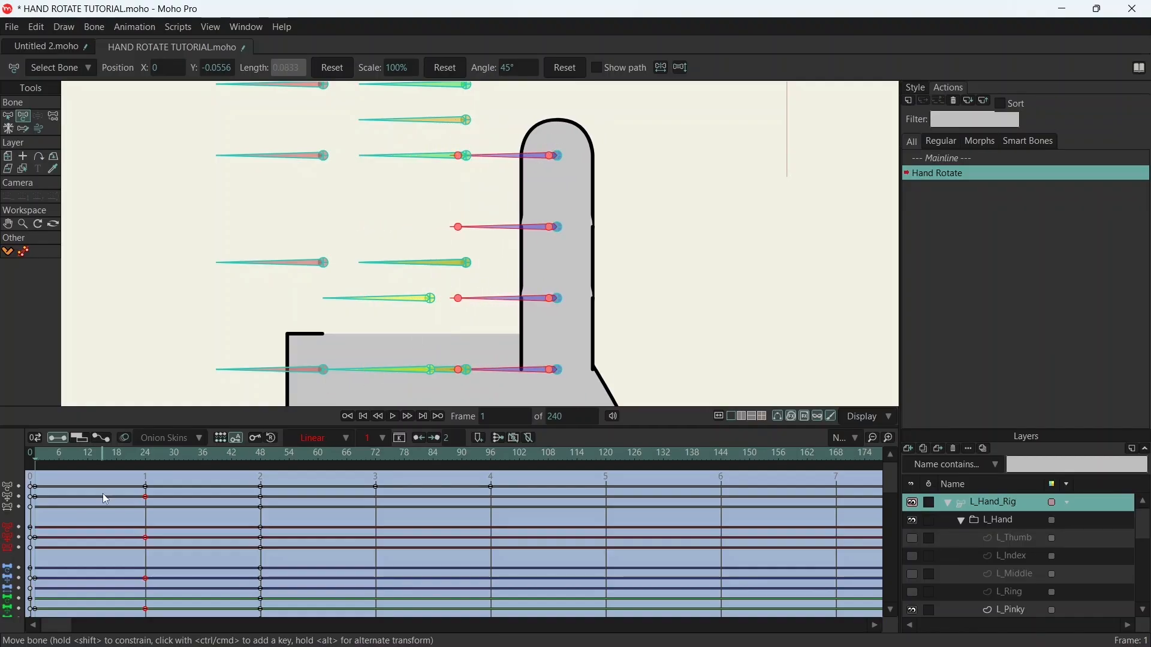
- Go to frame 48 and show the L_Ring layer beside the pinky finger, keeping L_Middle hidden
left_click_drag(249, 465, 264, 463)
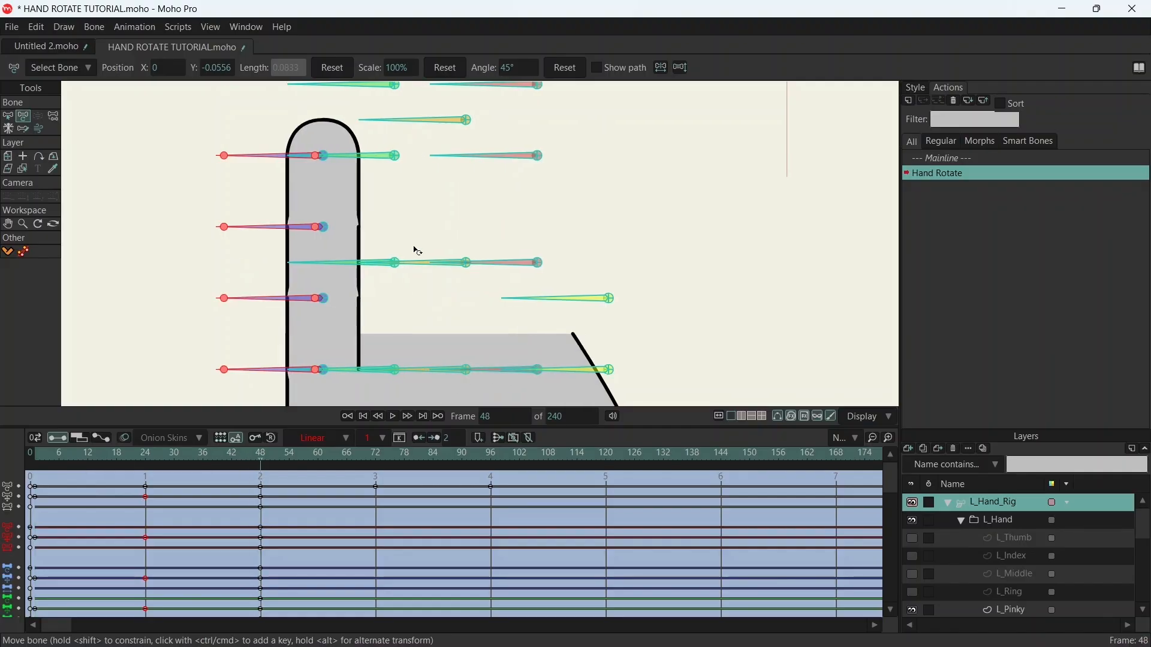
left_click(914, 576)
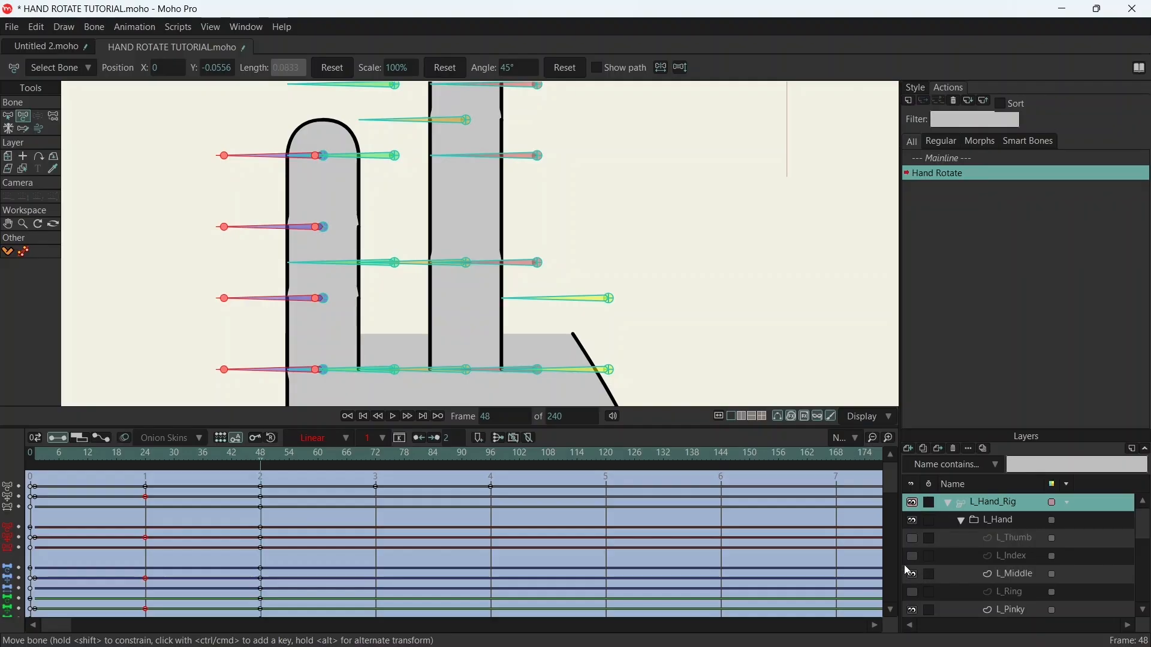
left_click(914, 575)
left_click(914, 592)
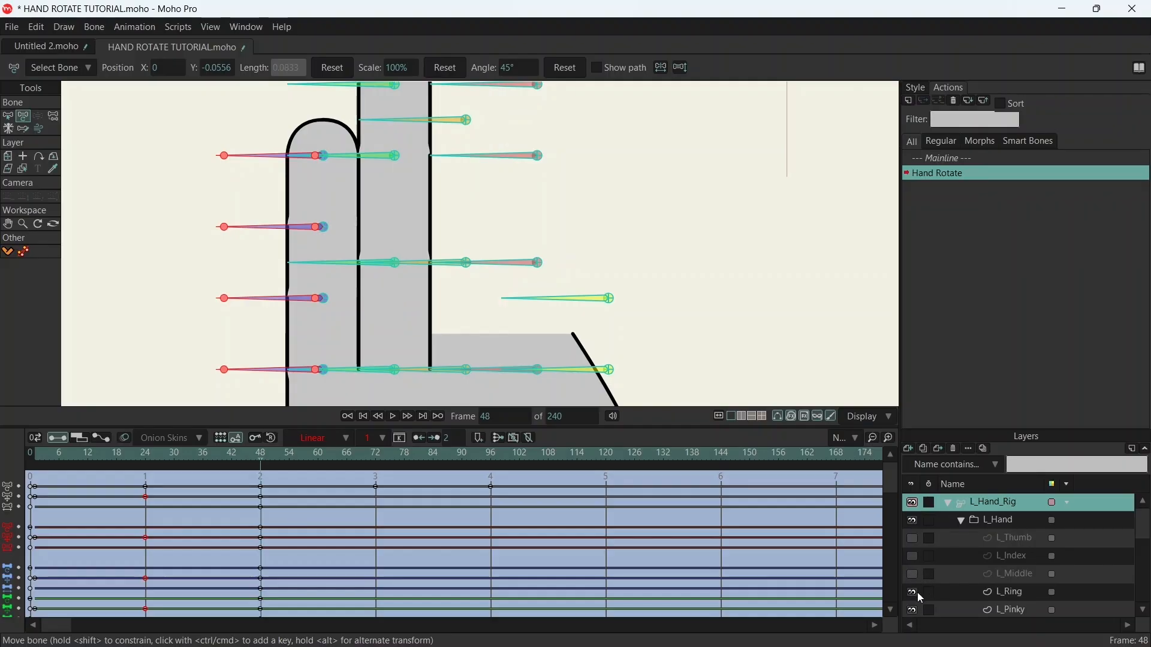
scroll(519, 242, "down", 3)
- Select only the four ring finger bones at frame 48 and, at frame 1, move them horizontally away from the pinky
key("z")
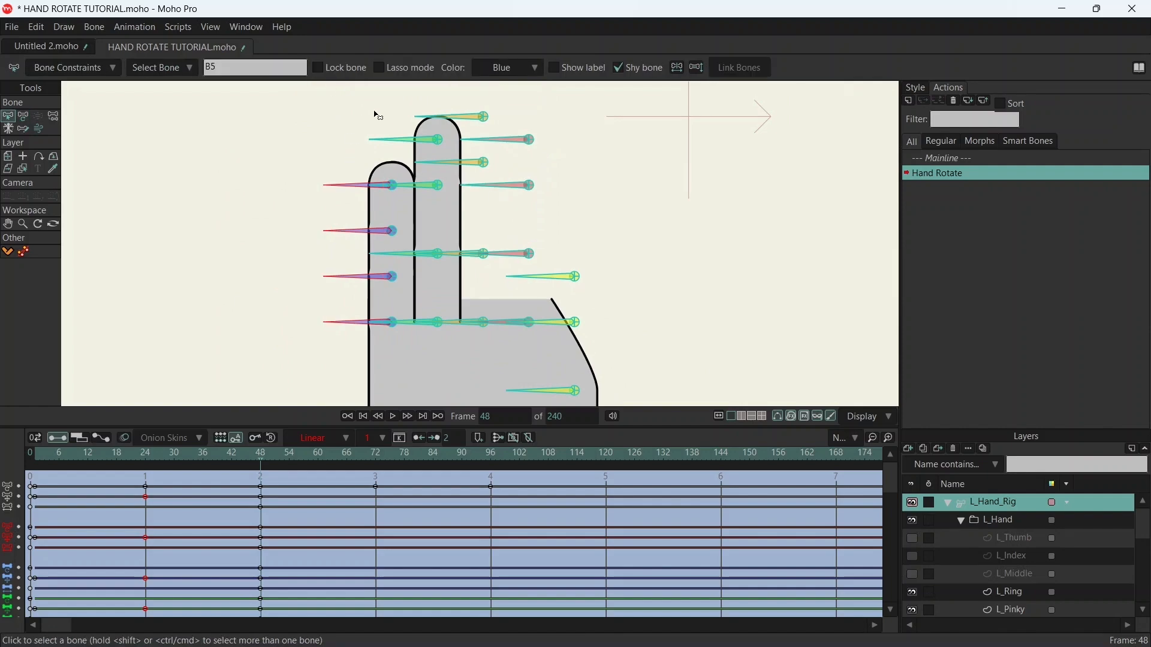
left_click_drag(406, 131, 408, 328)
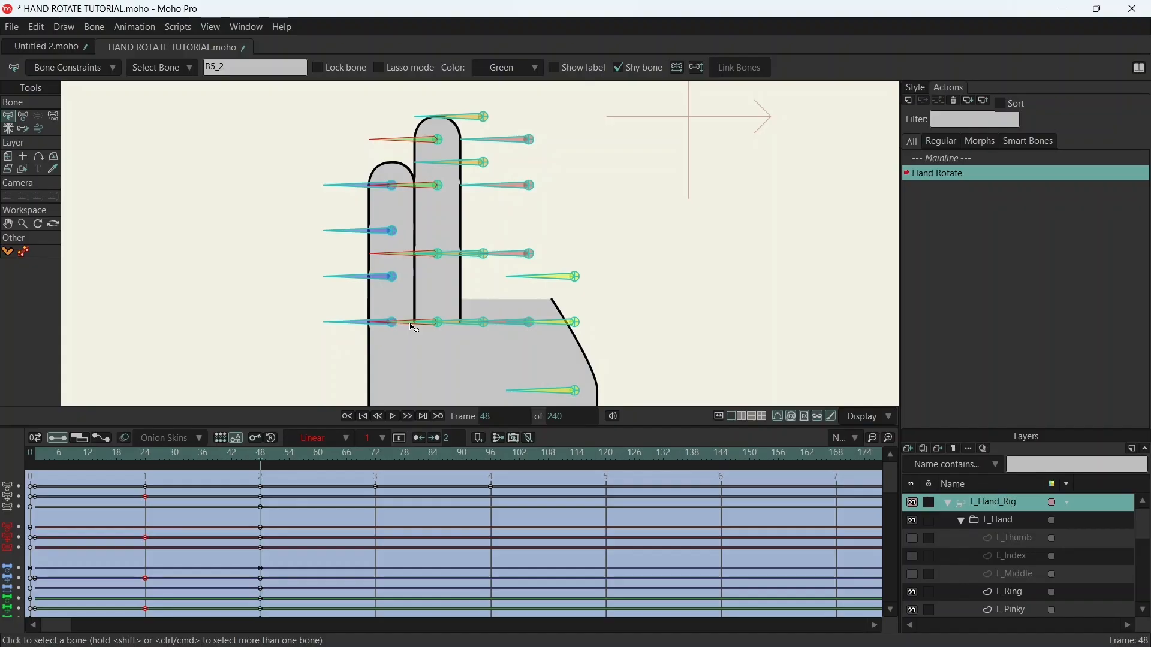
key("t")
left_click_drag(65, 455, 40, 460)
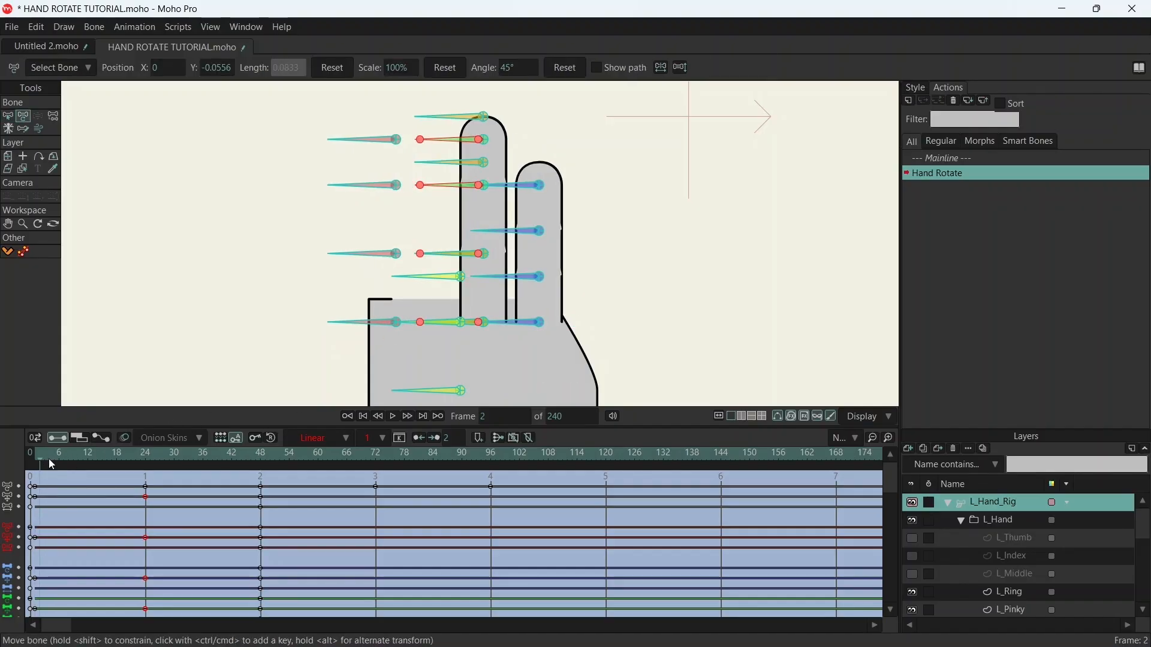
left_click(35, 458)
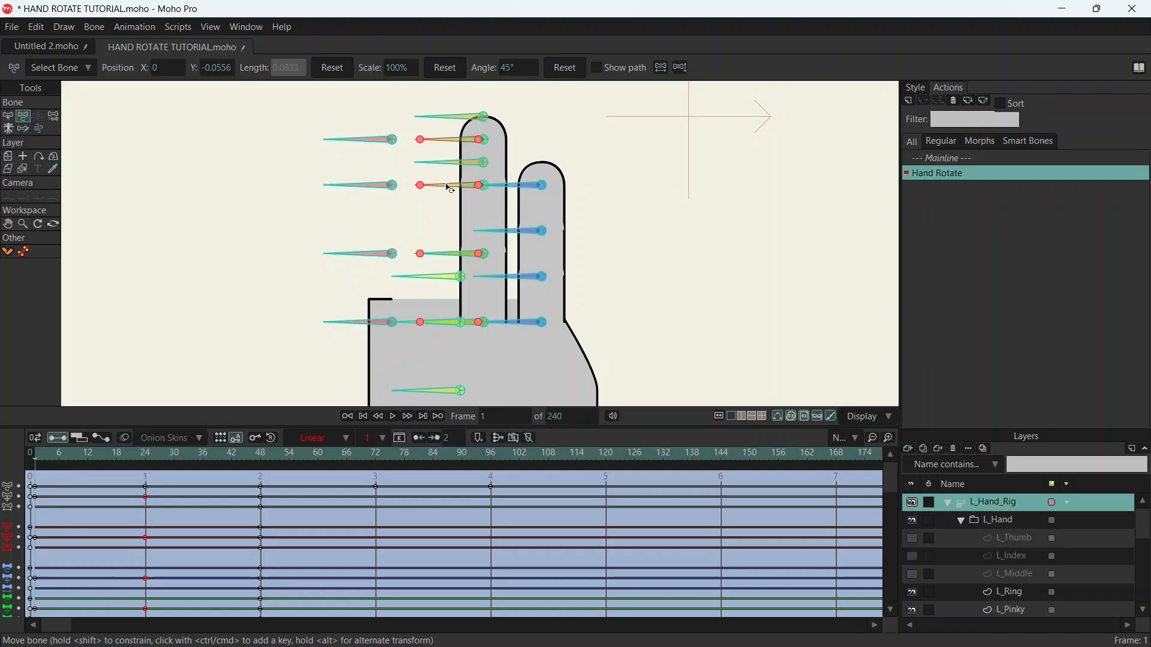
left_click_drag(484, 142, 444, 153)
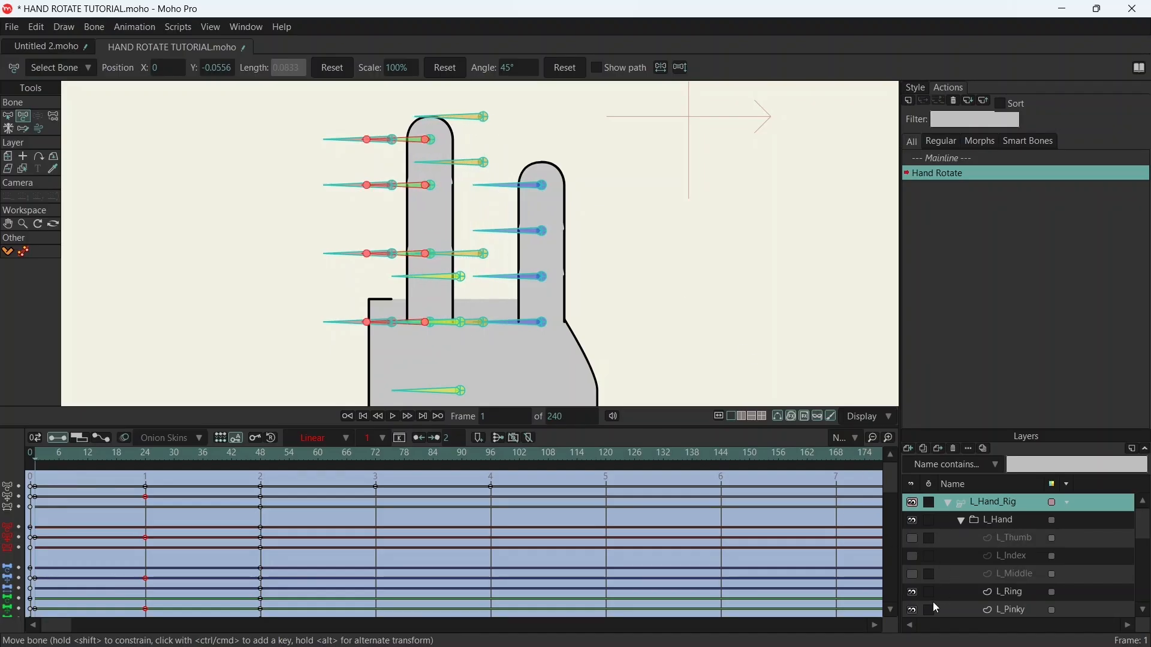
- Show the L_Index layer and shift the ring finger bones horizontally until the ring and index fingers' side lines overlap at the base
left_click(913, 557)
scroll(478, 379, "up", 5)
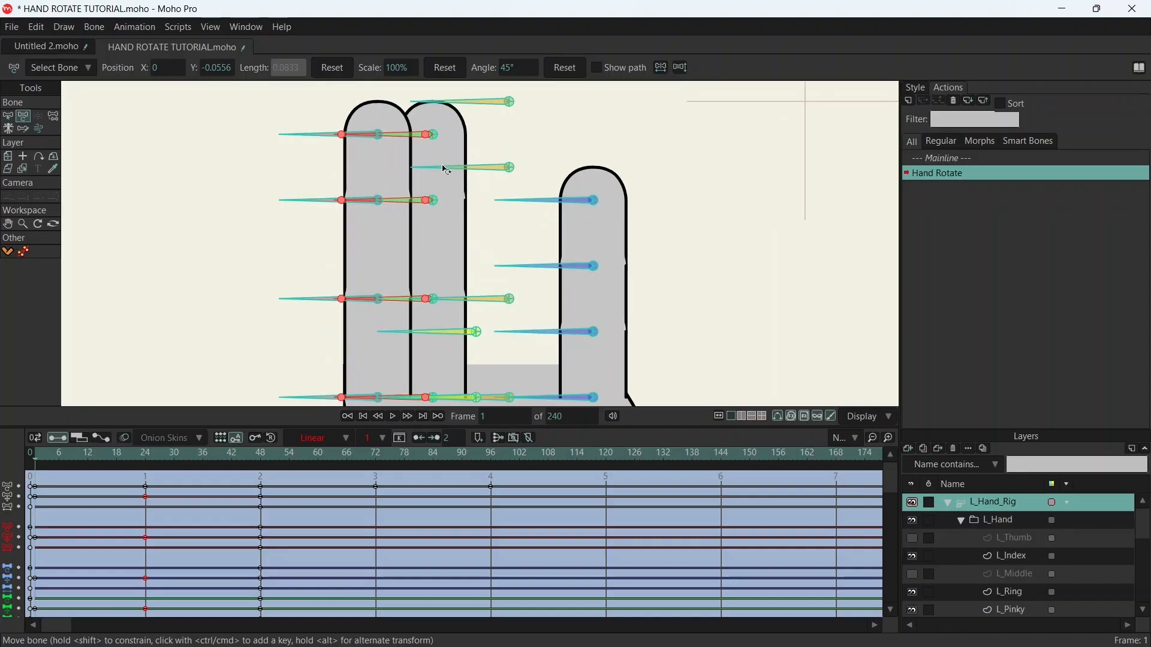
left_click_drag(475, 362, 490, 137)
scroll(473, 133, "up", 3)
left_click_drag(452, 211, 495, 209)
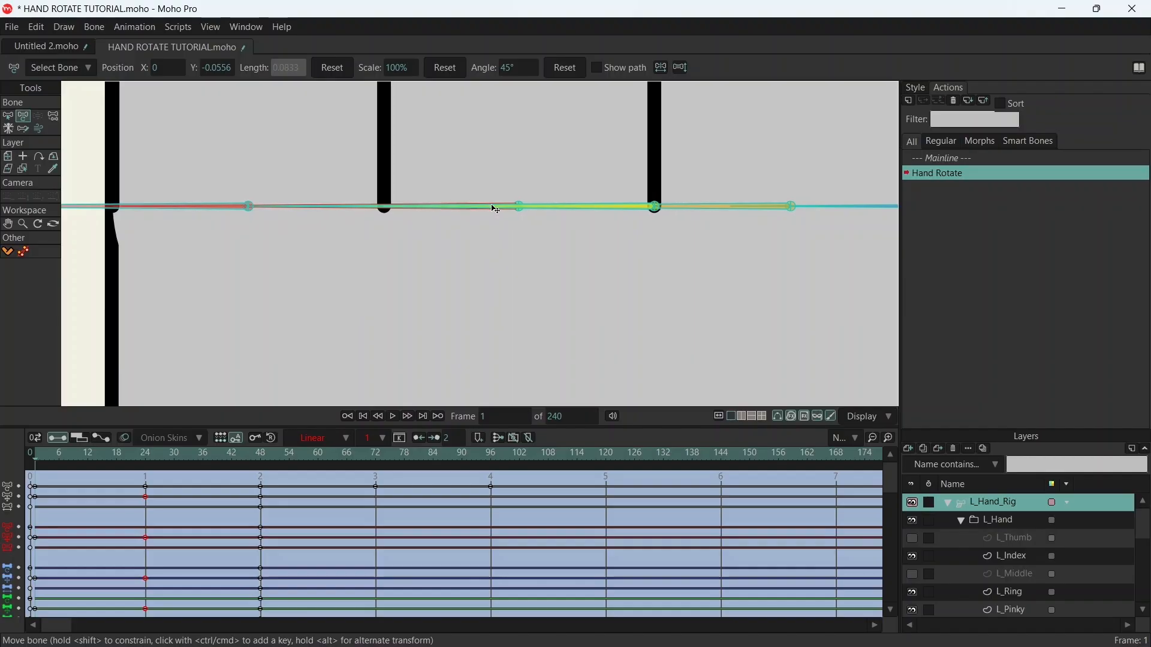
scroll(473, 174, "down", 9)
left_click_drag(510, 160, 496, 275)
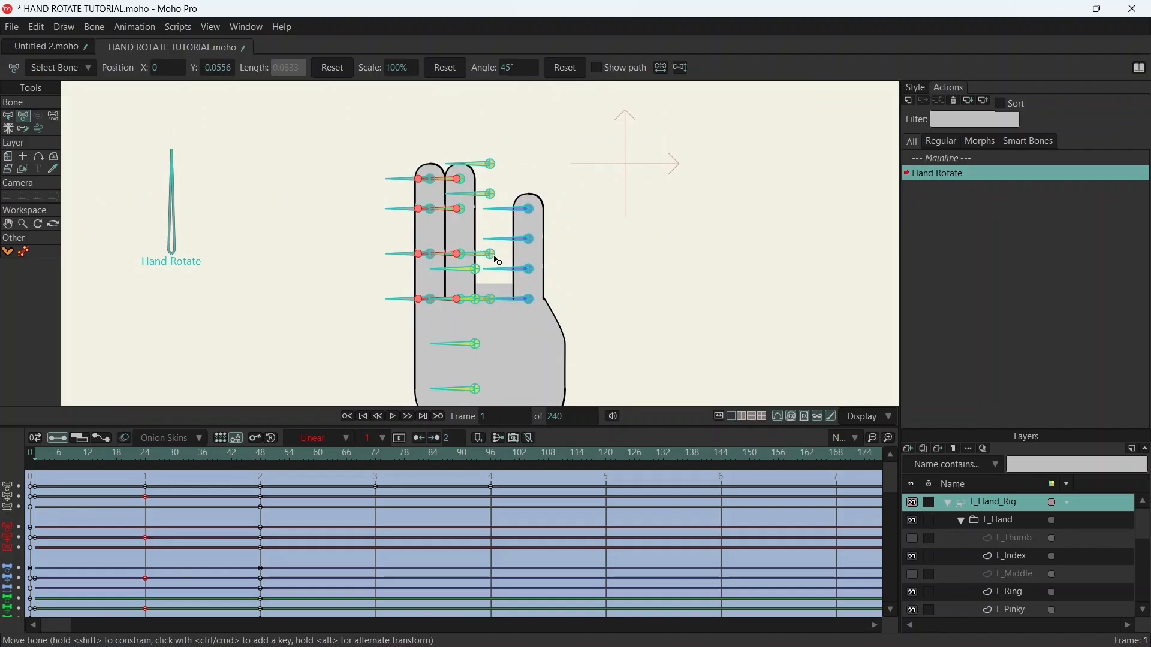
- Fine-tune the ring finger bones horizontally at frame 1 so the ring and index fingers' side lines coincide exactly
scroll(454, 147, "up", 5)
scroll(450, 219, "up", 4)
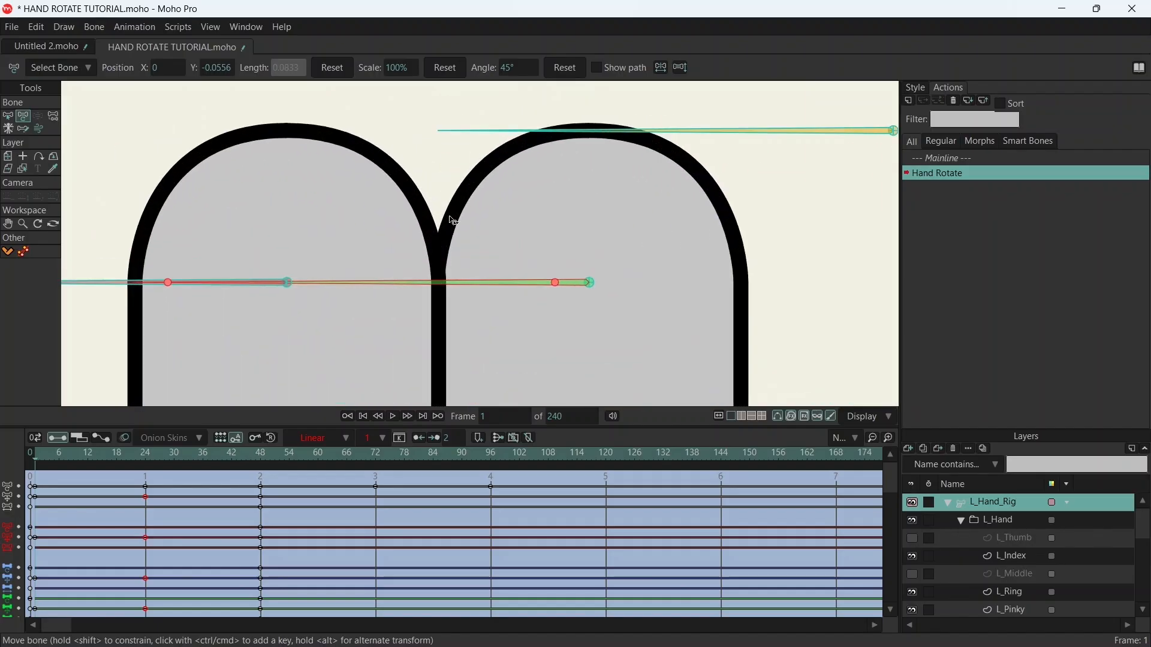
scroll(458, 232, "down", 7)
scroll(486, 237, "up", 6)
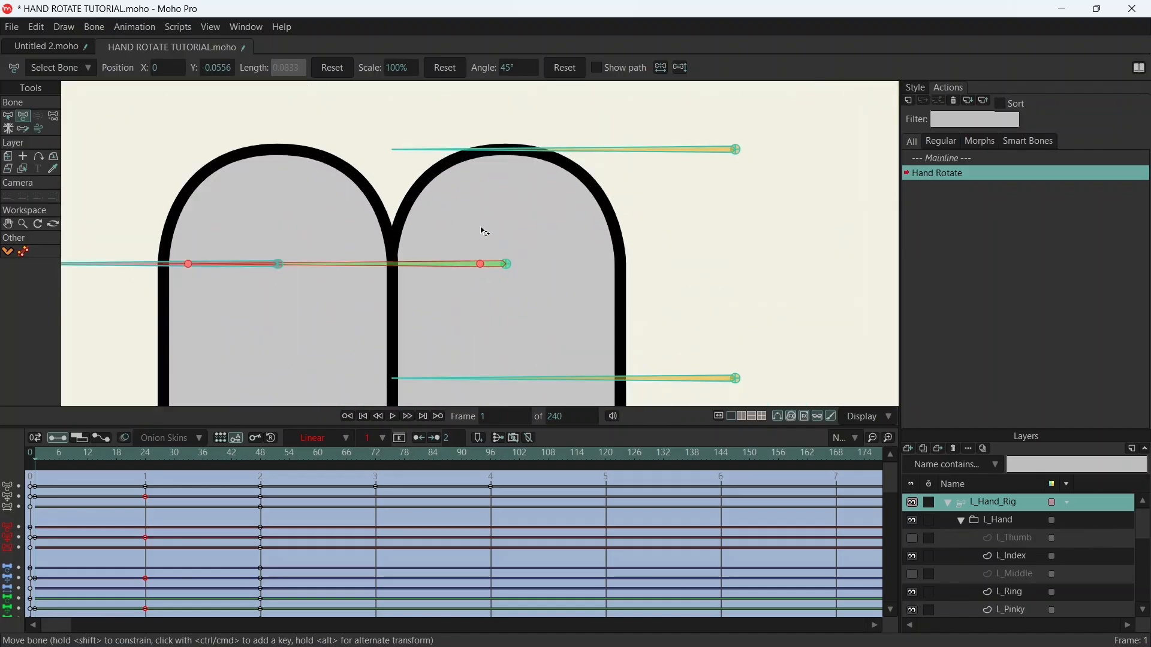
left_click_drag(479, 301, 482, 302)
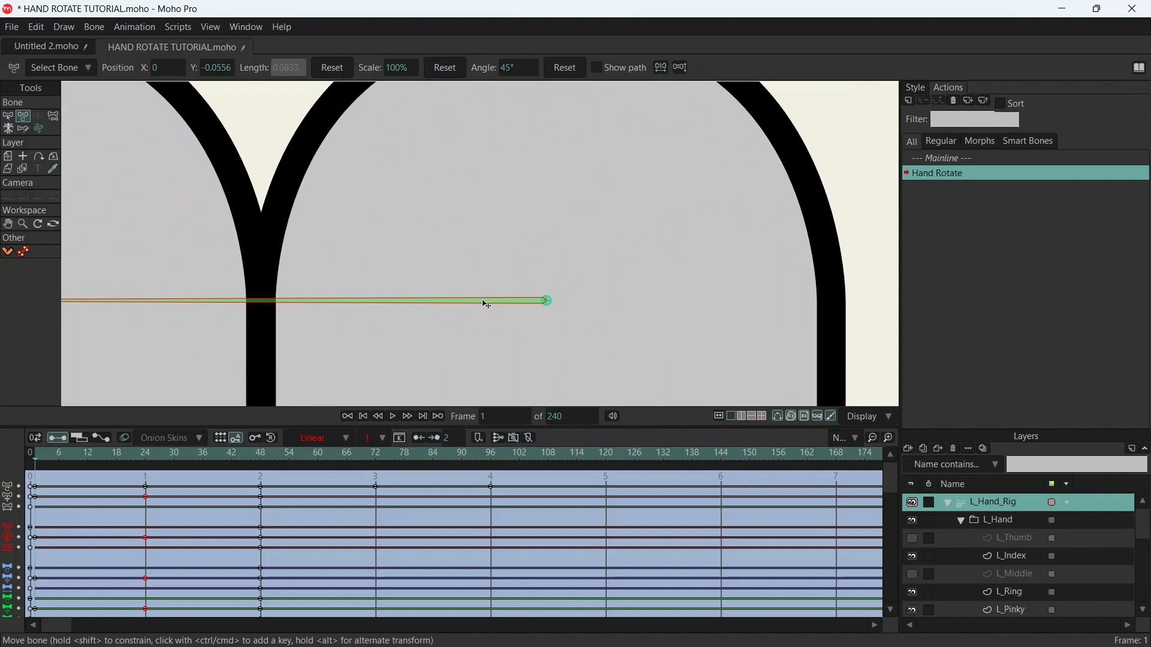
scroll(487, 305, "down", 8)
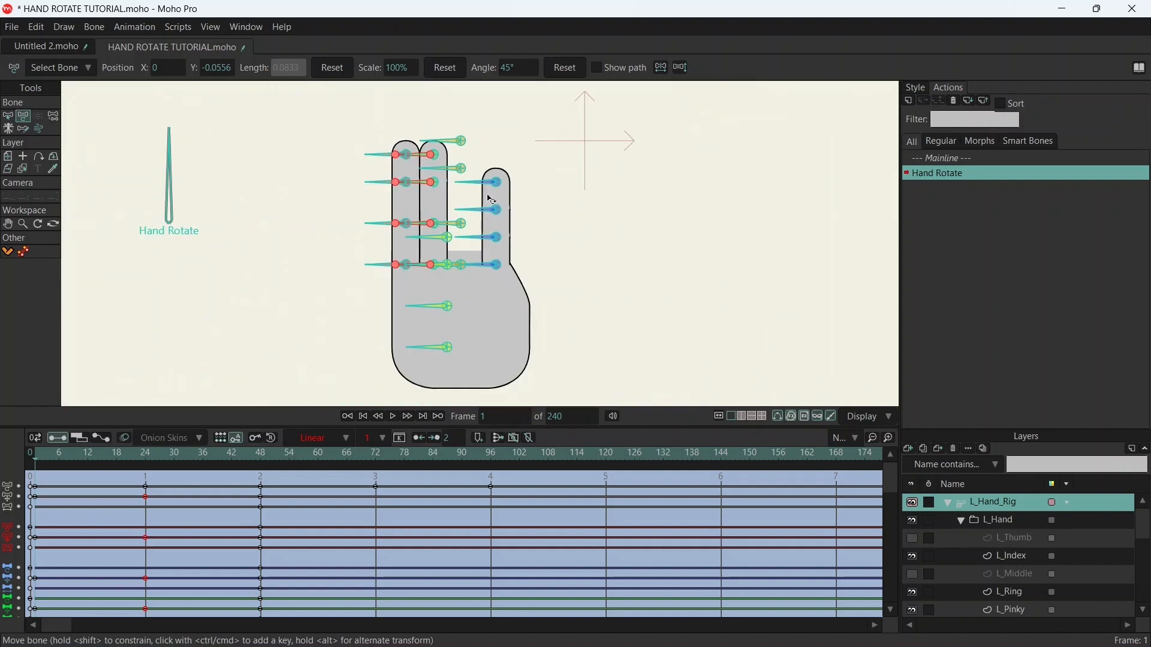
- Move the ring finger bones horizontally beside the pinky at frame 1 until the two fingers' side lines overlap at the base
scroll(491, 200, "up", 2)
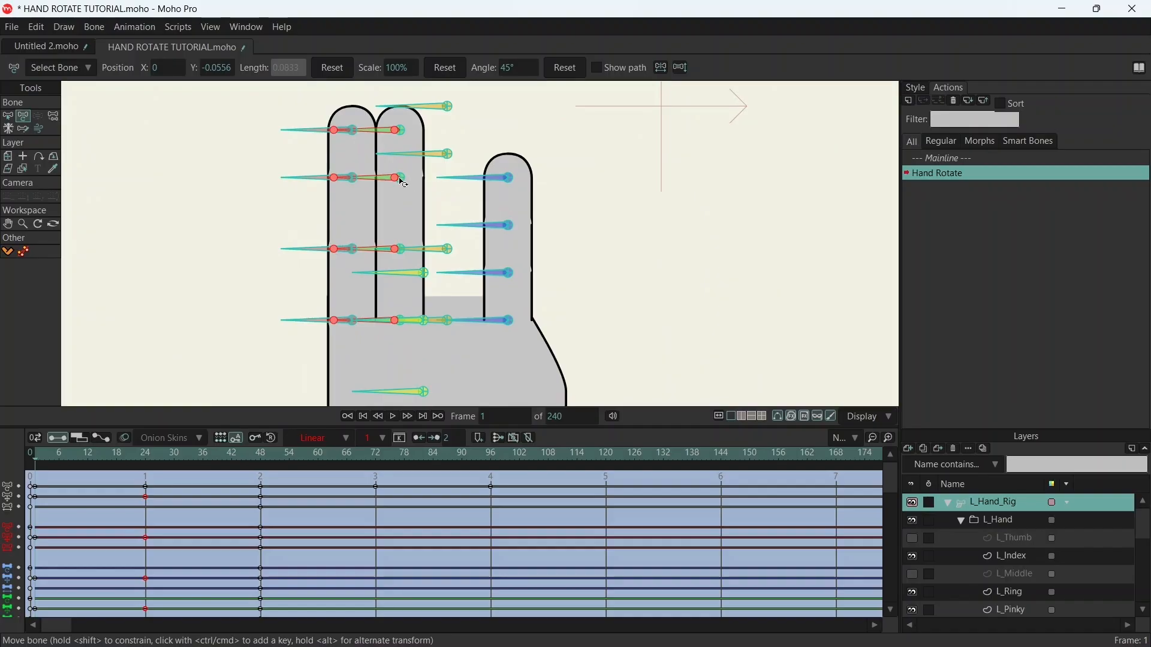
left_click_drag(403, 183, 460, 181)
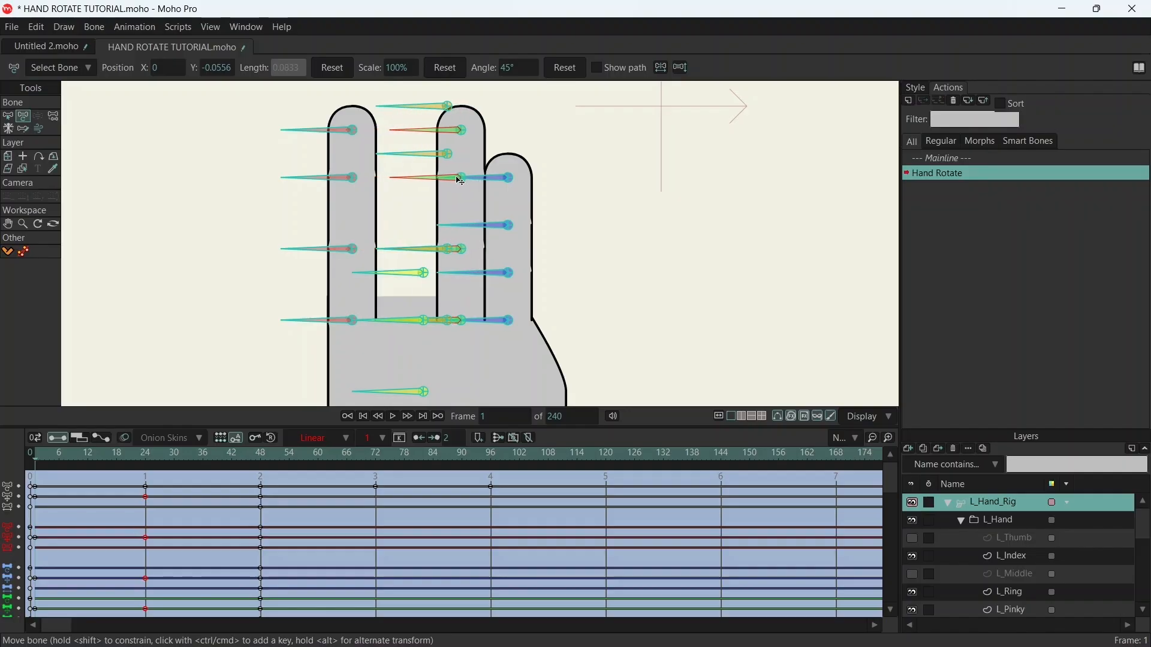
scroll(483, 124, "up", 5)
left_click_drag(524, 164, 536, 124)
left_click_drag(334, 289, 329, 288)
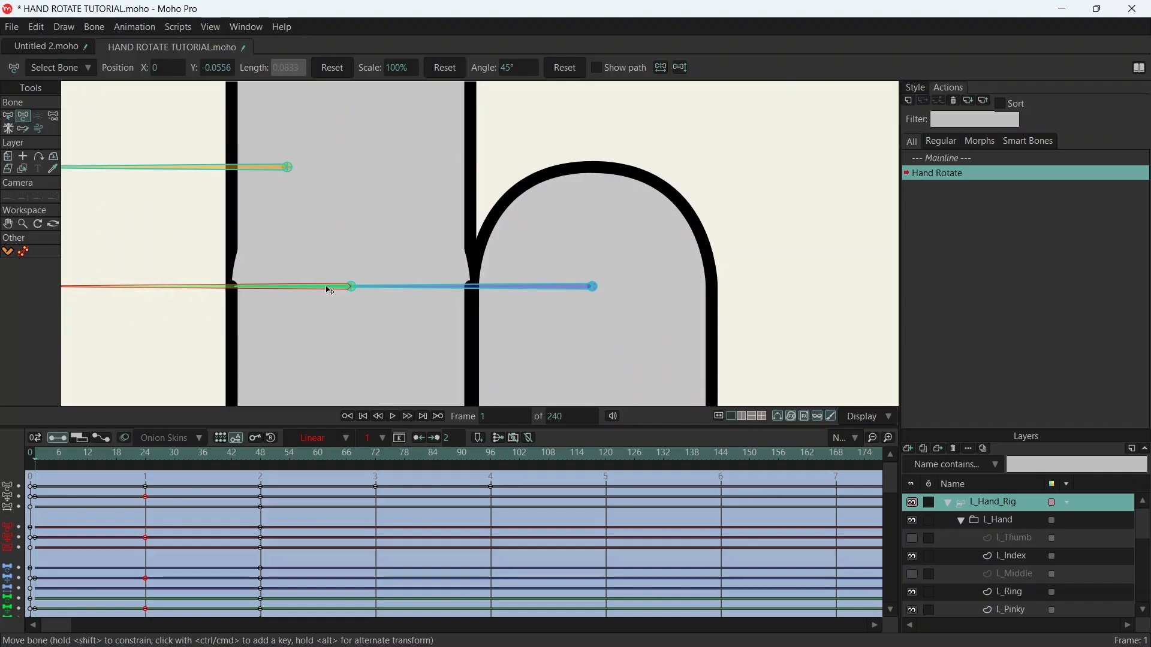
left_click_drag(510, 360, 469, 60)
left_click_drag(479, 318, 465, 86)
left_click_drag(438, 155, 470, 202)
scroll(385, 246, "up", 4)
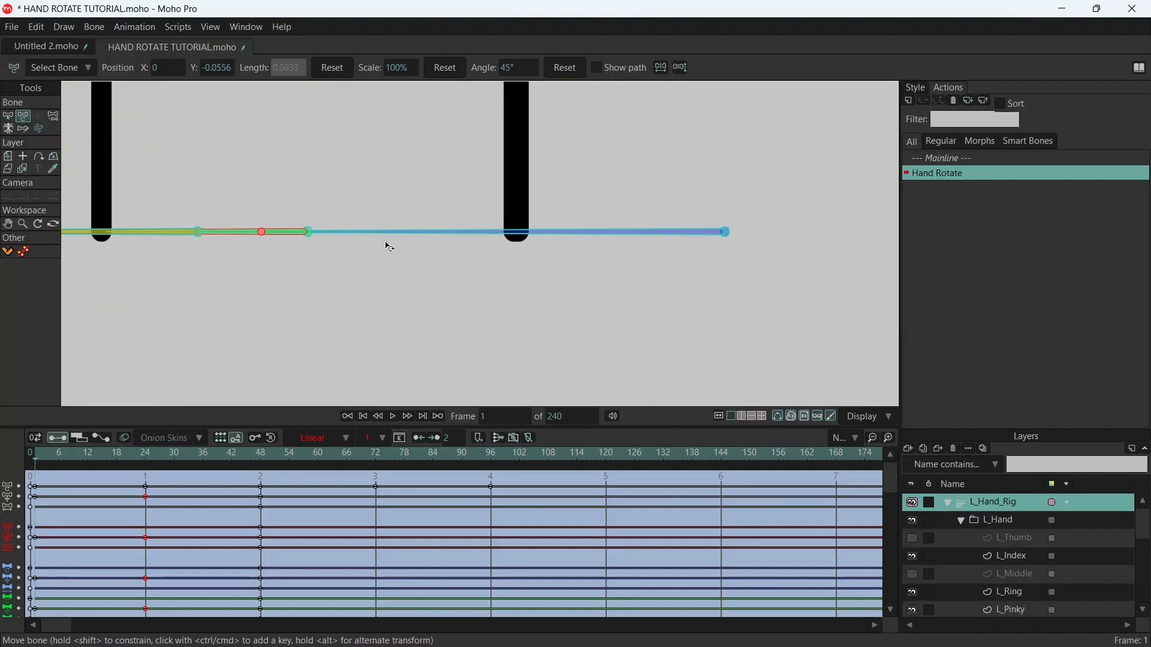
left_click_drag(241, 235, 251, 233)
scroll(297, 218, "down", 10)
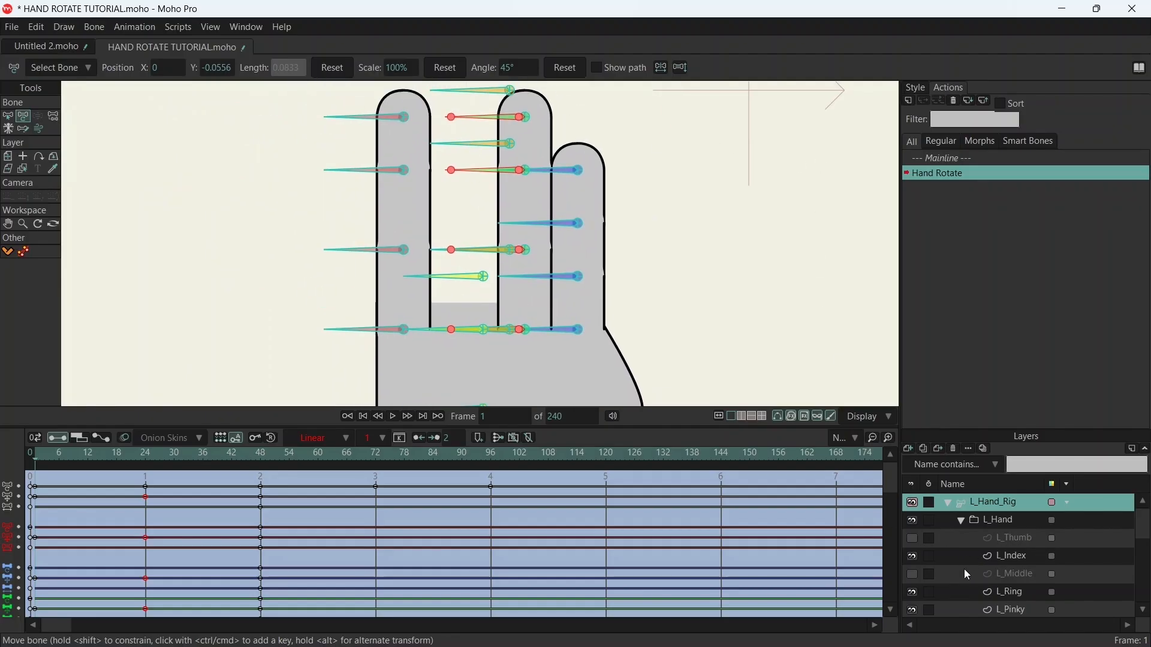
- Show the L_Middle layer and select only the four middle finger bones at frame 48
left_click(913, 576)
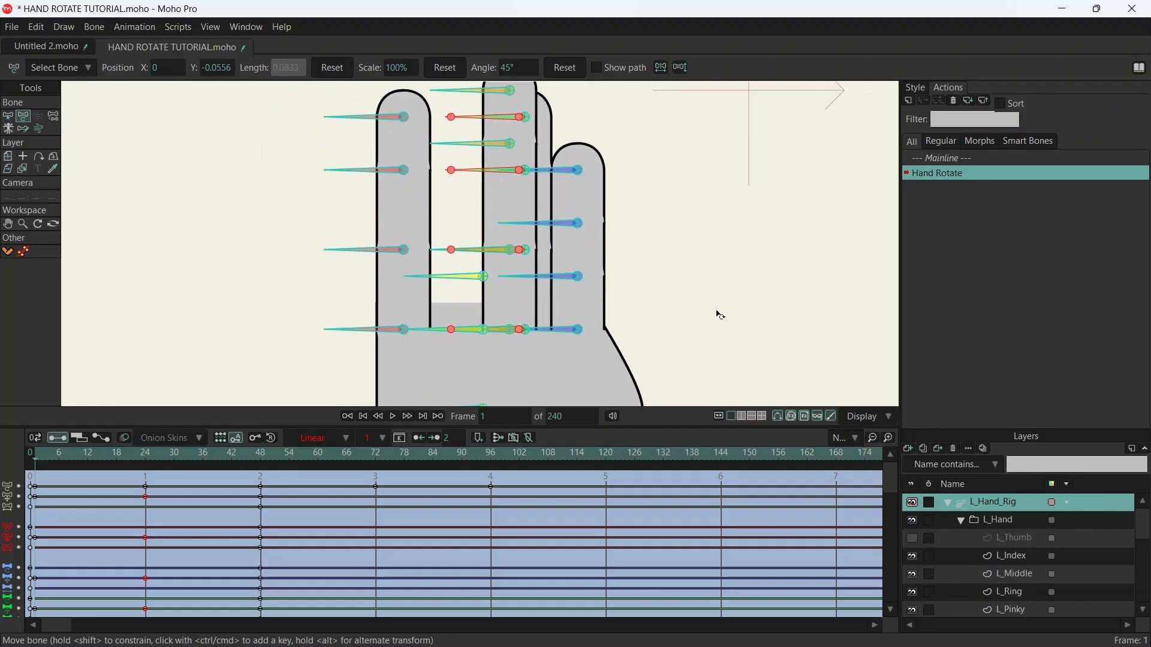
left_click_drag(145, 455, 263, 458)
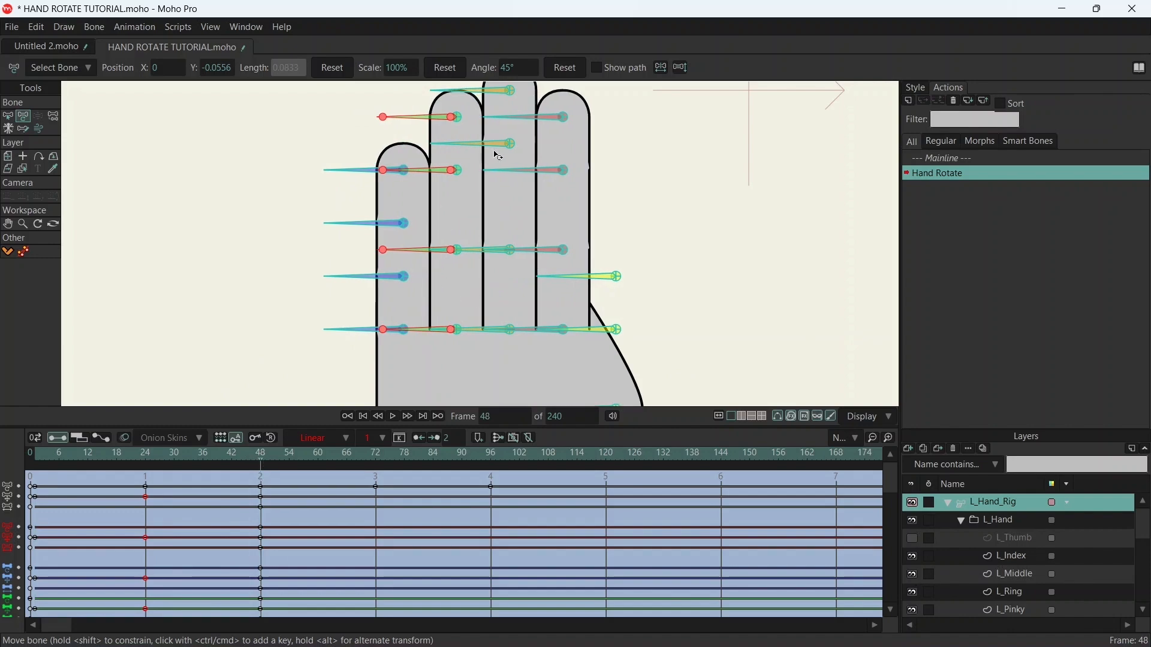
key("b")
left_click(654, 129)
left_click_drag(654, 144, 660, 185)
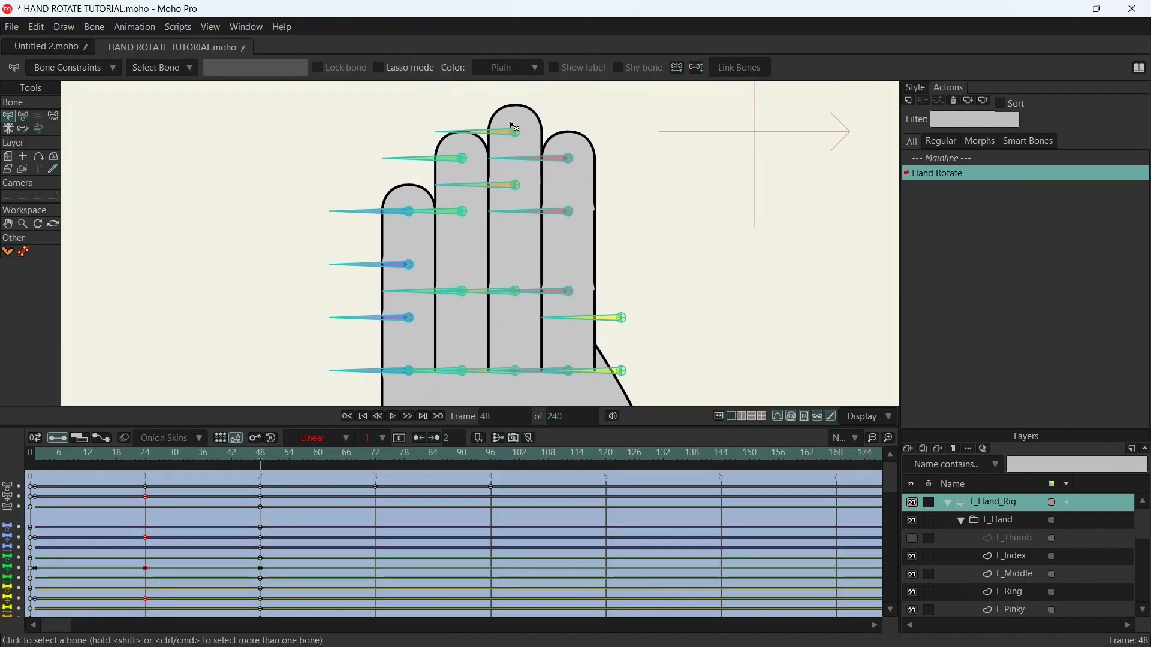
left_click_drag(482, 123, 483, 384)
left_click_drag(480, 124, 487, 384)
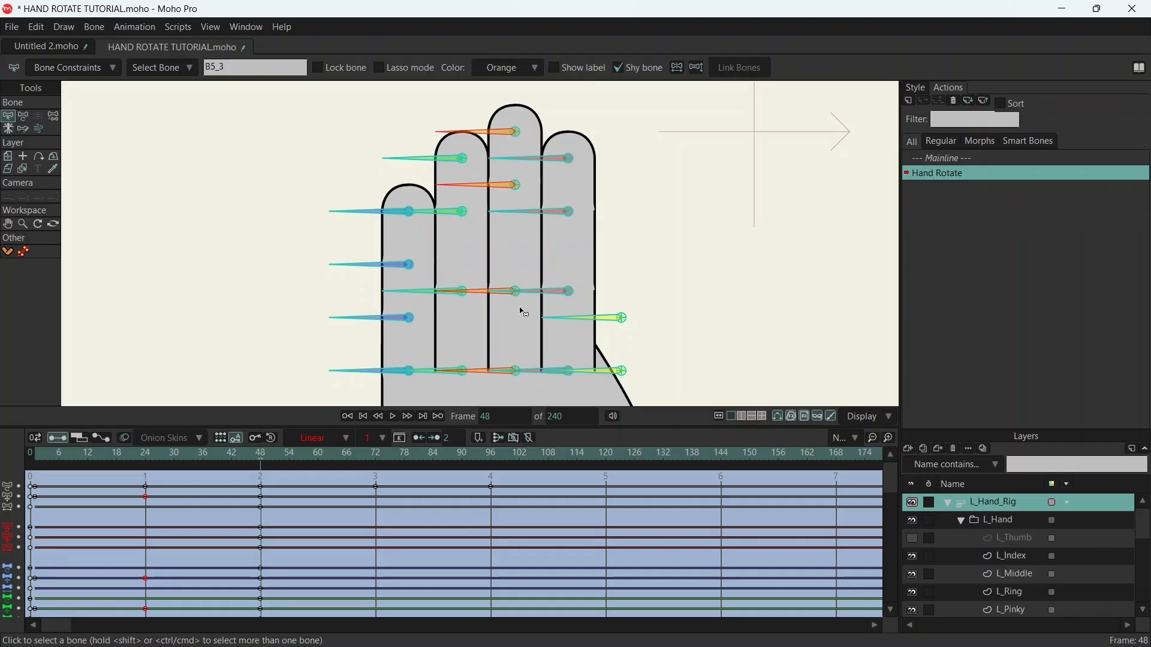
key("t")
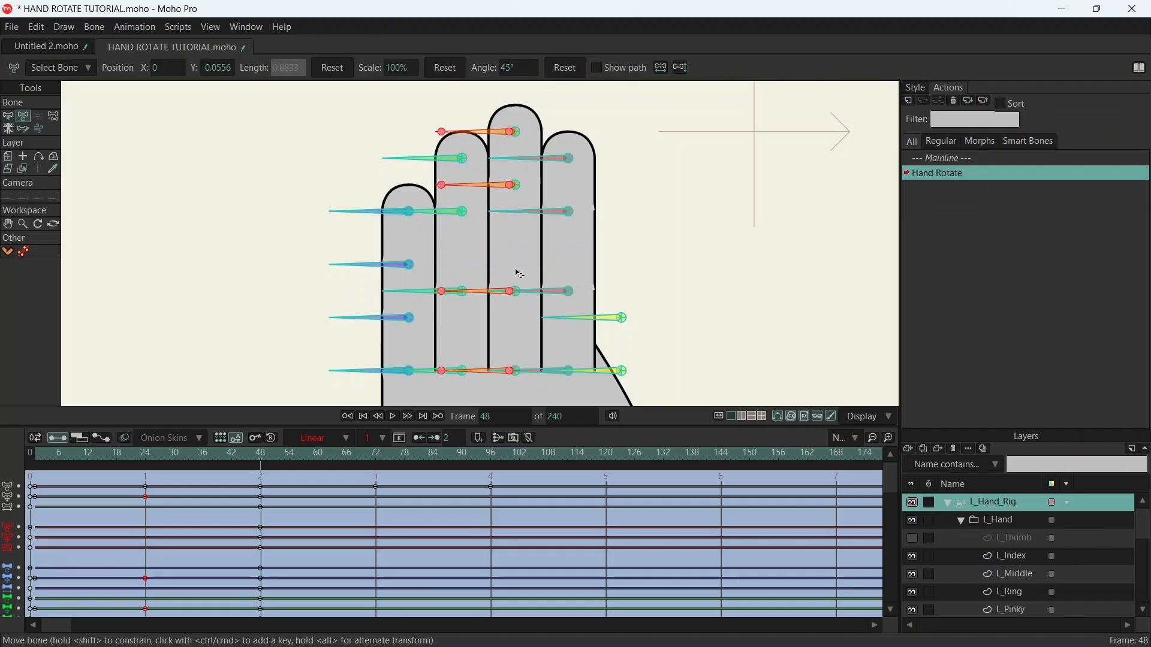
- At frame 1, move the middle finger bones horizontally toward the index finger until their side lines overlap at the base
left_click_drag(73, 465, 35, 457)
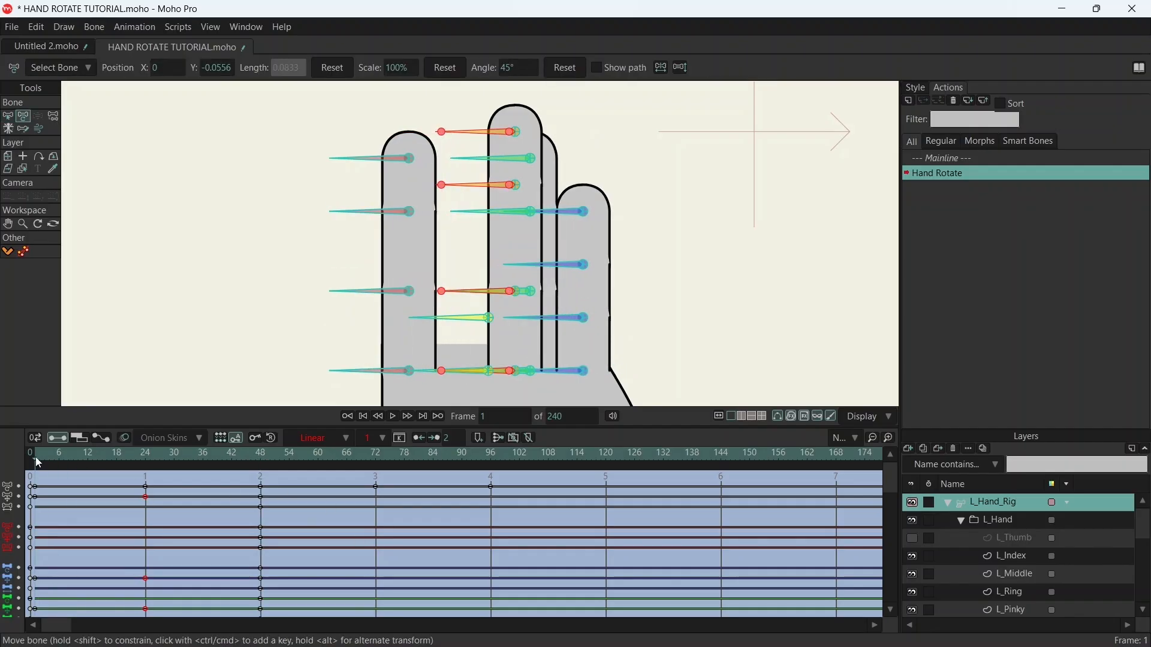
left_click_drag(516, 133, 474, 138)
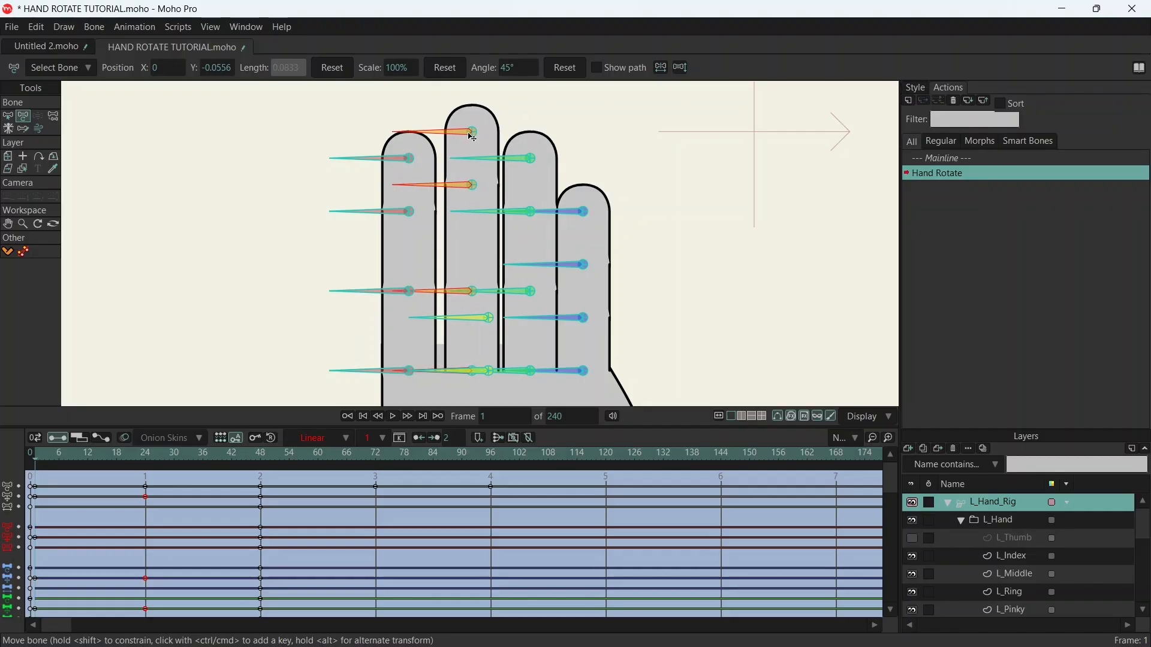
left_click_drag(474, 137, 459, 132)
left_click_drag(485, 328, 502, 216)
scroll(477, 246, "up", 4)
scroll(479, 252, "up", 5)
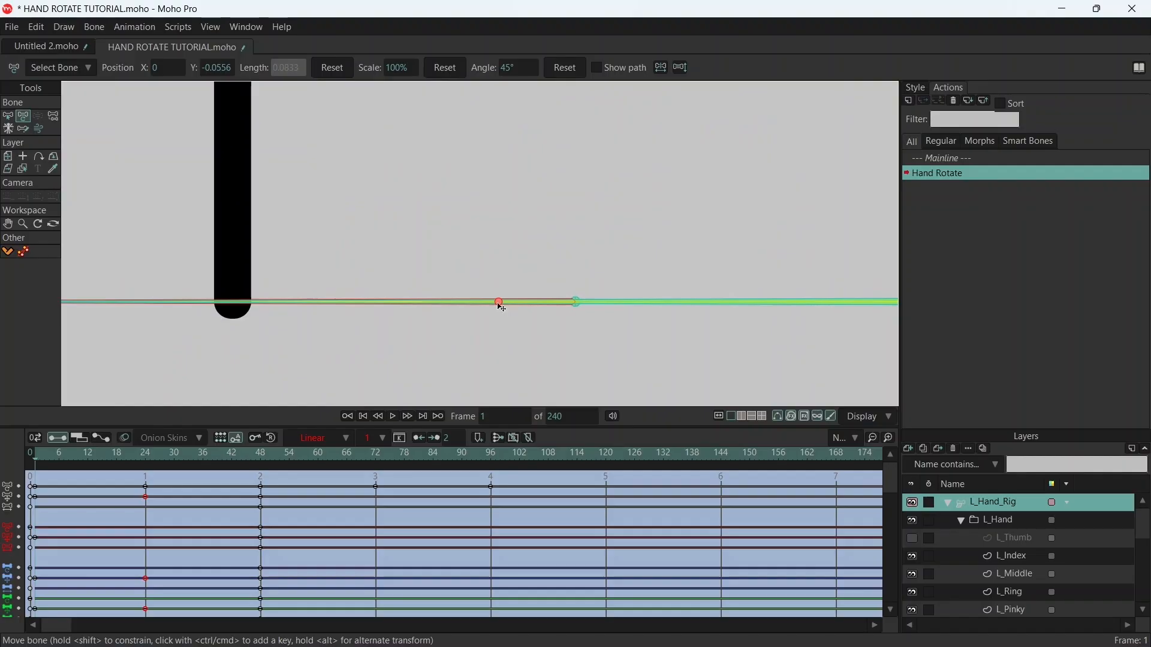
left_click_drag(502, 307, 499, 305)
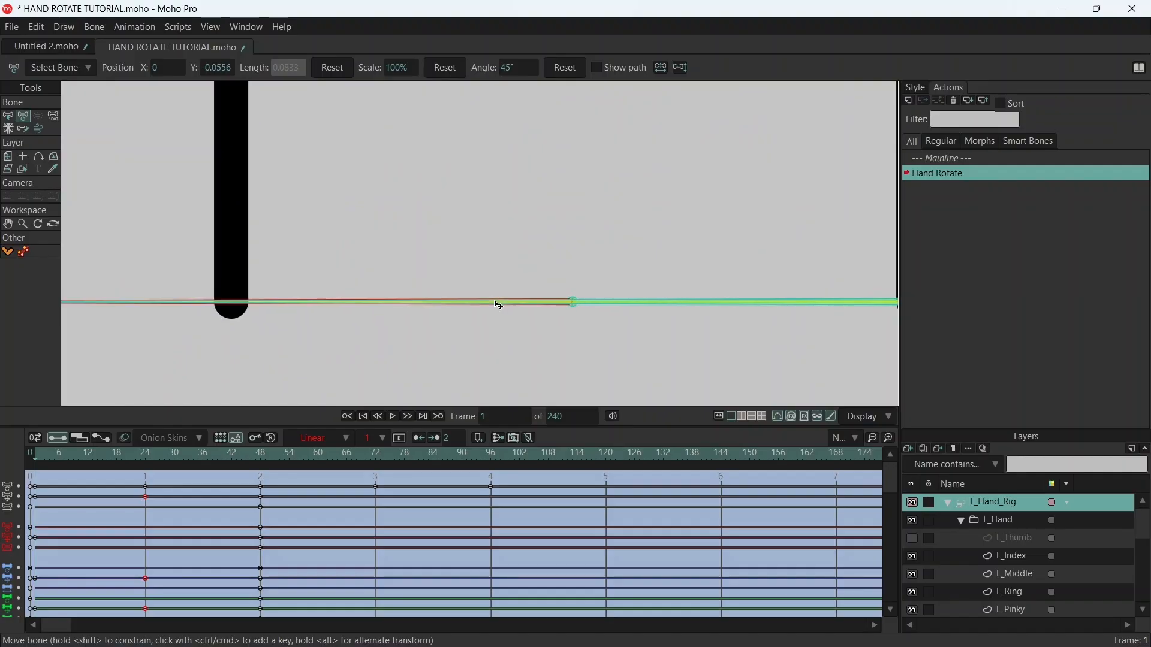
scroll(499, 304, "down", 8)
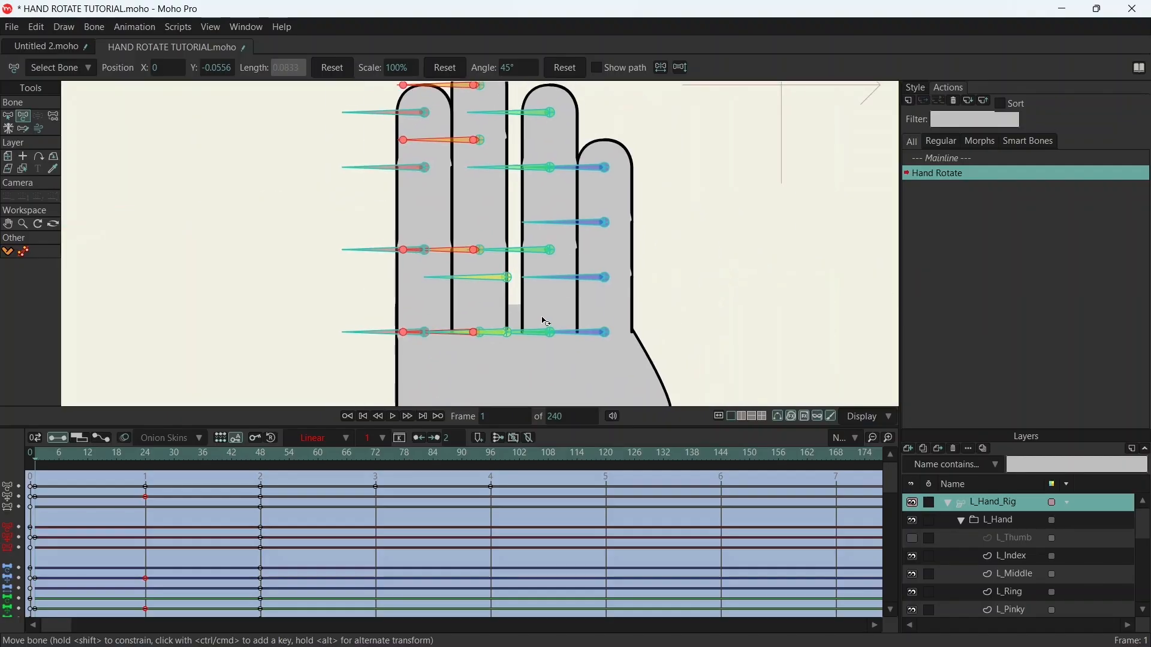
scroll(651, 187, "down", 2)
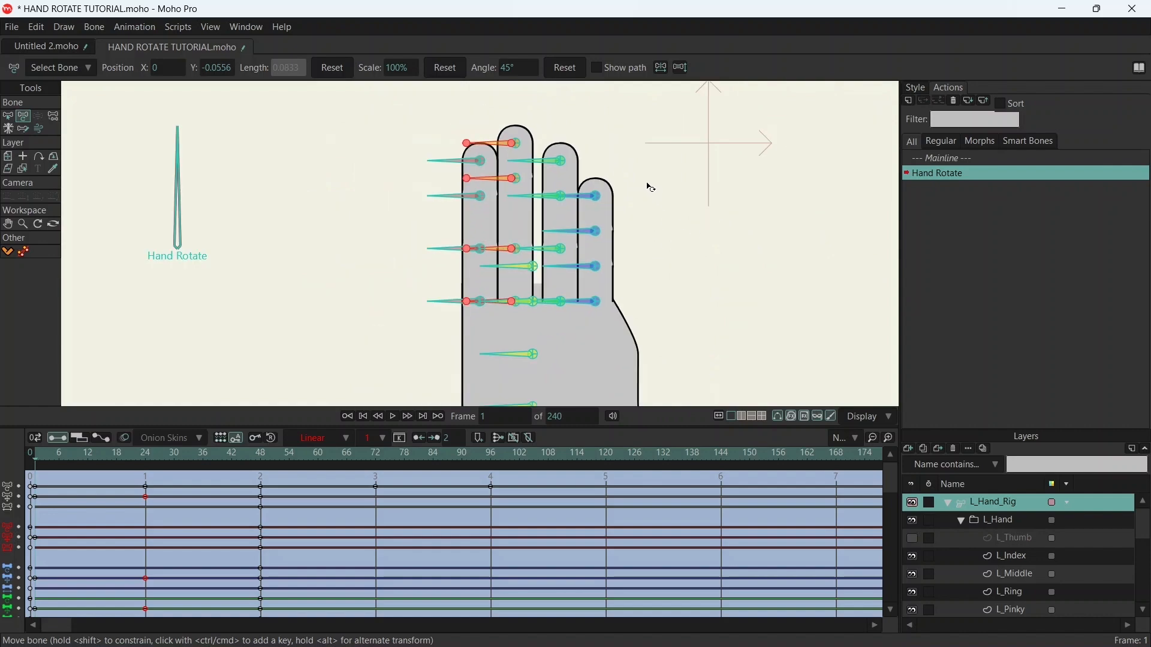
scroll(683, 254, "down", 3)
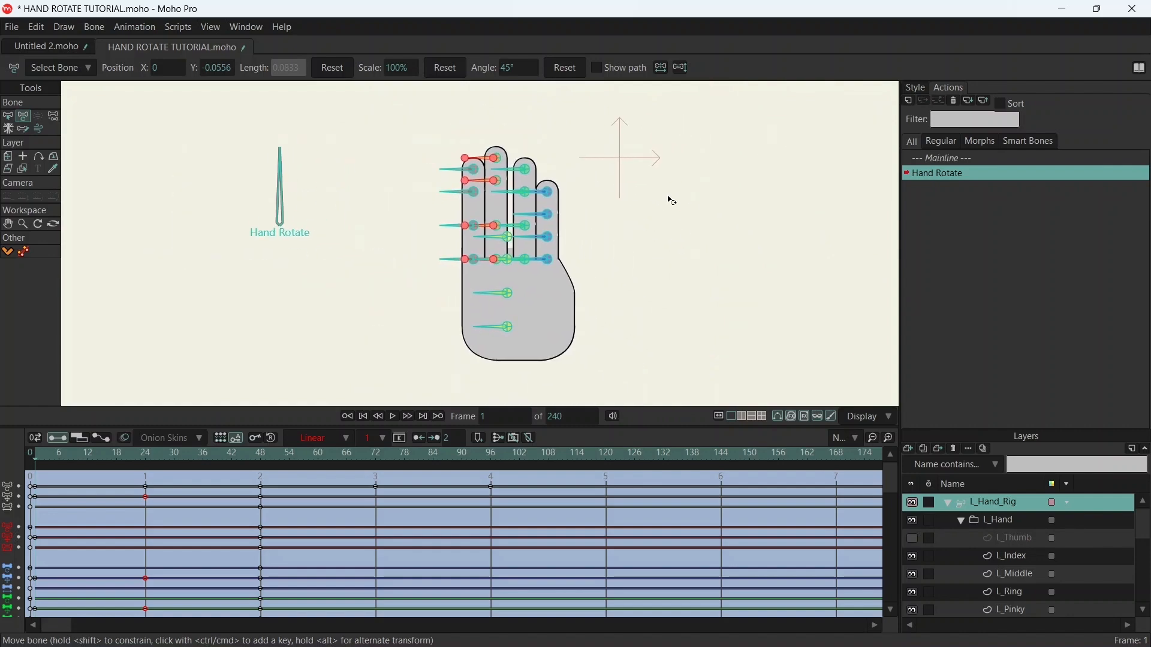
- Show the L_Thumb layer and, at frame 24, move the middle finger bones horizontally into line with the index finger bones
mouse_move(278, 456)
left_mouse_down()
mouse_move(127, 450)
mouse_move(259, 465)
left_mouse_up()
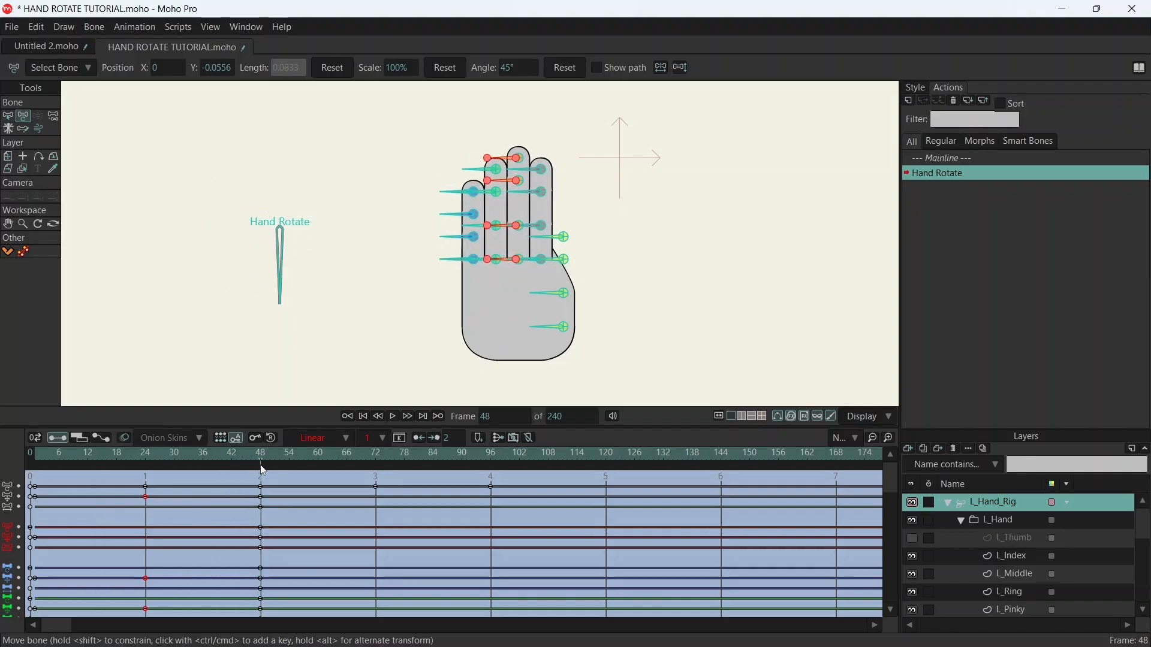
left_click(913, 539)
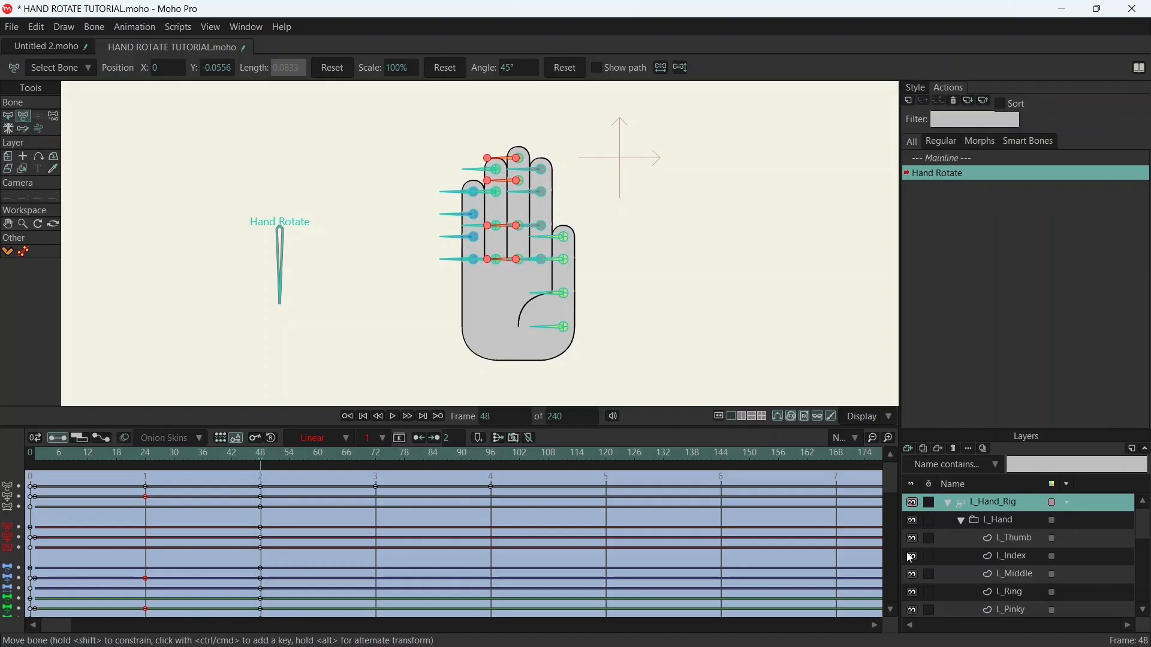
left_click_drag(260, 458, 150, 471)
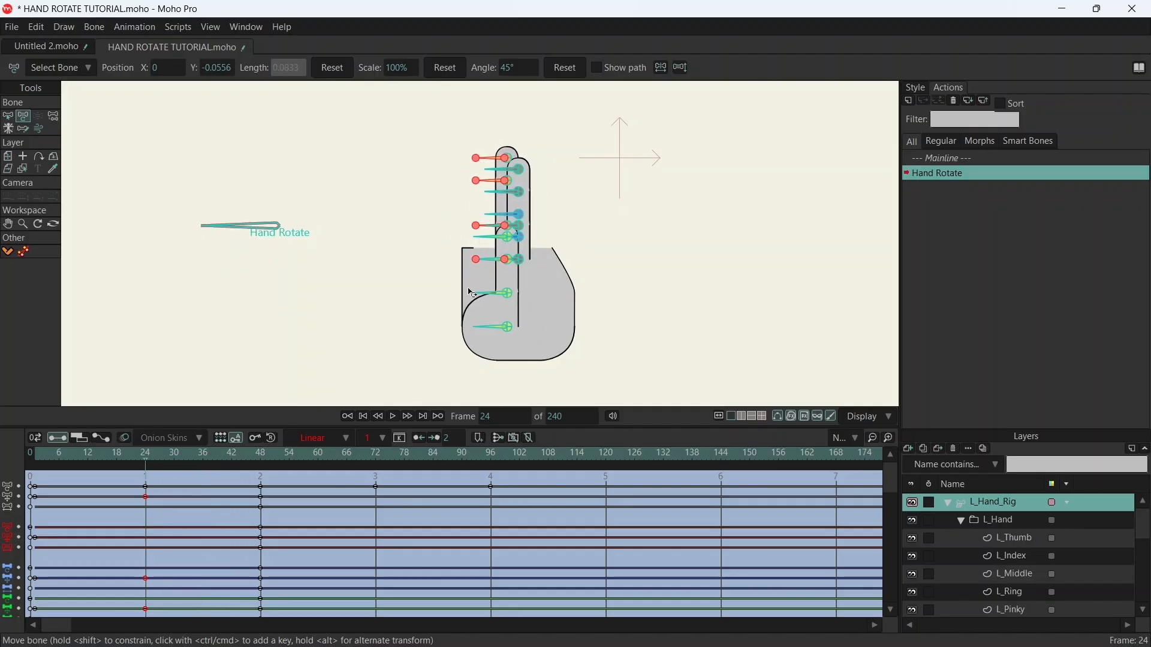
scroll(517, 157, "up", 10)
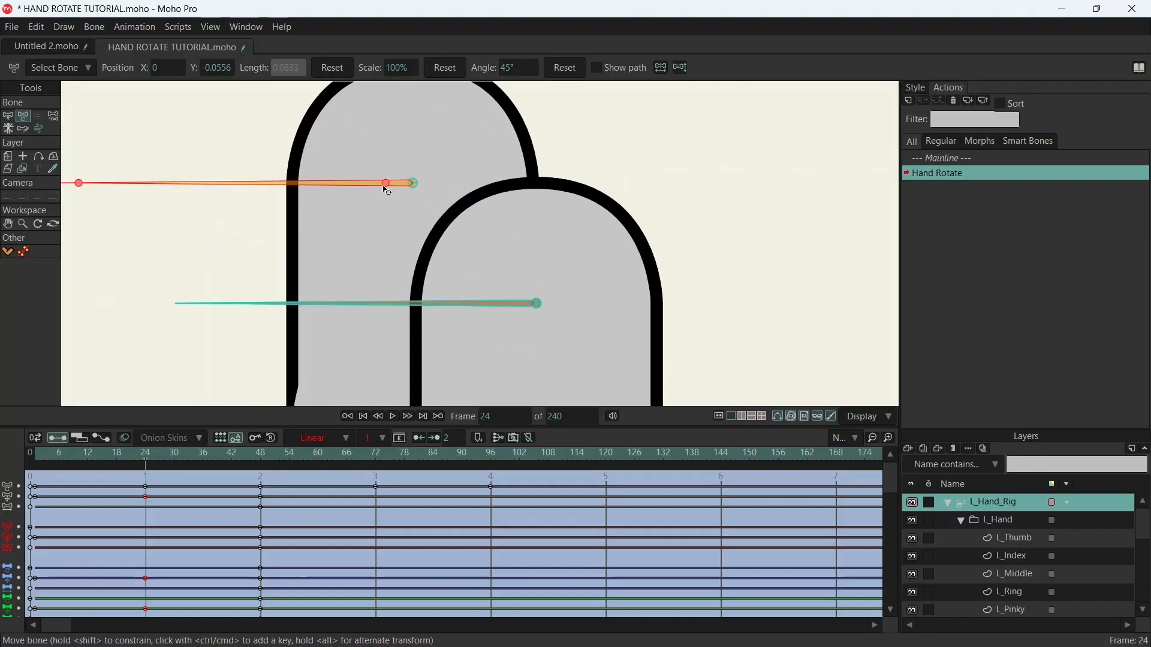
left_click_drag(389, 187, 513, 191)
scroll(440, 233, "down", 10)
left_click_drag(377, 339, 485, 237)
- Copy the middle finger bones' position keys at frame 24 and paste them at frame 1
left_click_drag(156, 458, 42, 454)
scroll(389, 338, "down", 8)
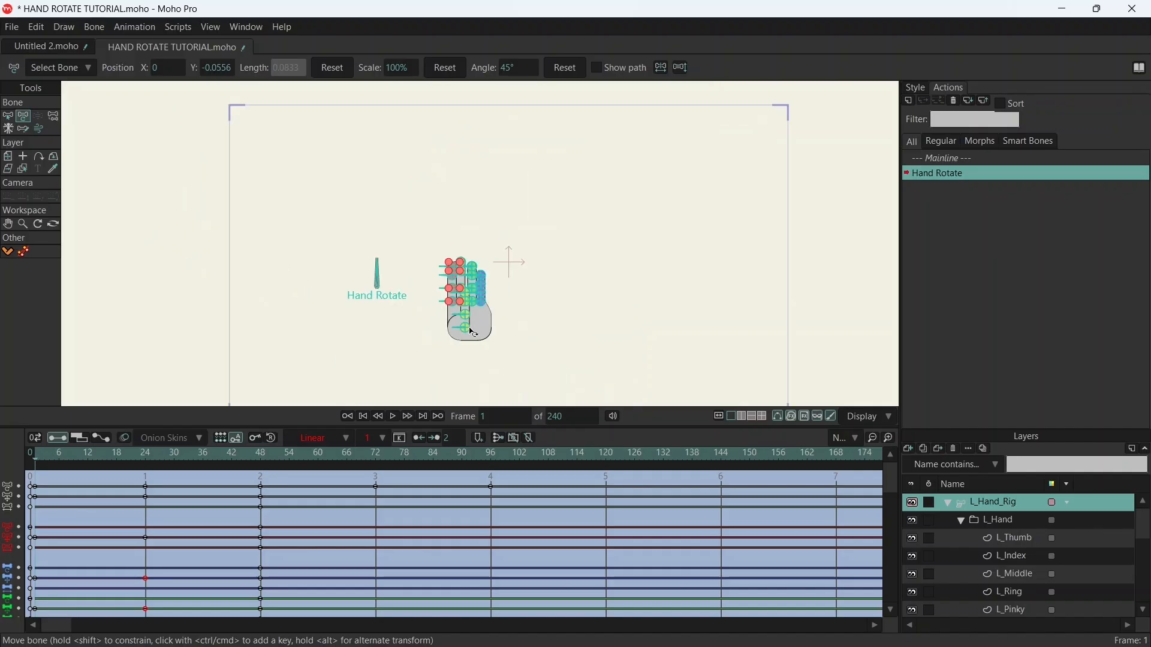
scroll(473, 334, "up", 6)
left_click_drag(647, 282, 656, 298)
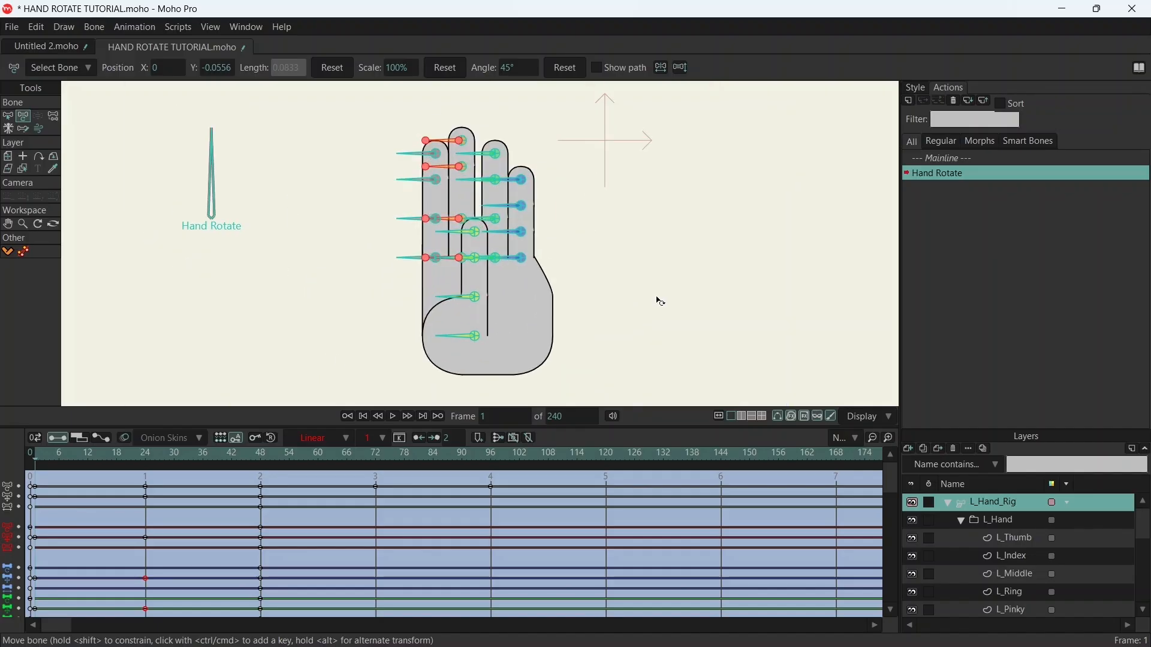
left_click(10, 117)
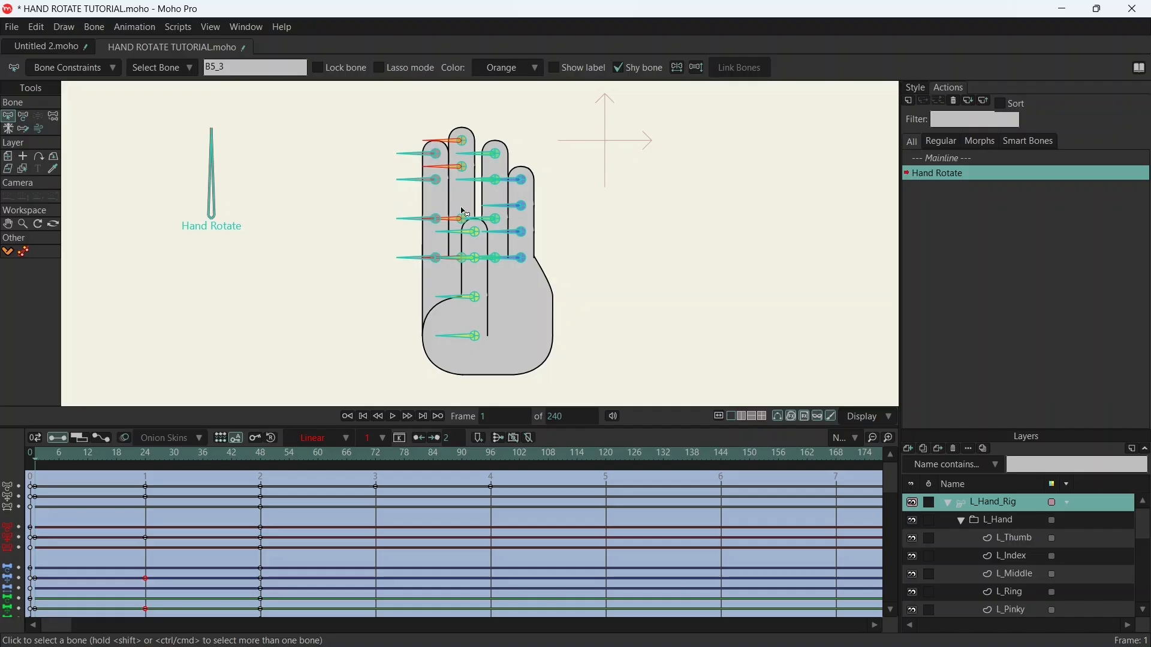
left_click_drag(257, 457, 150, 475)
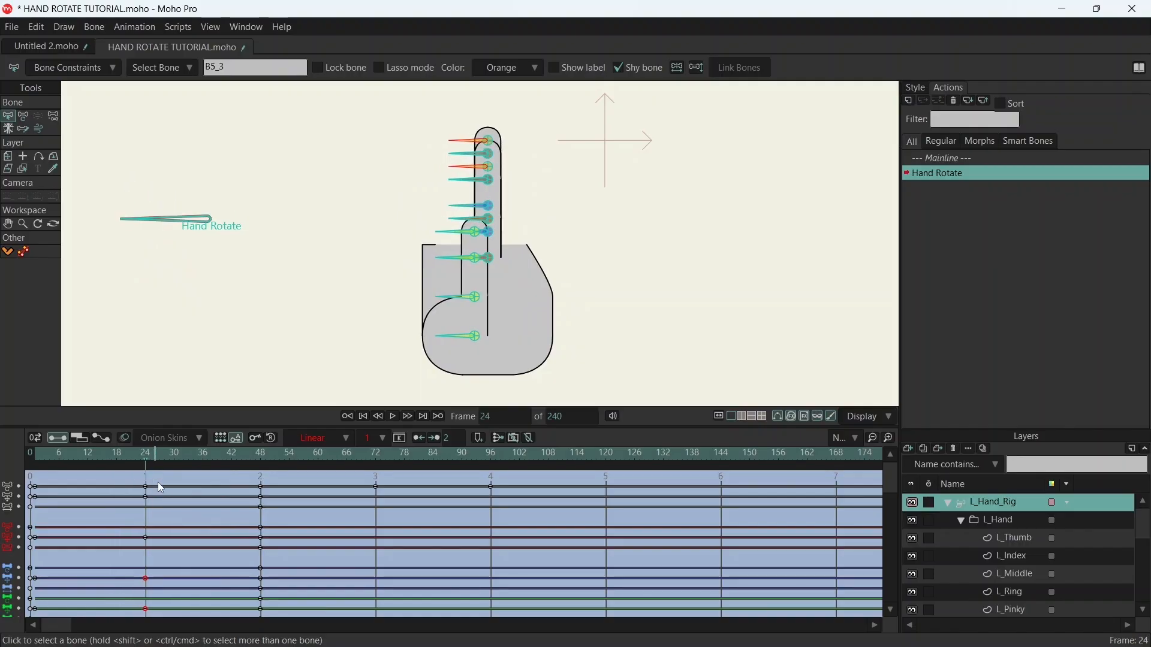
left_click_drag(126, 528, 178, 568)
left_click(53, 456)
left_click_drag(50, 455, 36, 458)
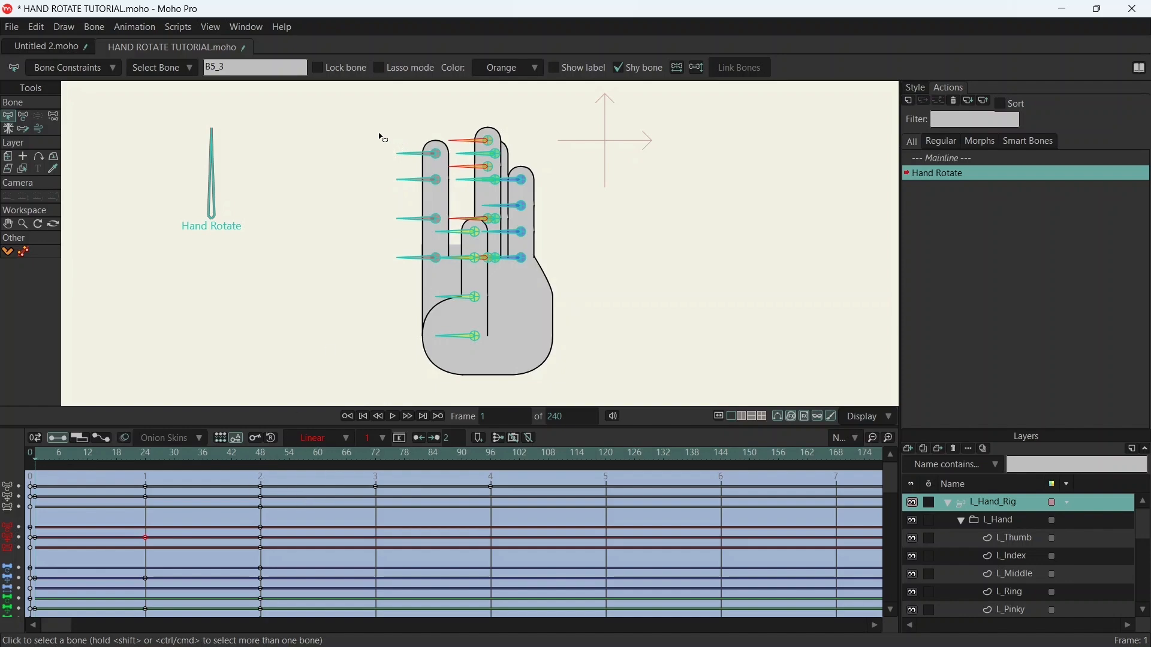
- At frame 1, select the four index finger bones and move them horizontally up against the middle finger
left_click_drag(383, 137, 428, 286)
scroll(465, 203, "up", 3)
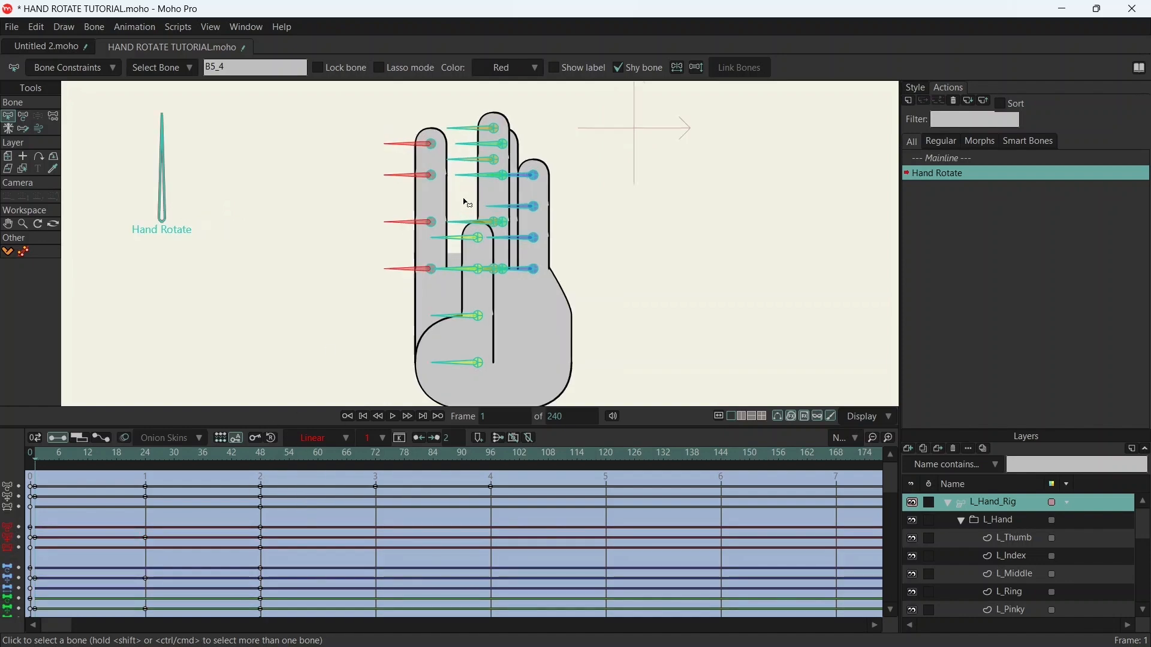
left_click_drag(513, 144, 514, 193)
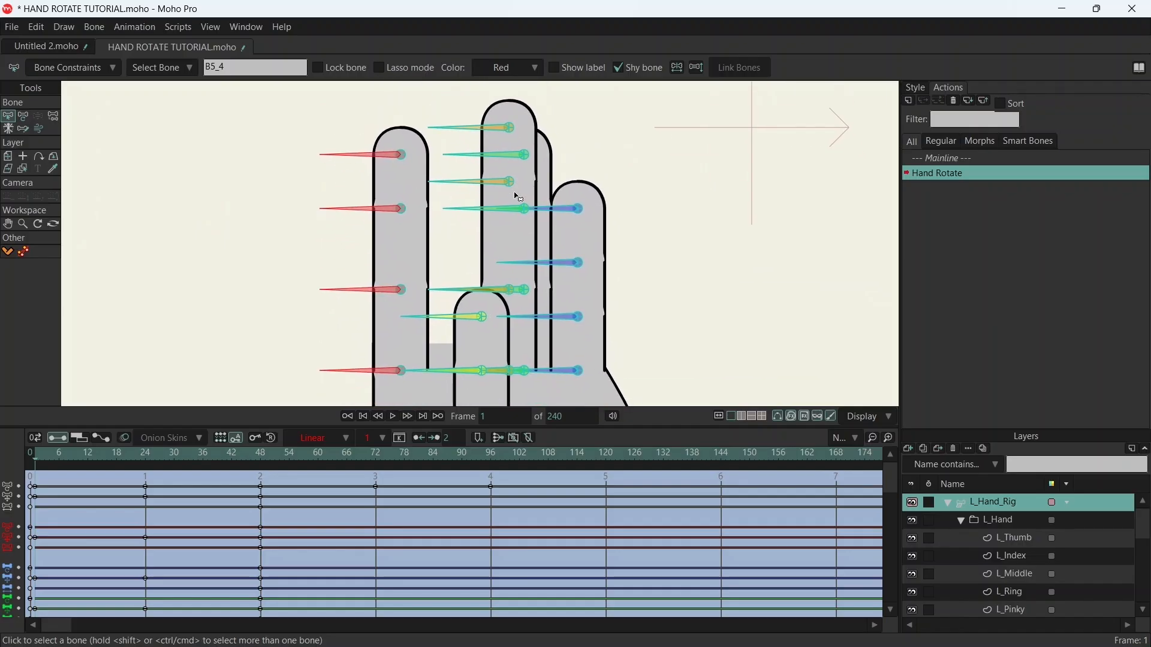
key("t")
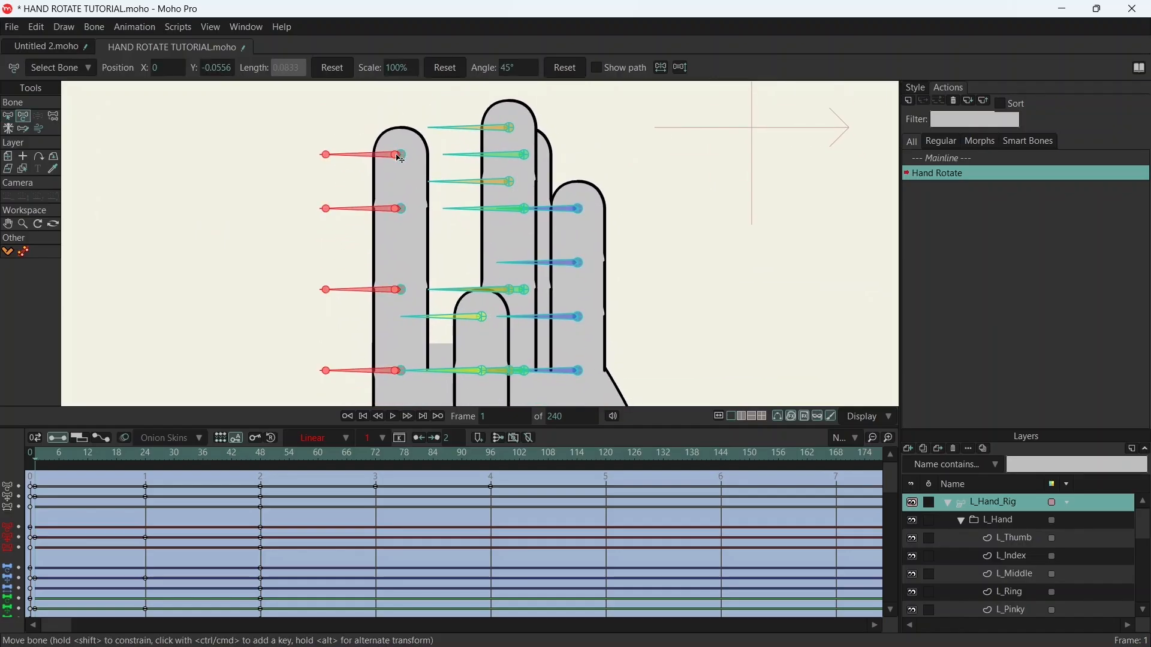
left_click_drag(401, 159, 453, 159)
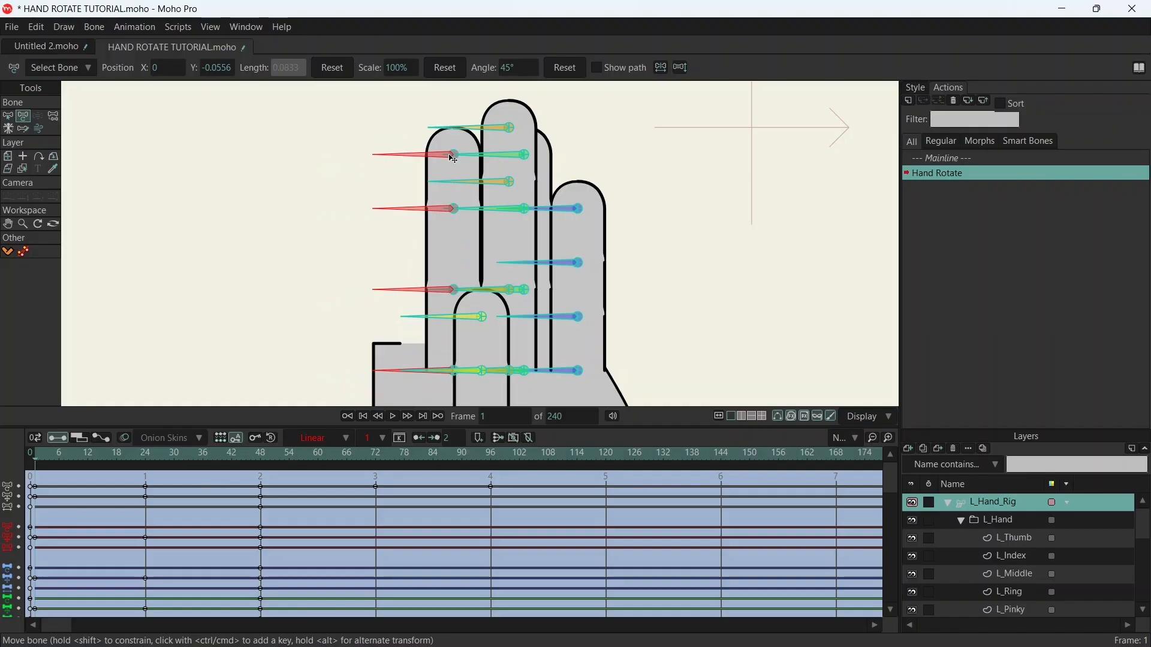
scroll(480, 145, "up", 5)
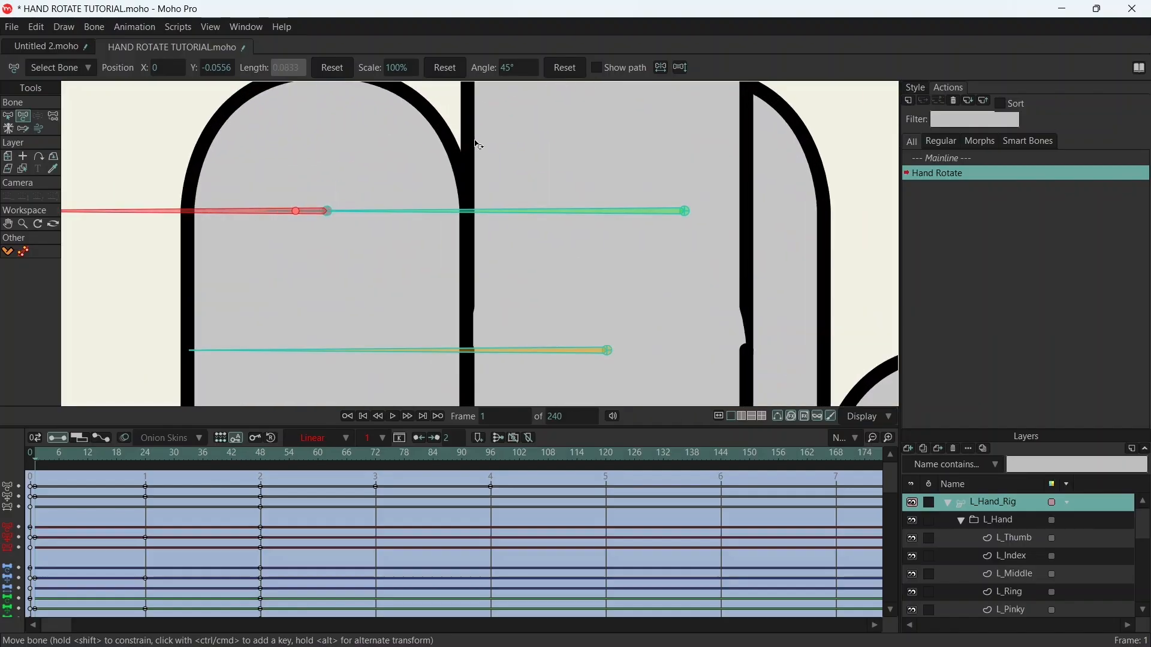
scroll(483, 231, "down", 5)
scroll(568, 321, "up", 3)
left_click_drag(564, 298, 559, 87)
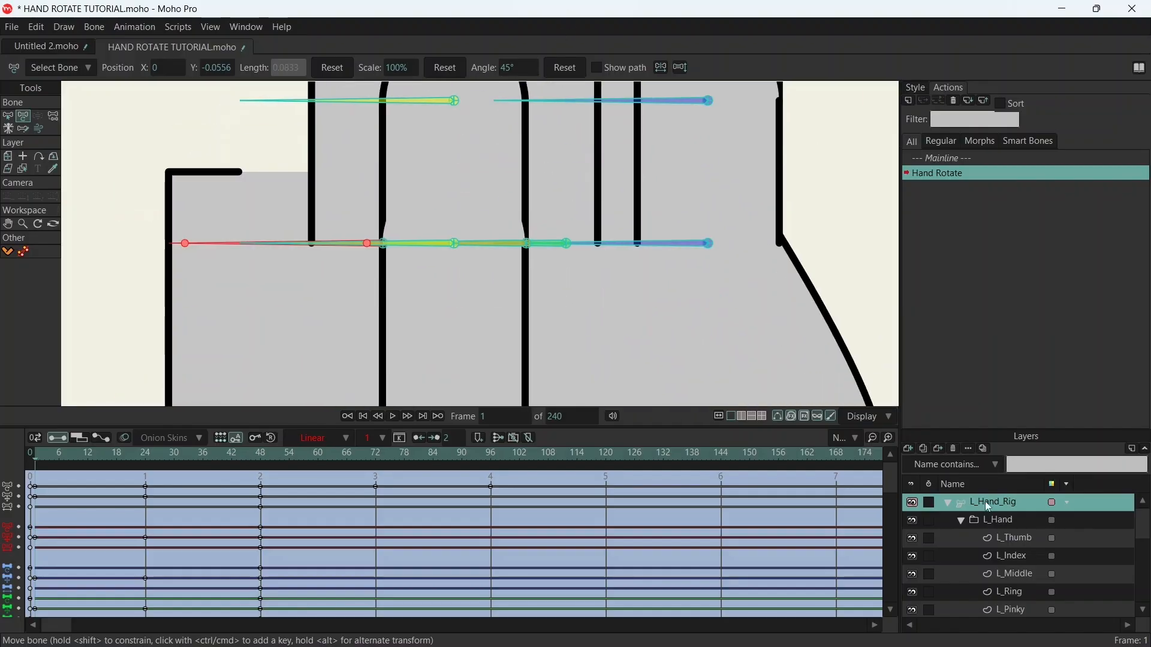
- Hide the L_Thumb layer and fine-tune the index finger bones horizontally until the index and middle fingers' side lines overlap at the base
left_click(913, 539)
scroll(558, 303, "up", 4)
left_click_drag(471, 259, 588, 268)
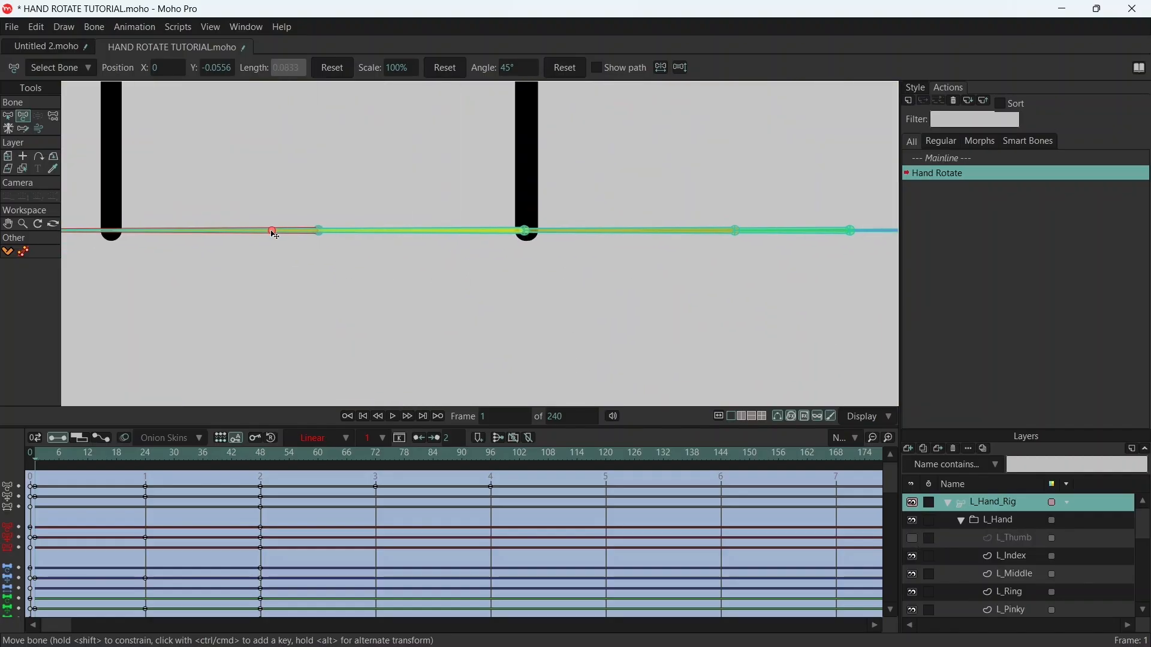
mouse_move(274, 236)
left_mouse_down()
mouse_move(288, 232)
mouse_move(277, 234)
left_mouse_up()
scroll(274, 234, "down", 8)
left_click_drag(543, 124, 444, 306)
scroll(437, 266, "down", 8)
scroll(456, 260, "up", 3)
scroll(448, 265, "up", 1)
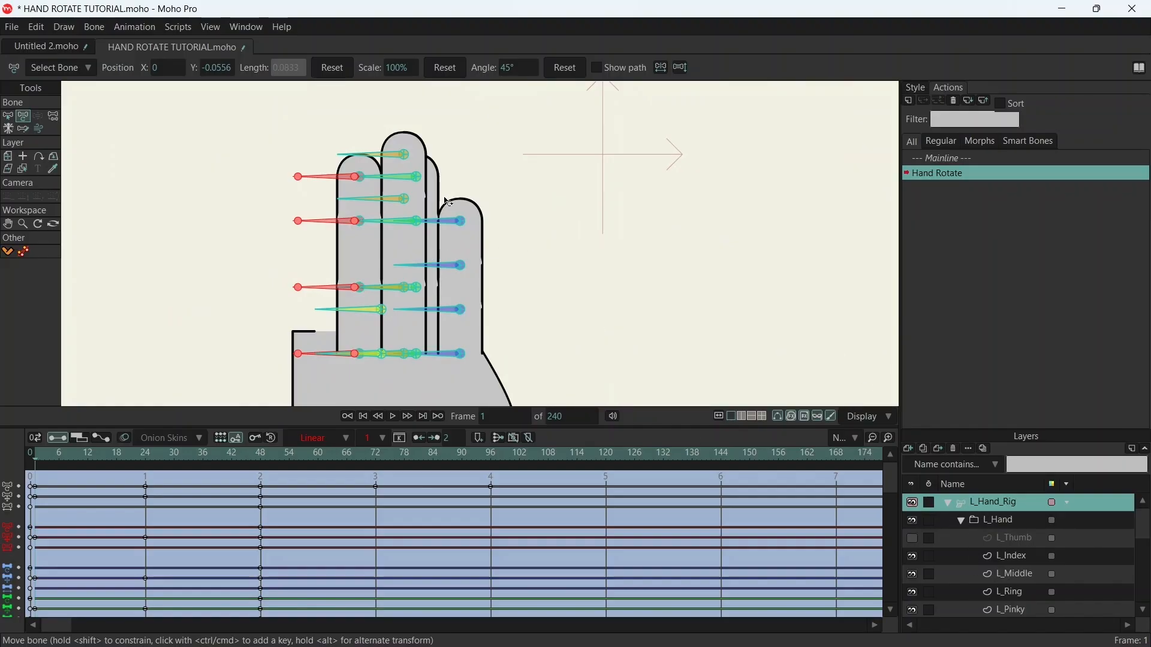
- Select the four pinky bones and move them horizontally away from the hand to clear the ring finger
key("b")
left_click_drag(451, 214, 487, 364)
key("t")
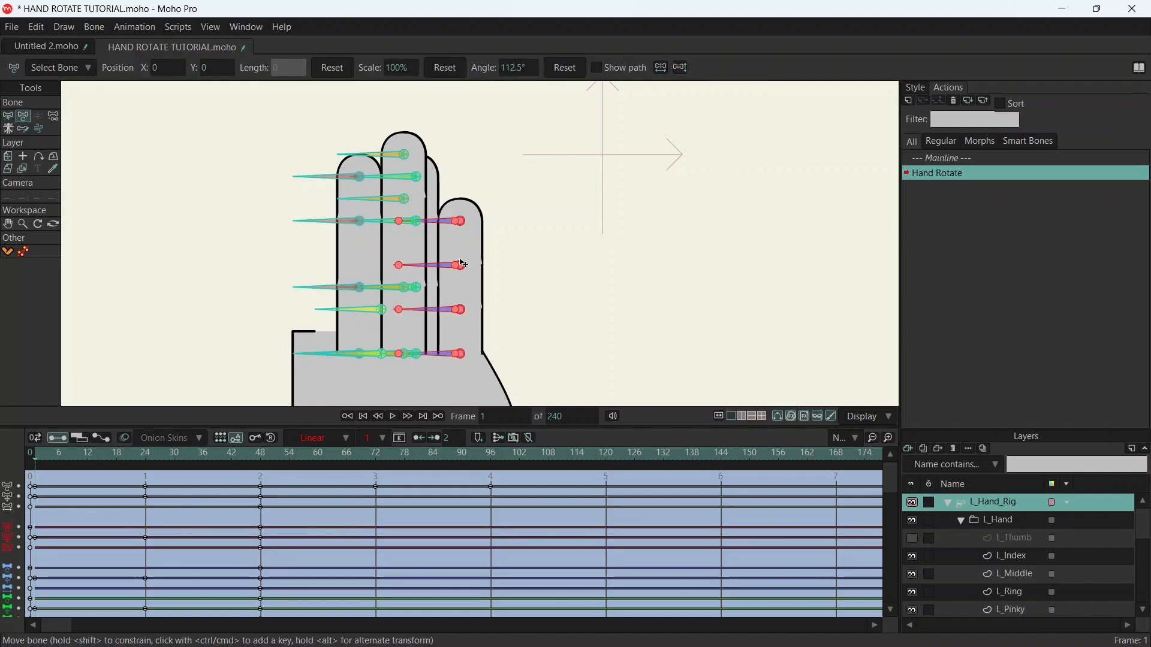
left_click_drag(457, 230, 568, 229)
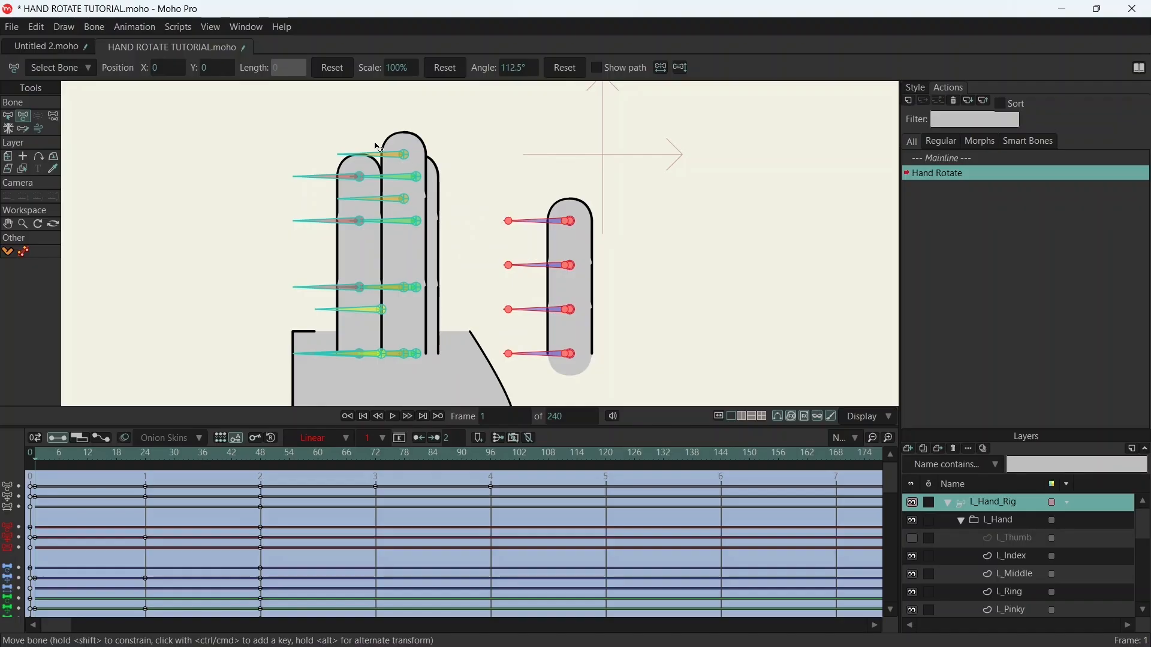
- Select the four ring finger bones and move them horizontally beside the middle finger until their side lines overlap at the base
key("b")
mouse_move(391, 168)
left_mouse_down()
mouse_move(418, 179)
mouse_move(403, 178)
left_mouse_up()
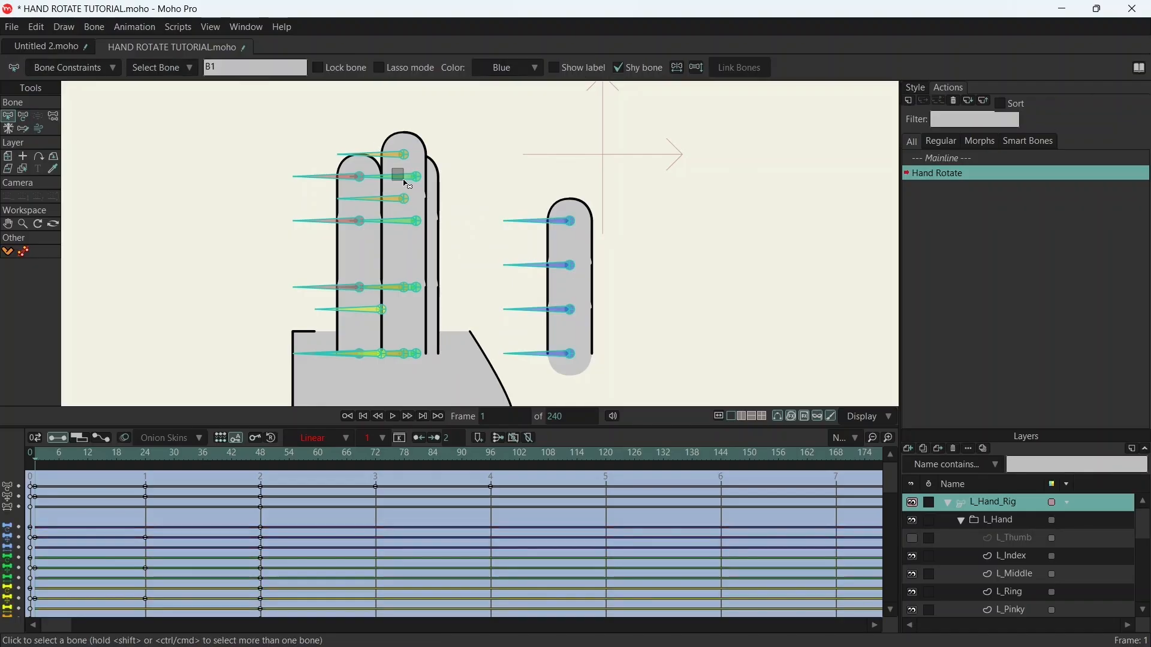
left_click(408, 235)
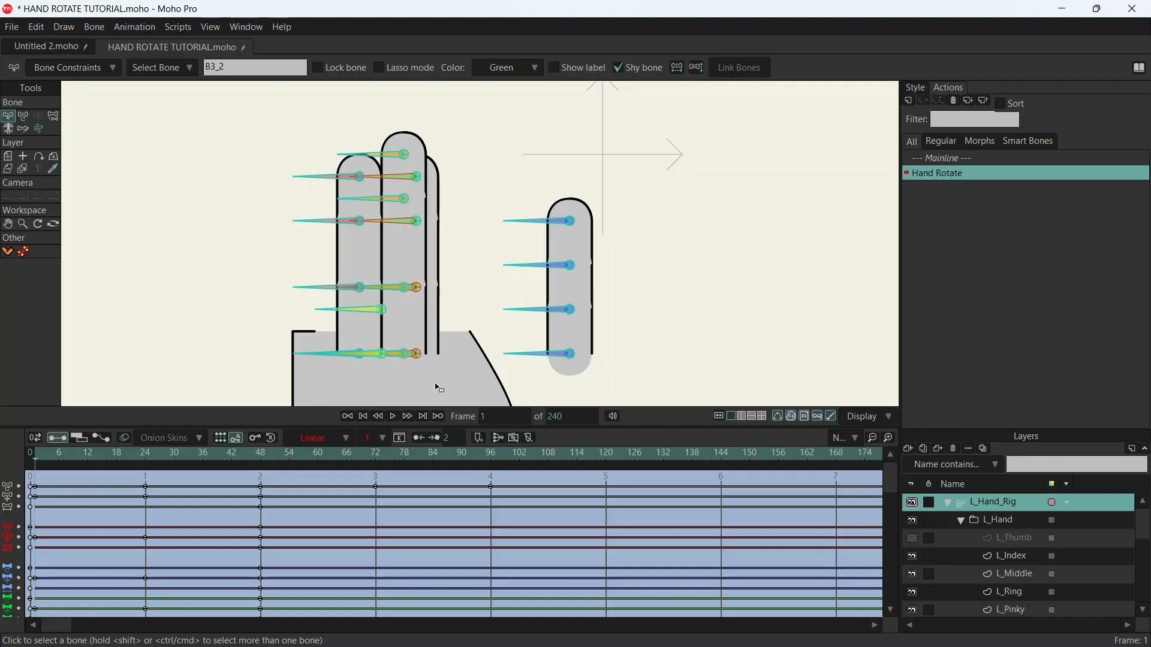
key("t")
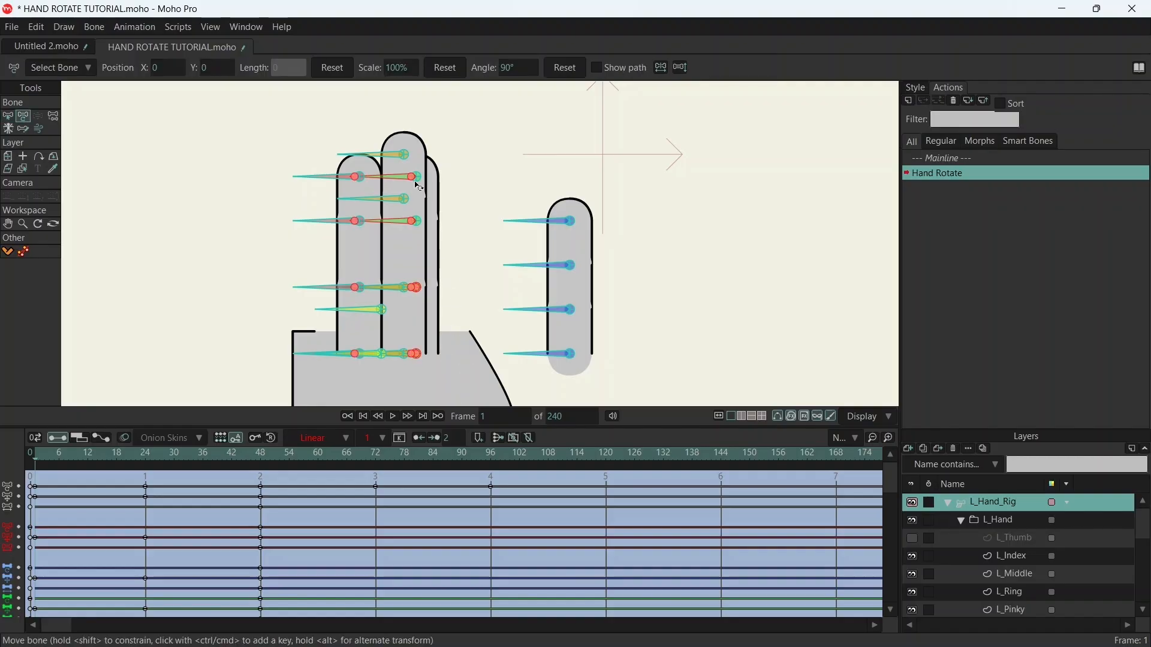
left_click_drag(416, 182, 446, 187)
scroll(434, 295, "up", 10)
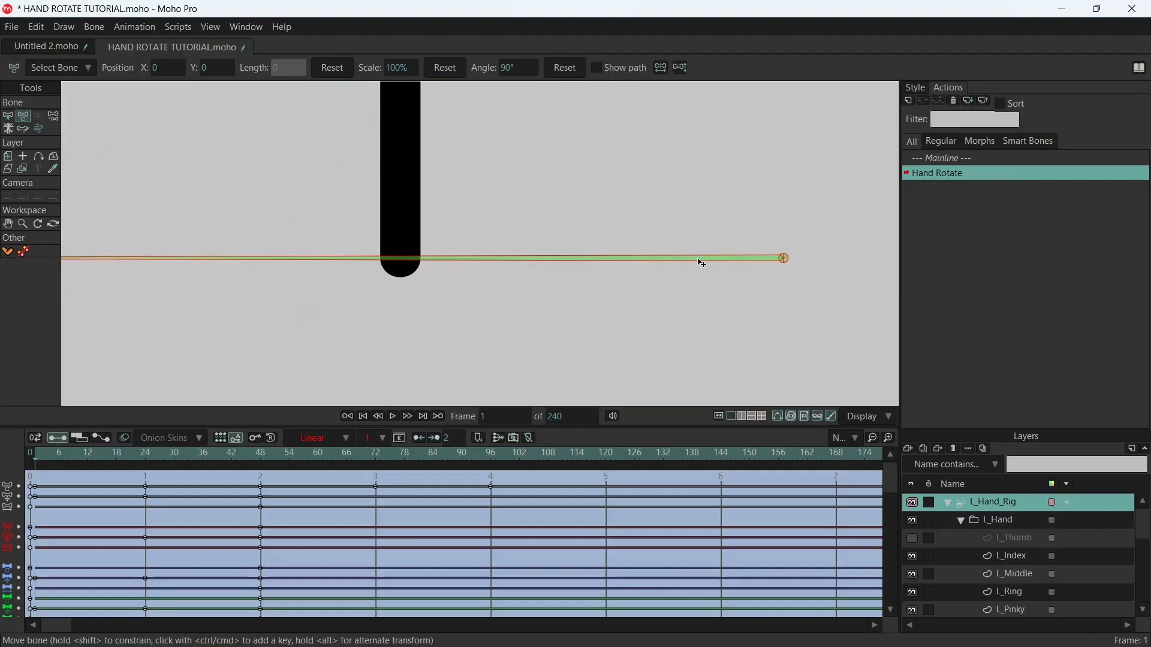
mouse_move(694, 260)
left_mouse_down()
mouse_move(717, 259)
mouse_move(696, 260)
left_mouse_up()
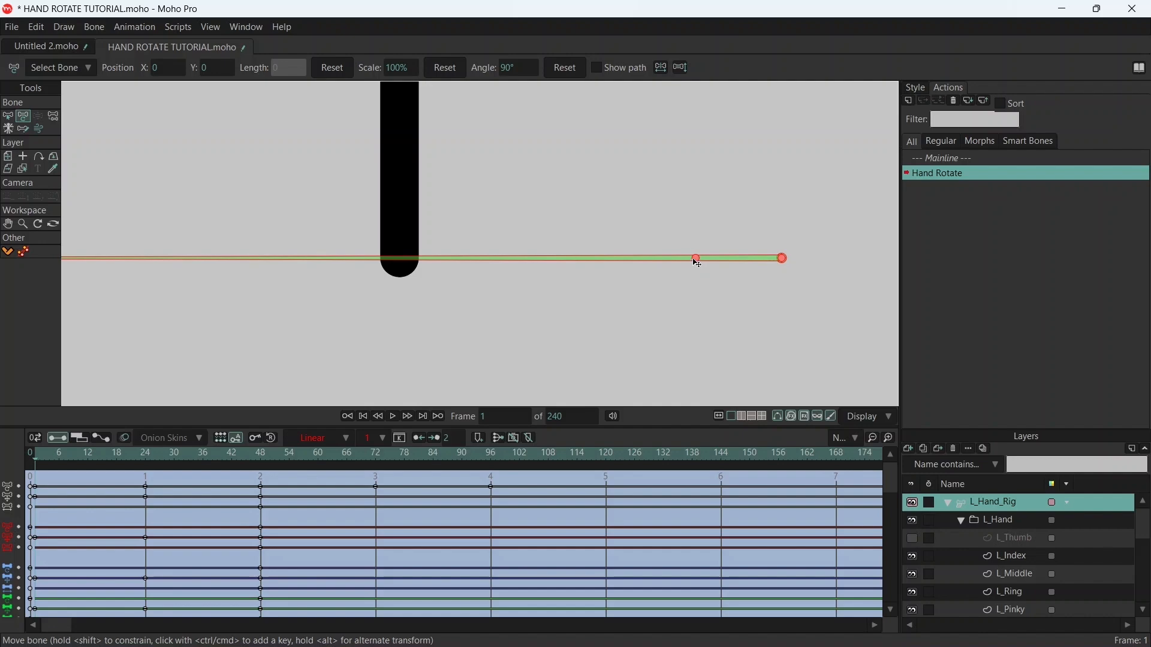
scroll(689, 198, "down", 10)
left_click_drag(699, 187, 401, 281)
scroll(454, 248, "down", 3)
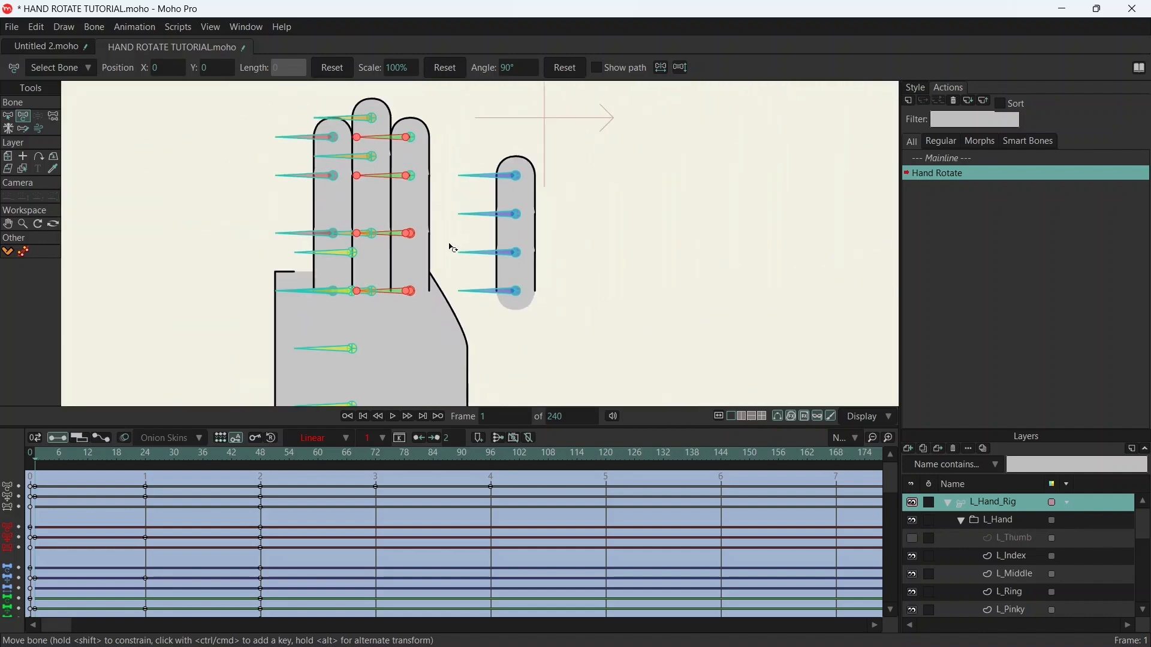
- Select the four pinky bones and move them horizontally beside the ring finger until their side lines overlap at the base
key("b")
left_click_drag(459, 149, 563, 311)
key("t")
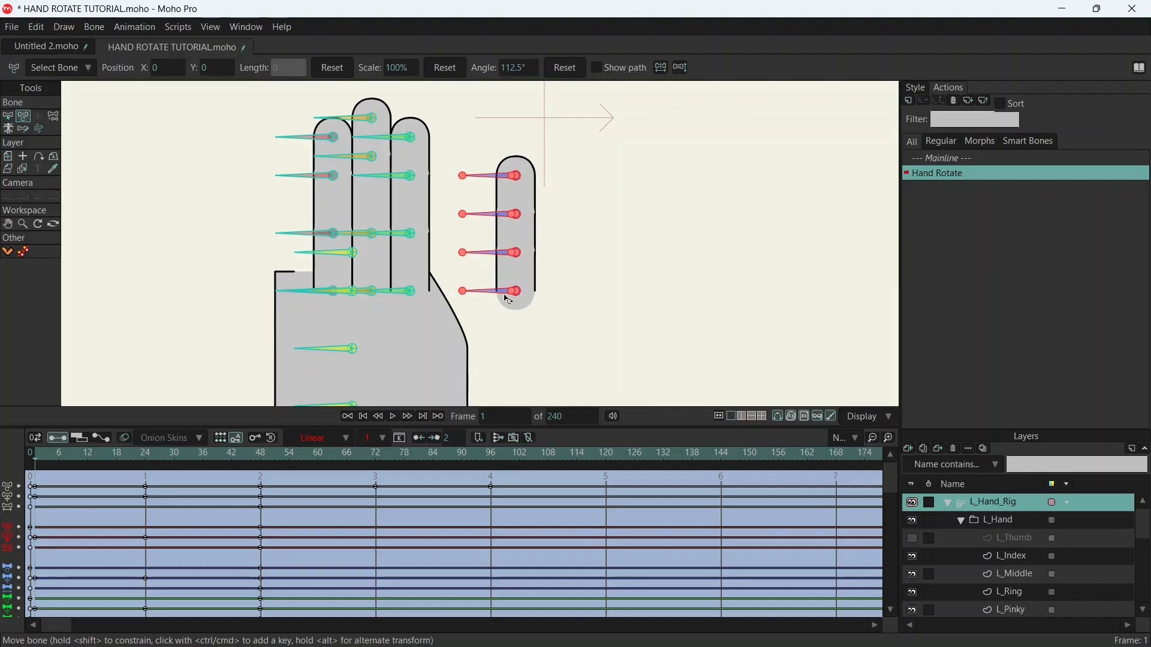
left_click_drag(516, 296, 452, 297)
scroll(422, 296, "up", 3)
scroll(433, 292, "up", 10)
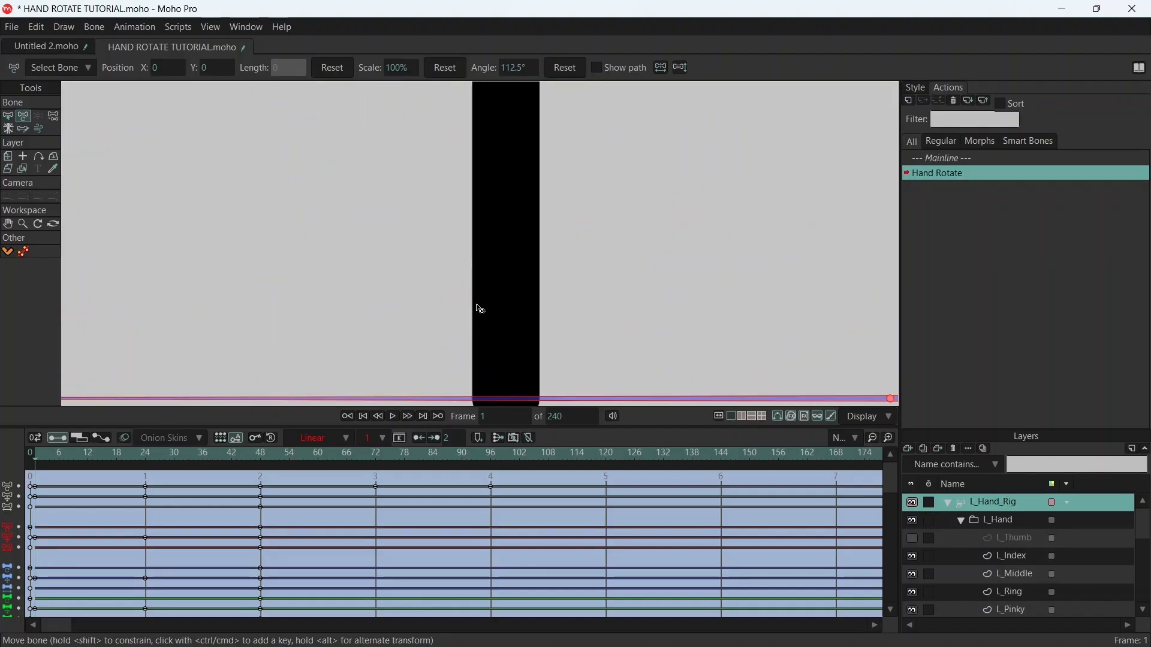
left_click_drag(539, 321, 398, 172)
left_click_drag(750, 250, 732, 255)
scroll(725, 231, "down", 8)
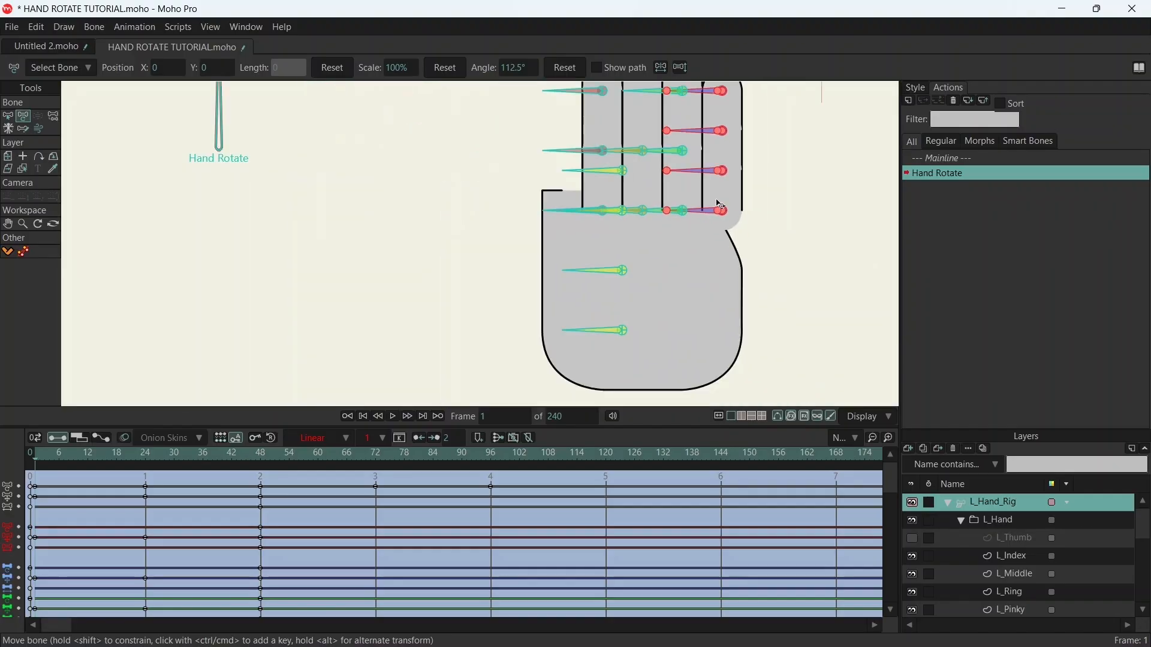
scroll(607, 252, "up", 5)
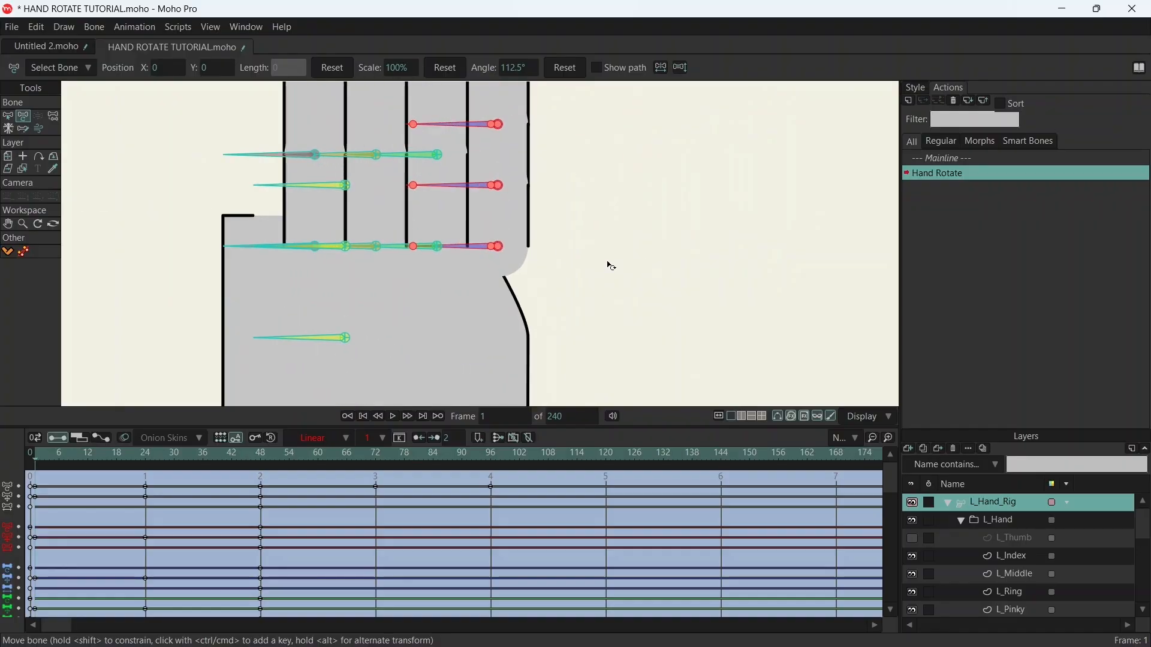
scroll(608, 265, "down", 2)
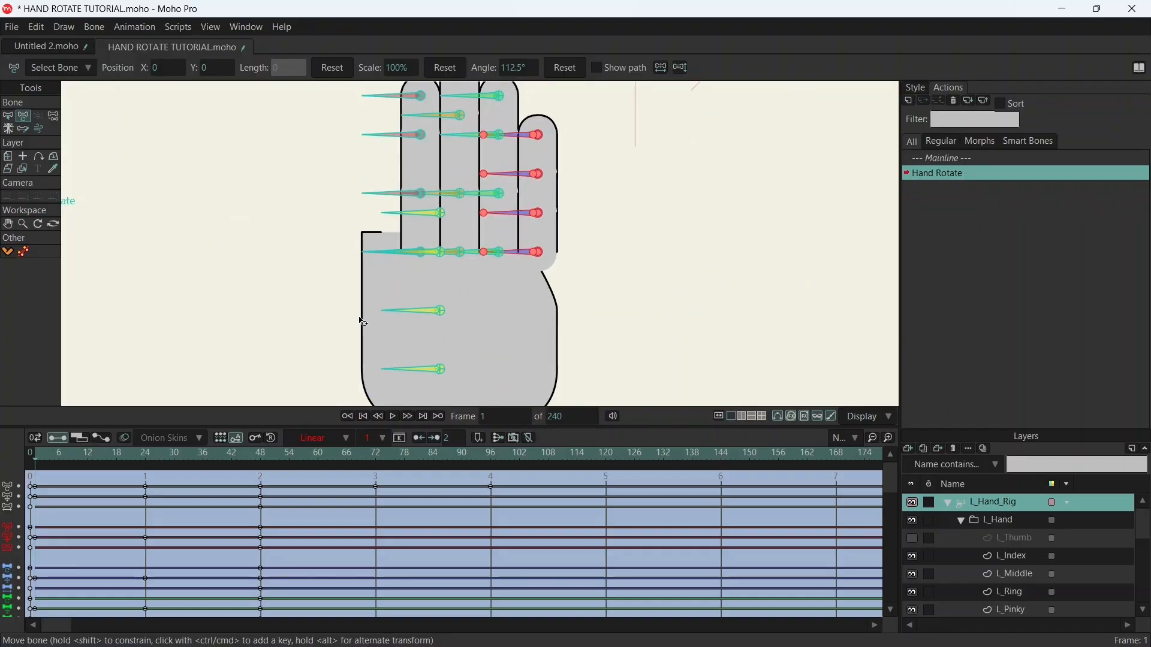
- Show the L_Thumb layer and select only the four thumb bones at frame 48
left_click(913, 538)
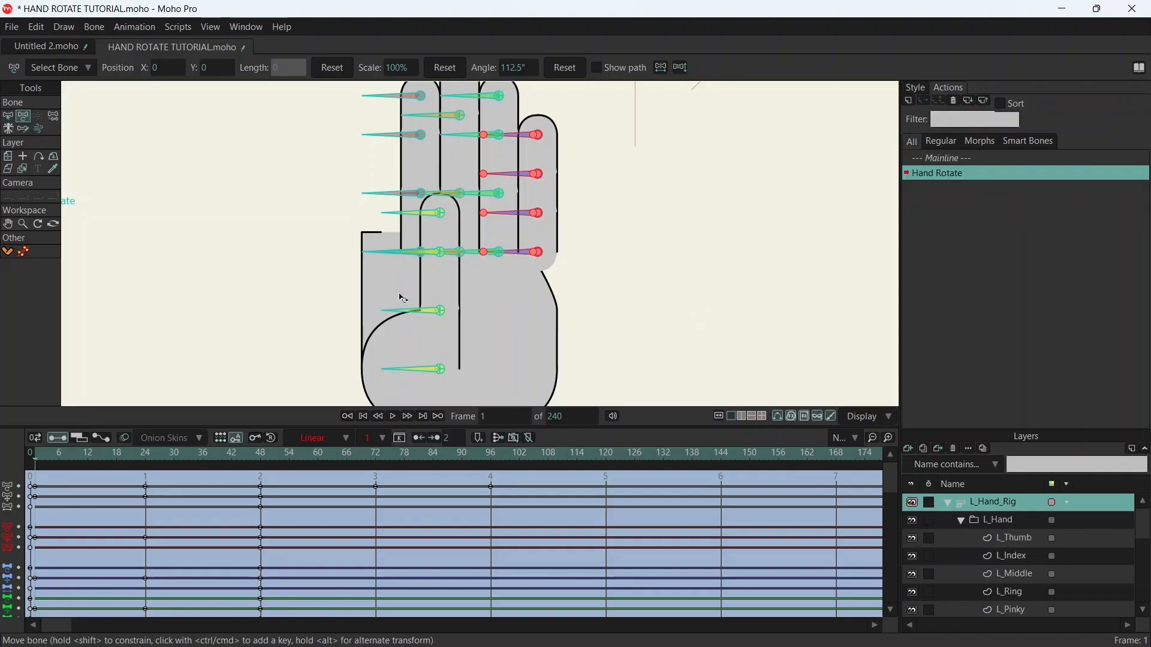
key("s")
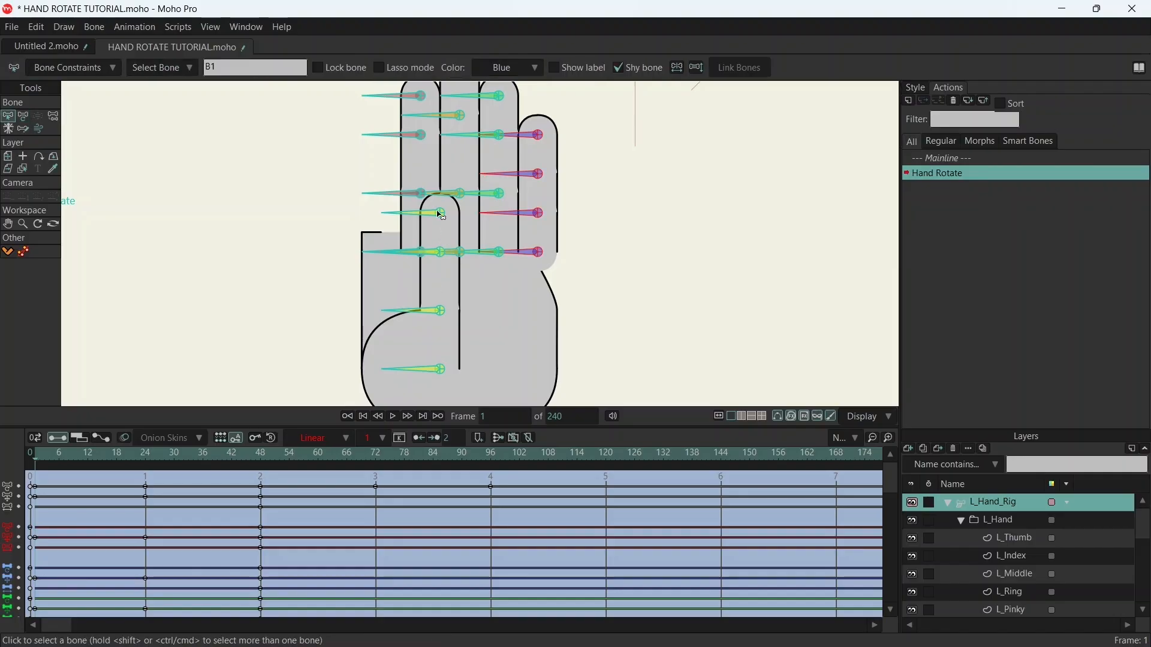
left_click(425, 213)
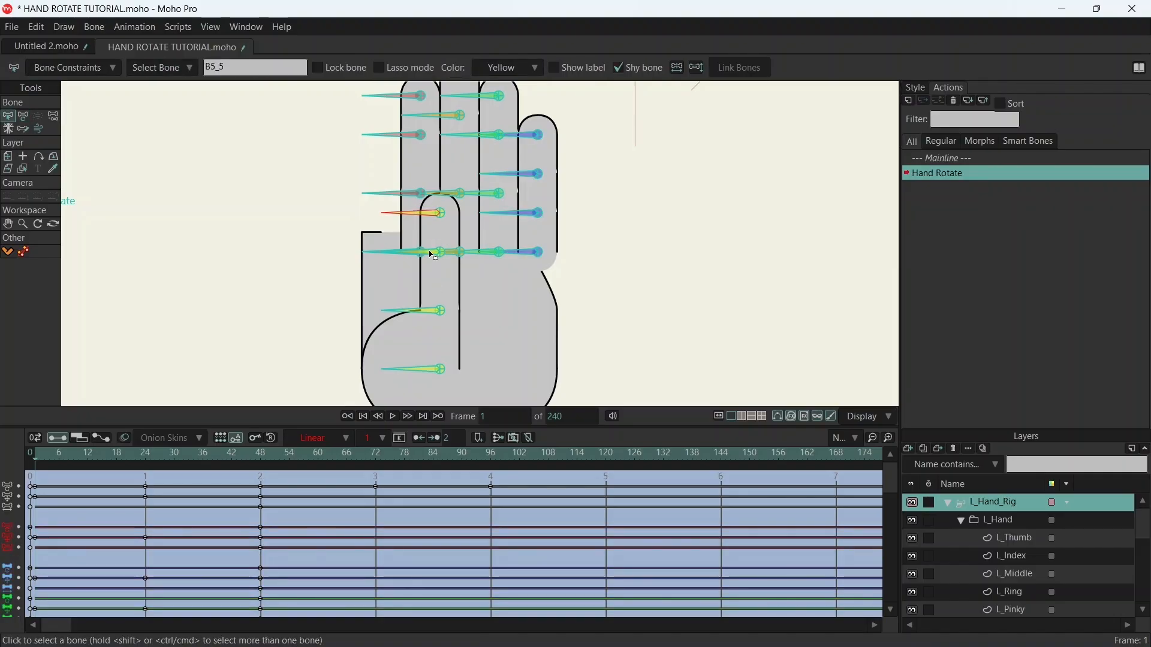
left_click_drag(192, 454, 264, 466)
left_click_drag(519, 196, 576, 394)
key("t")
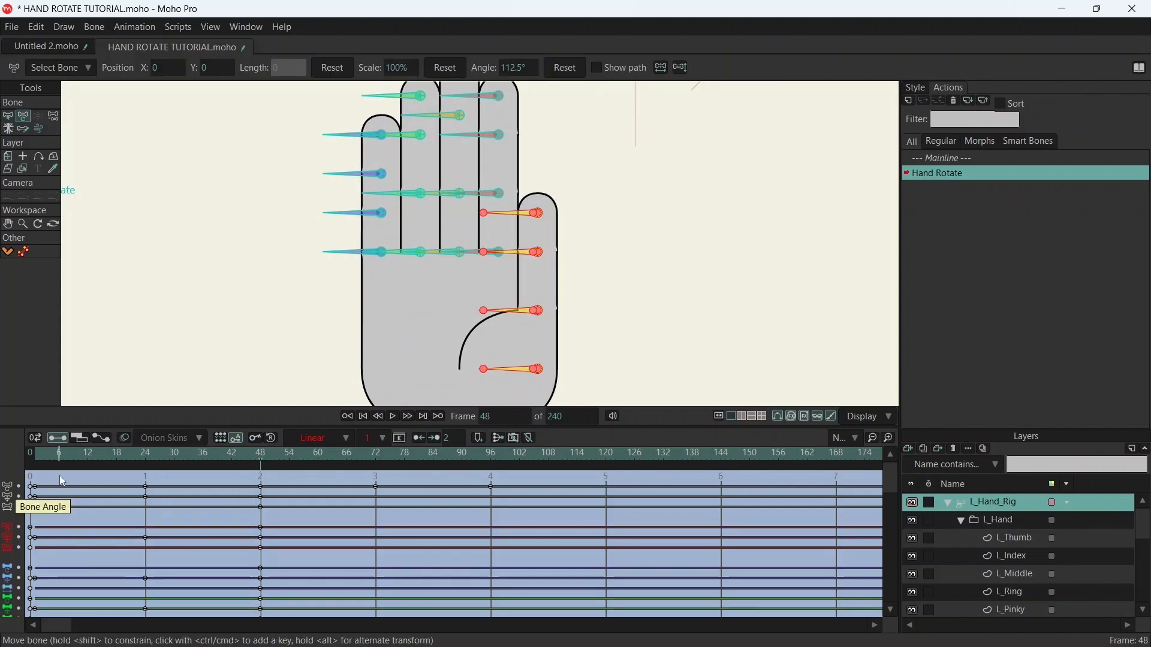
- At frame 1, move the thumb bones horizontally to the outer side of the index finger
left_click(40, 455)
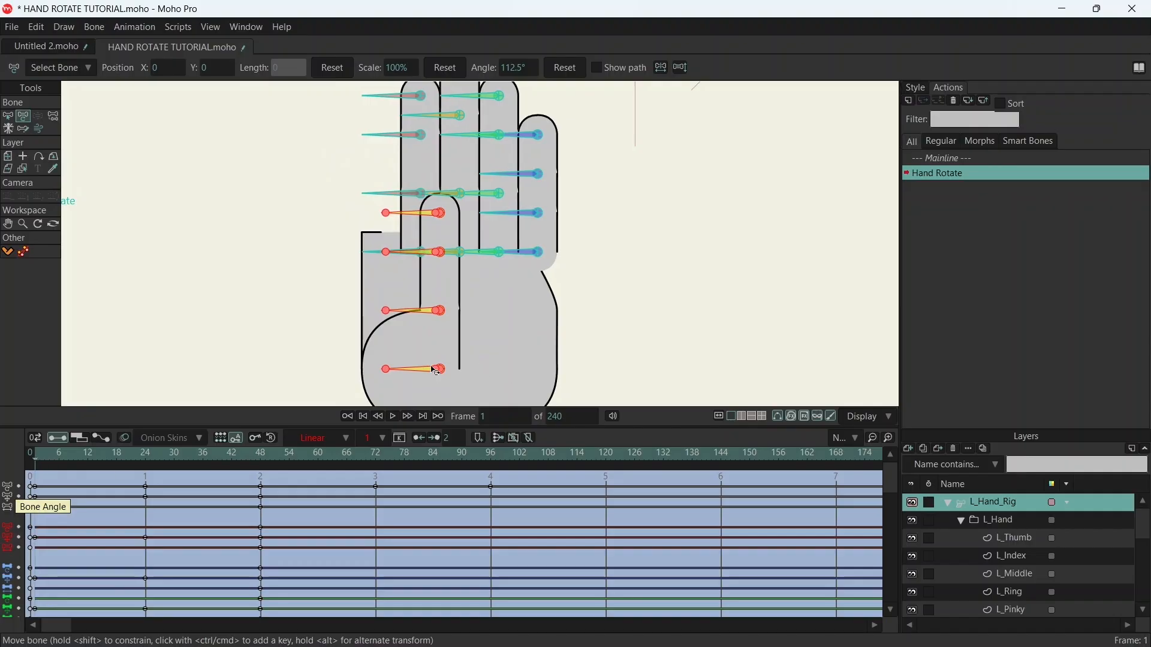
left_click_drag(440, 373, 380, 363)
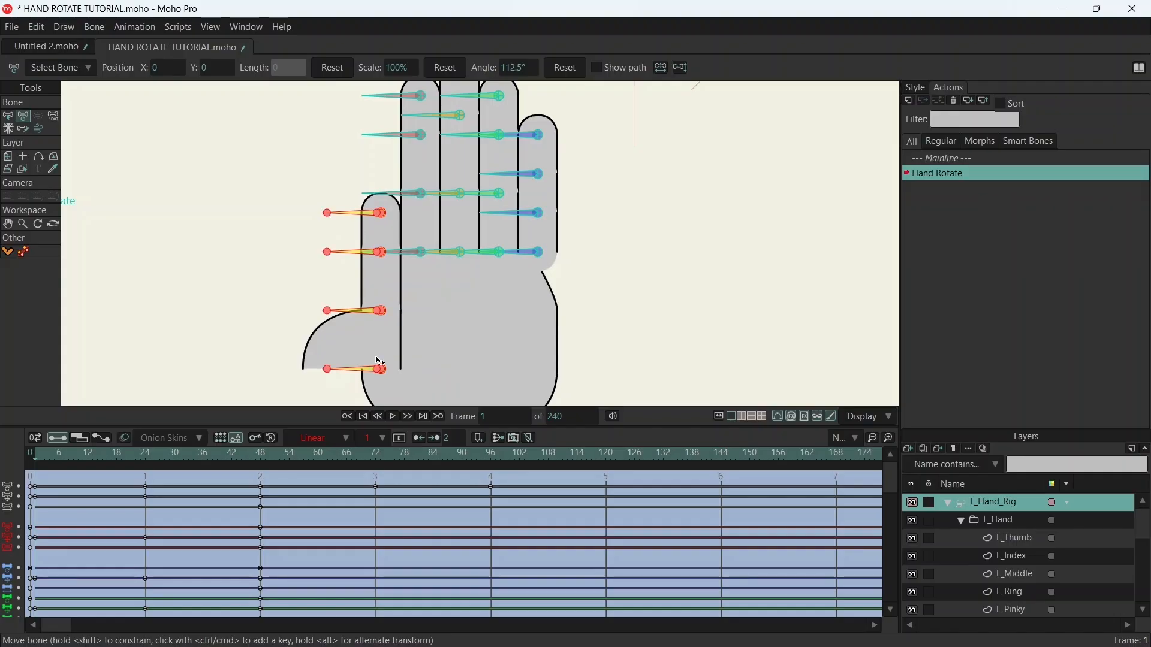
scroll(570, 226, "down", 2)
left_click_drag(594, 237, 535, 243)
scroll(387, 296, "up", 2)
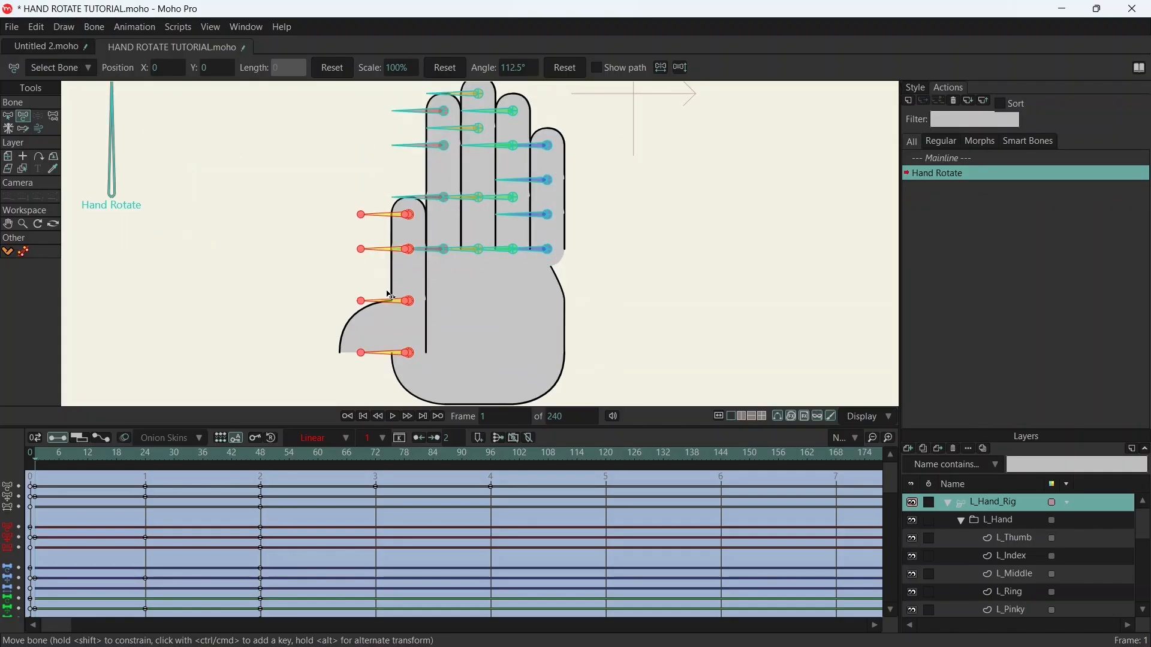
scroll(390, 295, "up", 5)
scroll(390, 295, "down", 4)
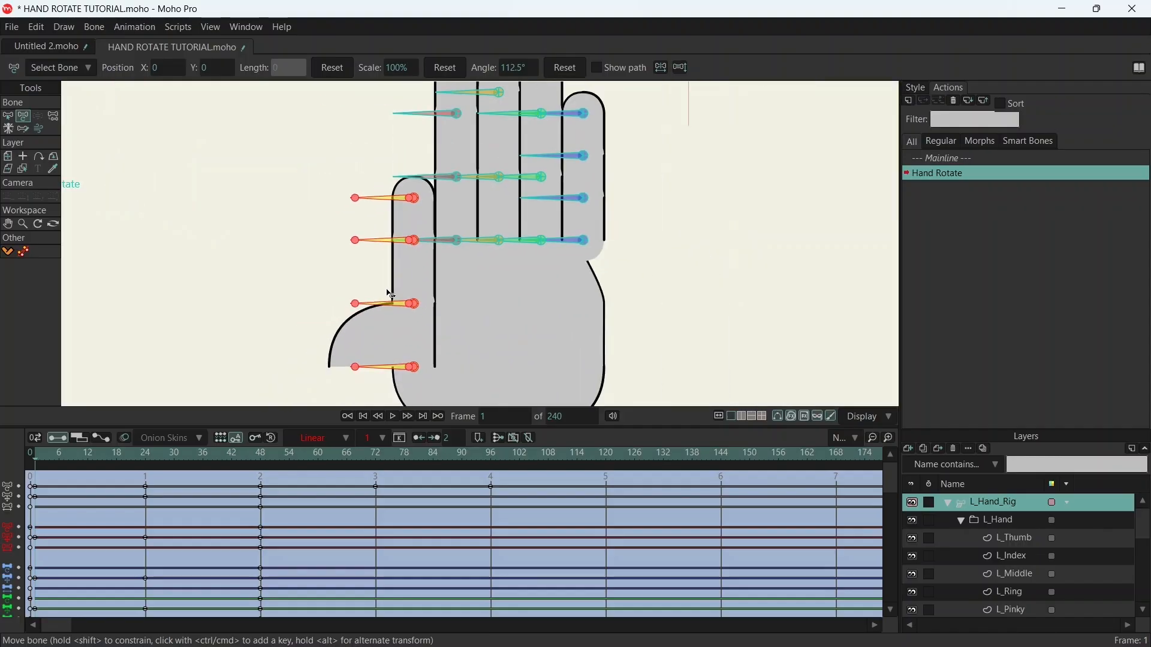
- Fine-tune the thumb bones horizontally at frame 1 until the thumb's inner line overlaps the index finger's outer line at its base
scroll(420, 211, "up", 5)
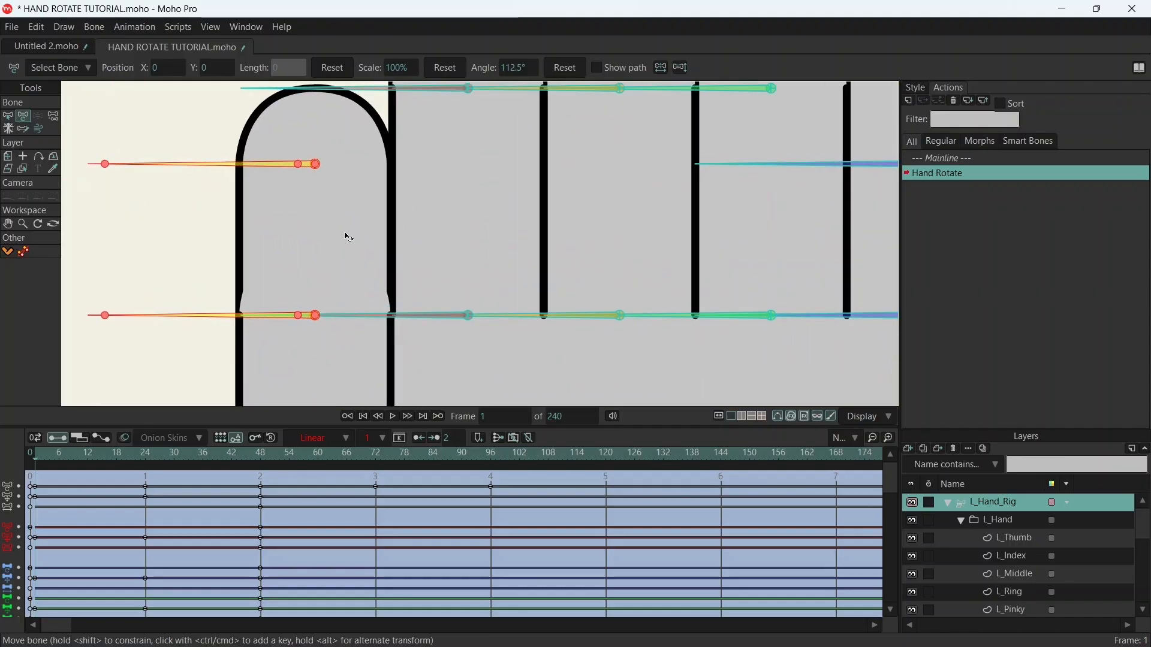
scroll(352, 236, "up", 3)
scroll(465, 180, "down", 2)
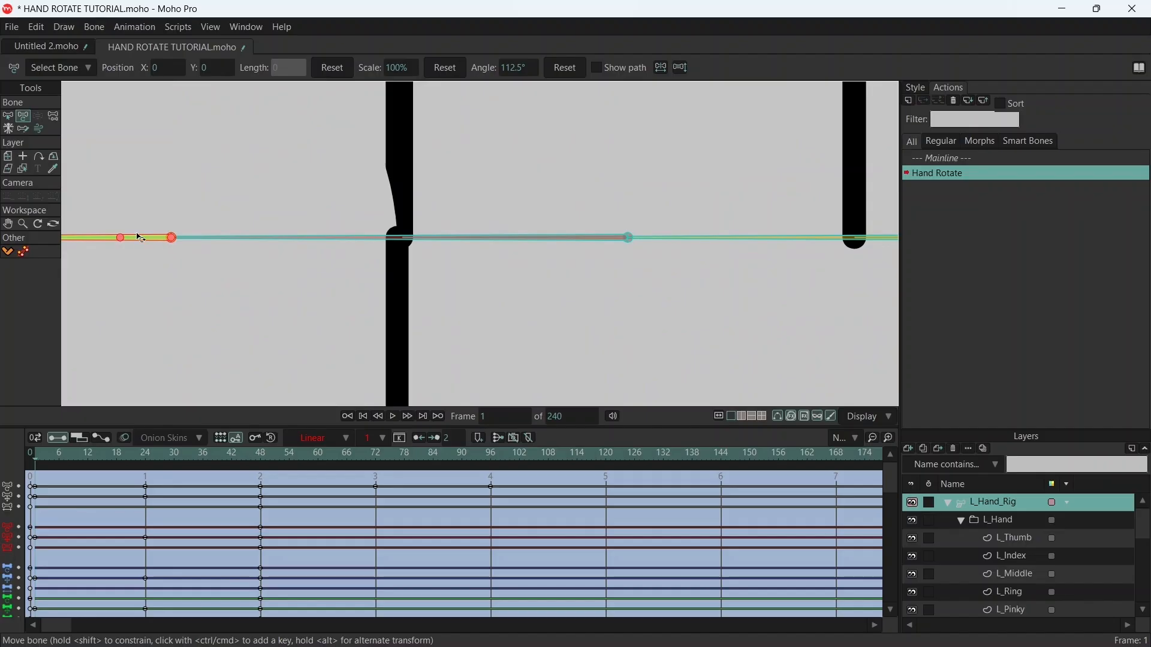
left_click_drag(125, 241, 128, 241)
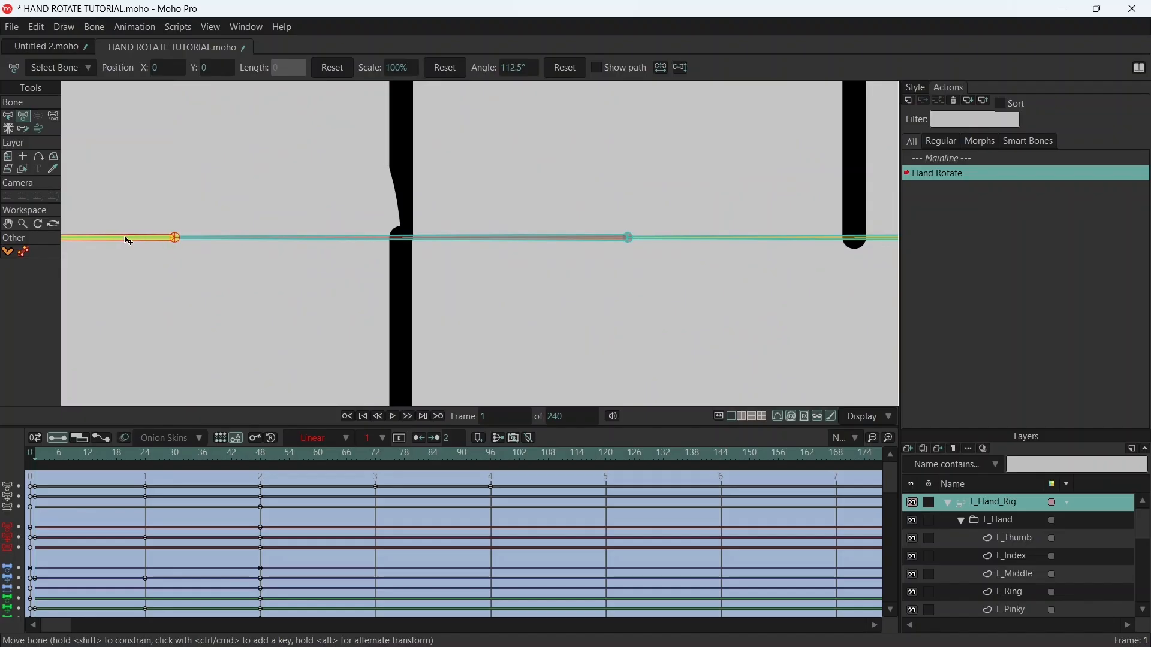
left_click_drag(124, 237, 124, 236)
scroll(126, 241, "down", 10)
scroll(346, 232, "up", 5)
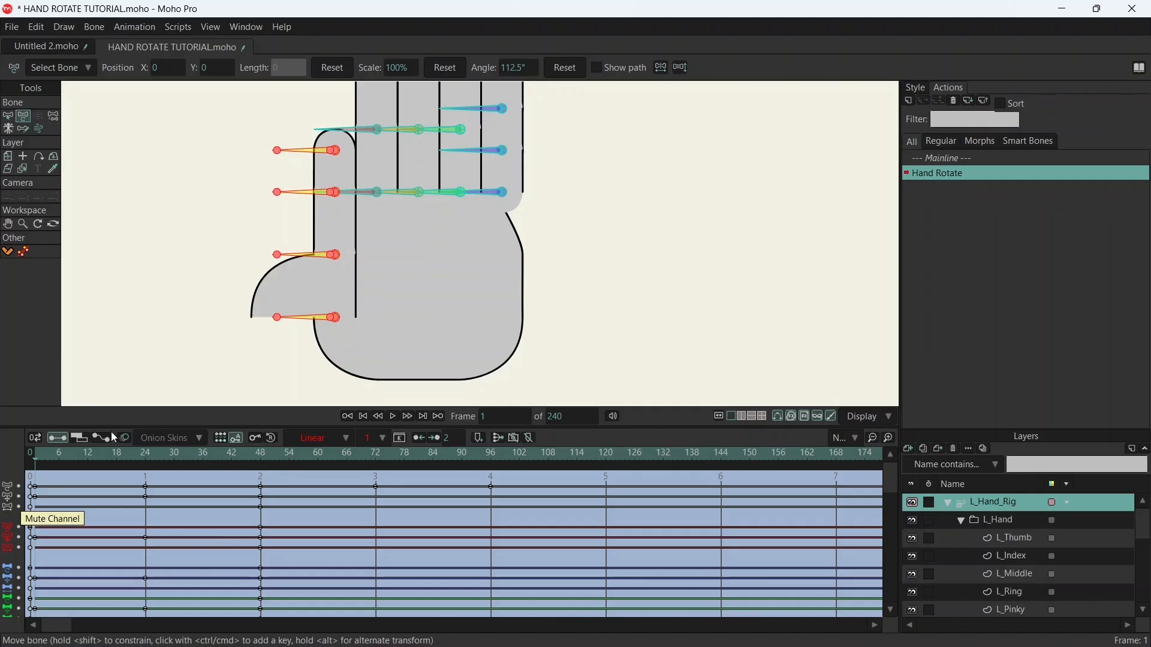
- Go to frame 72 of the Hand Rotate action and select the four pinky bones for moving
scroll(489, 205, "down", 3)
left_click_drag(523, 207, 450, 269)
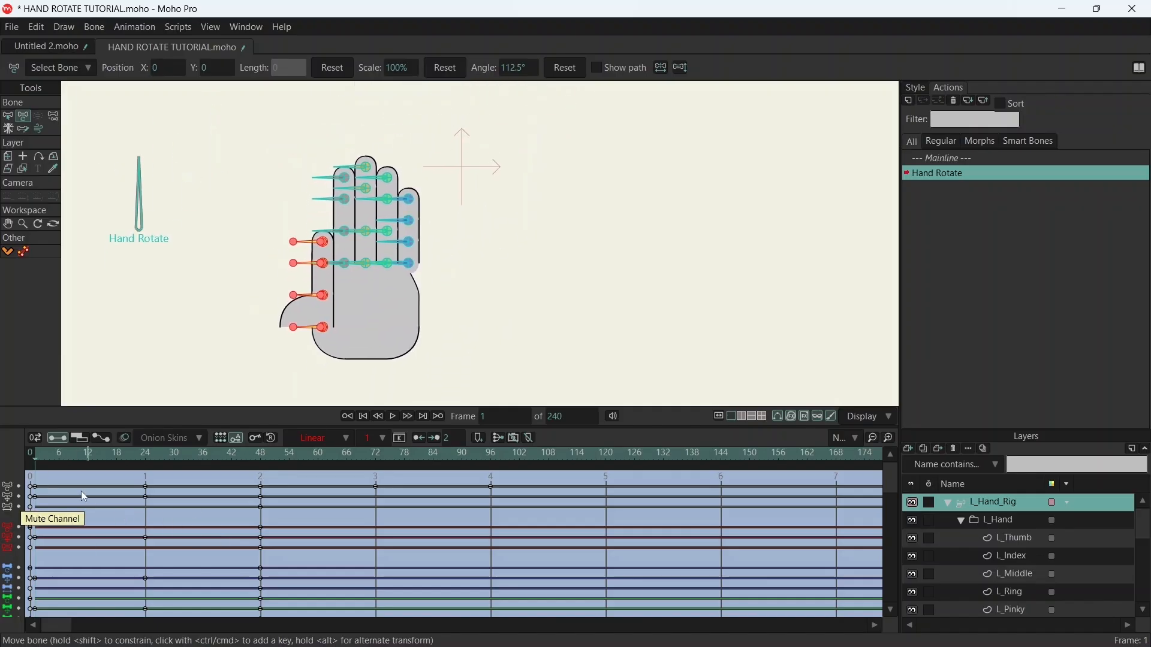
left_click_drag(258, 455, 378, 483)
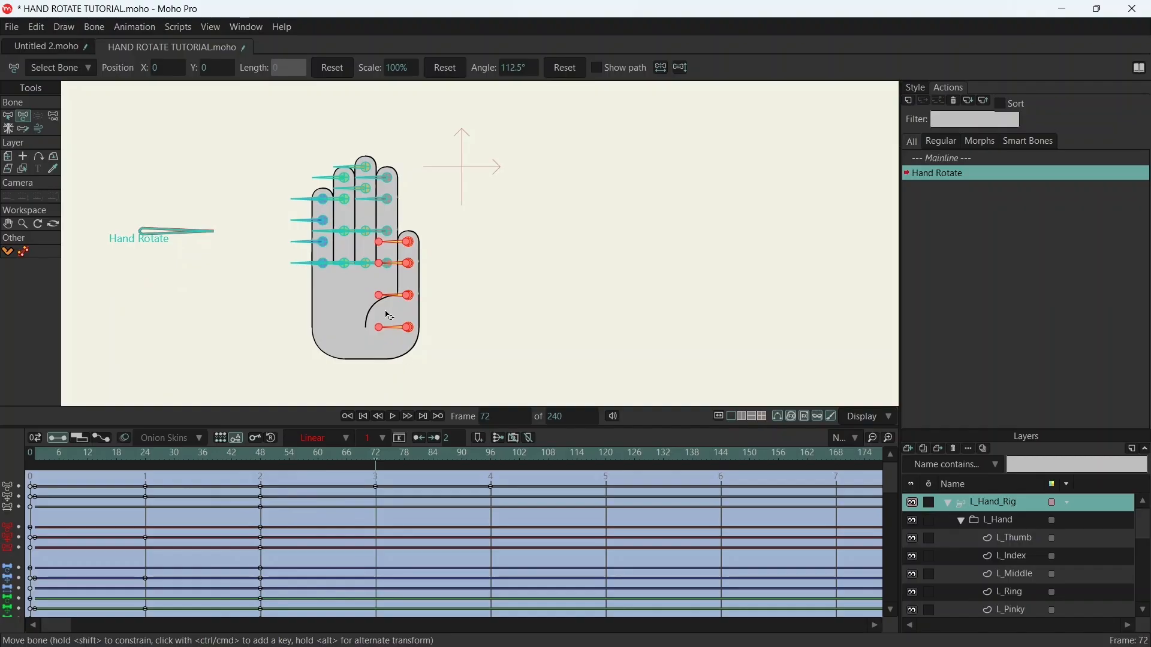
scroll(359, 189, "up", 2)
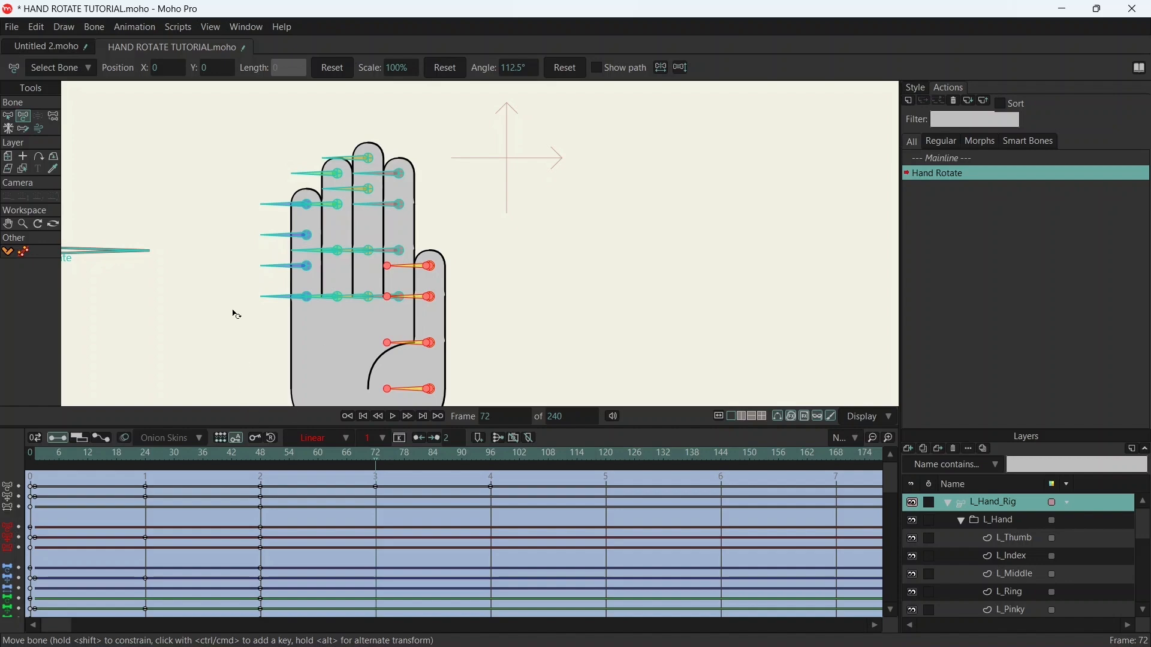
key("b")
left_click_drag(247, 190, 291, 343)
key("t")
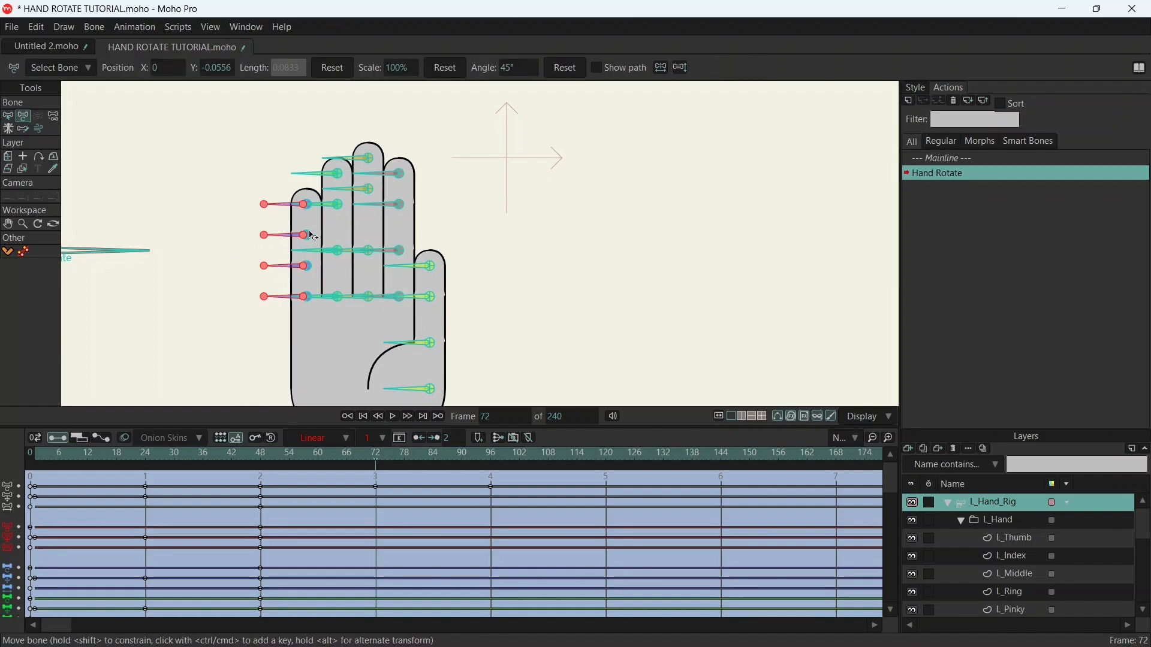
- Hide the L_Middle layer and move the pinky bones horizontally into the middle finger's place, lining up the side lines at the base
scroll(321, 209, "up", 4)
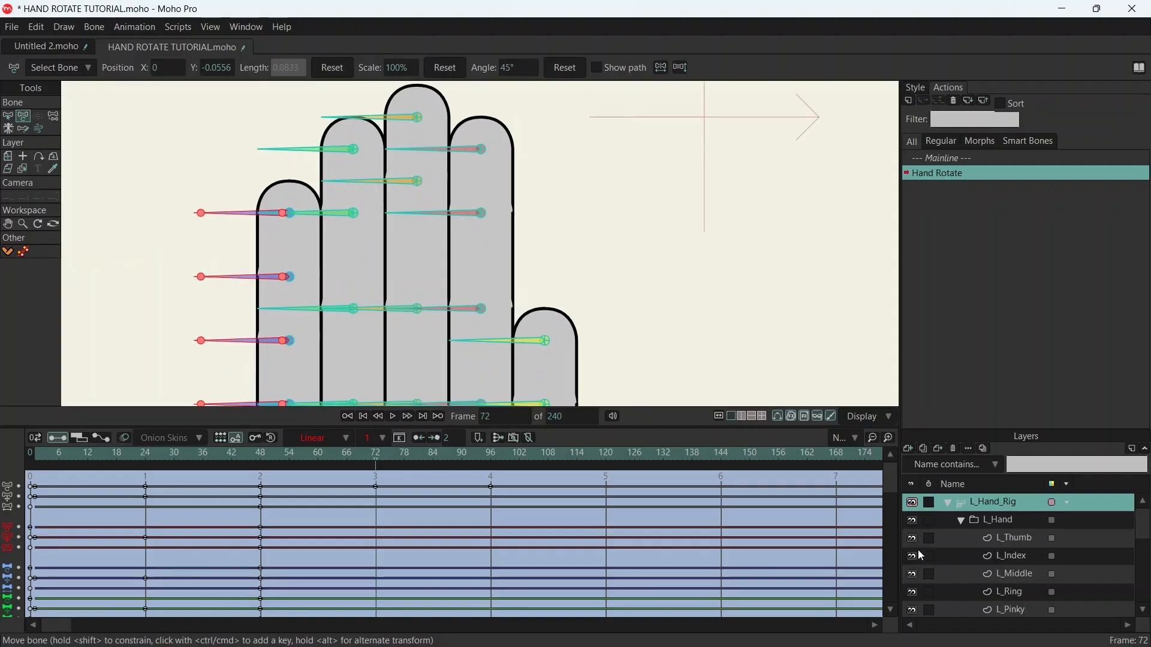
left_click(914, 577)
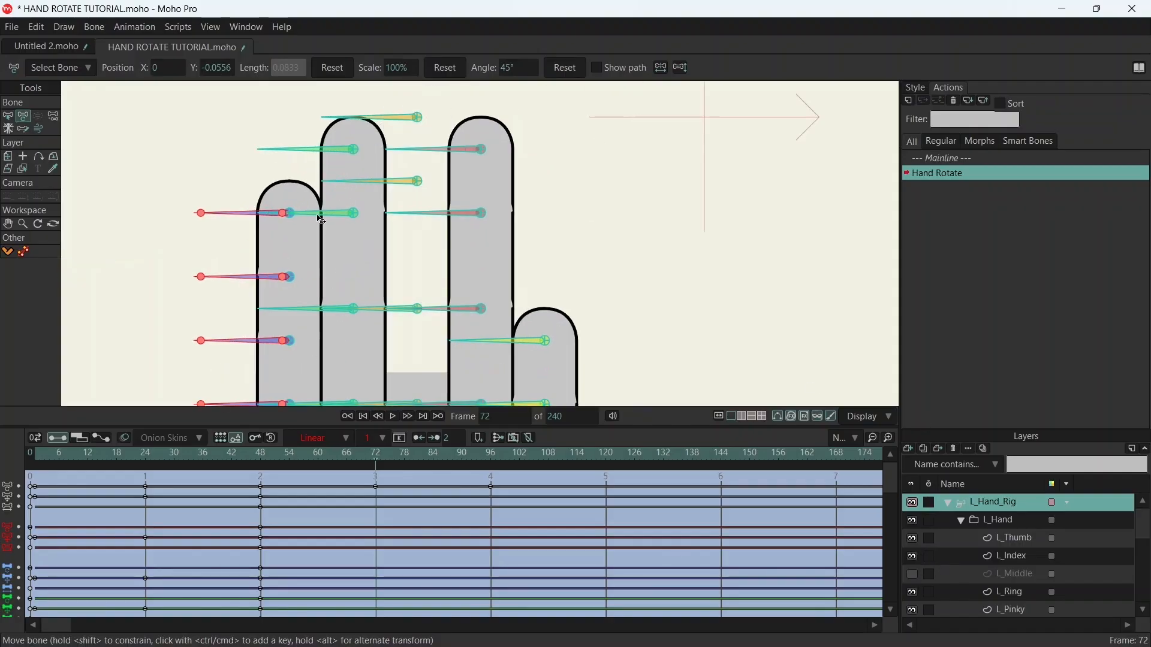
left_click_drag(287, 217, 412, 215)
left_click_drag(453, 333, 436, 138)
scroll(431, 219, "up", 9)
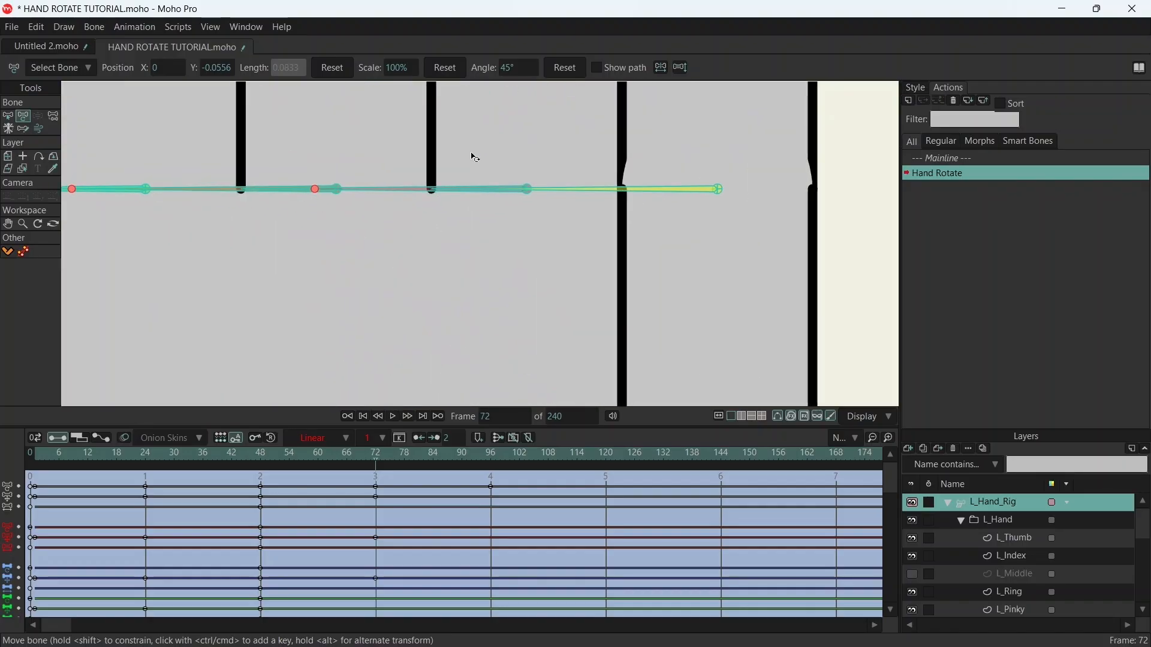
scroll(383, 180, "down", 6)
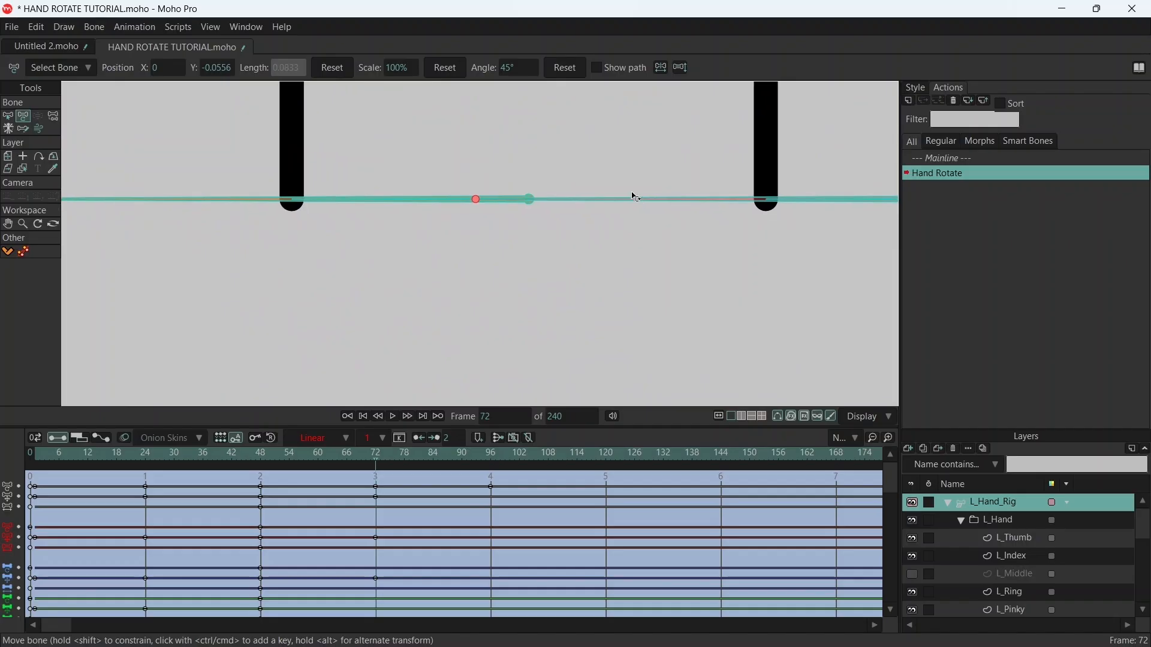
left_click_drag(639, 140, 469, 262)
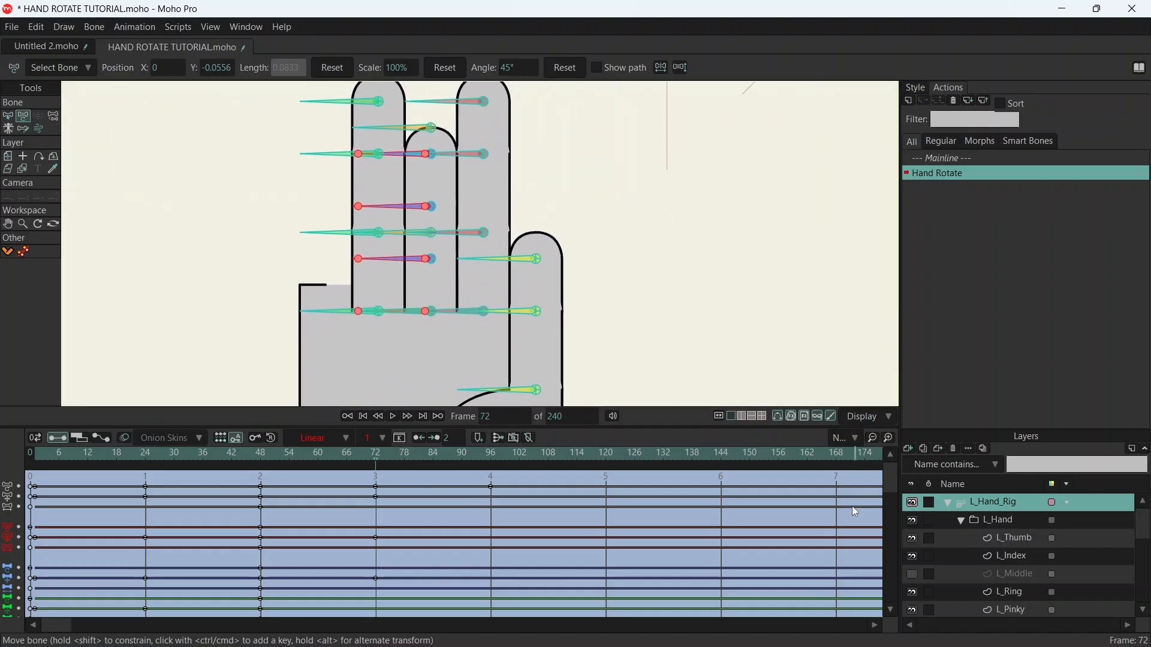
- Select only the four ring finger bones at frame 48, ready for moving, and return to frame 72
left_click(262, 458)
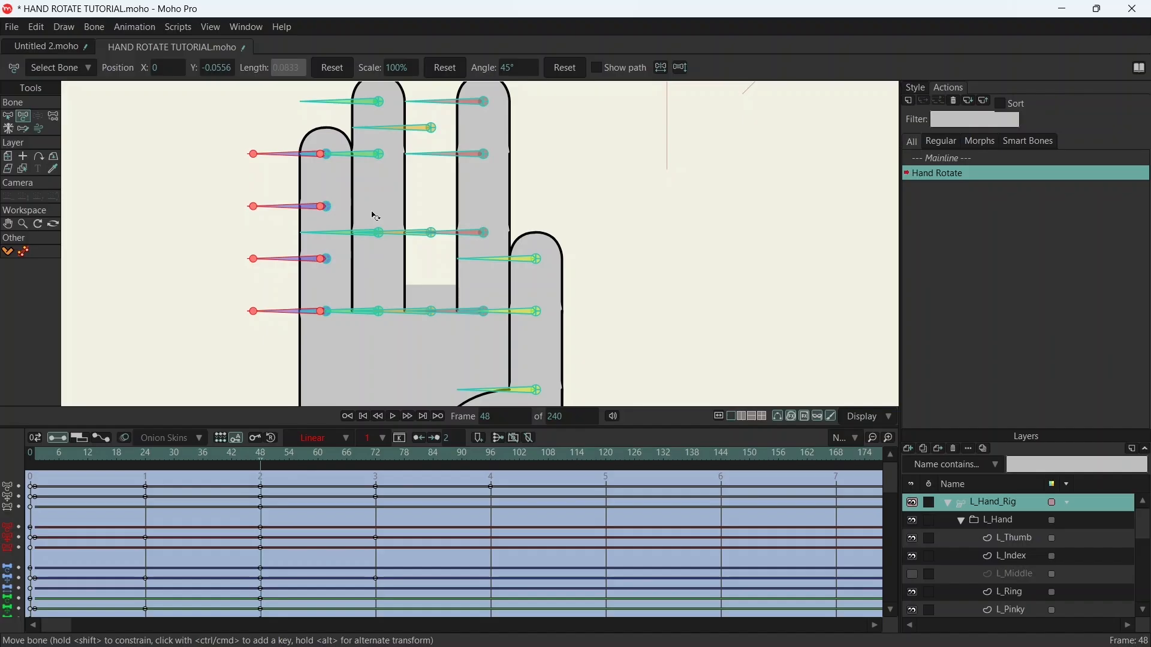
key("b")
left_click_drag(409, 172, 412, 215)
left_click_drag(340, 132, 364, 383)
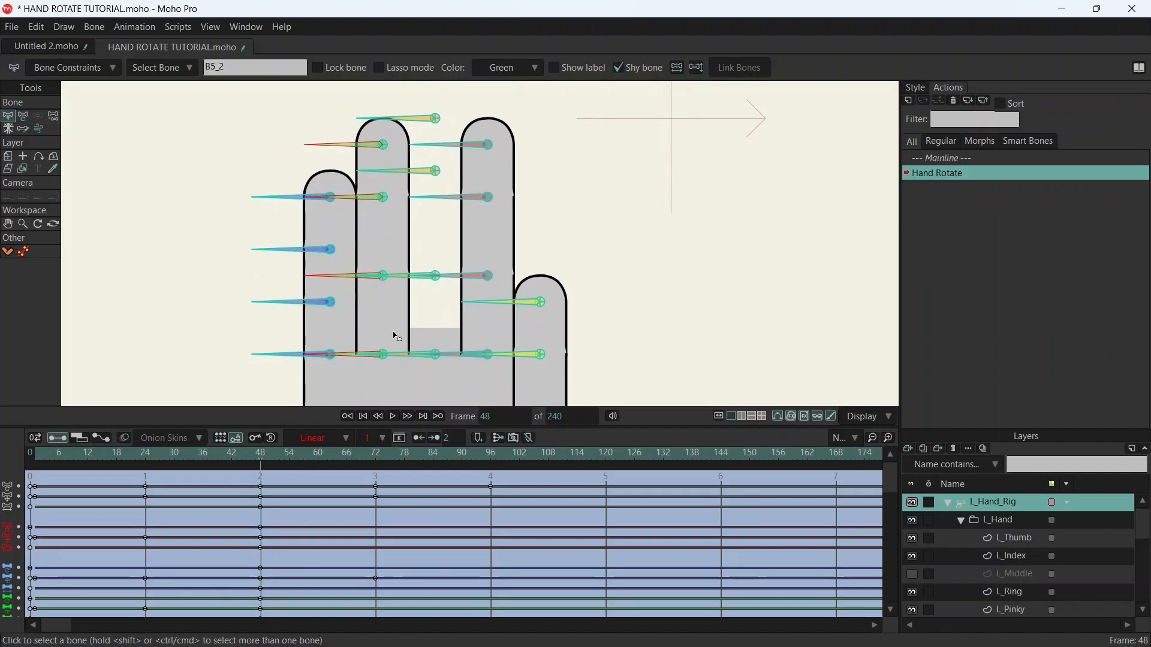
key("t")
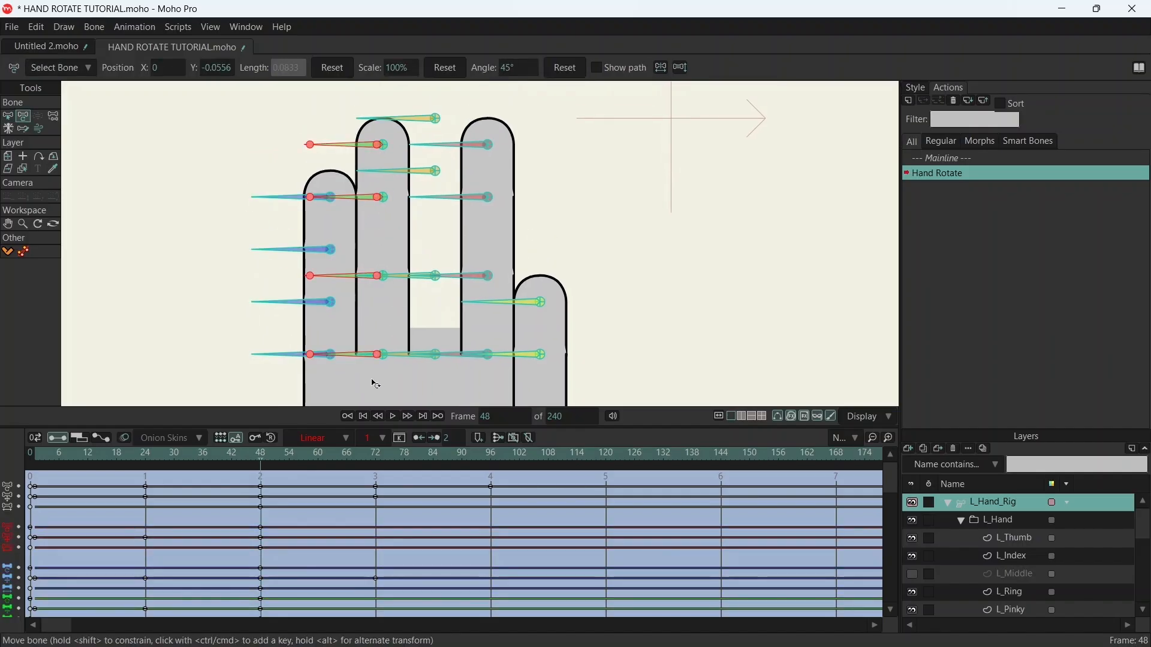
left_click(380, 453)
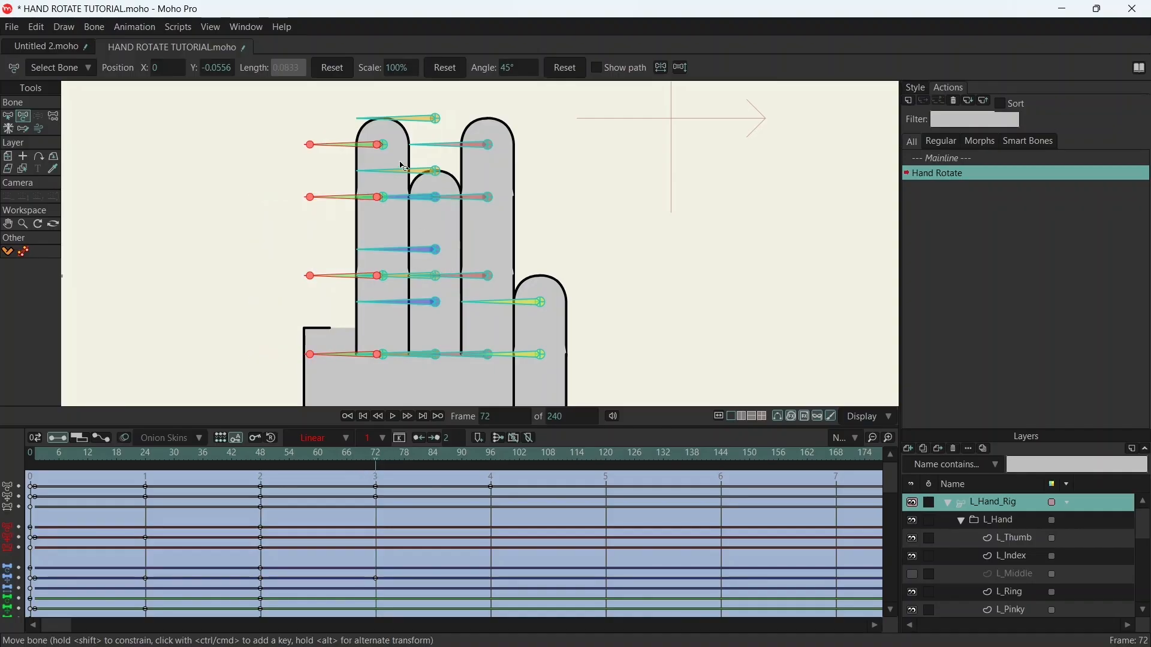
- Move the ring finger bones horizontally onto the pinky at frame 72 until their side lines overlap exactly at the base
left_click_drag(381, 146, 435, 146)
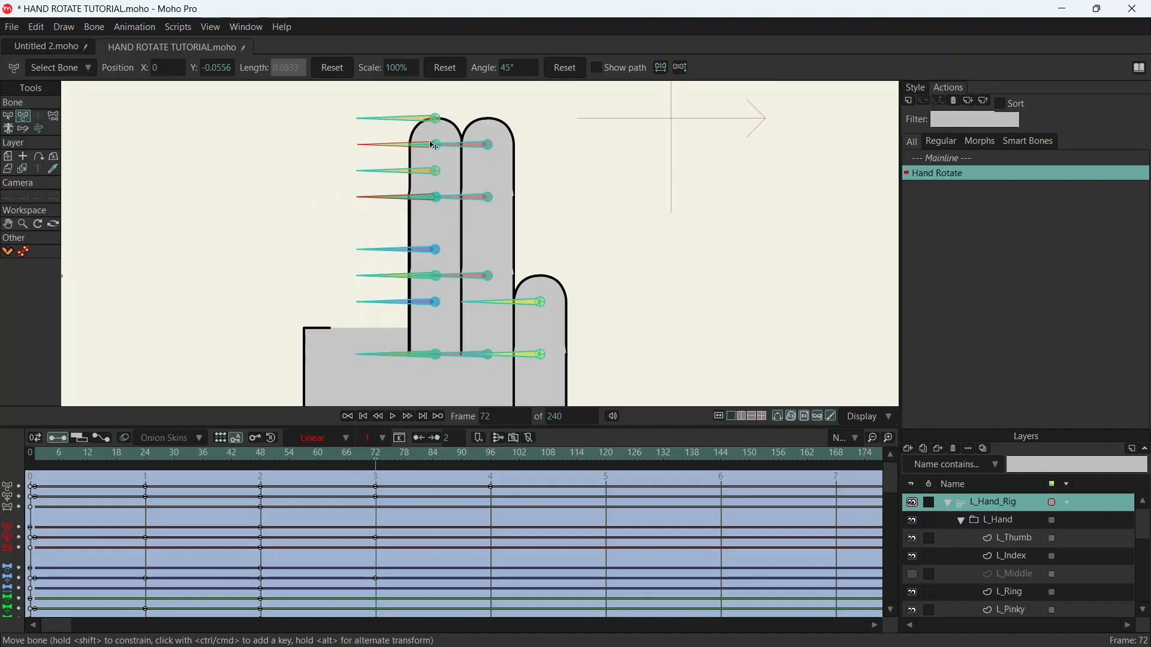
scroll(405, 359, "up", 12)
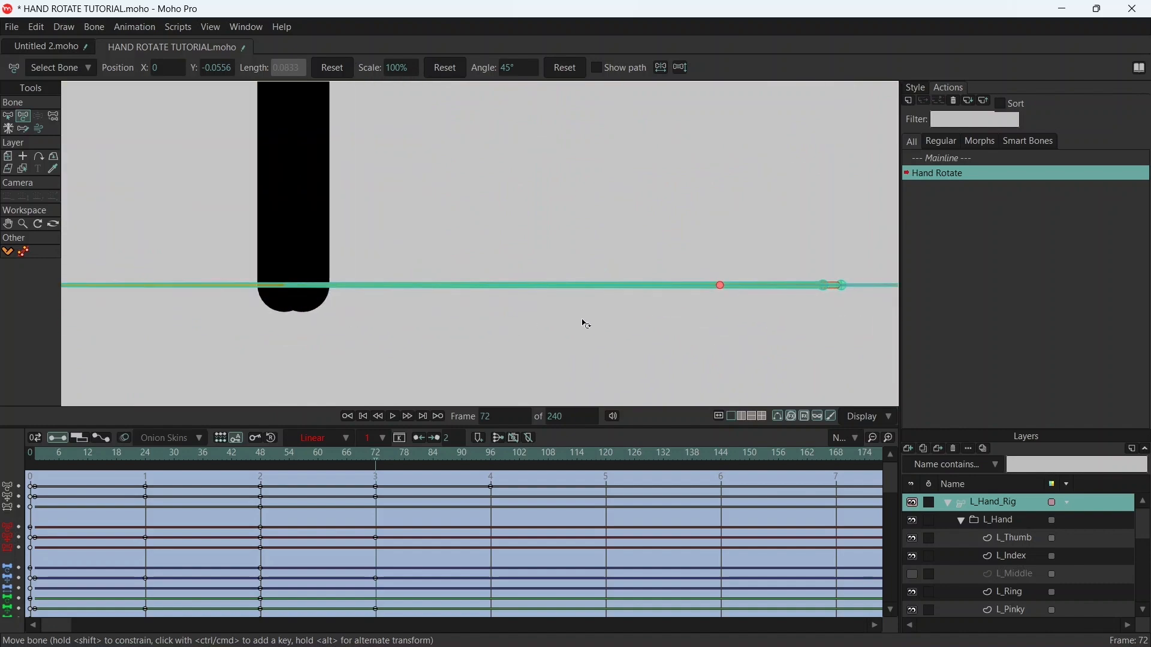
left_click_drag(725, 289, 709, 289)
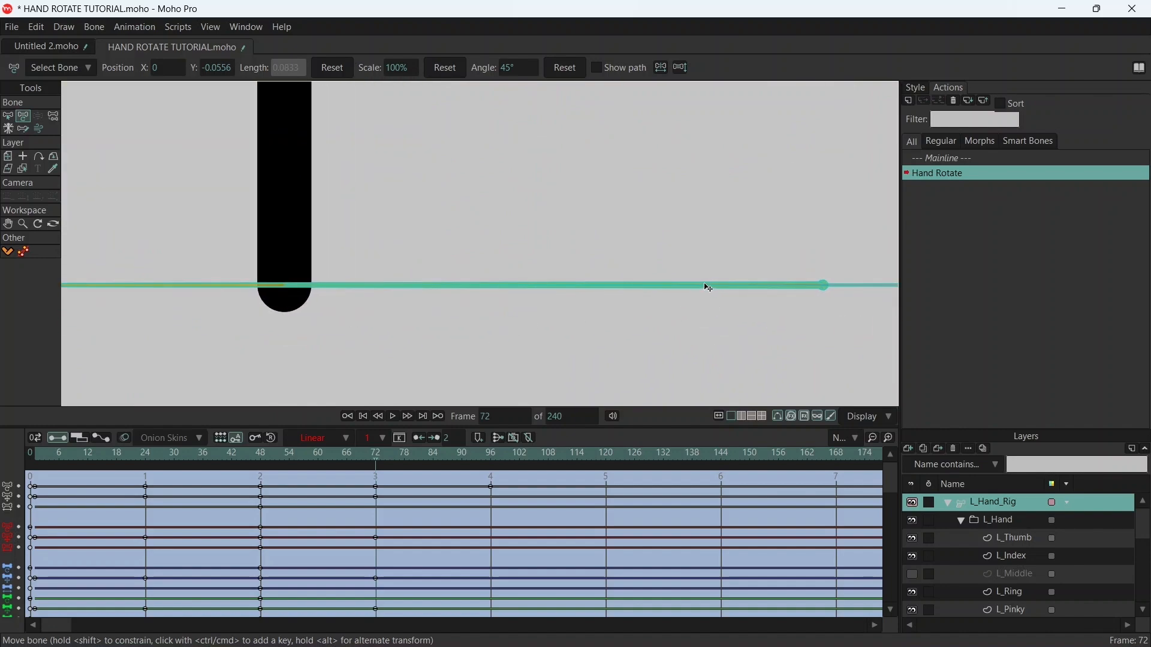
scroll(683, 225, "down", 12)
left_click_drag(689, 147, 584, 305)
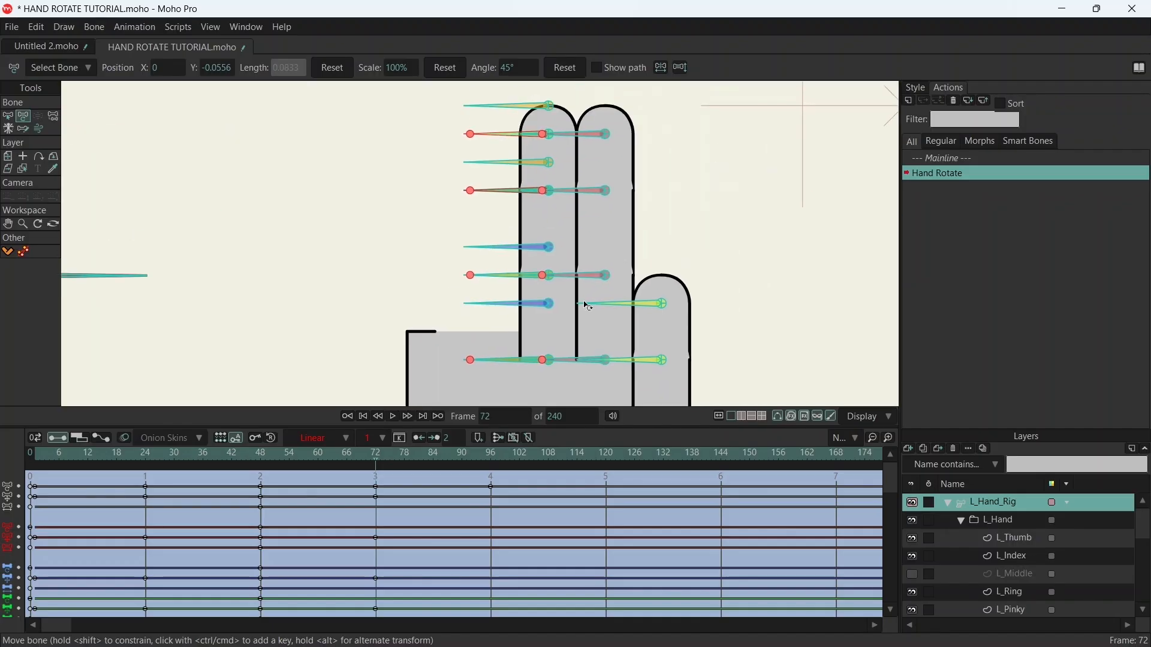
scroll(601, 261, "down", 1)
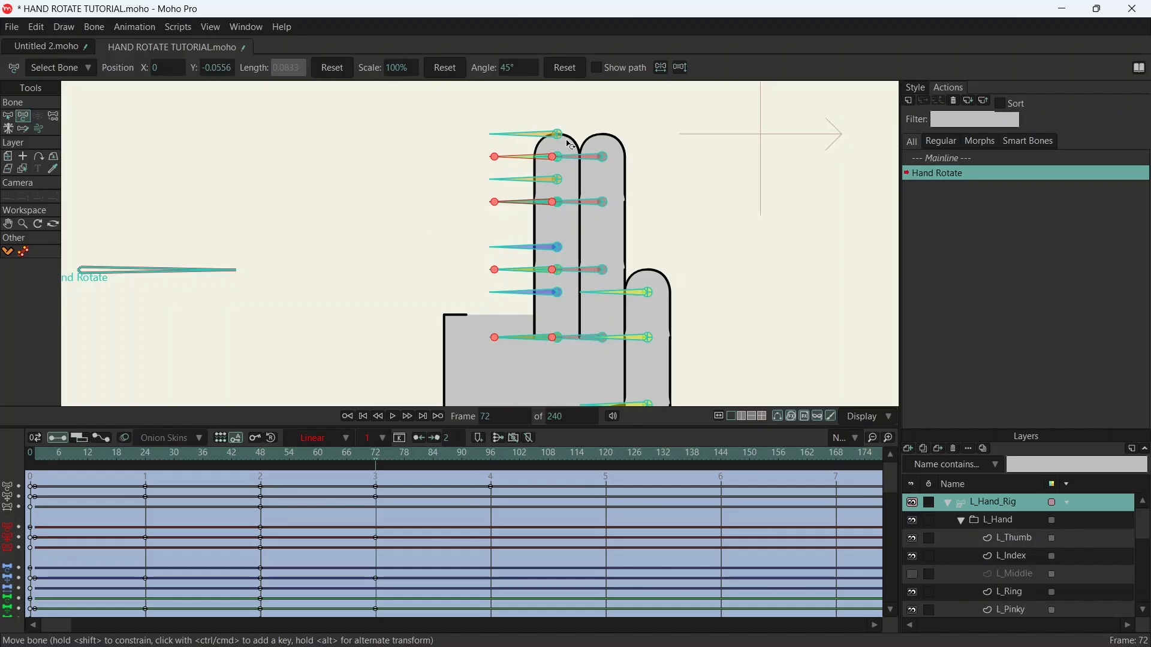
- Select the four index finger bones and move them horizontally onto the stacked ring and pinky fingers at frame 72
key("b")
left_click_drag(571, 156, 578, 352)
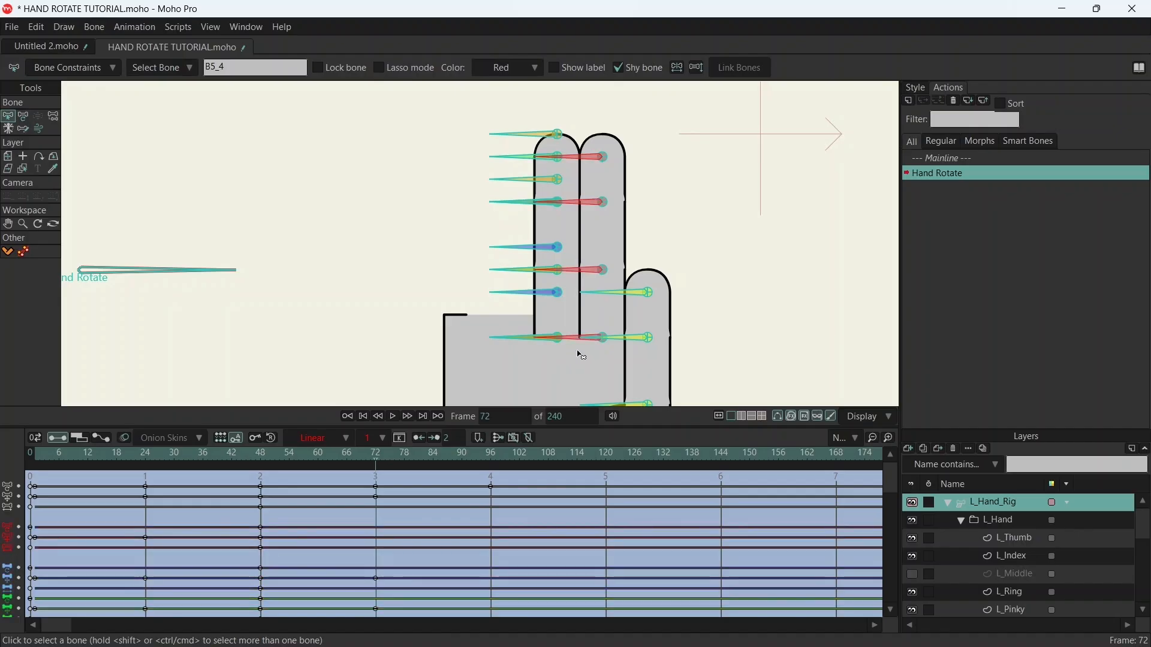
key("t")
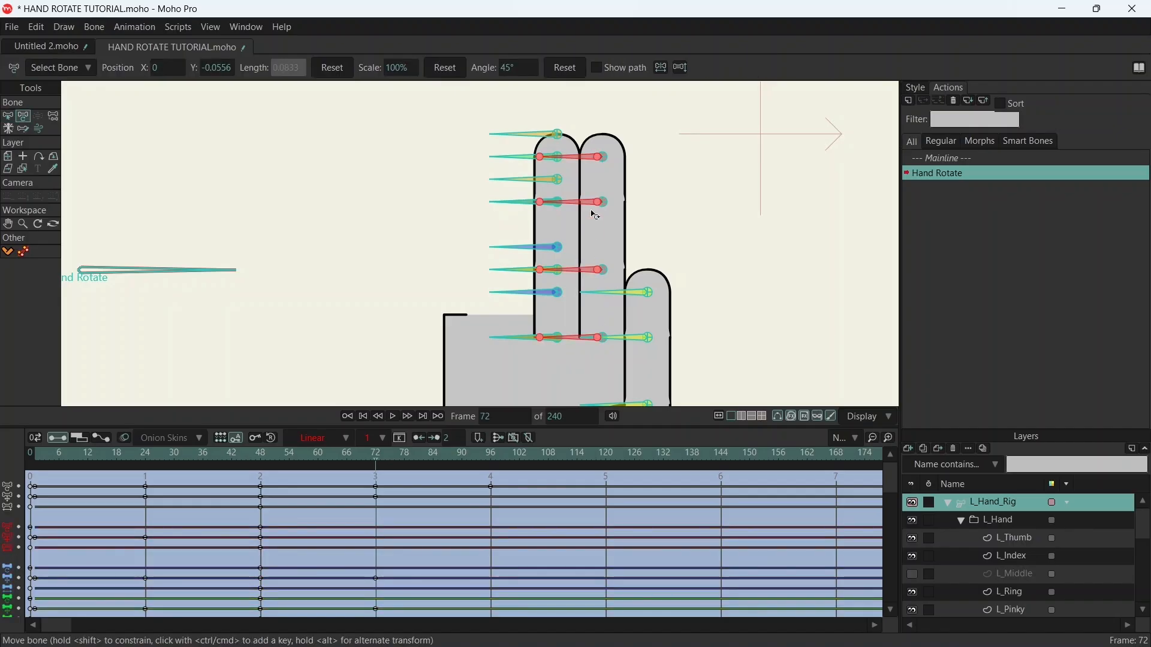
scroll(596, 158, "up", 5)
left_click_drag(617, 207, 386, 223)
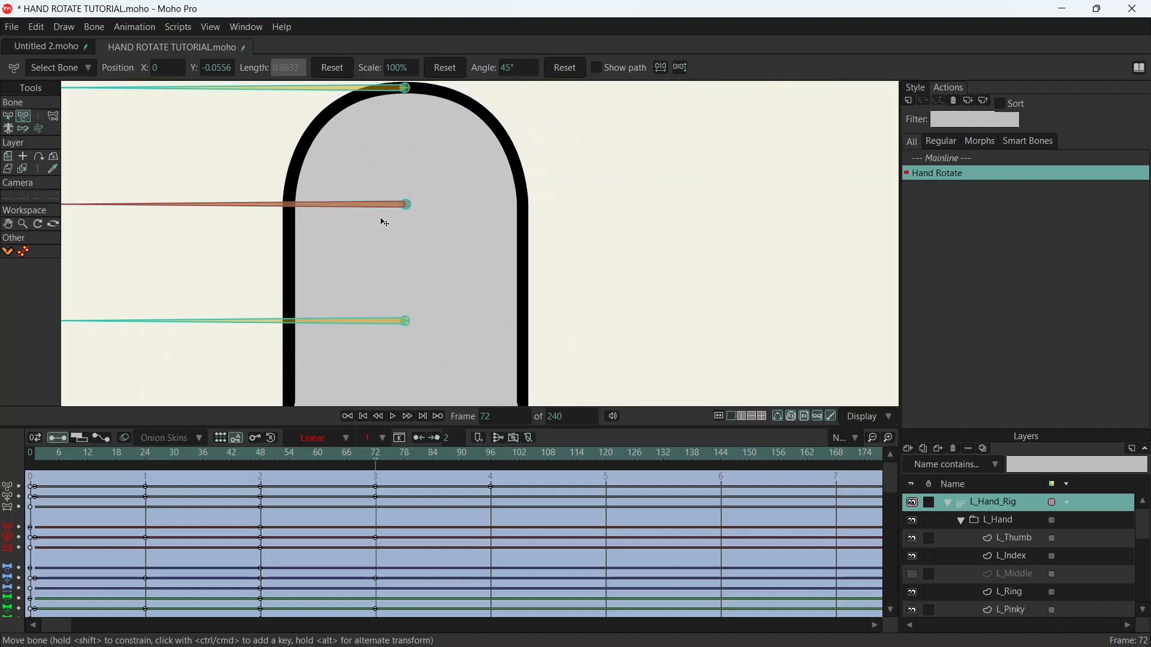
- Examine the stacked fingers' side lines down to the base for exact overlap at frame 72
left_click(562, 68)
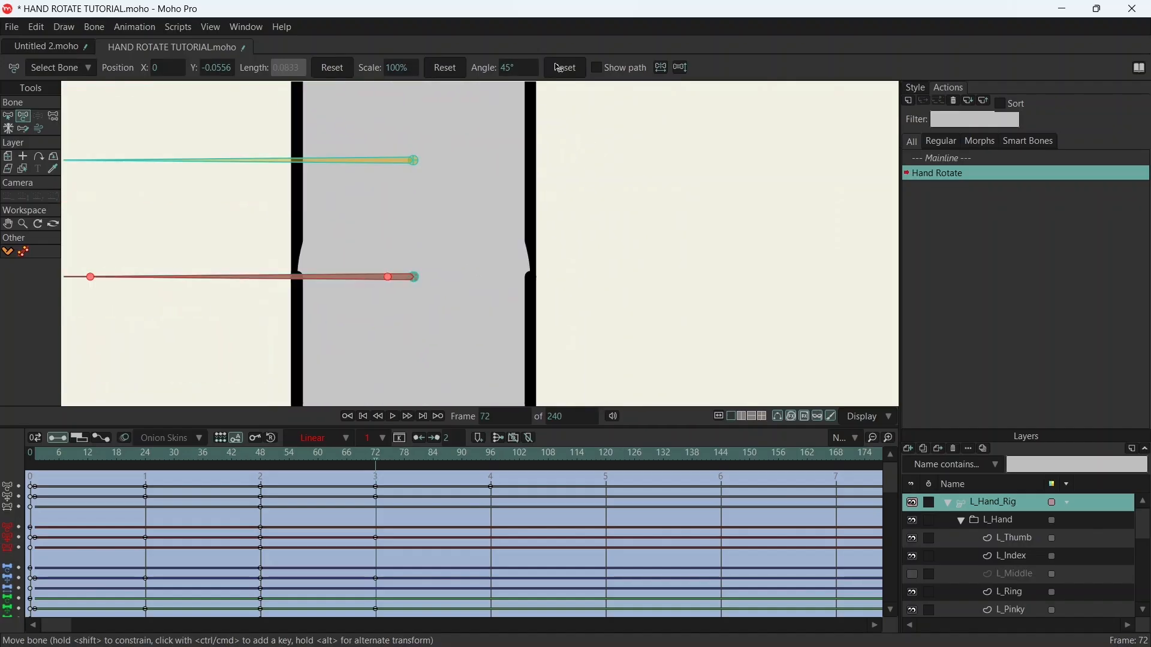
left_click_drag(510, 307, 537, 151)
left_click_drag(548, 330, 513, 267)
scroll(551, 343, "down", 5)
left_click_drag(543, 352, 535, 194)
scroll(532, 294, "up", 4)
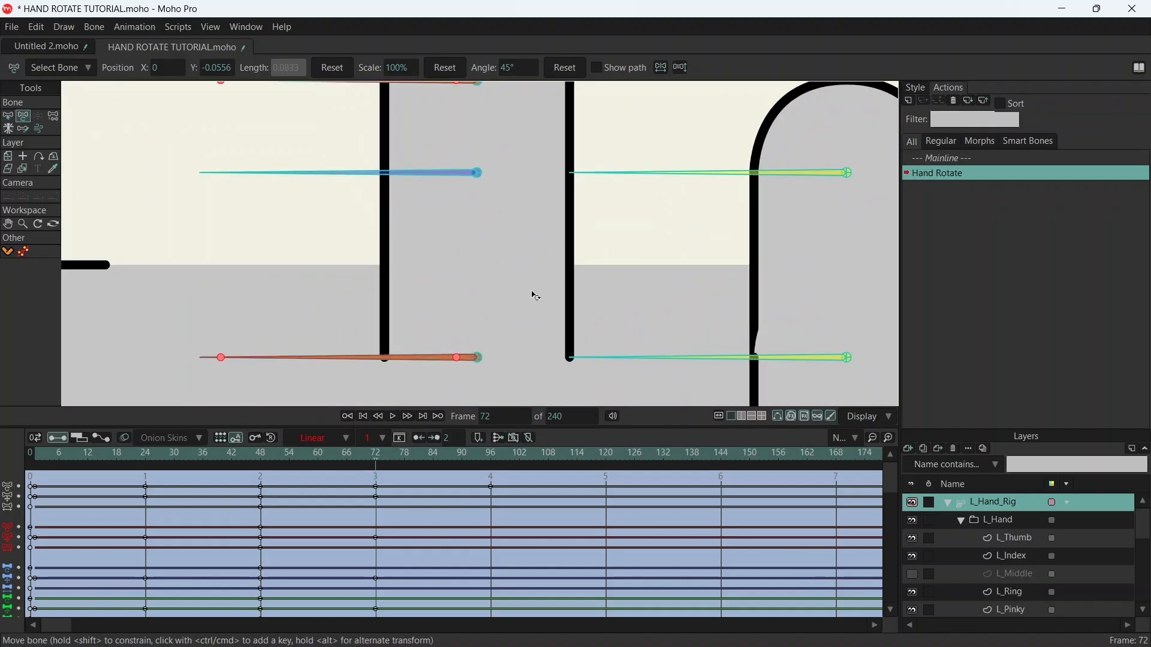
scroll(536, 296, "up", 4)
left_click_drag(550, 327, 688, 120)
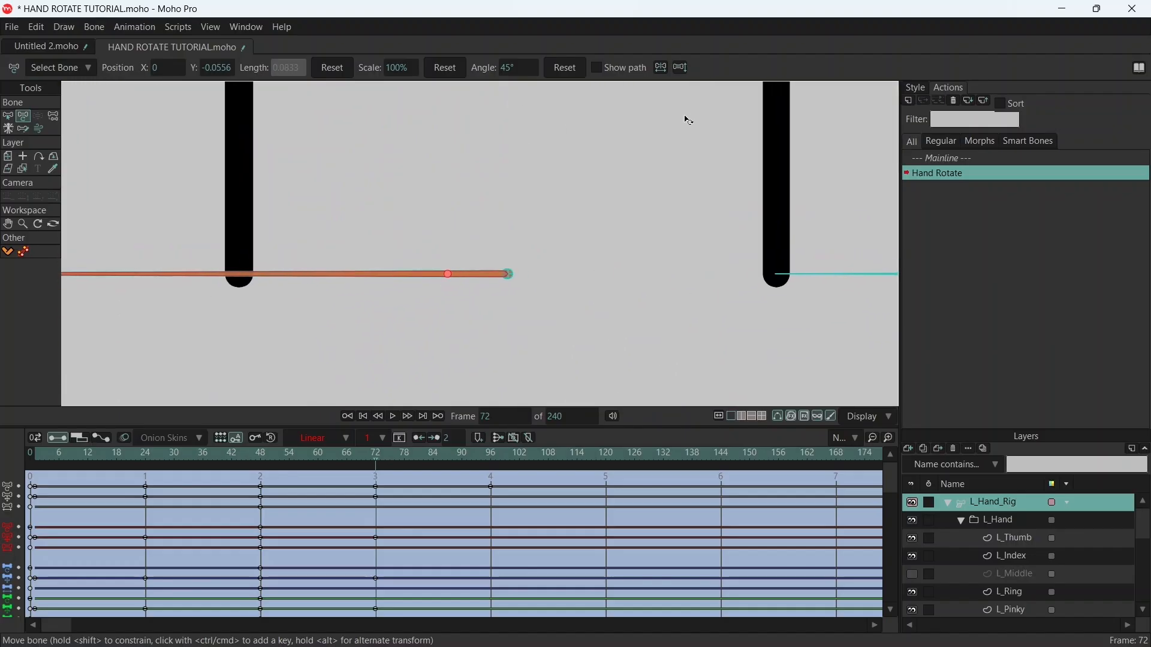
scroll(637, 179, "down", 8)
left_click_drag(612, 218, 437, 419)
left_click_drag(511, 339, 510, 277)
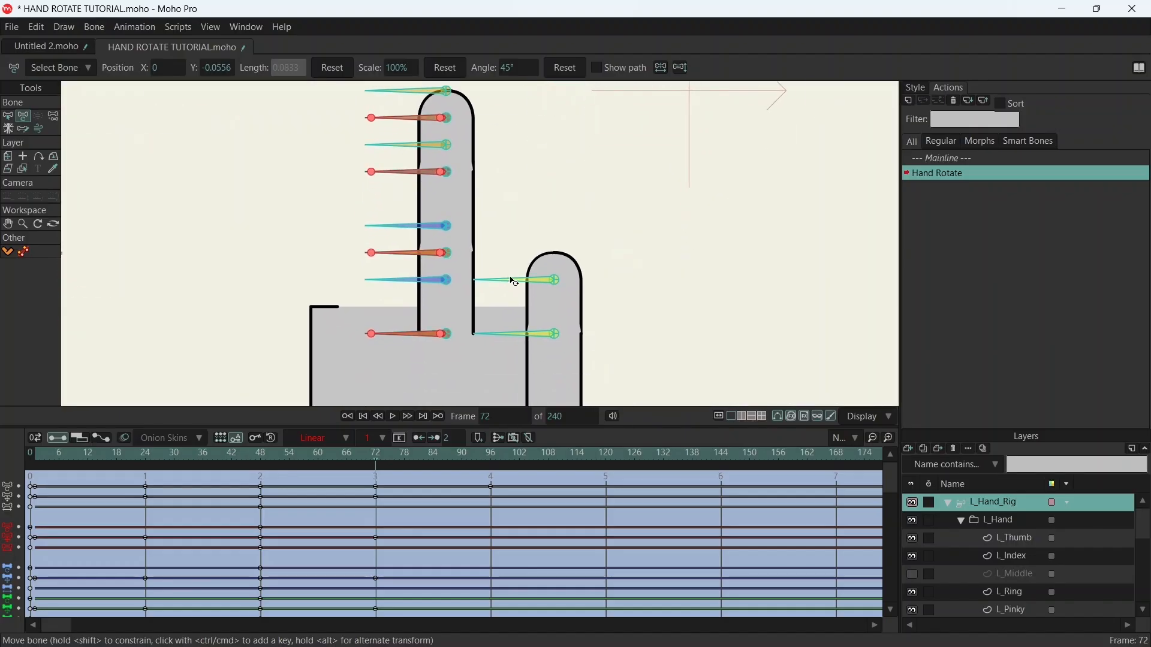
scroll(512, 281, "down", 2)
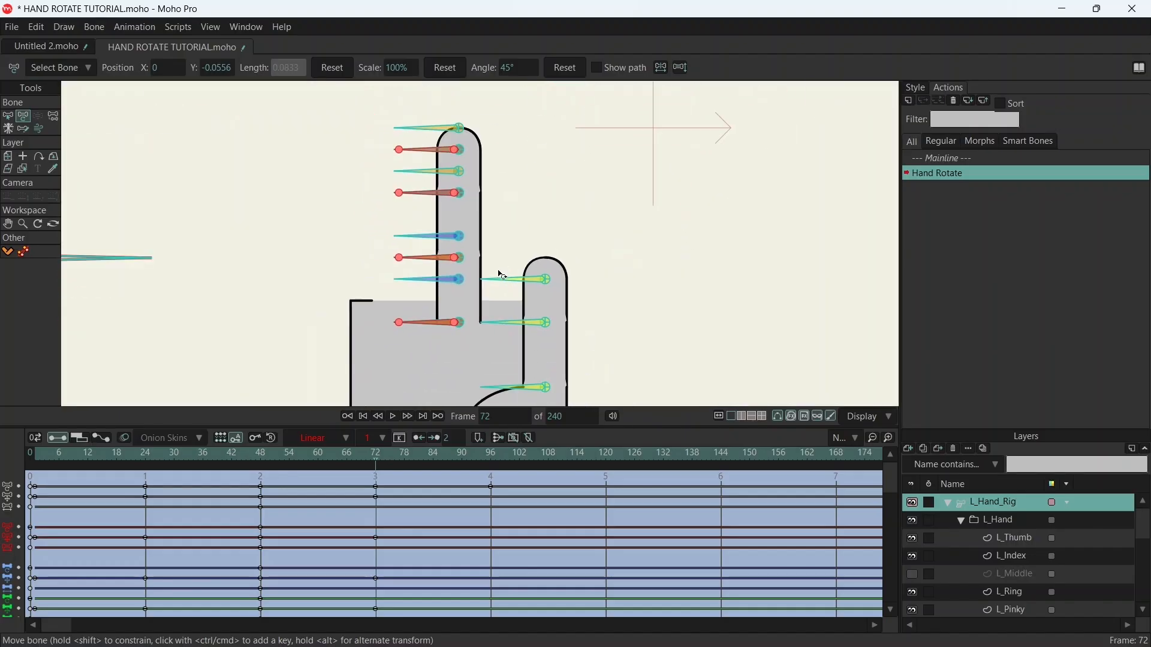
- Show the L_Middle layer again and scrub between frames 48 and 72 to preview the fingers collapsing into the side view
left_click(911, 575)
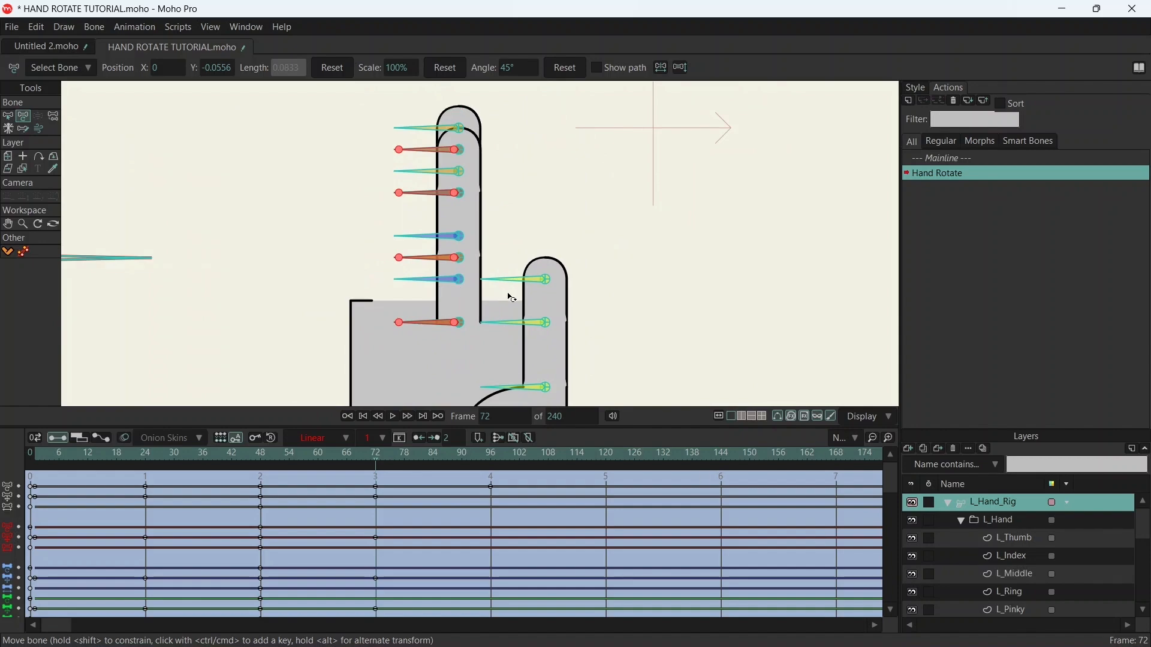
scroll(305, 306, "down", 3)
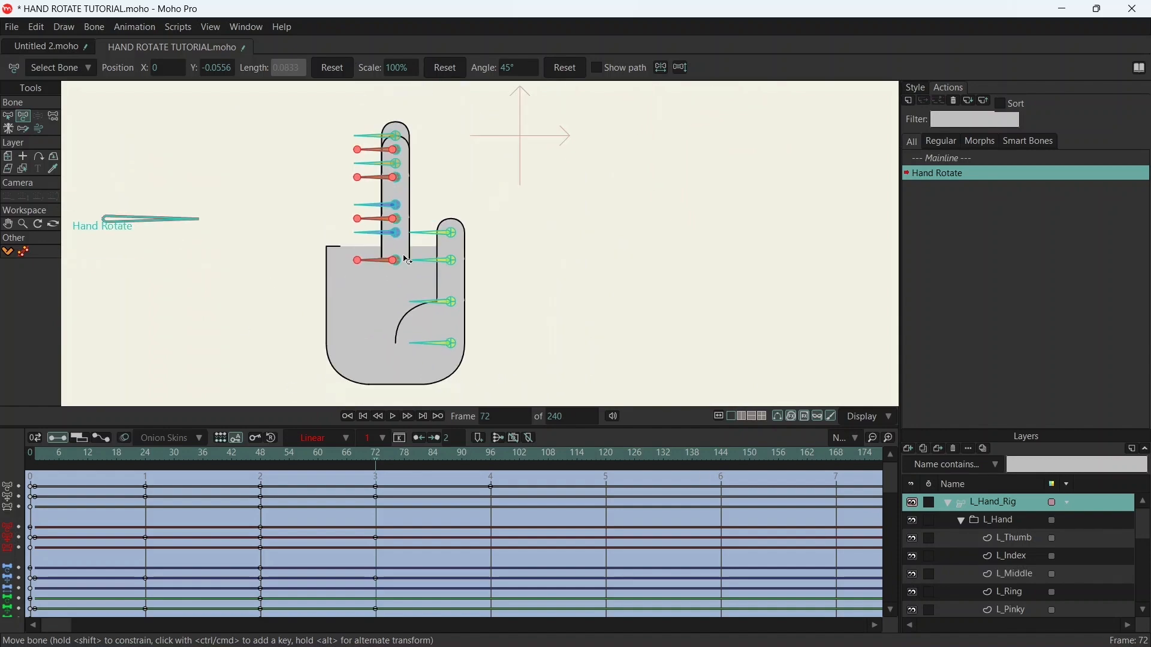
left_click(8, 115)
left_click_drag(267, 457, 308, 468)
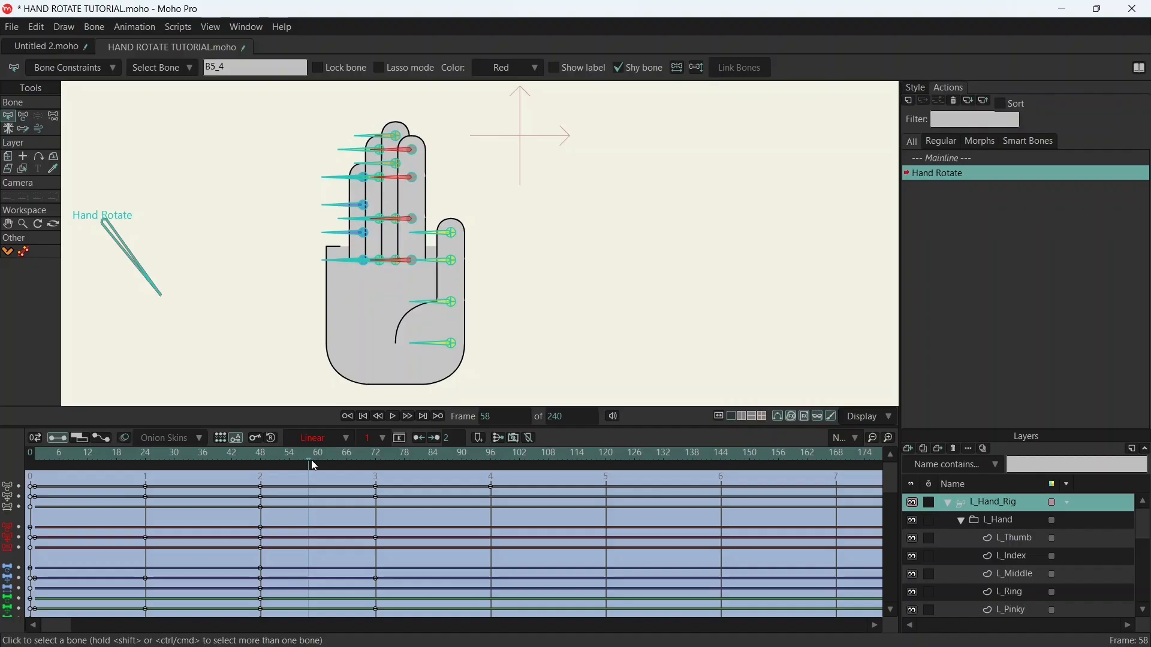
left_click_drag(314, 466, 377, 442)
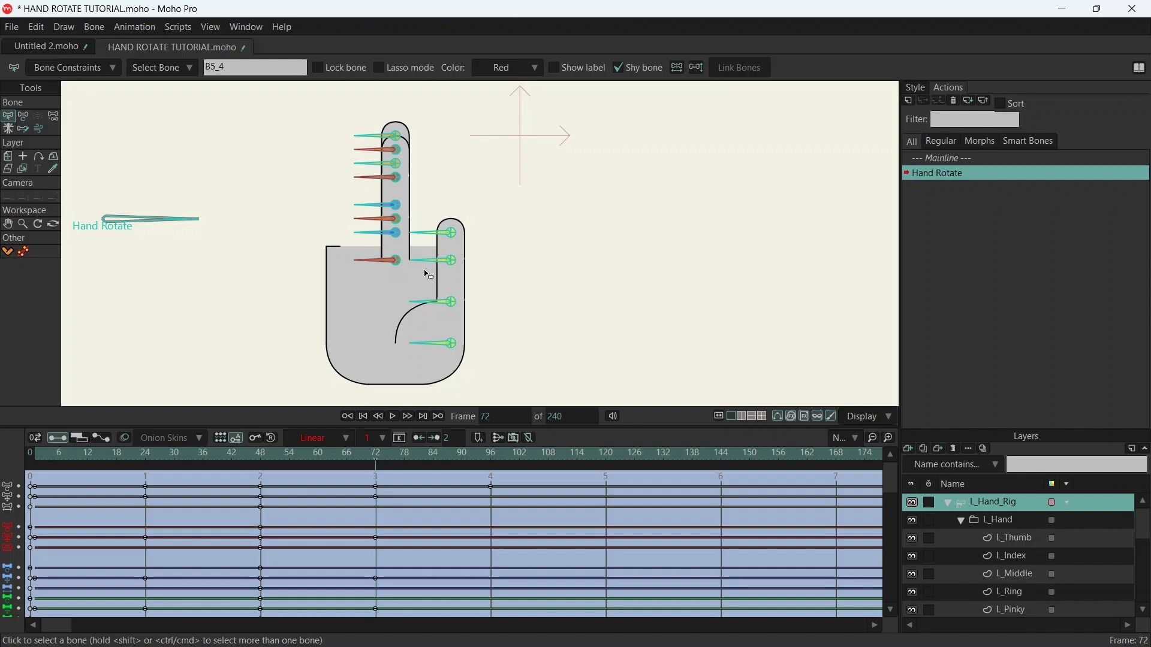
- Select the four thumb bones and move them horizontally at frame 72 so the thumb's edge sits on the stacked fingers' centre line
left_click_drag(428, 214, 474, 360)
key("t")
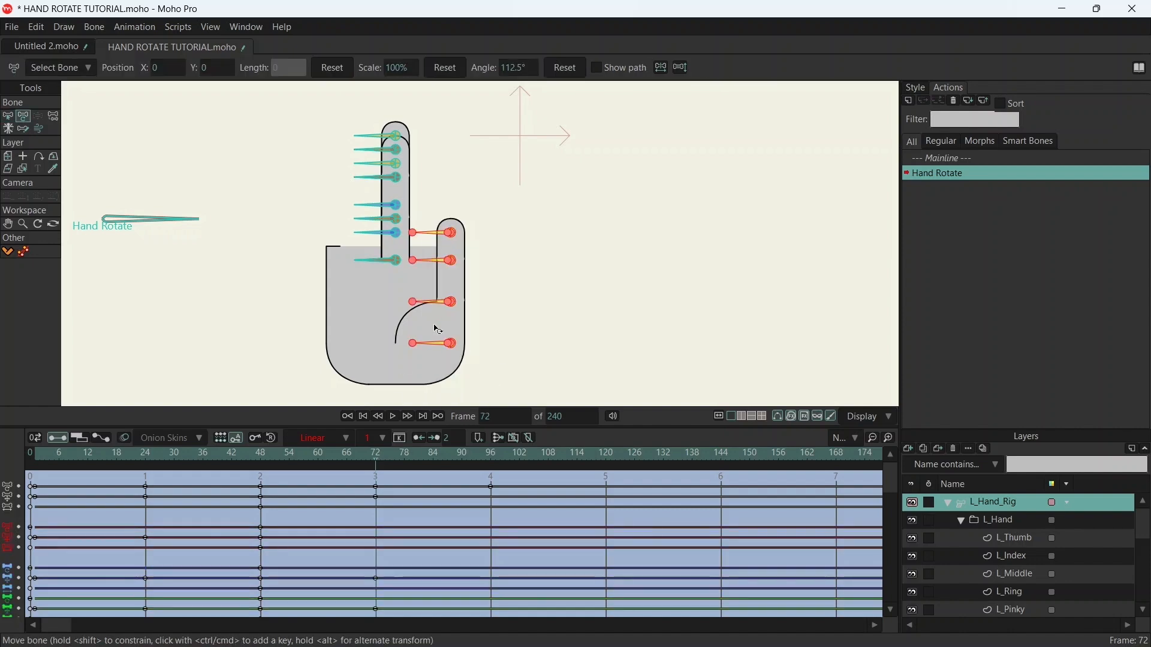
left_click_drag(451, 347, 414, 345)
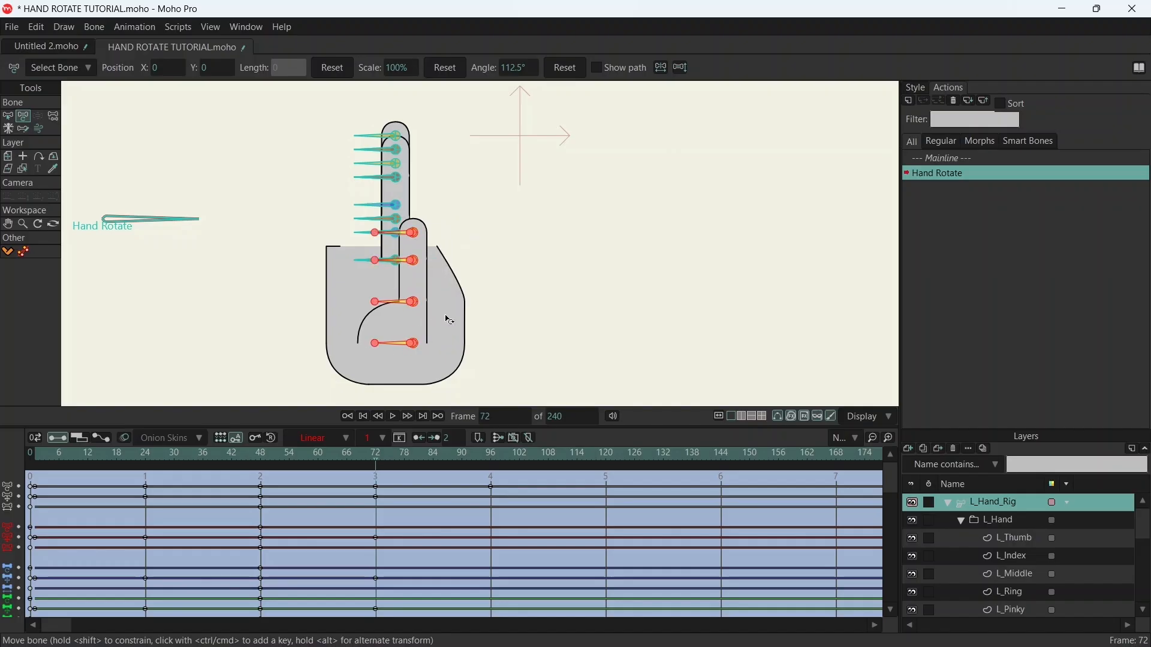
scroll(413, 240, "up", 5)
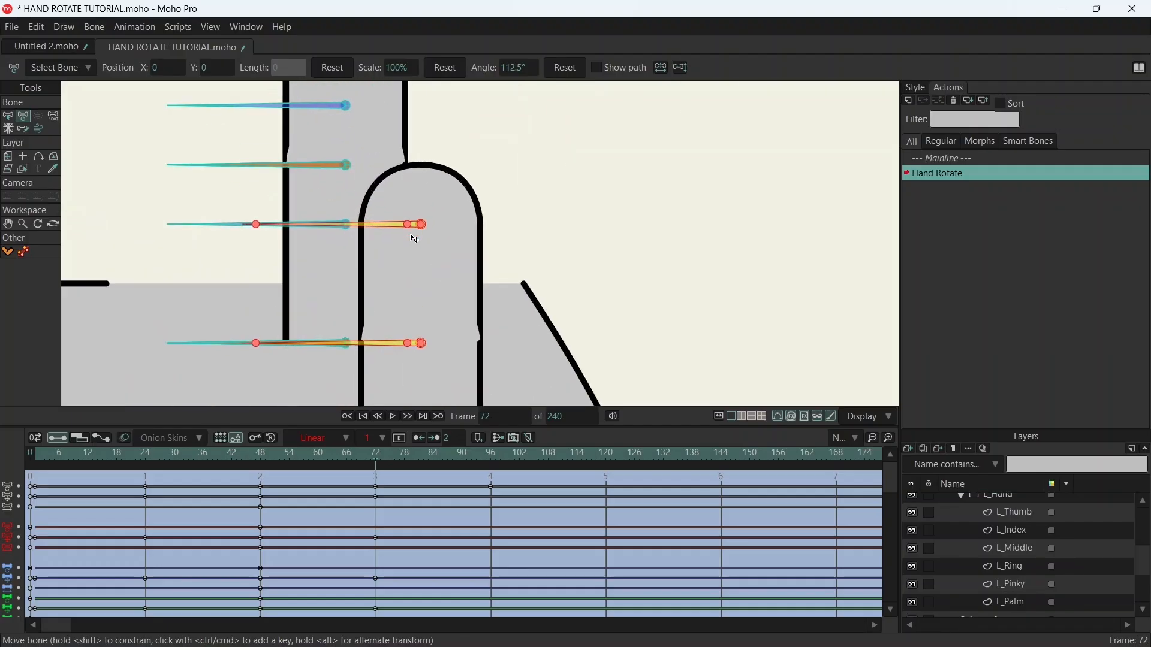
scroll(413, 233, "up", 1)
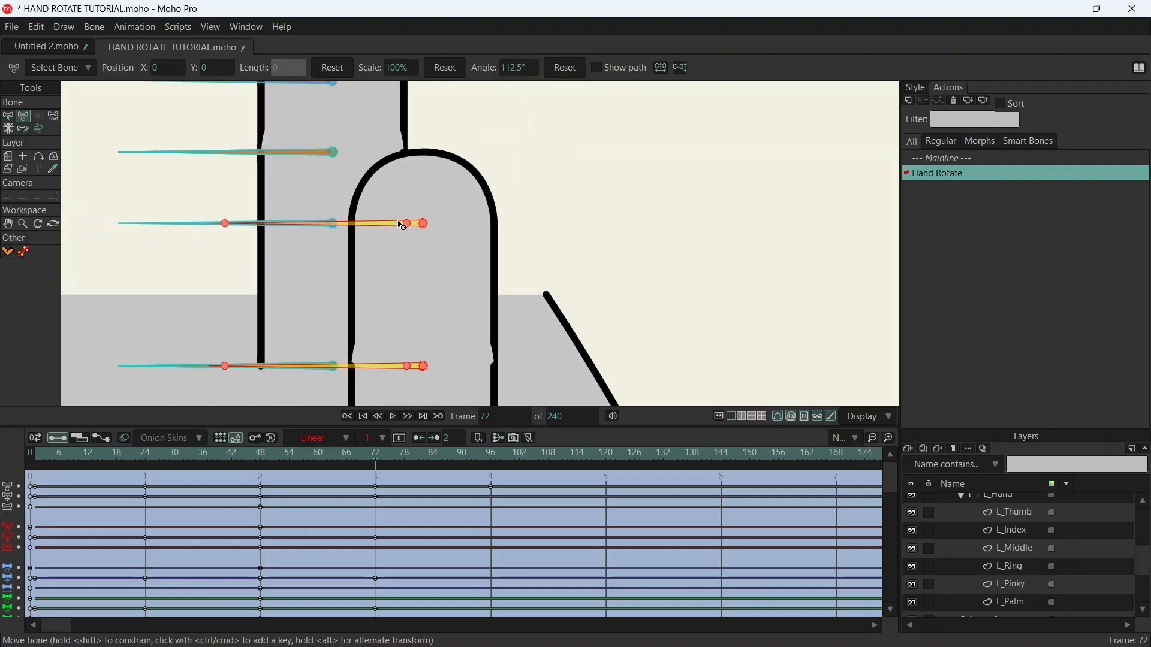
left_click_drag(411, 227, 392, 227)
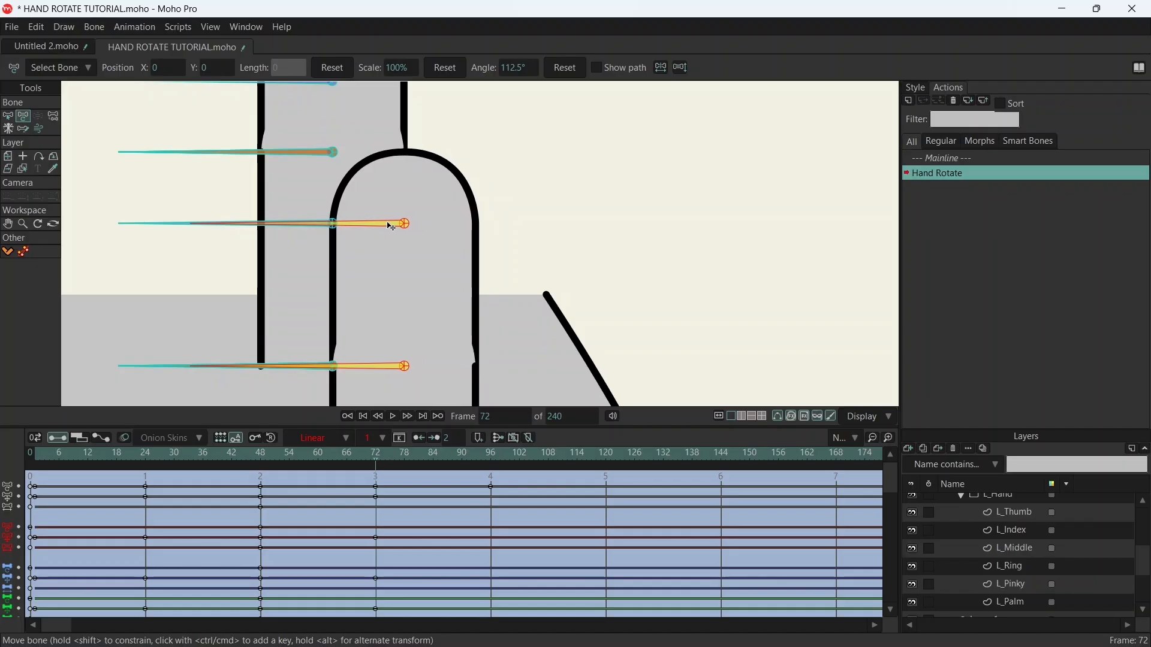
scroll(391, 226, "down", 5)
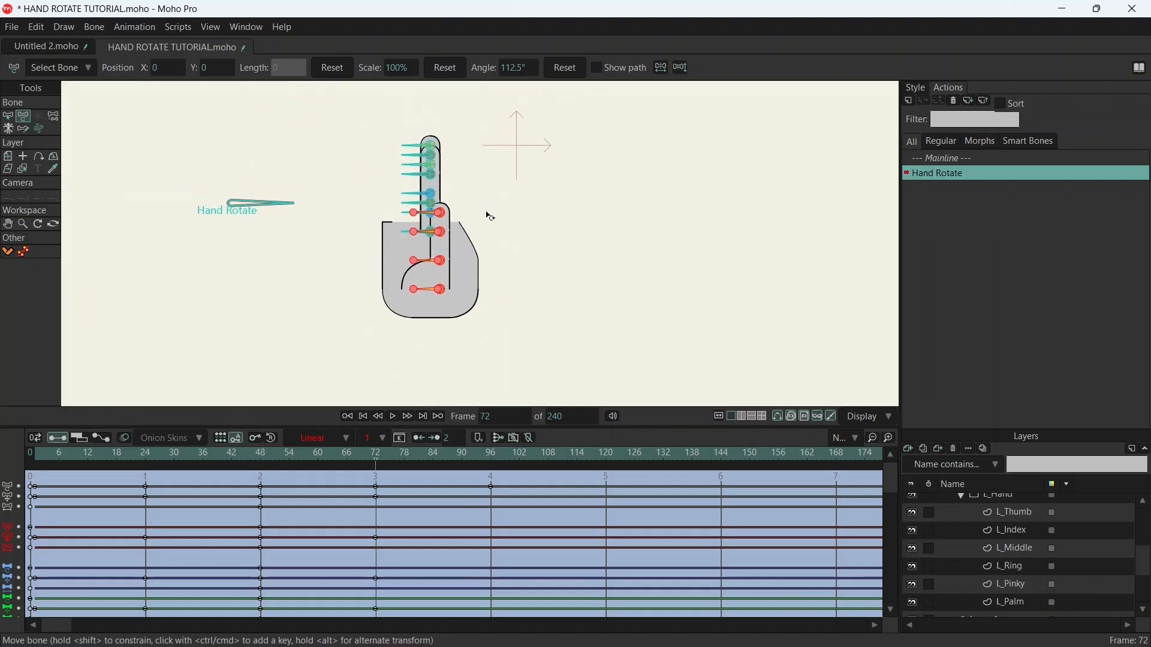
- Scrub the action between frames 48 and 96 to preview the hand turning into and past the side view
mouse_move(379, 462)
left_mouse_down()
mouse_move(191, 441)
mouse_move(95, 440)
mouse_move(90, 455)
mouse_move(378, 448)
left_mouse_up()
left_click_drag(374, 455, 495, 465)
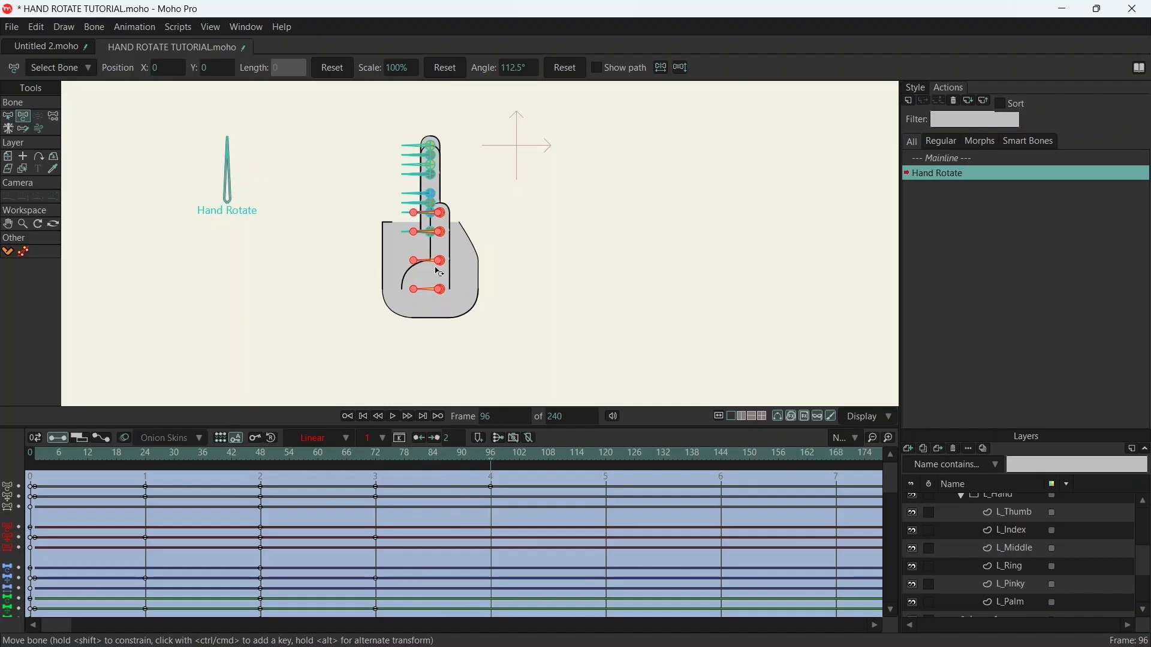
left_click_drag(270, 456, 490, 455)
scroll(995, 519, "up", 2)
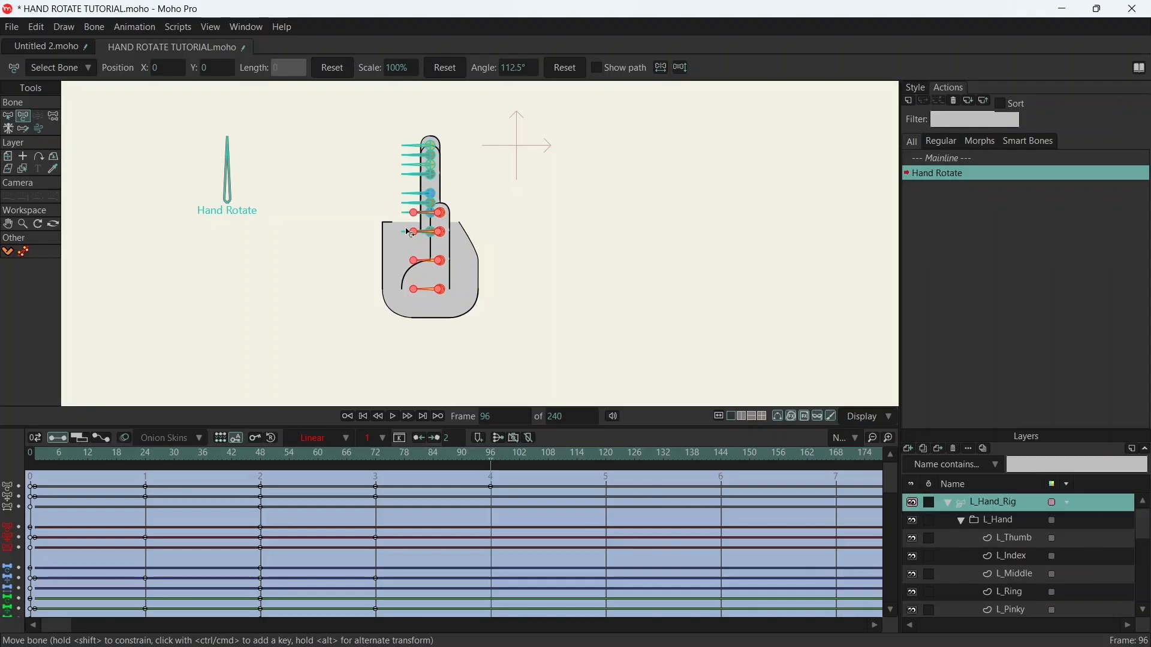
- Select the four ring finger bones and move them horizontally to the thumb side of the middle finger at frame 96
left_click(262, 459)
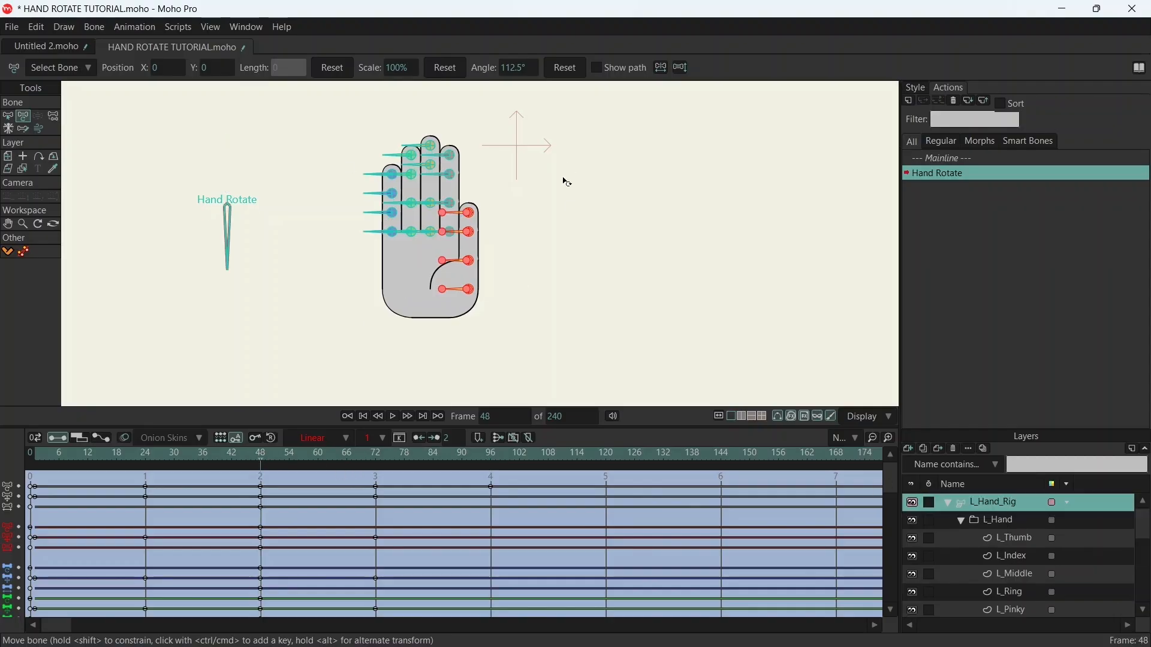
scroll(465, 167, "up", 2)
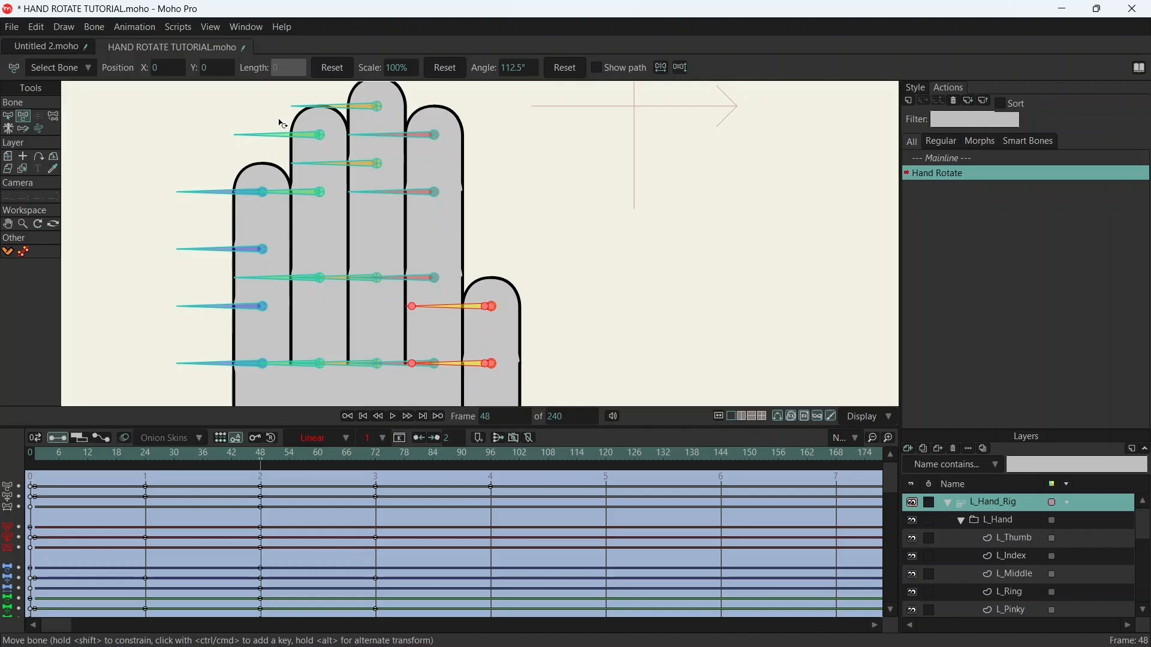
key("b")
left_click_drag(279, 127, 290, 381)
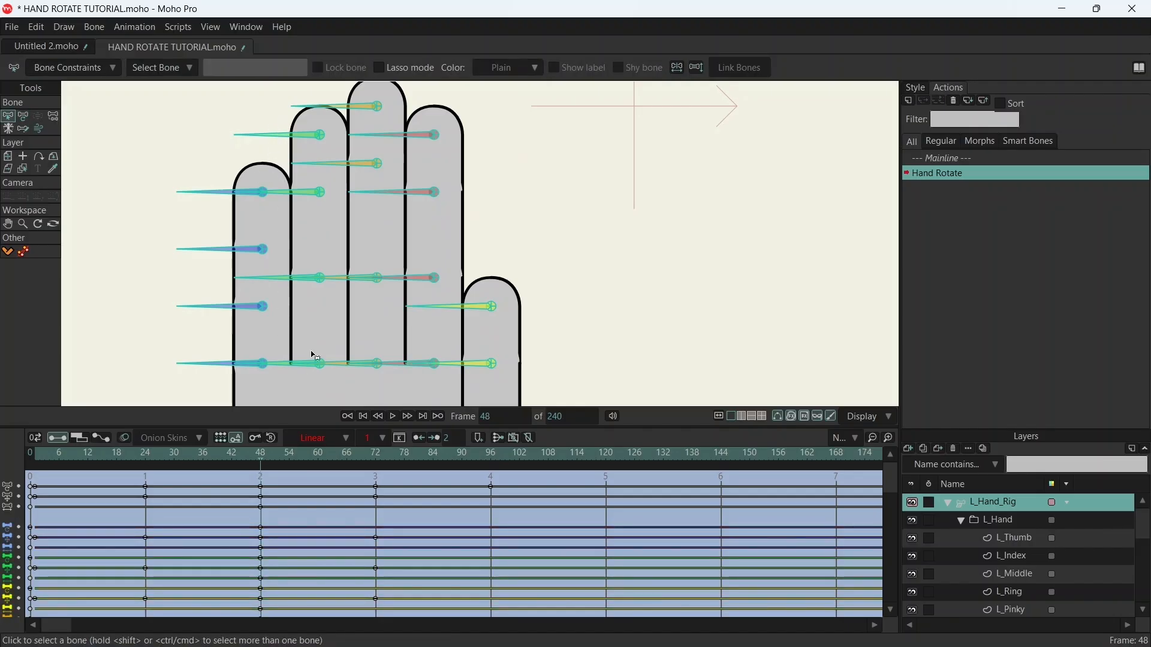
left_click_drag(271, 125, 293, 378)
key("t")
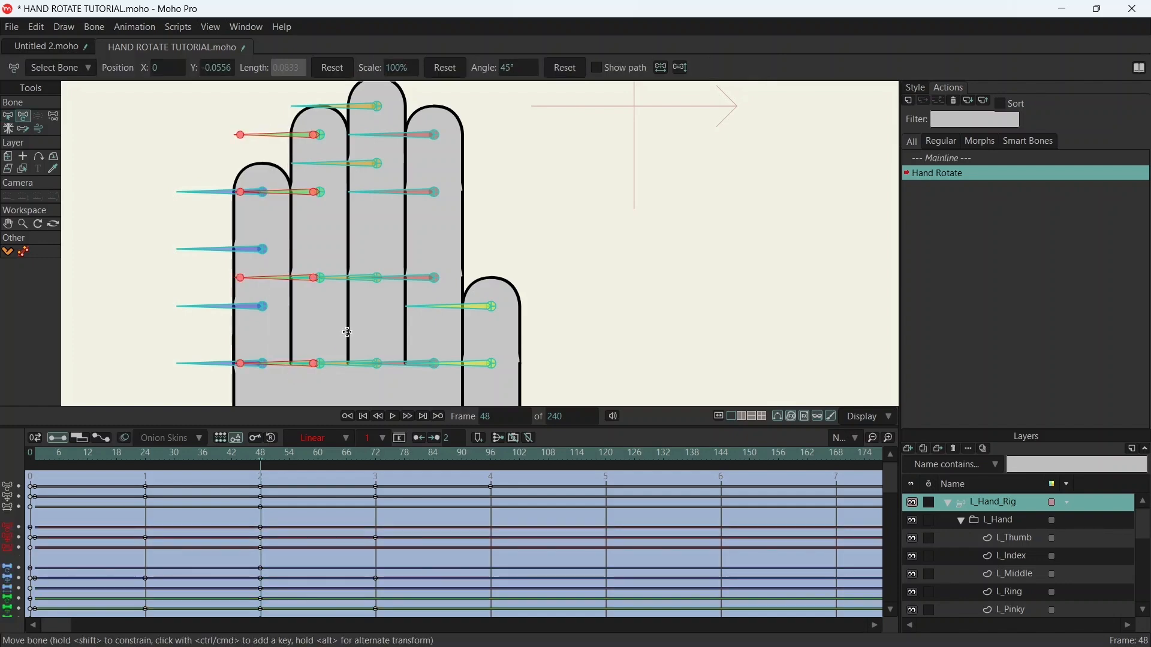
left_click(494, 456)
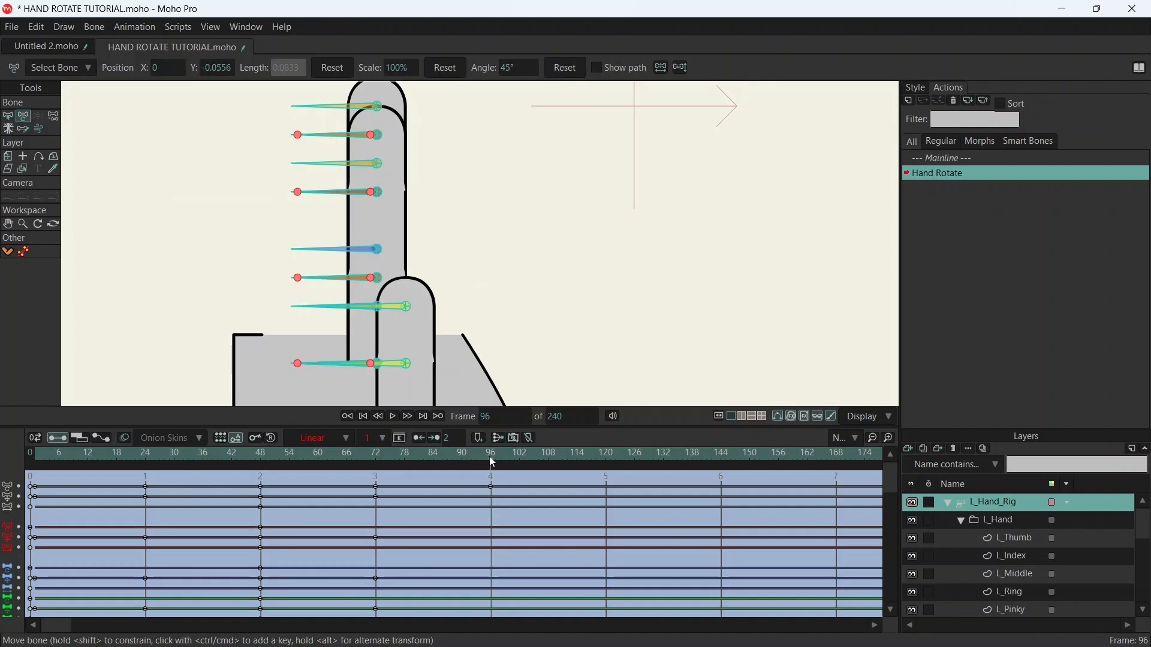
left_click_drag(375, 135, 441, 135)
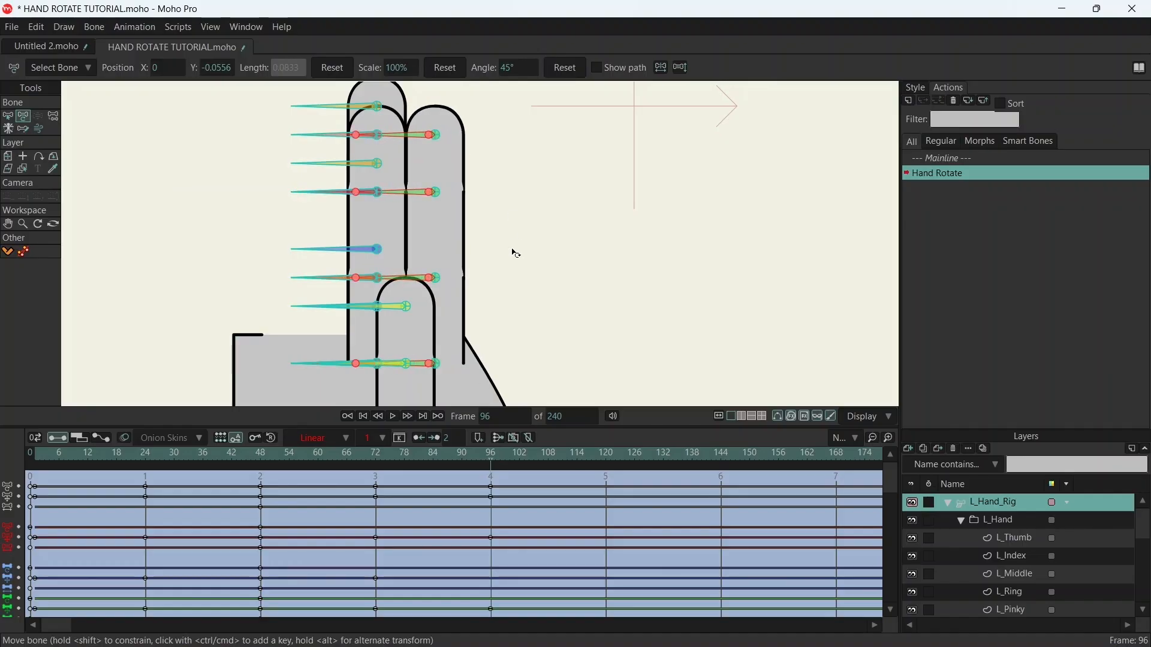
- Hide the L_Thumb layer and nudge the ring finger bones until their side line overlaps the middle finger's at frame 96
left_click(911, 538)
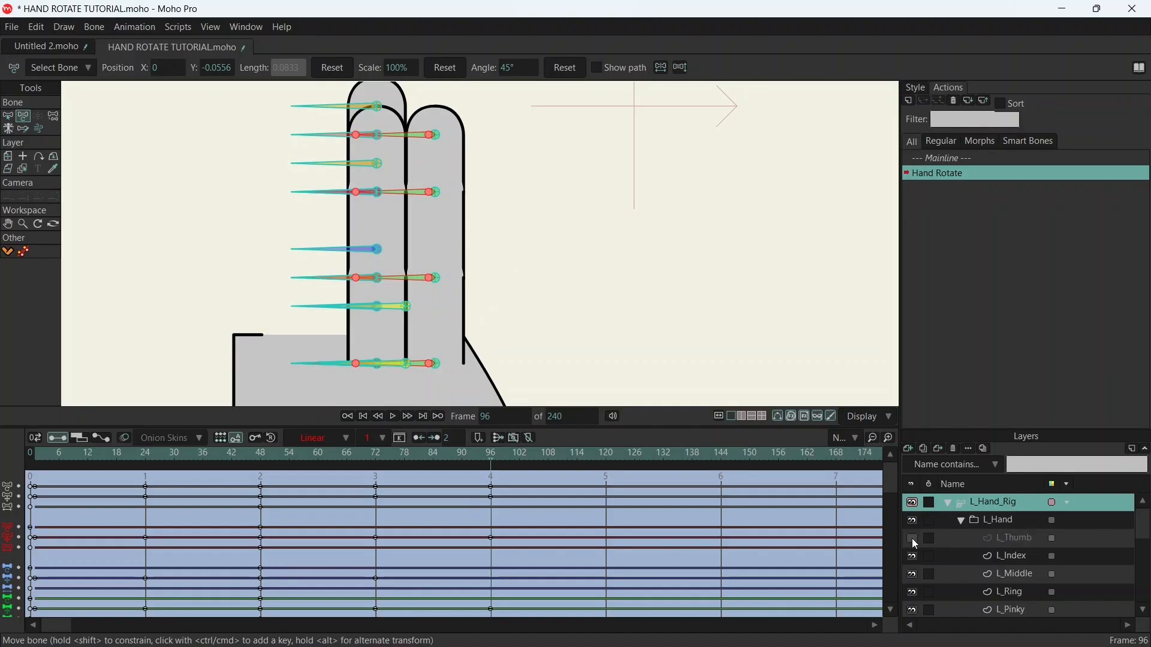
scroll(517, 239, "up", 8)
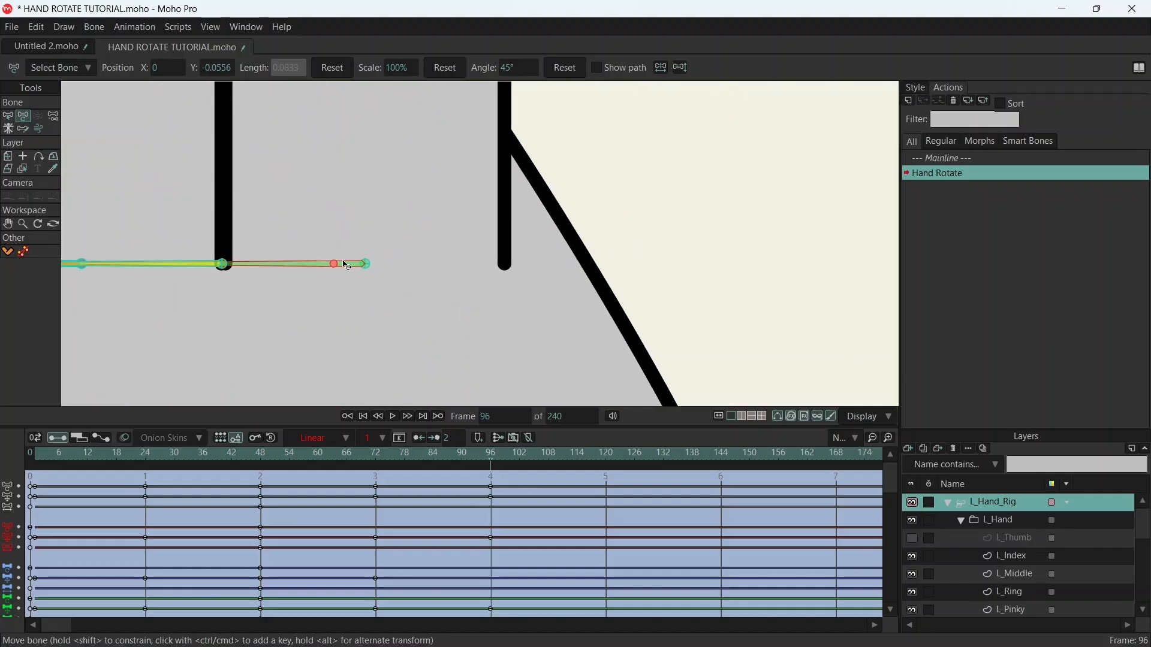
left_click_drag(335, 264, 330, 264)
scroll(444, 228, "down", 8)
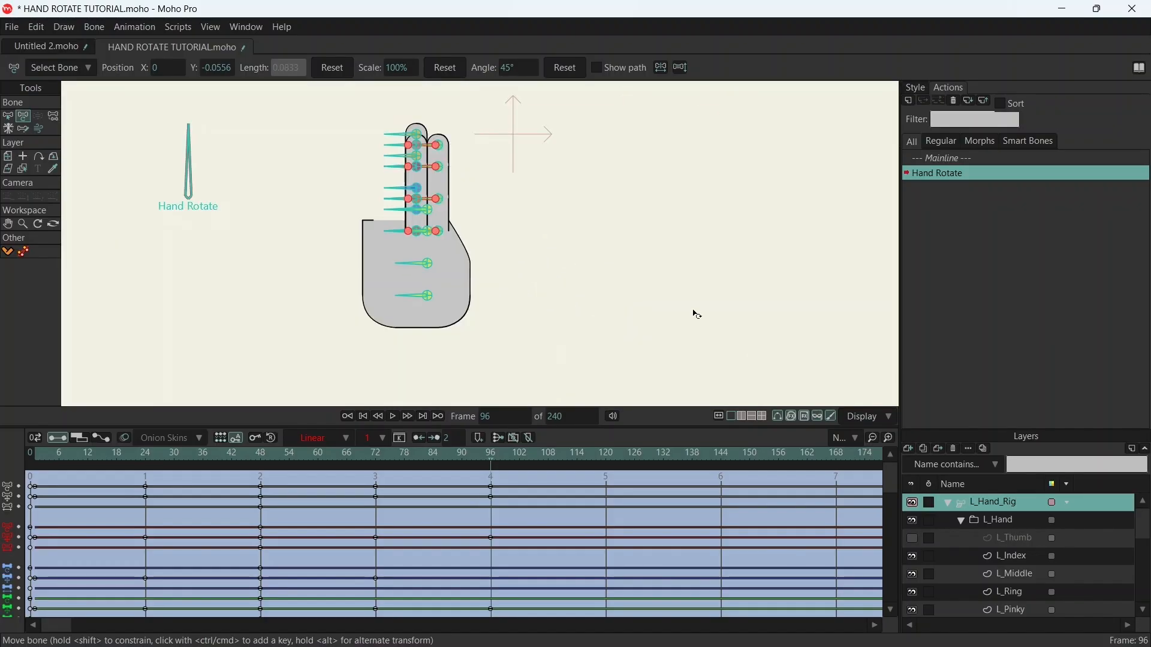
- Select the four pinky bones and move them horizontally to the outer side of the ring finger at frame 96, overlapping their side lines
left_click(260, 460)
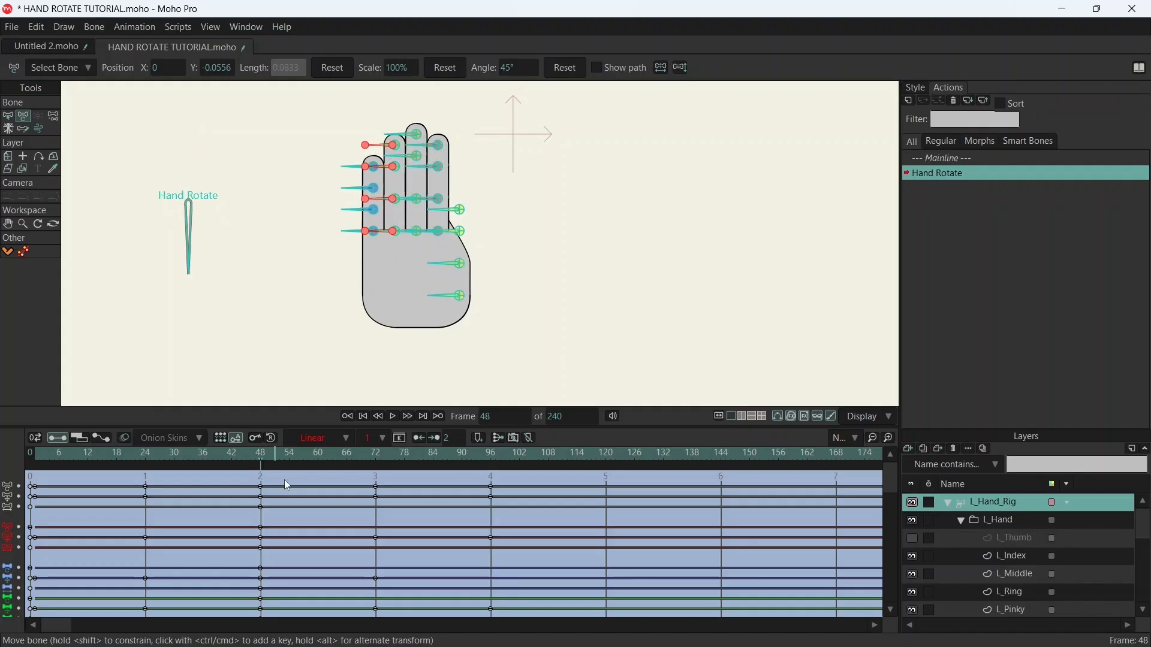
key("b")
left_click_drag(333, 149, 358, 246)
key("t")
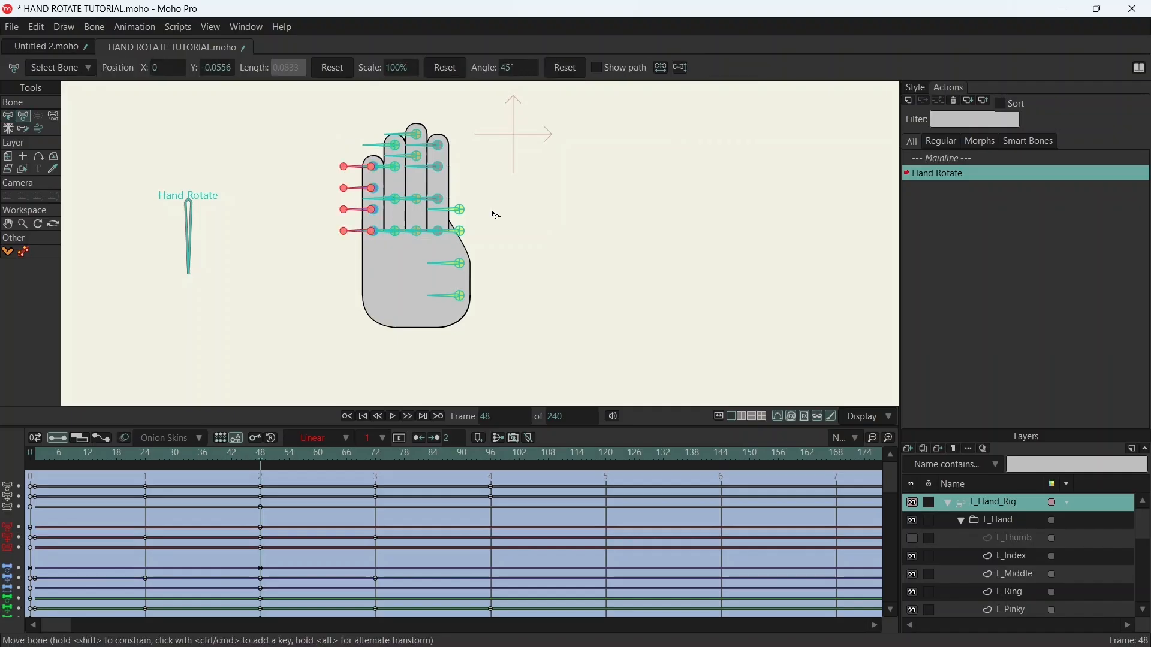
left_click(492, 459)
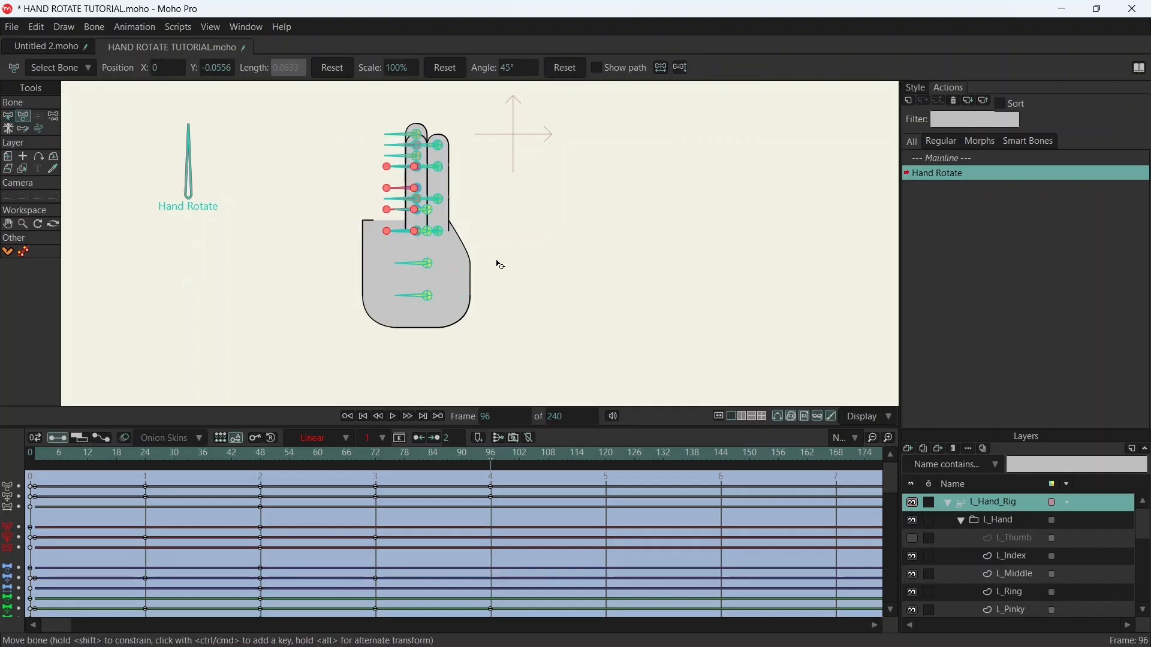
scroll(437, 164, "up", 3)
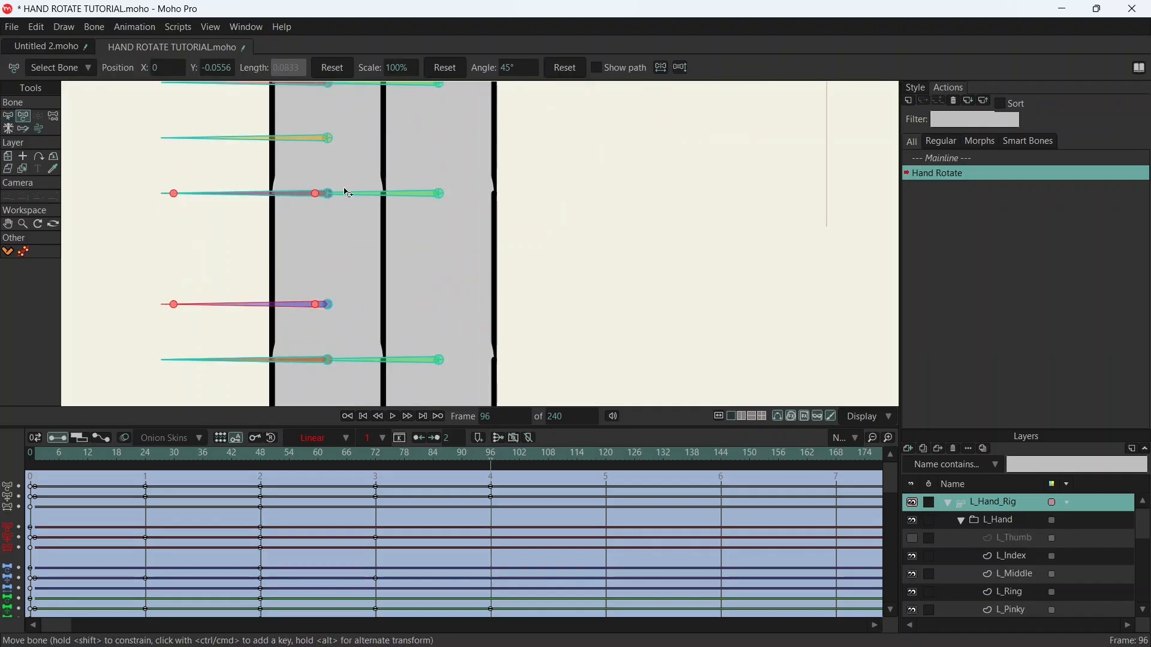
left_click_drag(321, 197, 540, 219)
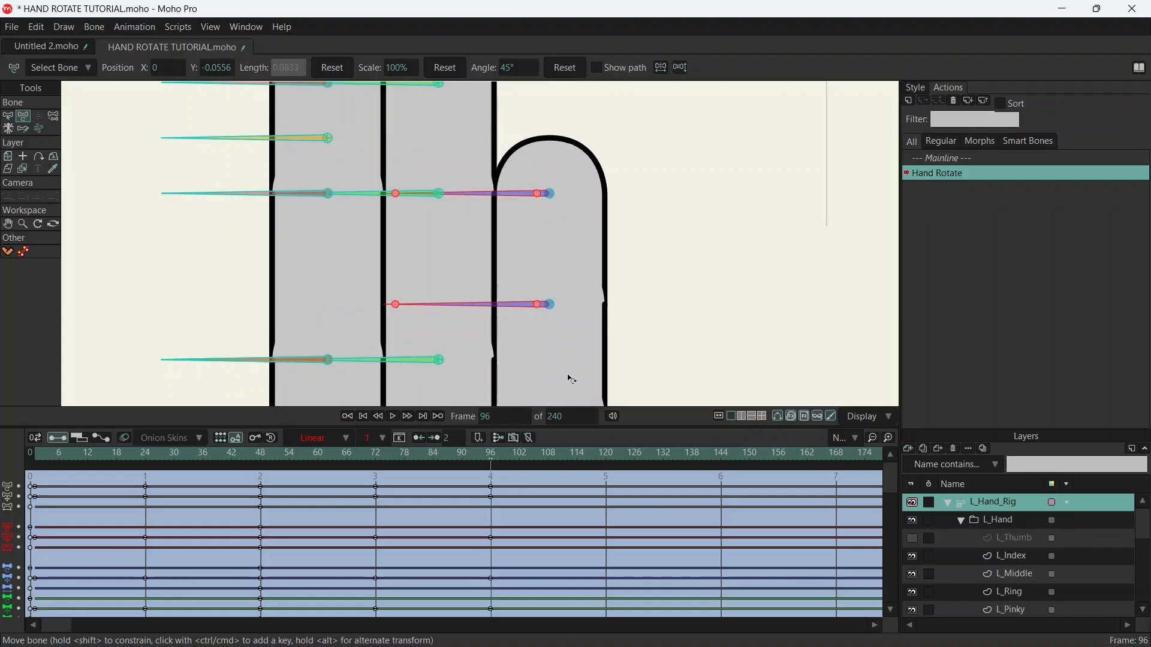
left_click_drag(568, 376, 544, 116)
scroll(493, 271, "up", 5)
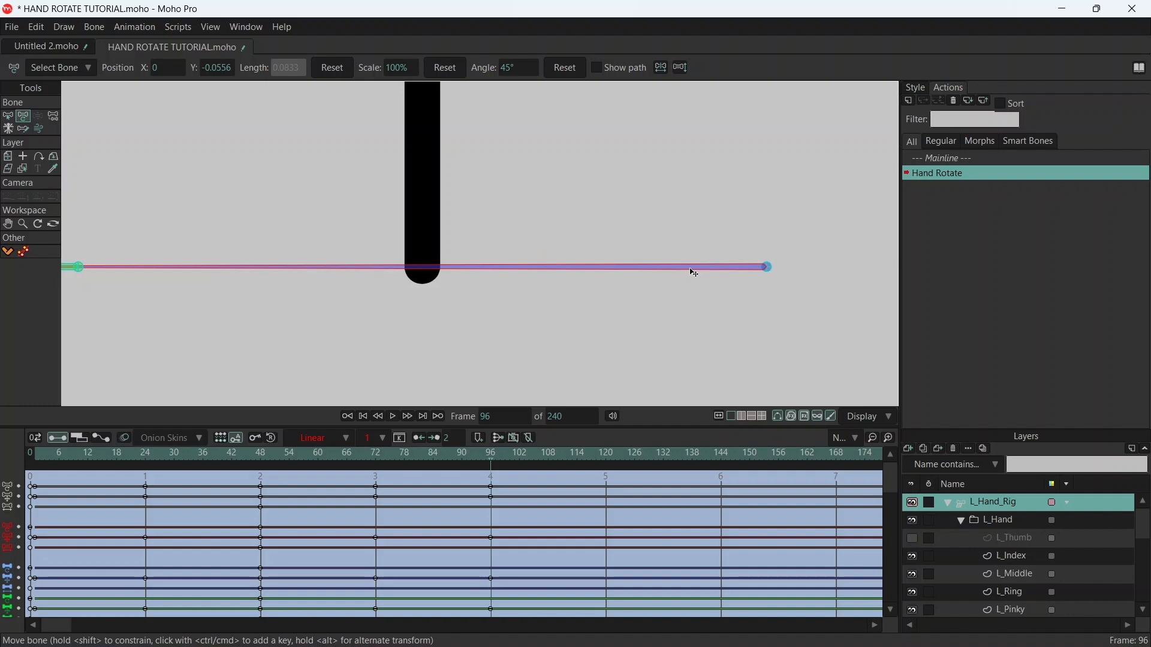
scroll(688, 273, "down", 5)
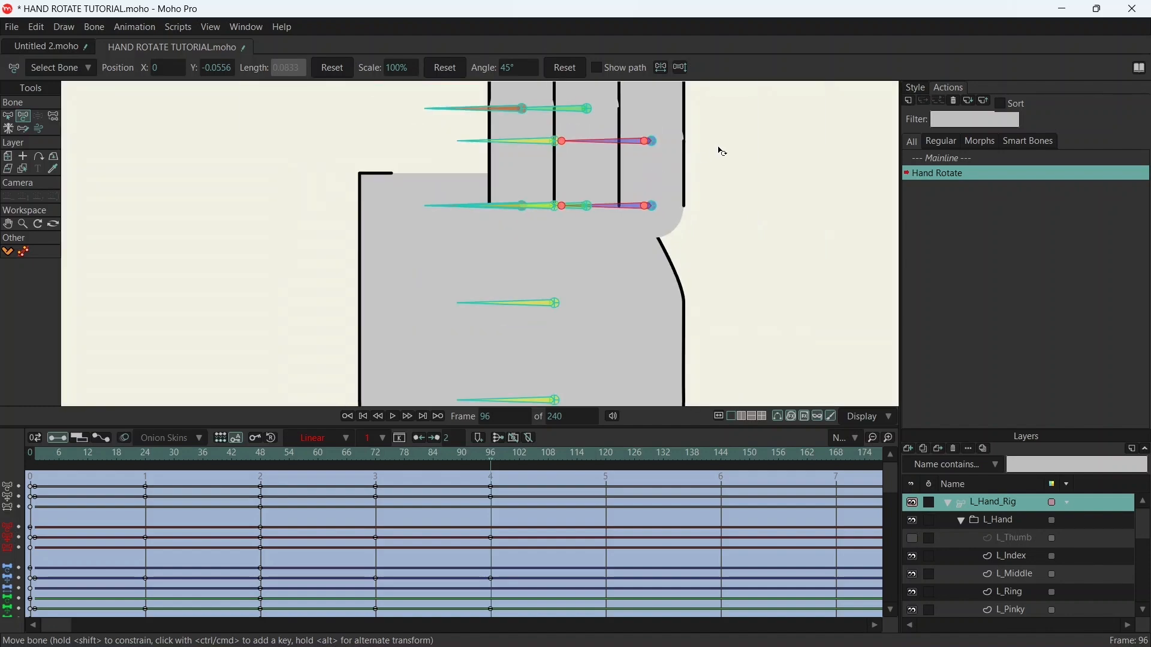
scroll(637, 235, "down", 4)
left_click_drag(656, 202, 590, 235)
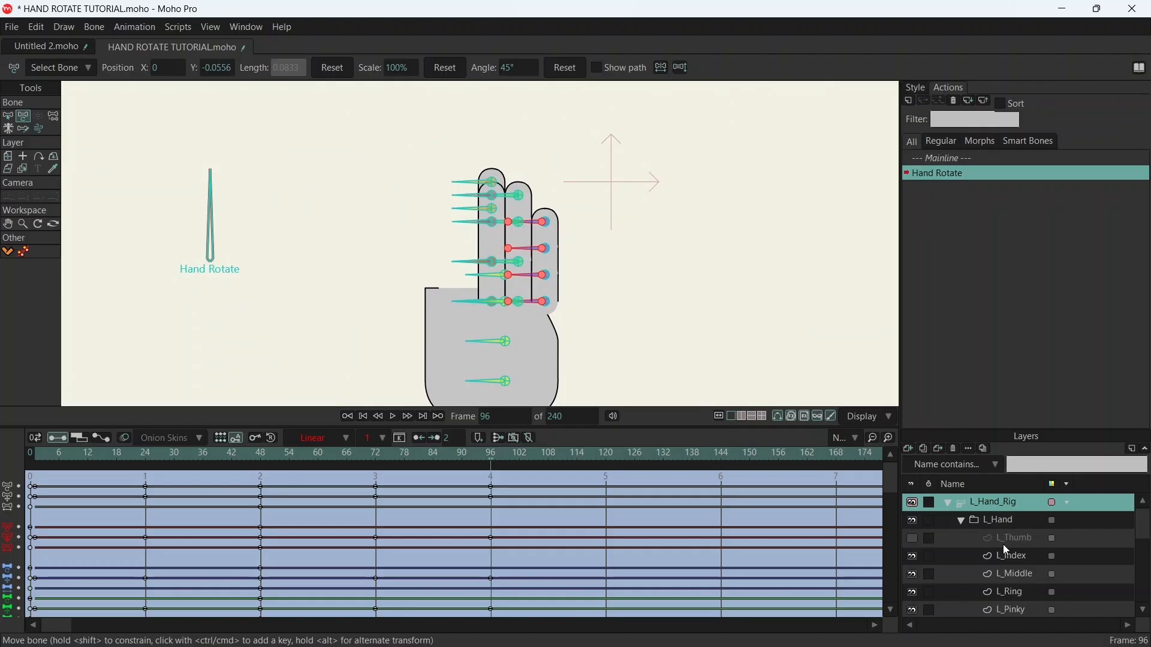
- Select the four index finger bones and move them horizontally to the middle finger's free side, opposite the ring finger, at frame 96
left_click(260, 455)
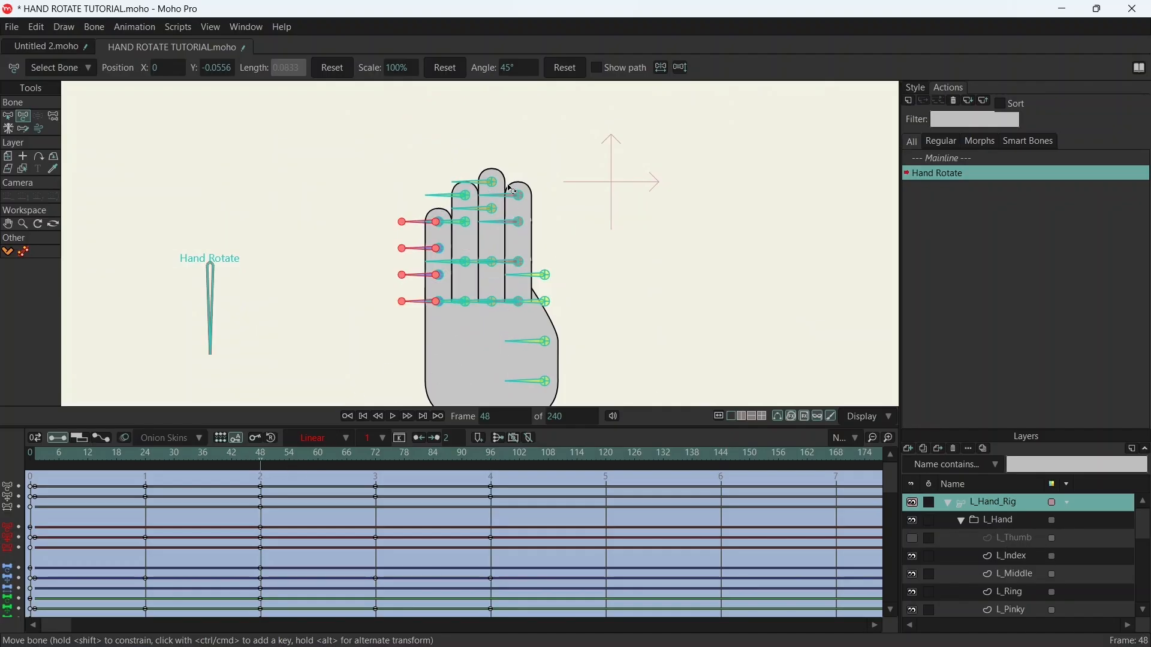
key("b")
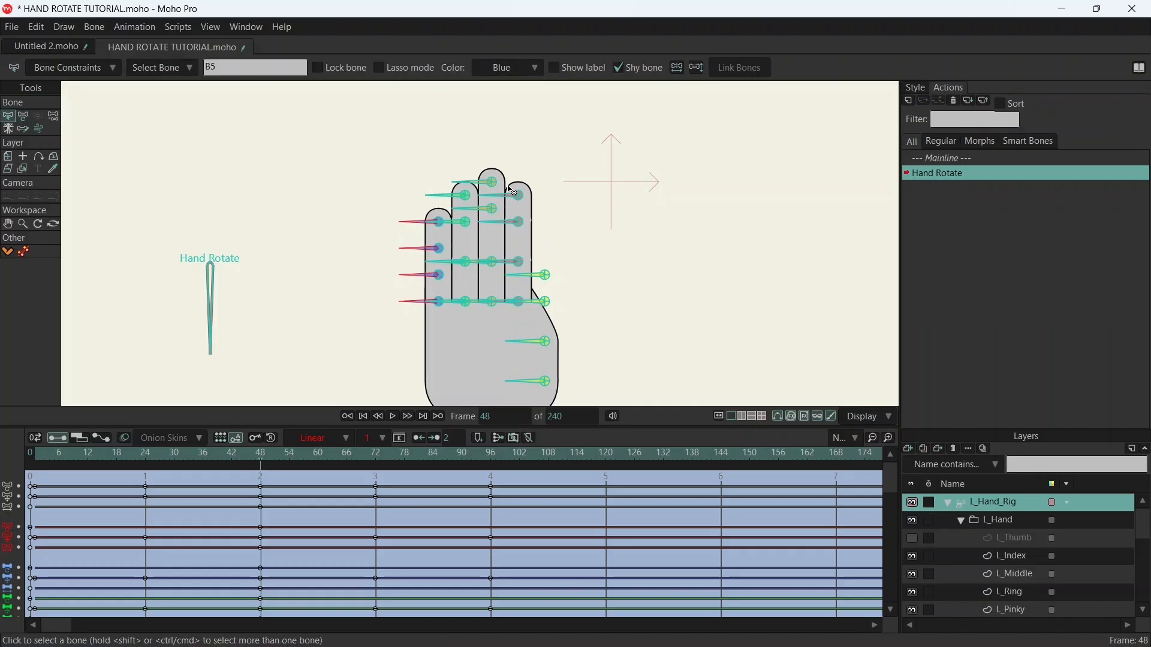
left_click_drag(504, 195, 509, 316)
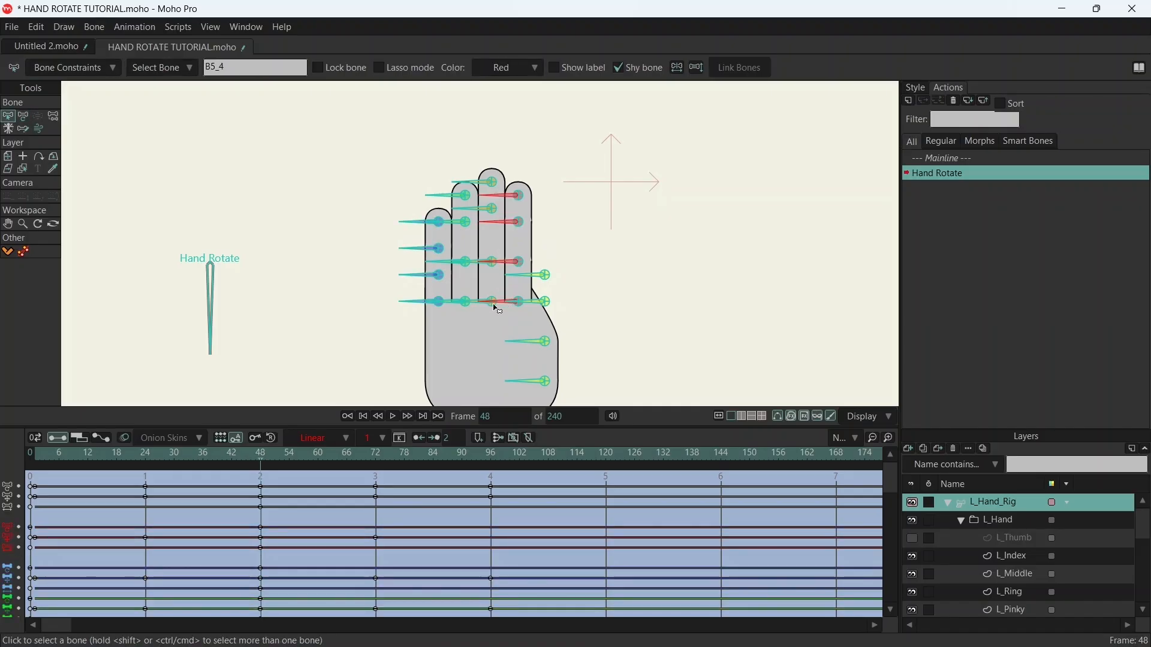
key("t")
left_click(492, 460)
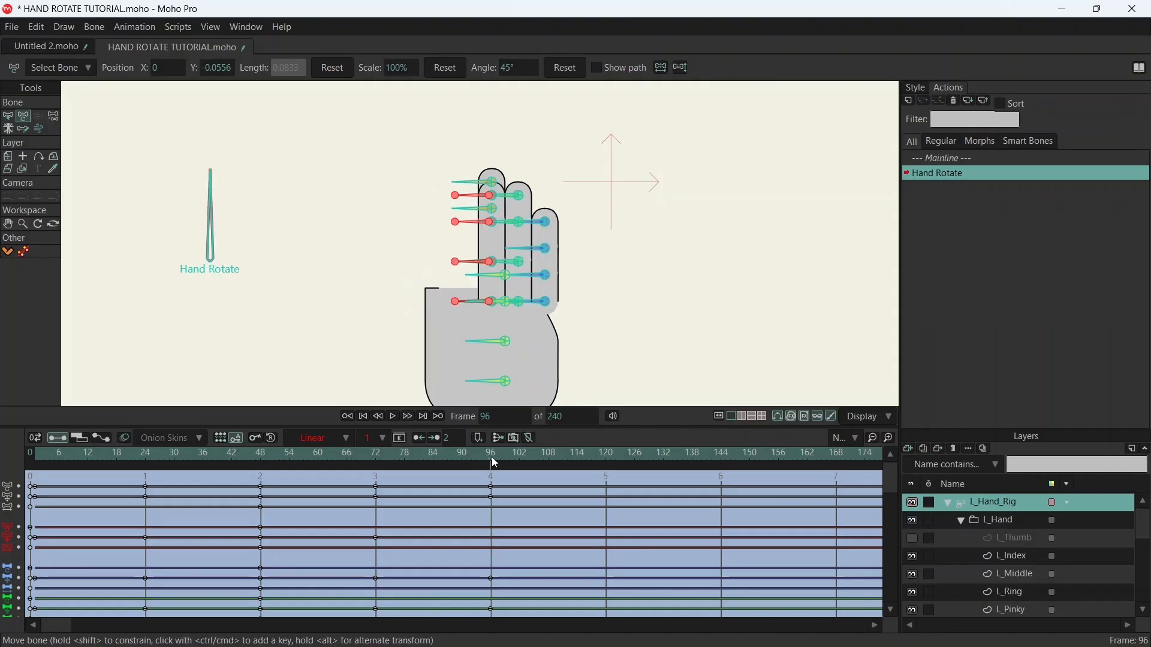
left_click_drag(494, 201, 467, 202)
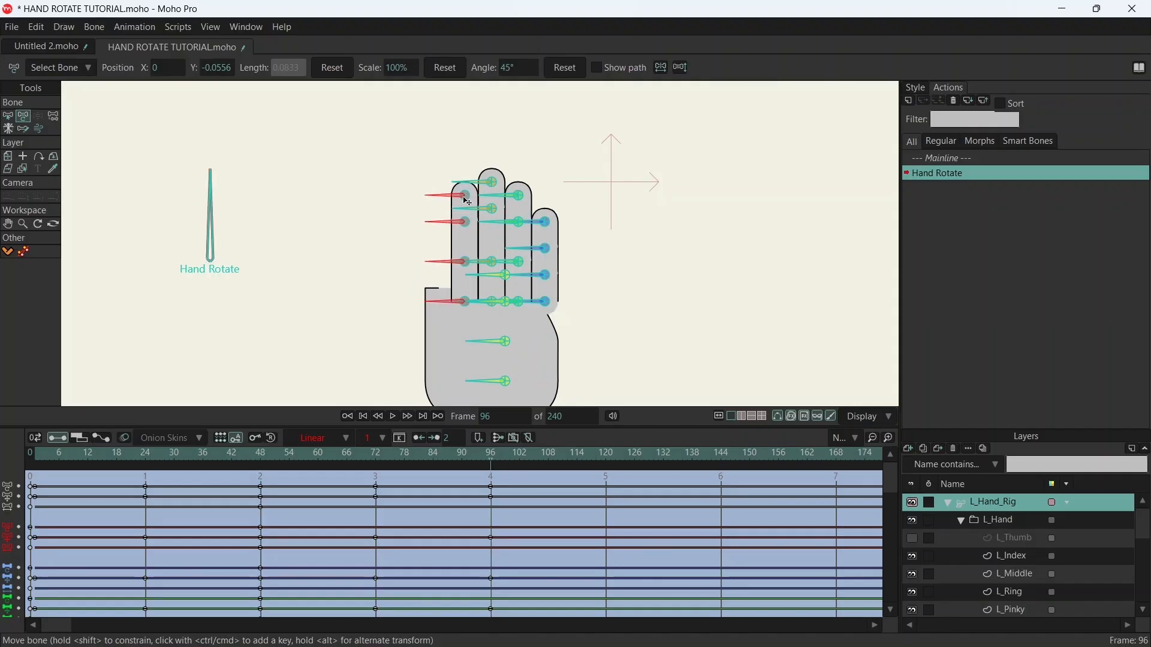
- Nudge the index finger bones horizontally until their side line overlaps the middle finger's exactly at the base at frame 96
scroll(473, 228, "up", 3)
scroll(507, 378, "up", 5)
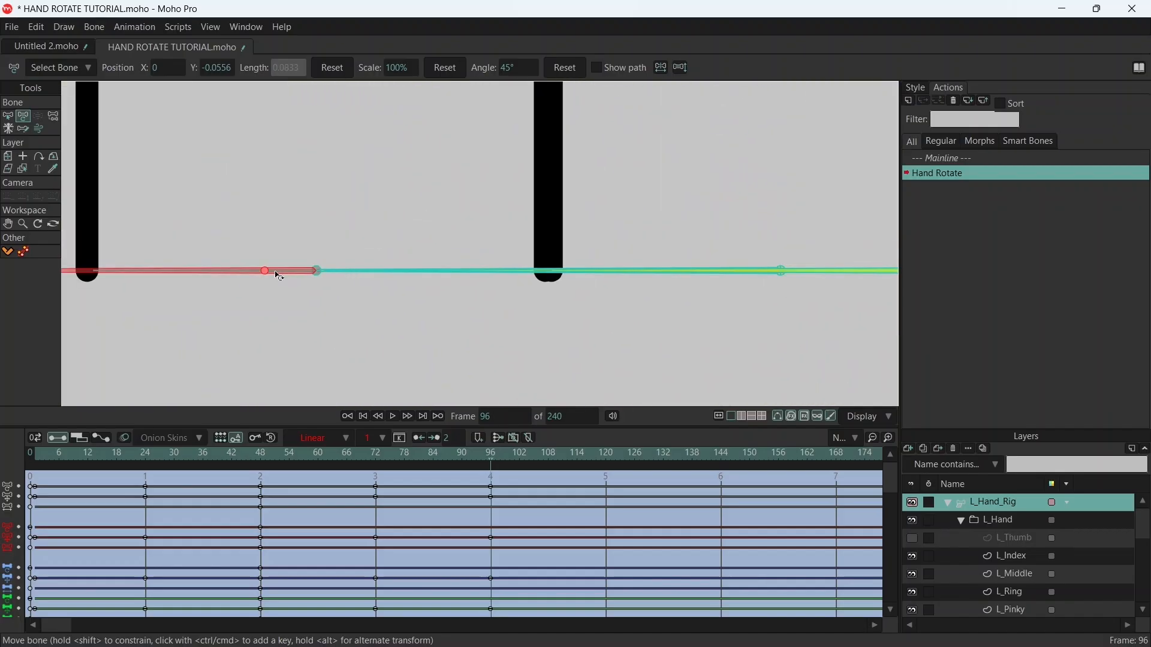
left_click_drag(267, 277, 272, 278)
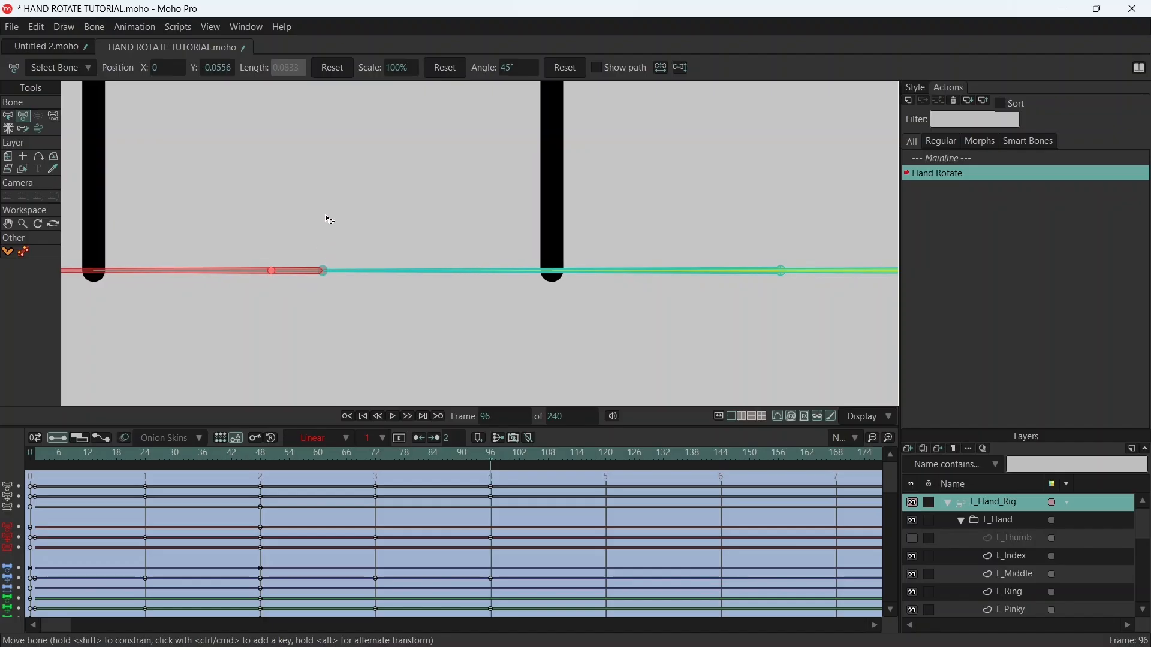
scroll(384, 204, "down", 5)
left_click_drag(477, 170, 485, 218)
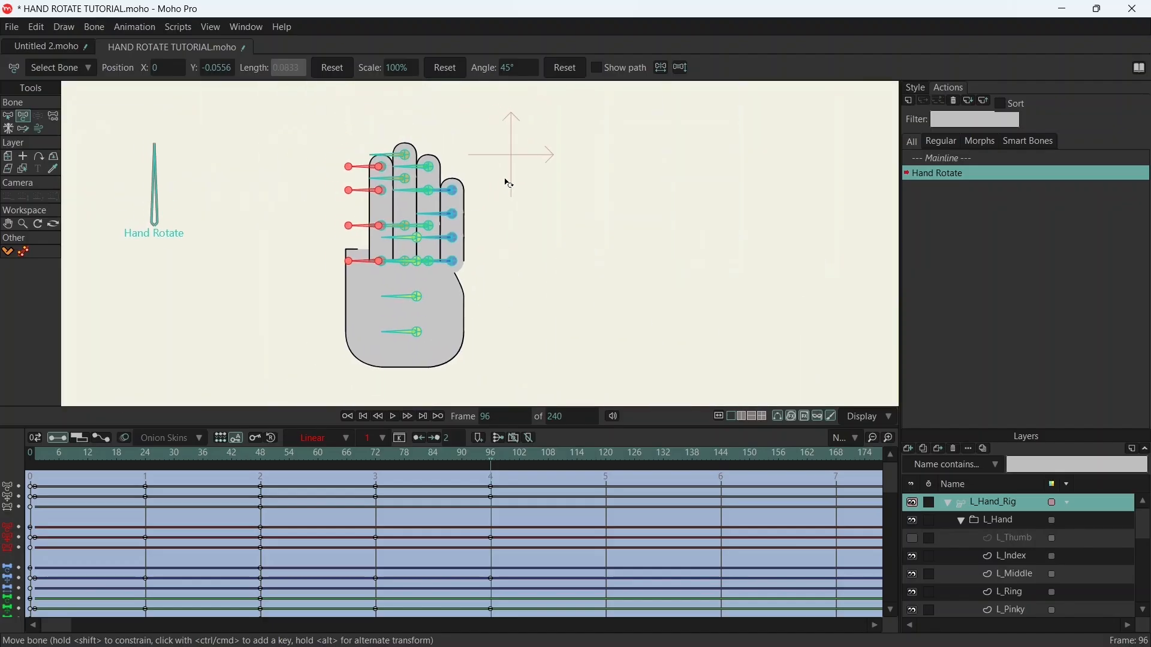
- Deselect all bones and save the project
left_click(7, 118)
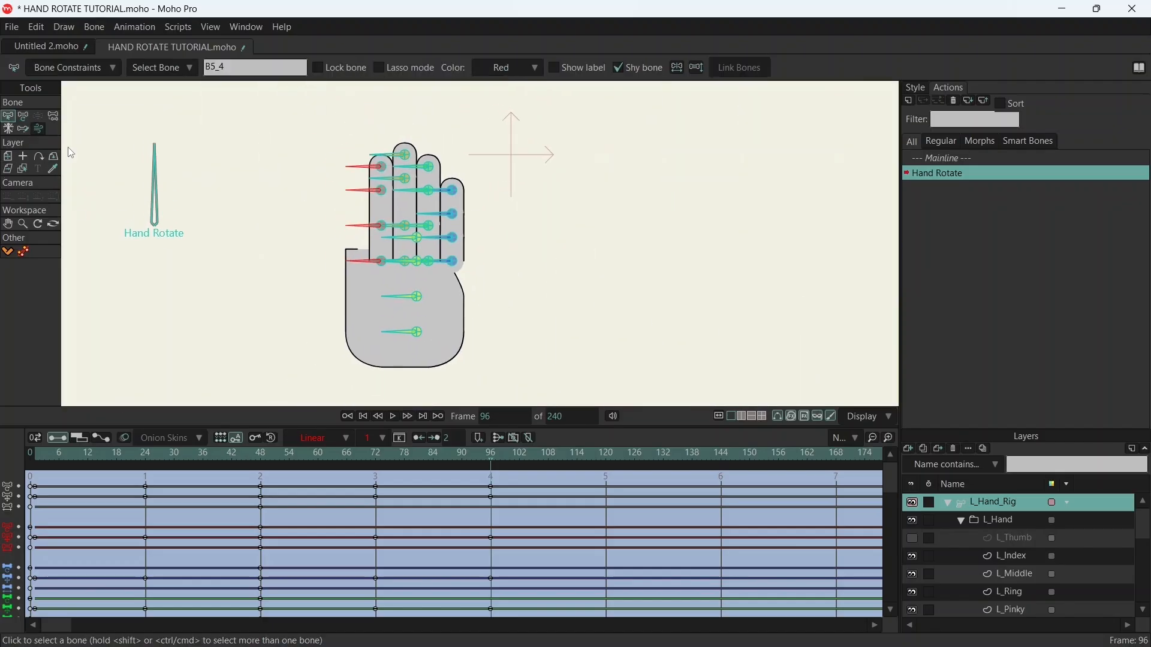
left_click(201, 117)
key("ctrl+s")
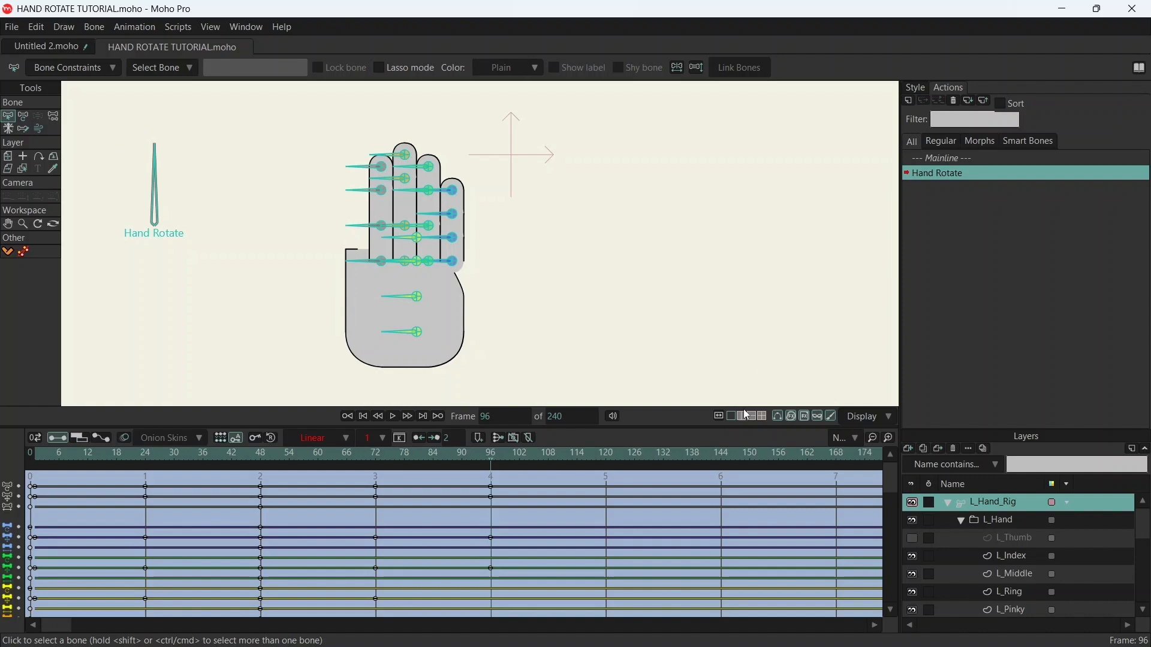
- Show the L_Thumb layer, select the four thumb bones and move them horizontally to the index finger's free side at frame 96
left_click(912, 539)
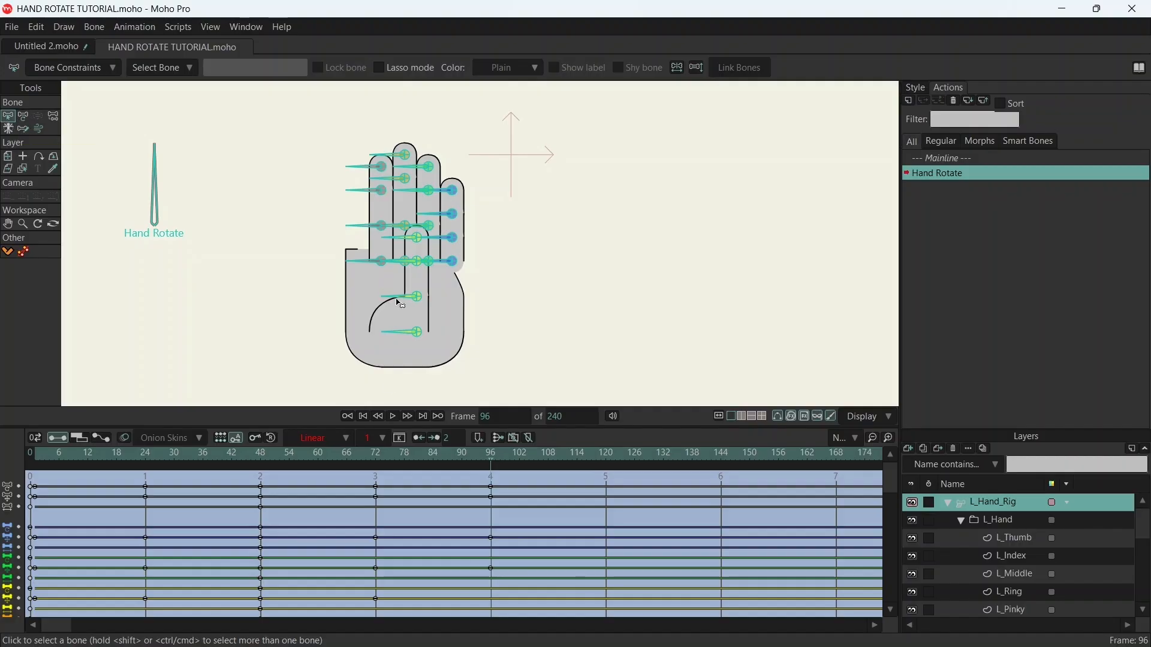
left_click(256, 461)
left_click_drag(257, 462, 261, 463)
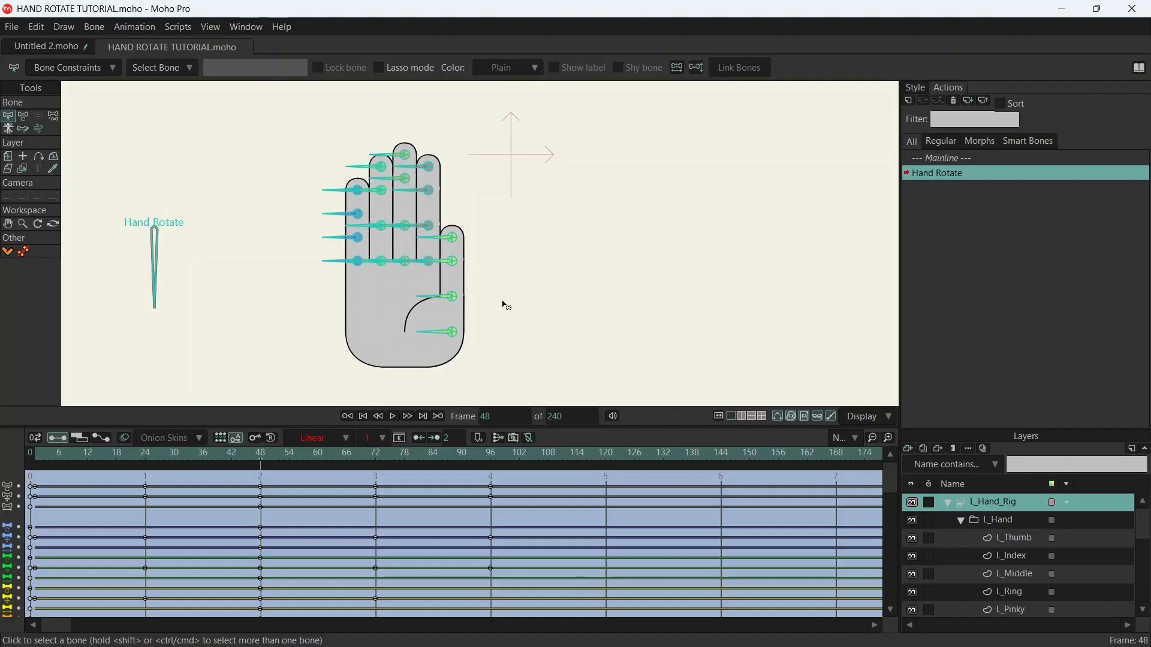
left_click_drag(441, 228, 491, 374)
key("r")
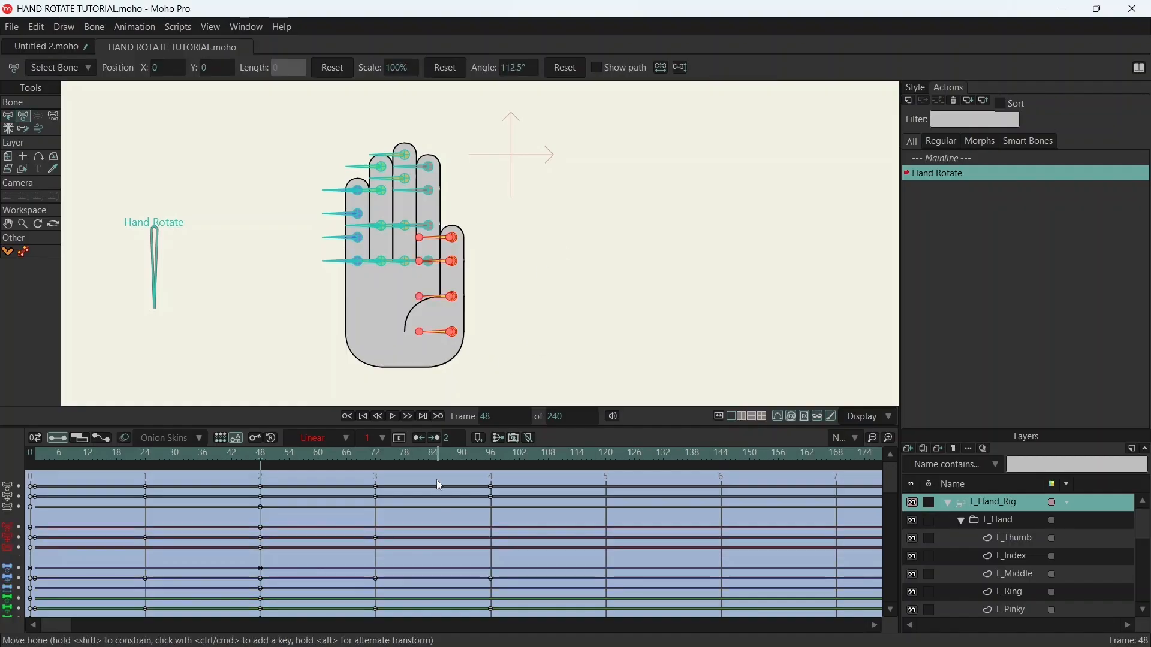
left_click(490, 455)
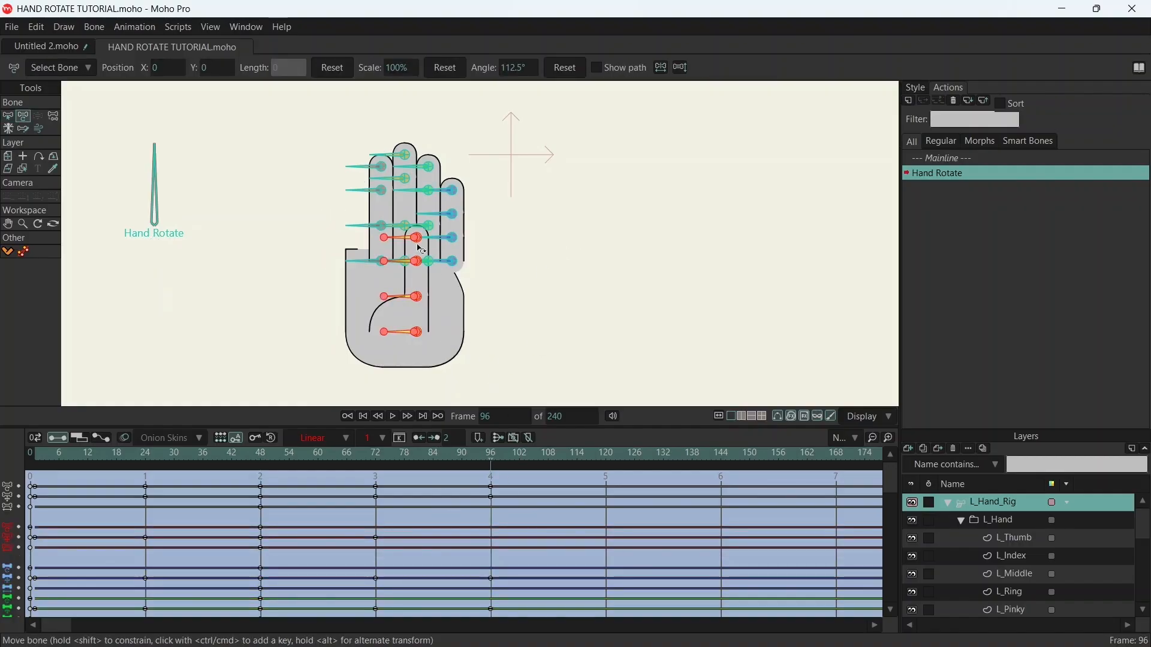
left_click_drag(420, 243, 360, 243)
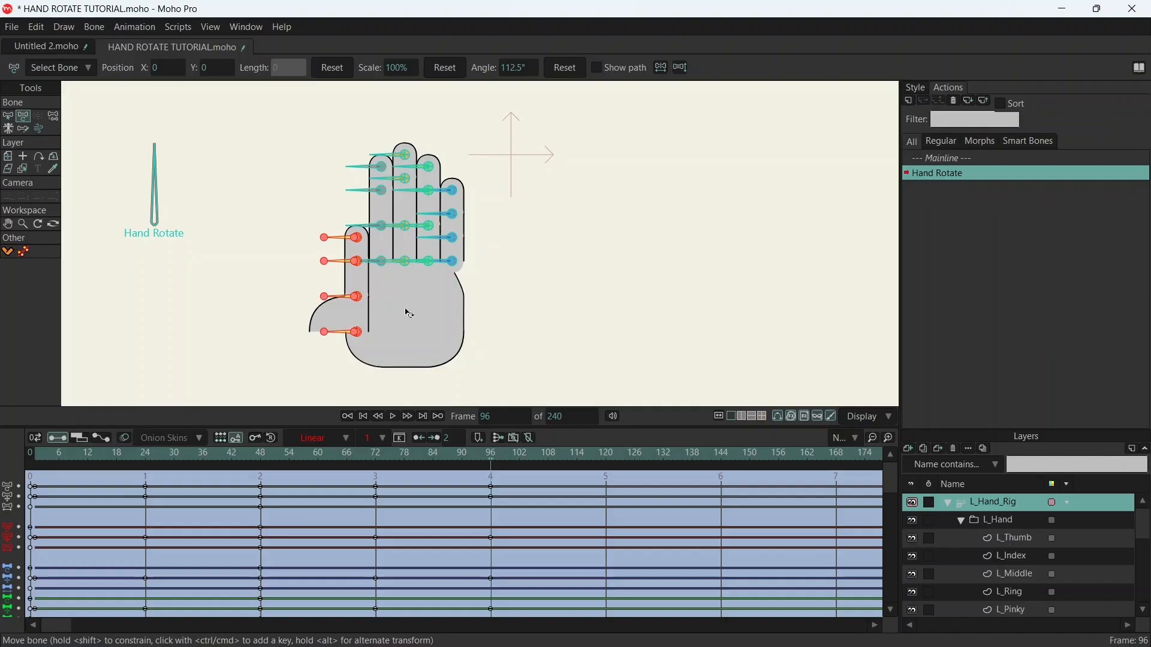
- Nudge the thumb bones horizontally until the thumb's side line overlaps the index finger's exactly at the base at frame 96
scroll(372, 253, "up", 10)
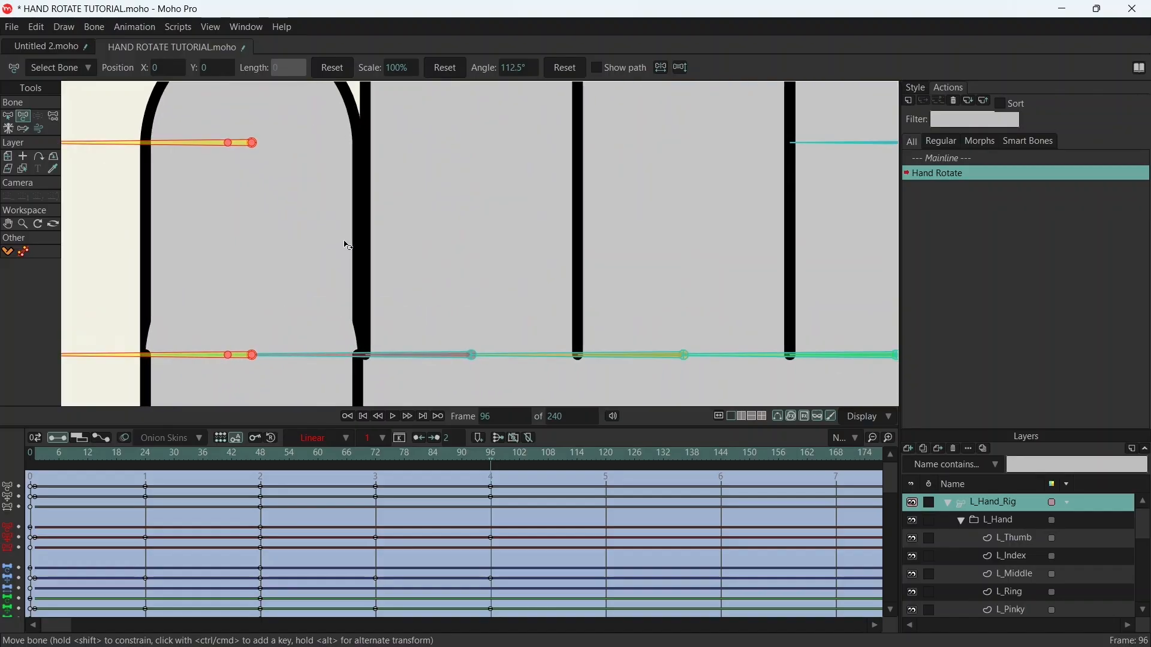
left_click_drag(435, 222, 440, 209)
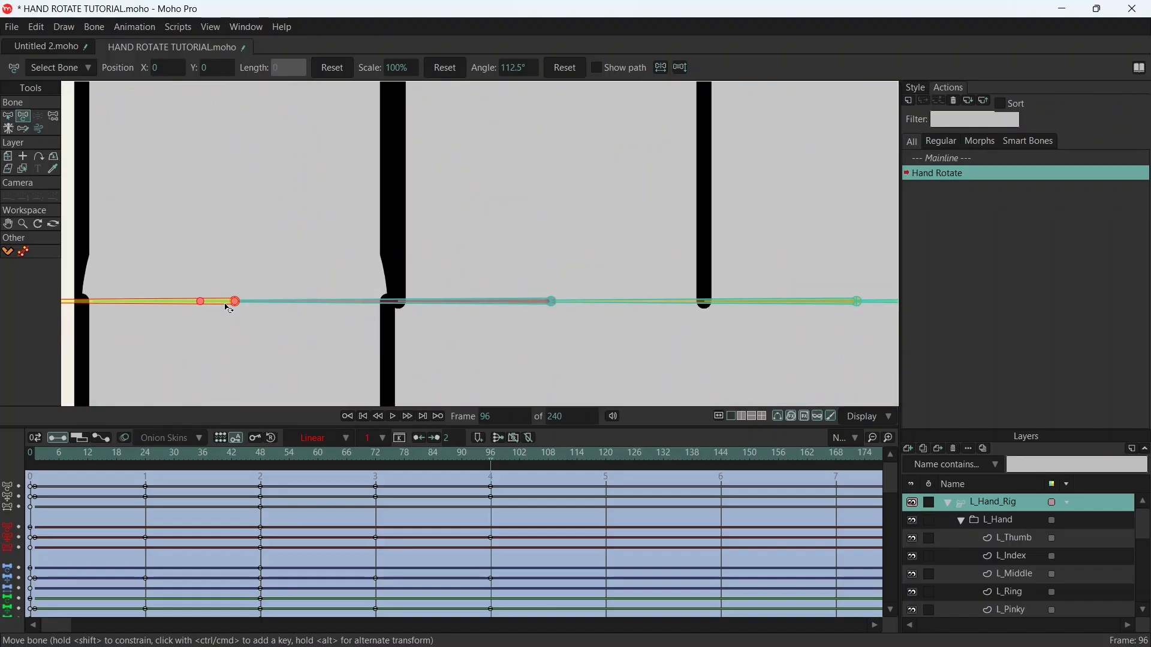
left_click_drag(206, 306, 216, 310)
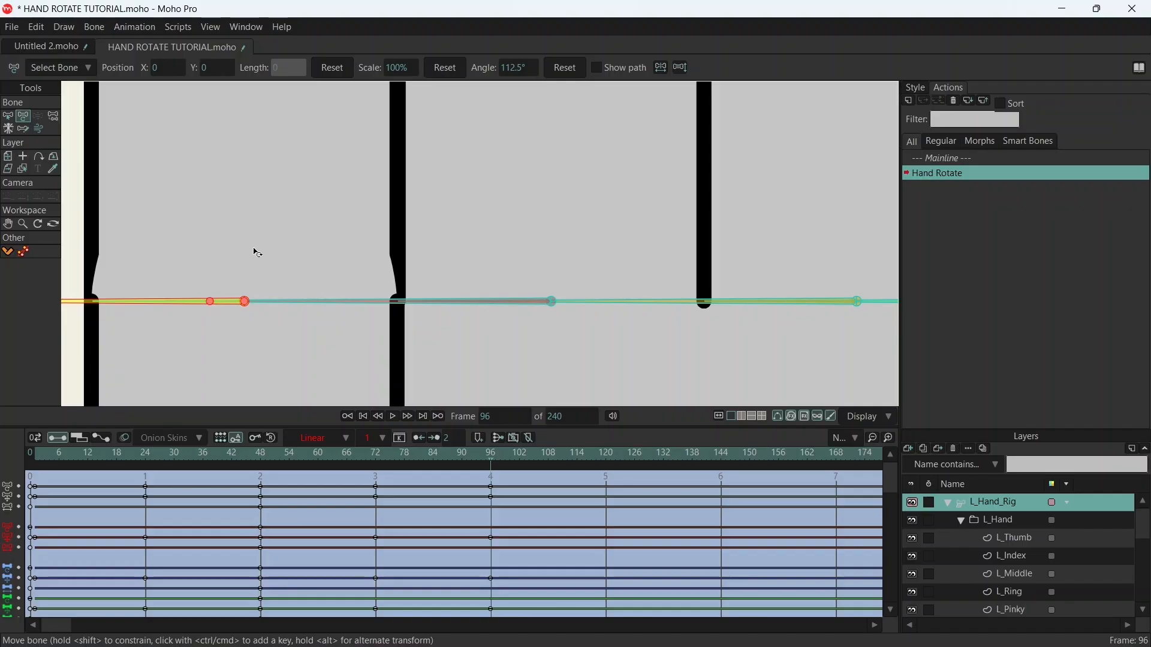
scroll(360, 240, "down", 10)
left_click_drag(481, 232, 501, 247)
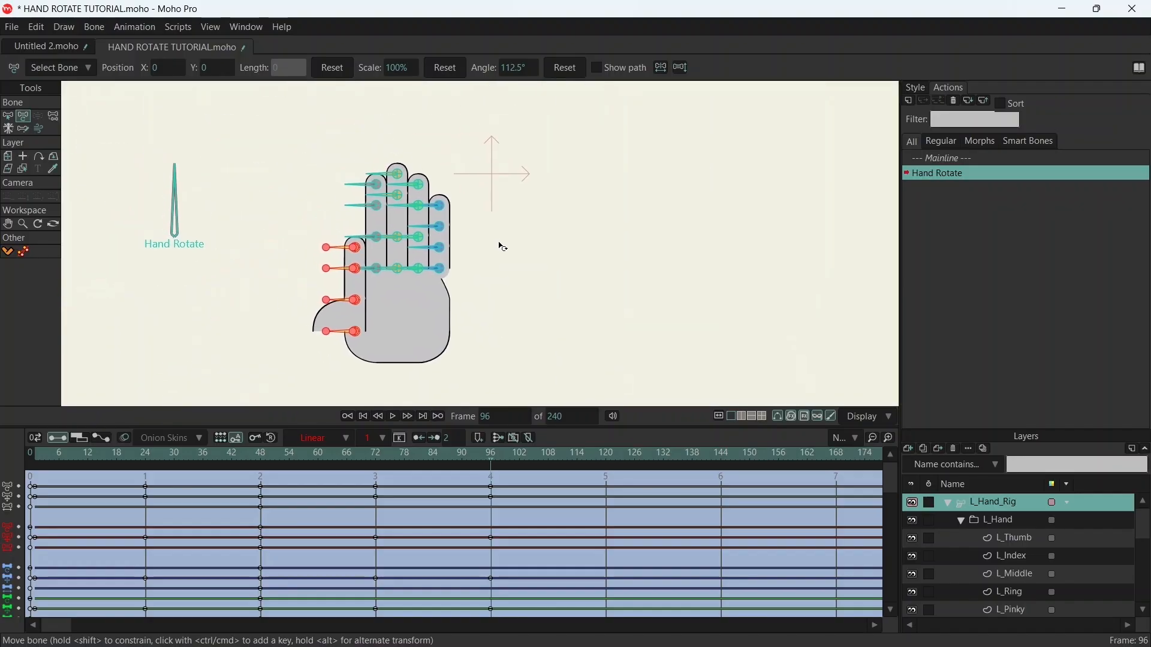
- Return to frame 48 and enable animated layer order in the L_Hand_Rig layer's depth sorting settings
mouse_move(257, 465)
left_mouse_down()
mouse_move(60, 465)
mouse_move(444, 465)
mouse_move(385, 483)
mouse_move(136, 474)
mouse_move(454, 465)
mouse_move(144, 465)
mouse_move(265, 472)
left_mouse_up()
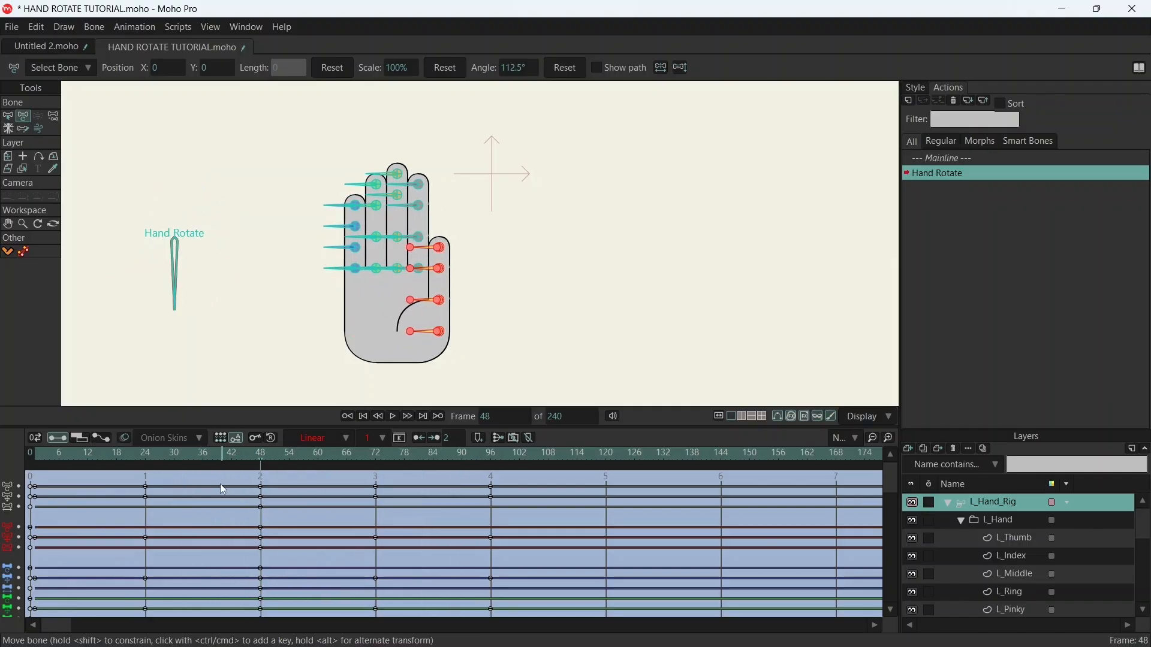
mouse_move(264, 455)
left_mouse_down()
mouse_move(387, 471)
mouse_move(252, 465)
mouse_move(261, 472)
left_mouse_up()
double_click(1026, 506)
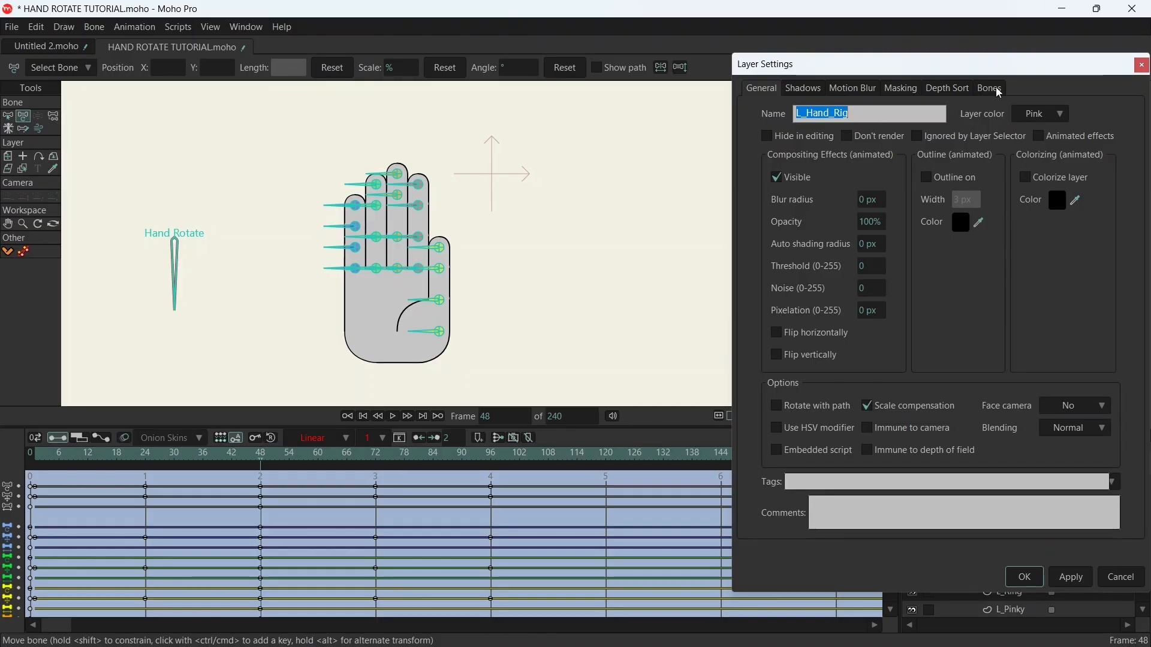
left_click(961, 95)
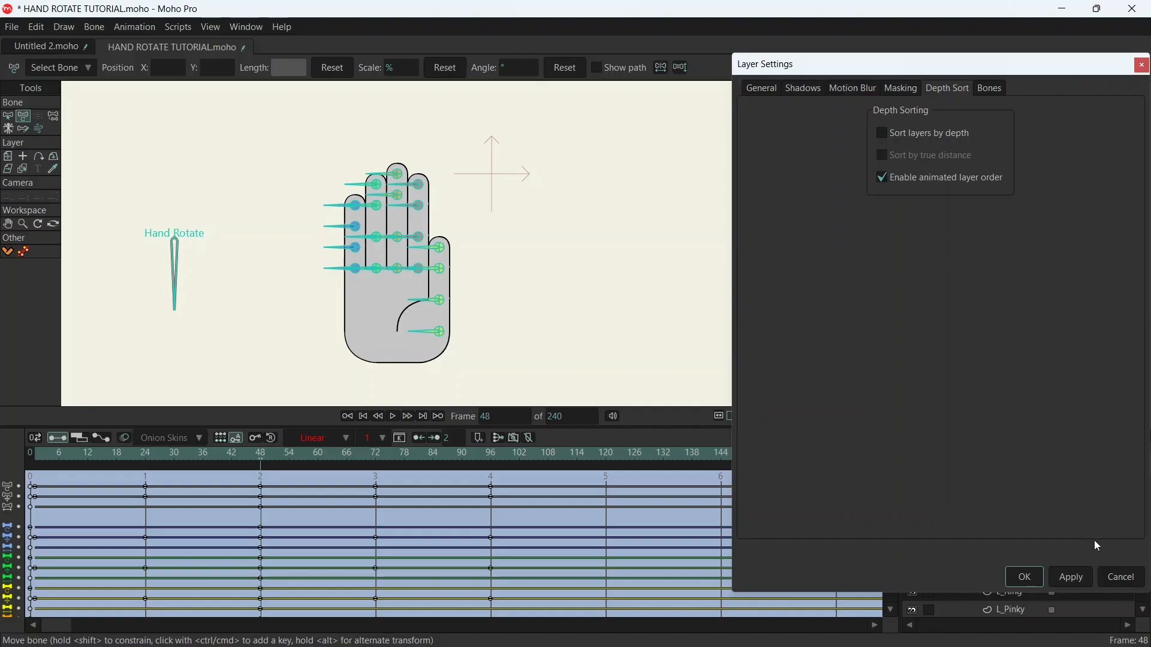
left_click(1079, 579)
left_click(1029, 579)
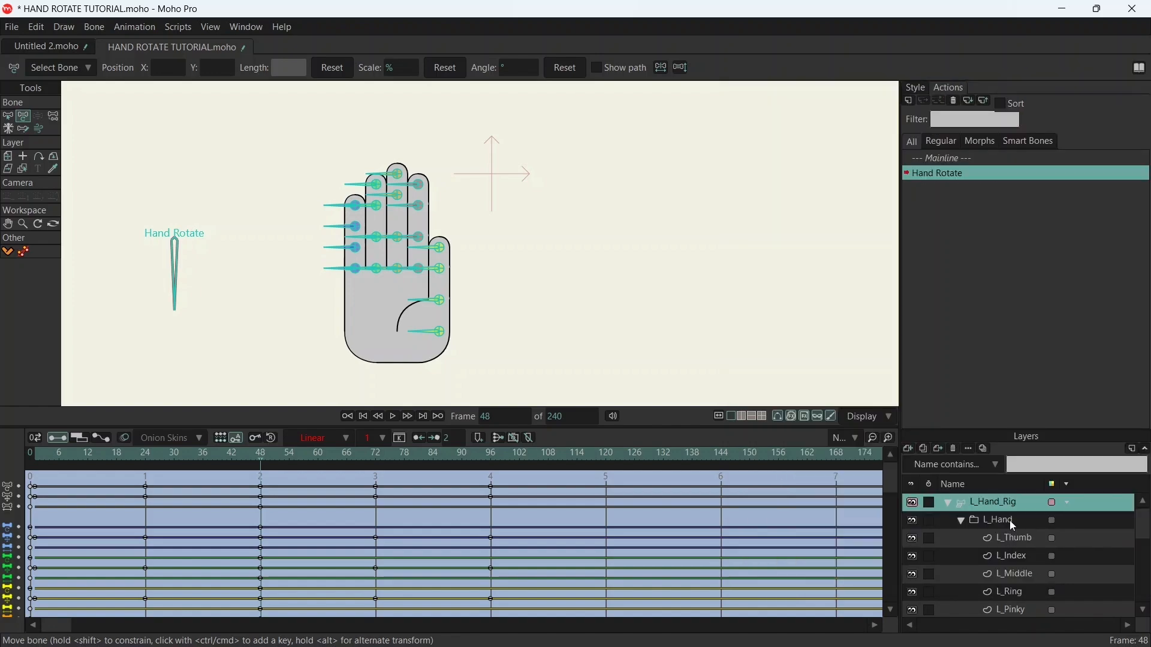
- Enable animated layer order for the L_Hand group in its depth sorting settings and save the project
double_click(1008, 519)
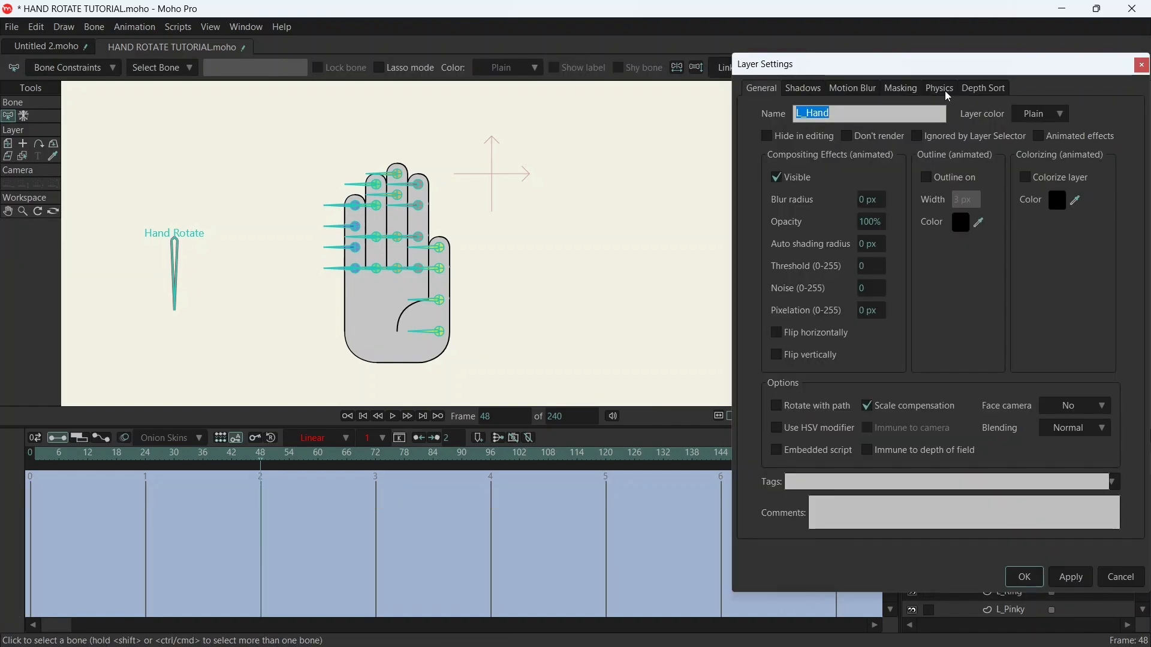
left_click(983, 89)
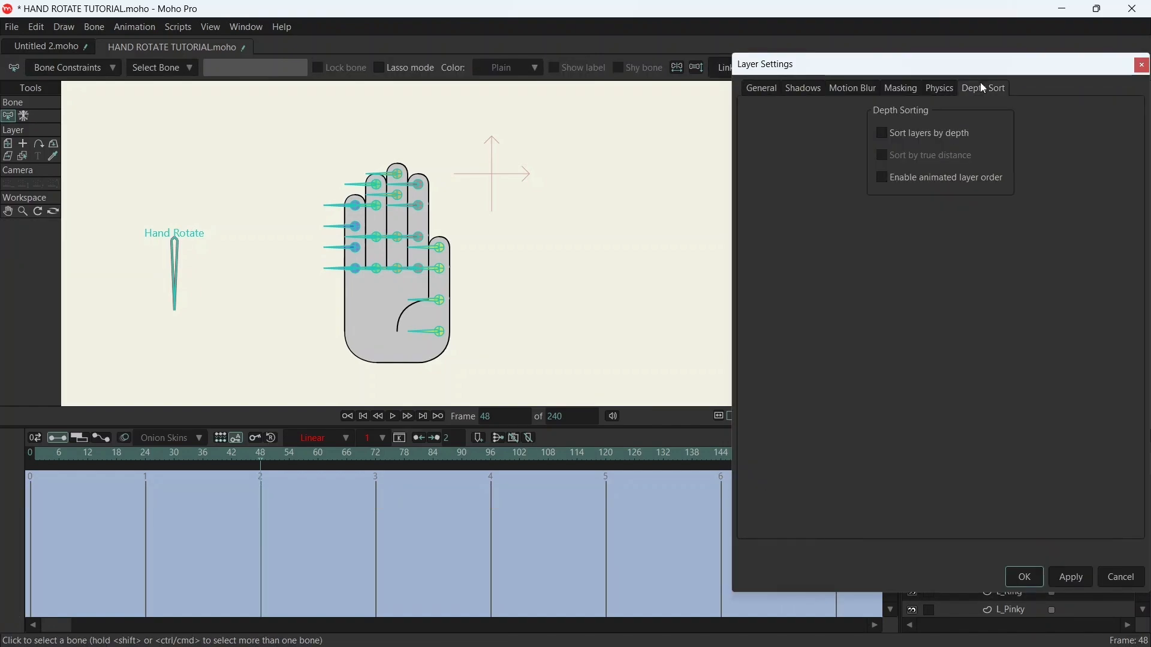
left_click(927, 180)
left_click(1082, 578)
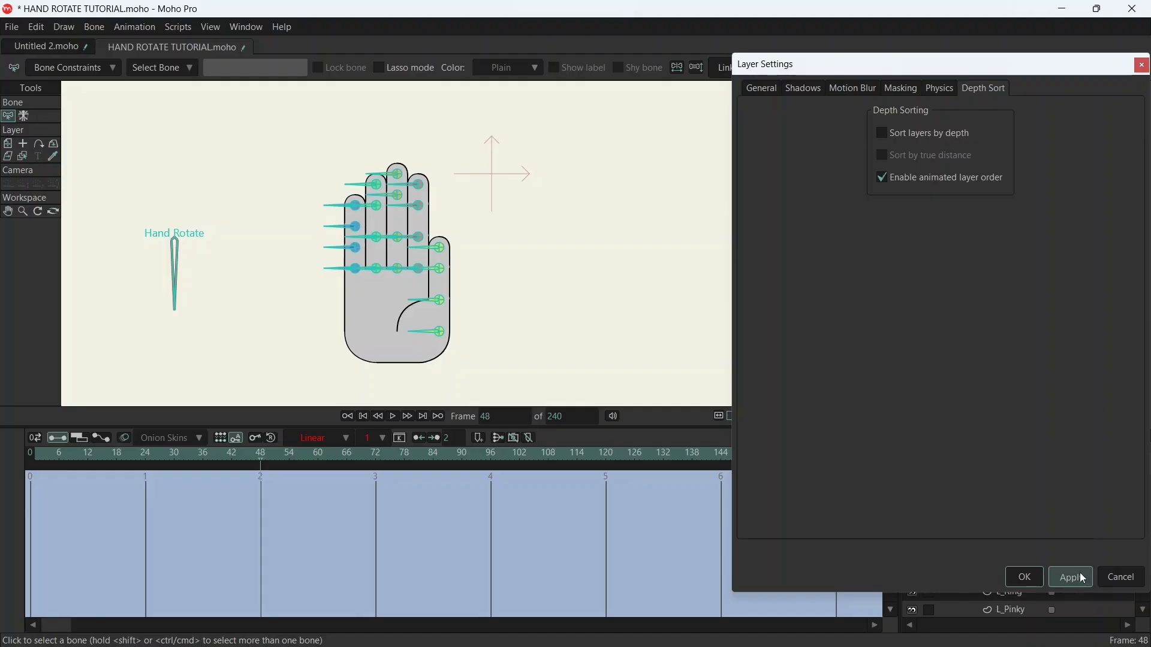
left_click(1027, 578)
key("ctrl+s")
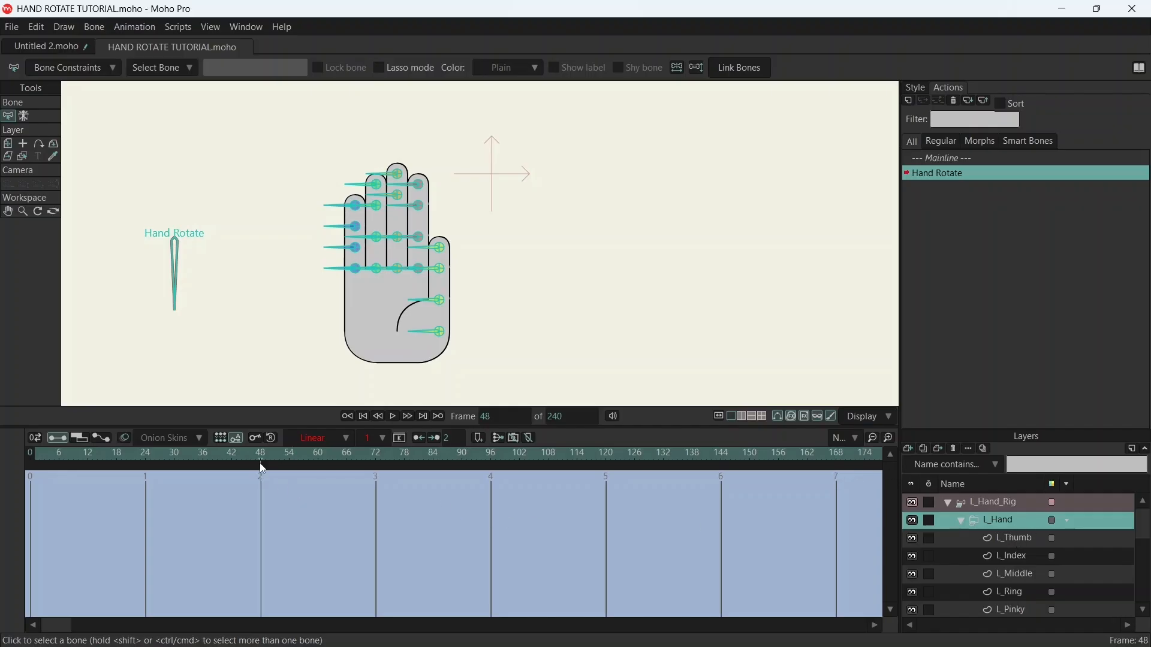
- Move the L_Thumb layer directly beneath L_Palm at frame 12 and scrub back to the start of the action
left_click_drag(270, 453, 86, 469)
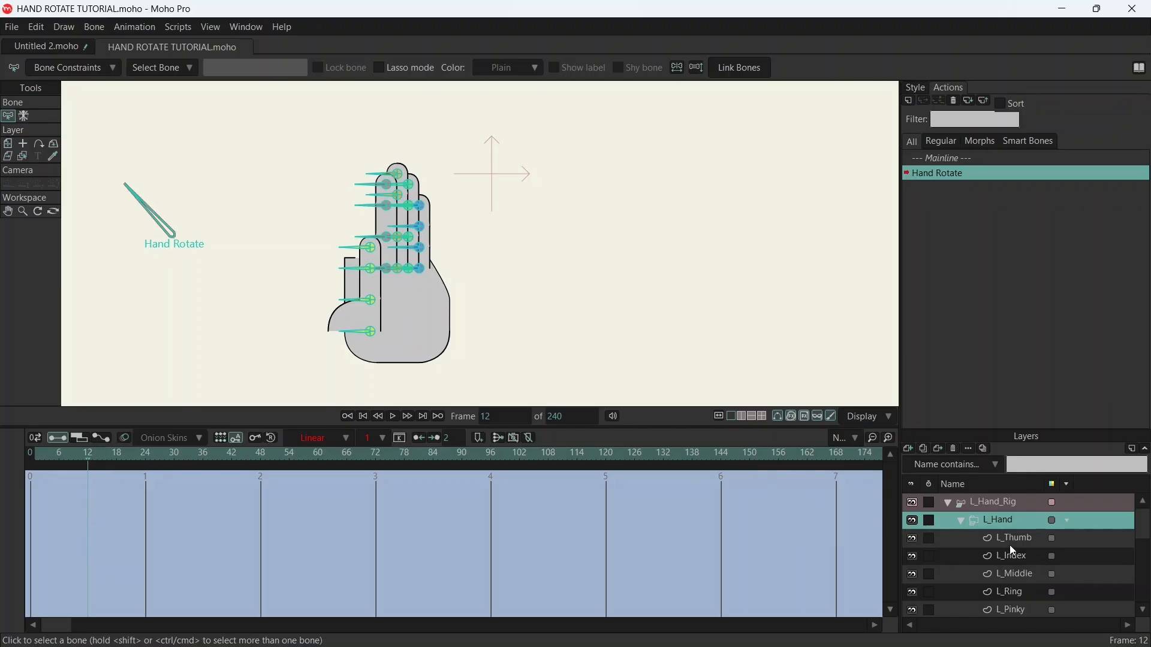
scroll(1034, 549, "down", 2)
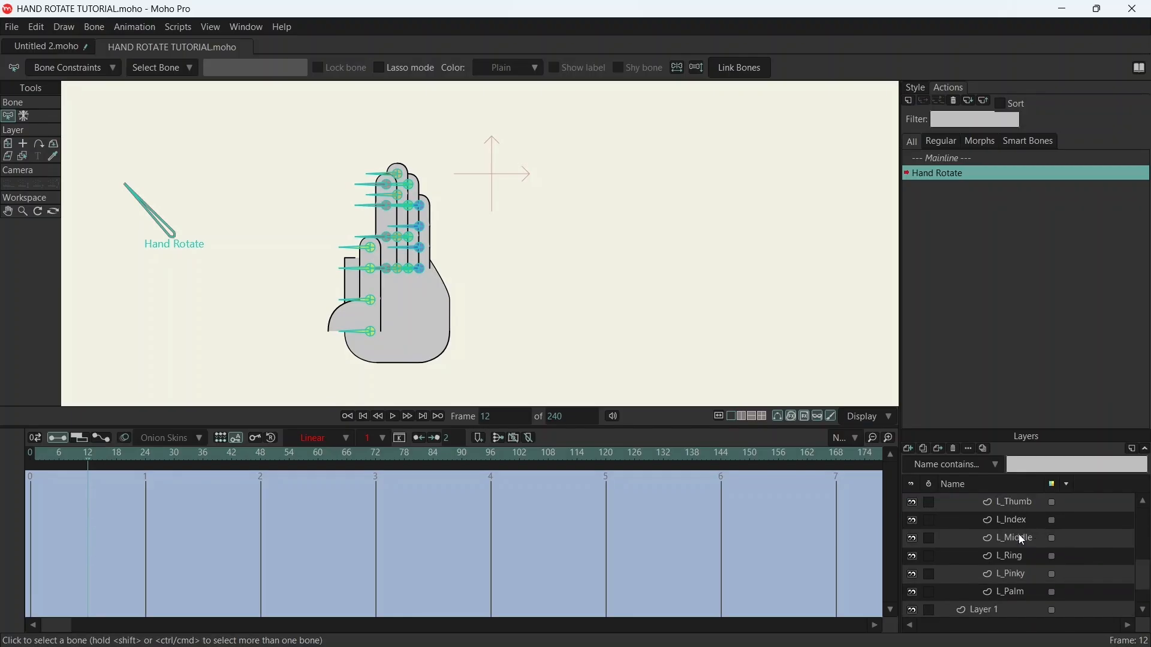
left_click_drag(1011, 503, 1017, 605)
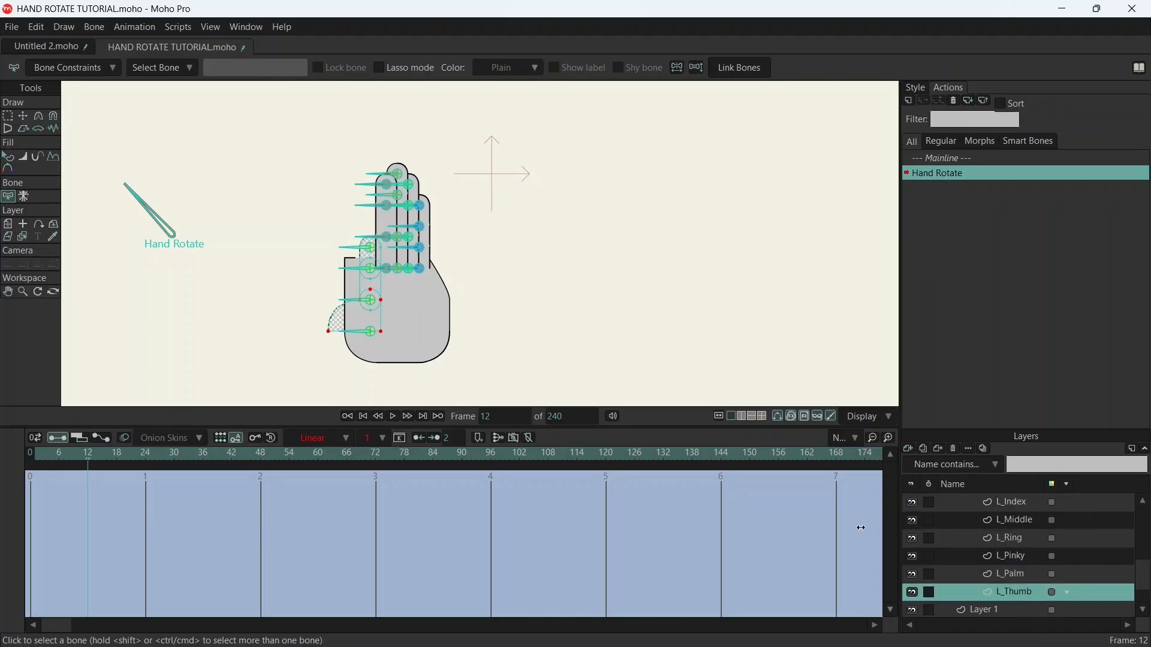
left_click(84, 457)
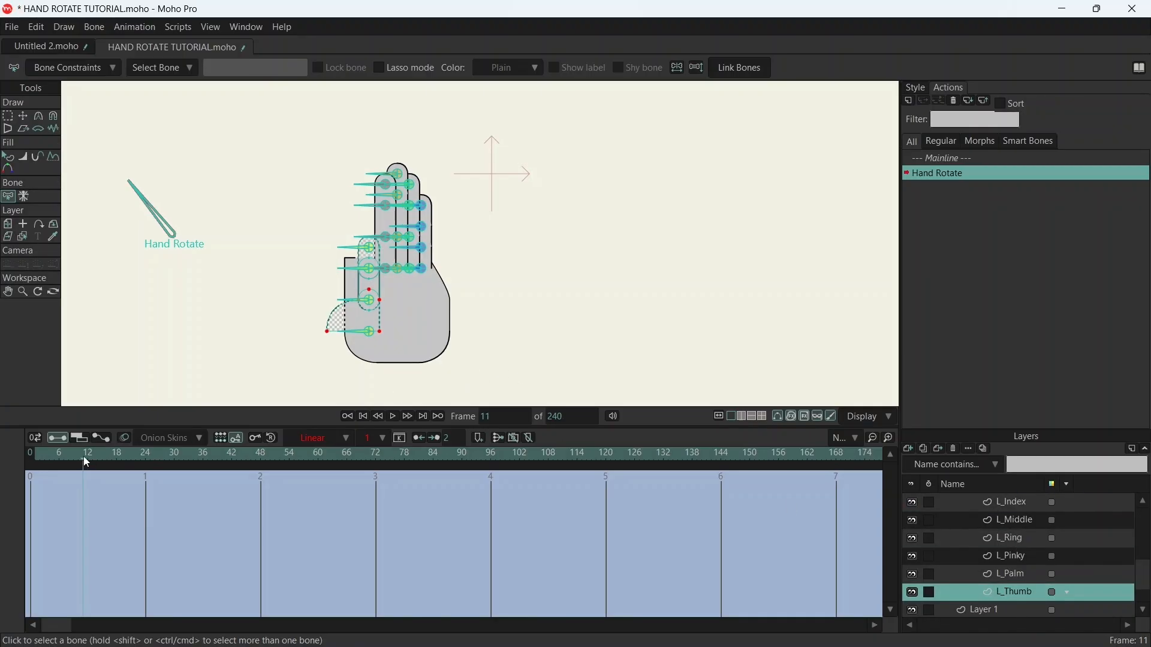
left_click_drag(84, 457, 48, 455)
key("ctrl+z")
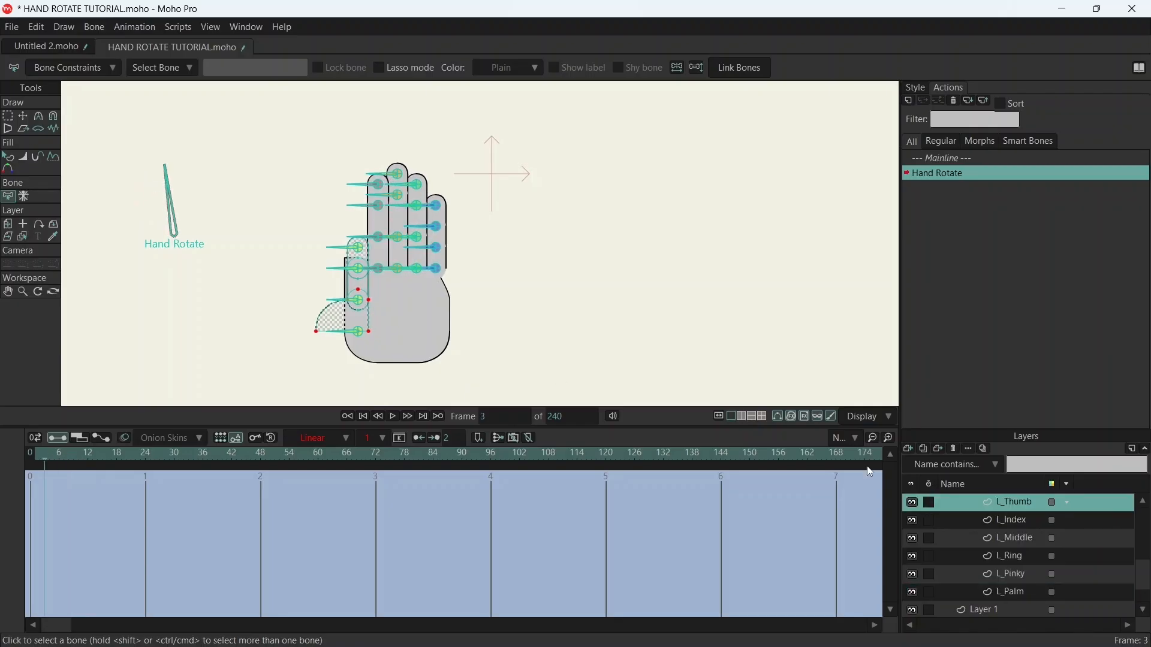
- Move the L_Hand group's layer order keyframe to frame 1 and go to frame 12
scroll(1005, 510, "up", 2)
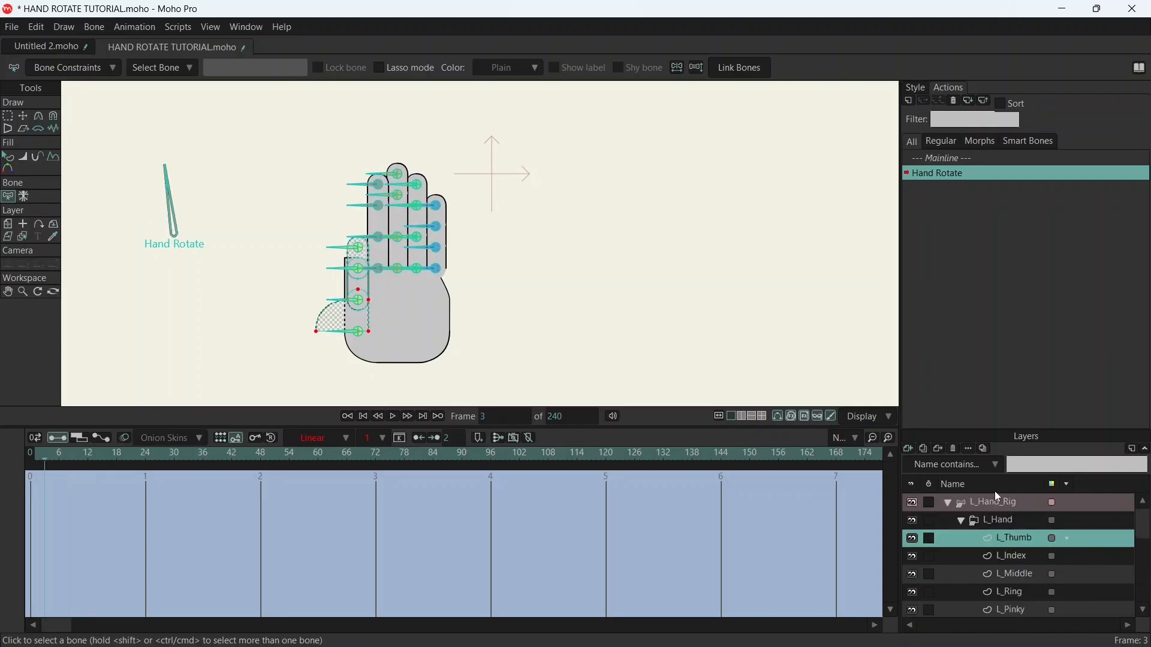
left_click(1001, 499)
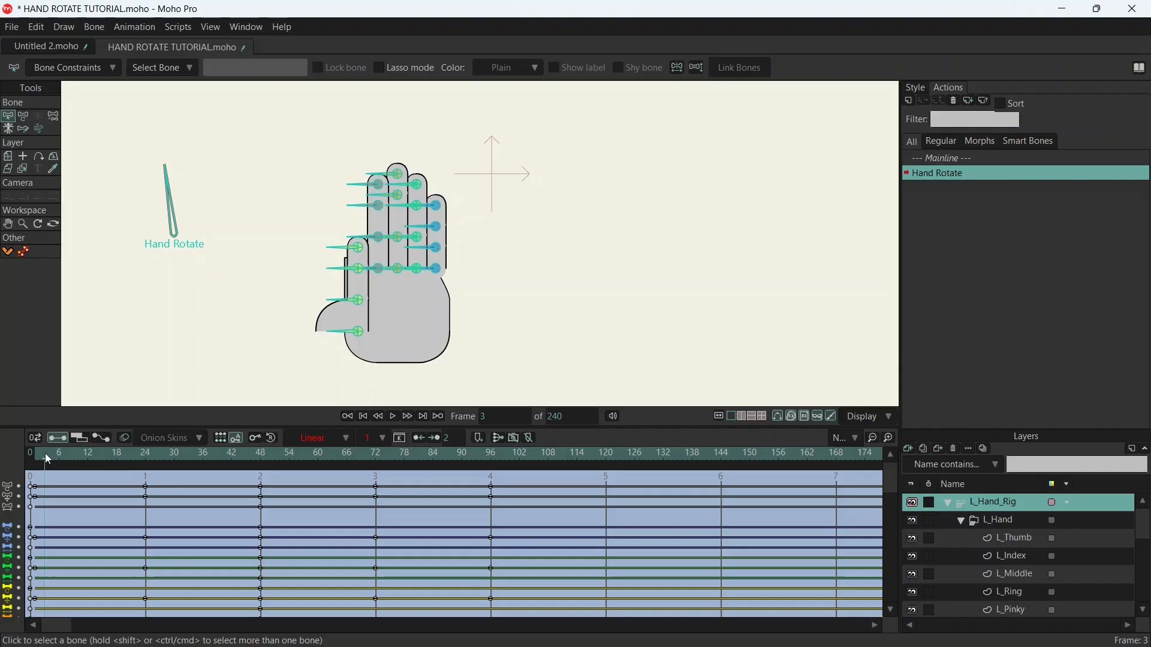
mouse_move(46, 456)
left_mouse_down()
mouse_move(130, 447)
mouse_move(68, 463)
mouse_move(258, 460)
mouse_move(31, 458)
left_mouse_up()
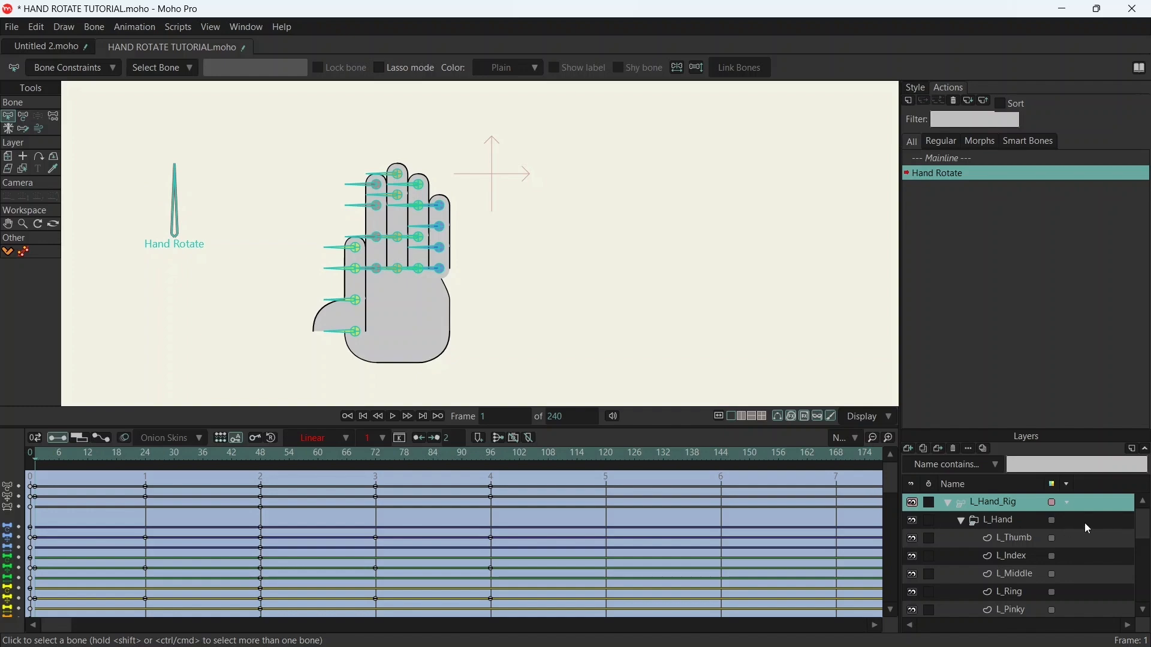
left_click(1025, 520)
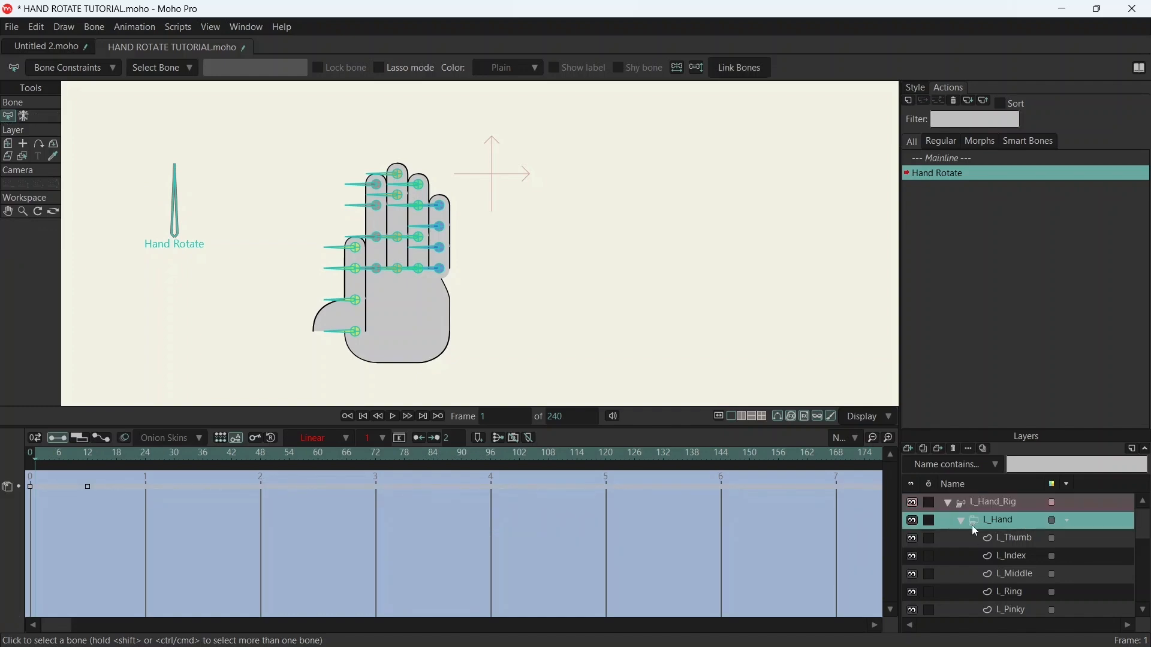
left_click(87, 487)
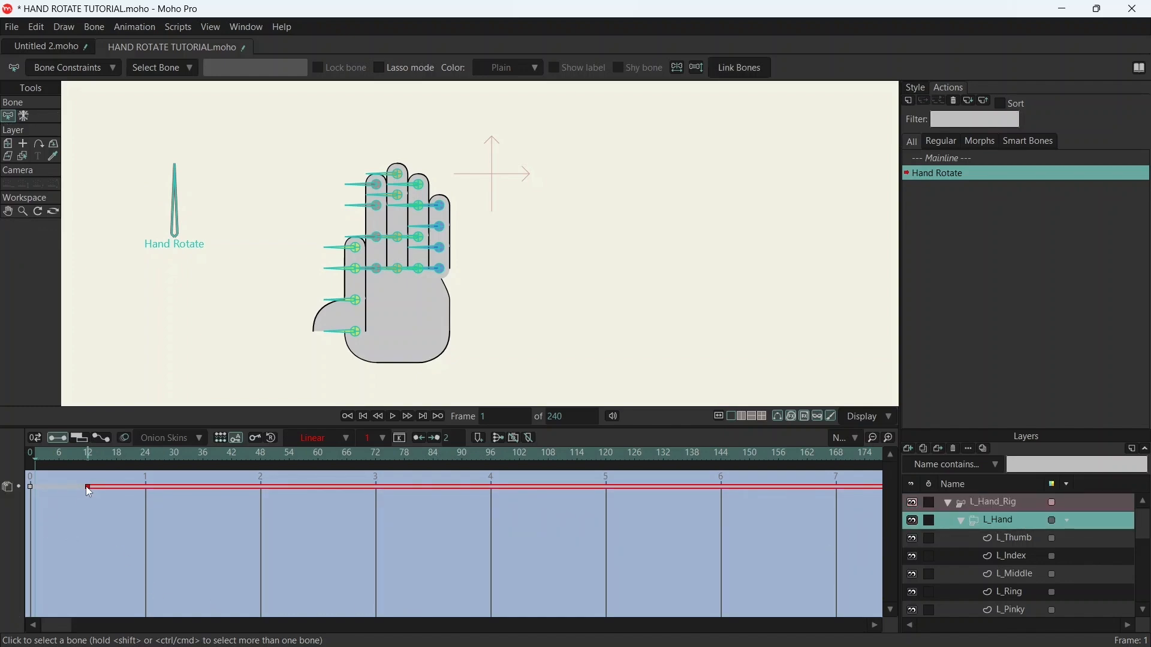
mouse_move(45, 490)
left_mouse_down()
mouse_move(18, 492)
mouse_move(35, 491)
mouse_move(50, 456)
mouse_move(88, 451)
left_mouse_up()
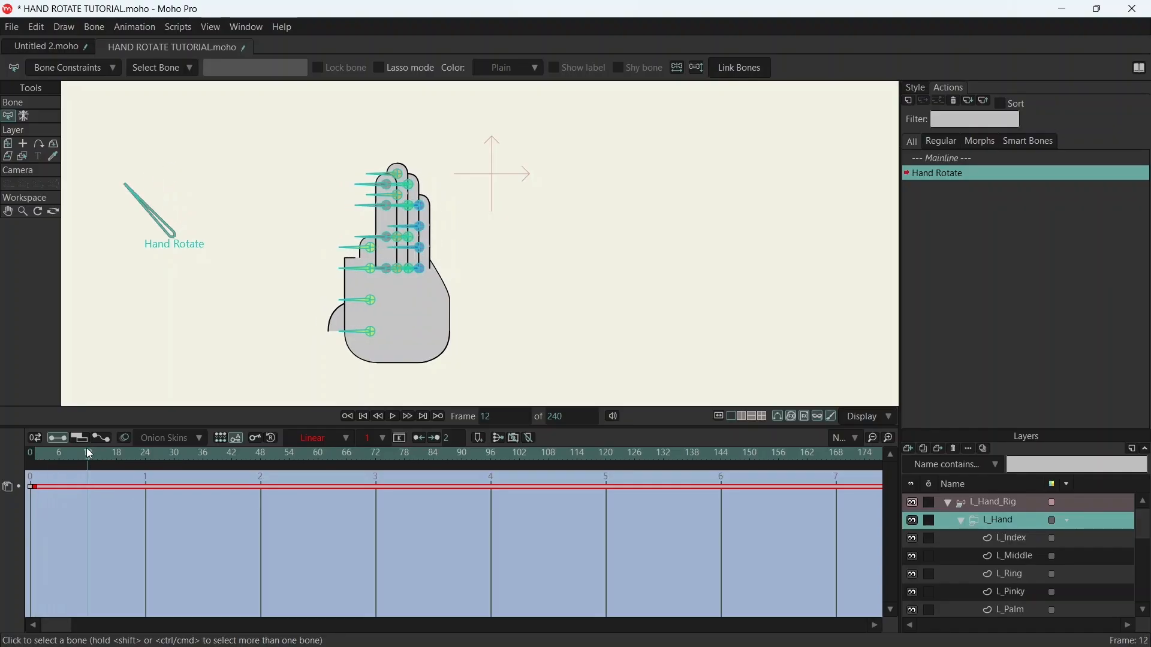
- Move the L_Thumb layer back above L_Index at frame 12 and reselect the L_Hand group
scroll(1019, 534, "down", 3)
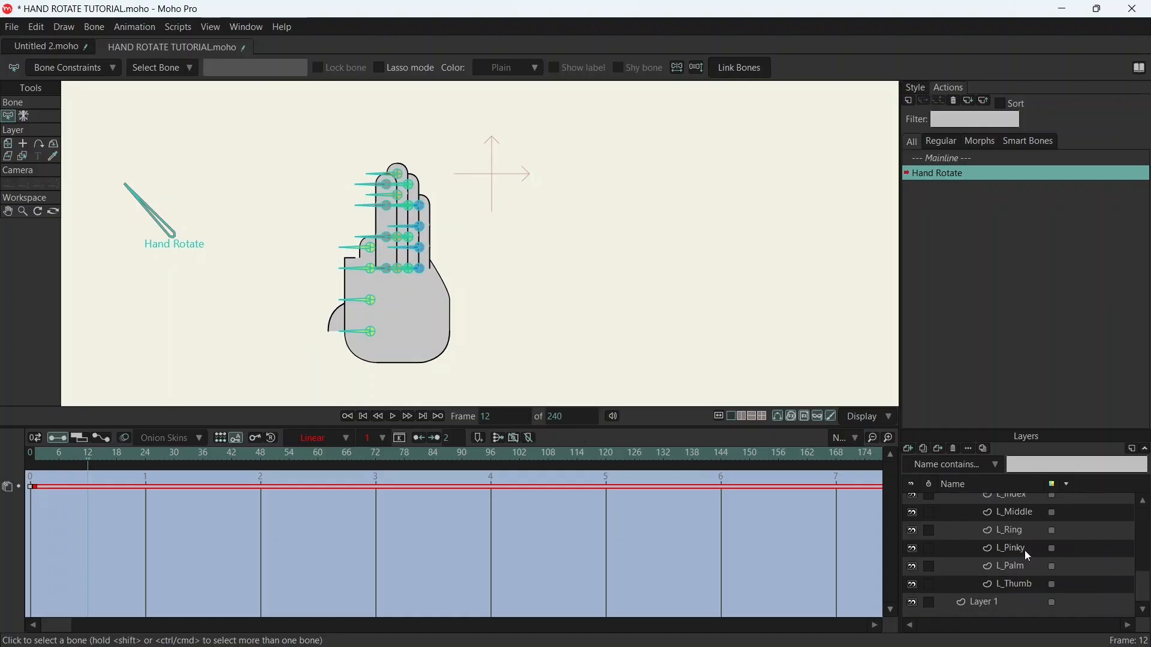
left_click(1016, 587)
scroll(1013, 508, "up", 2)
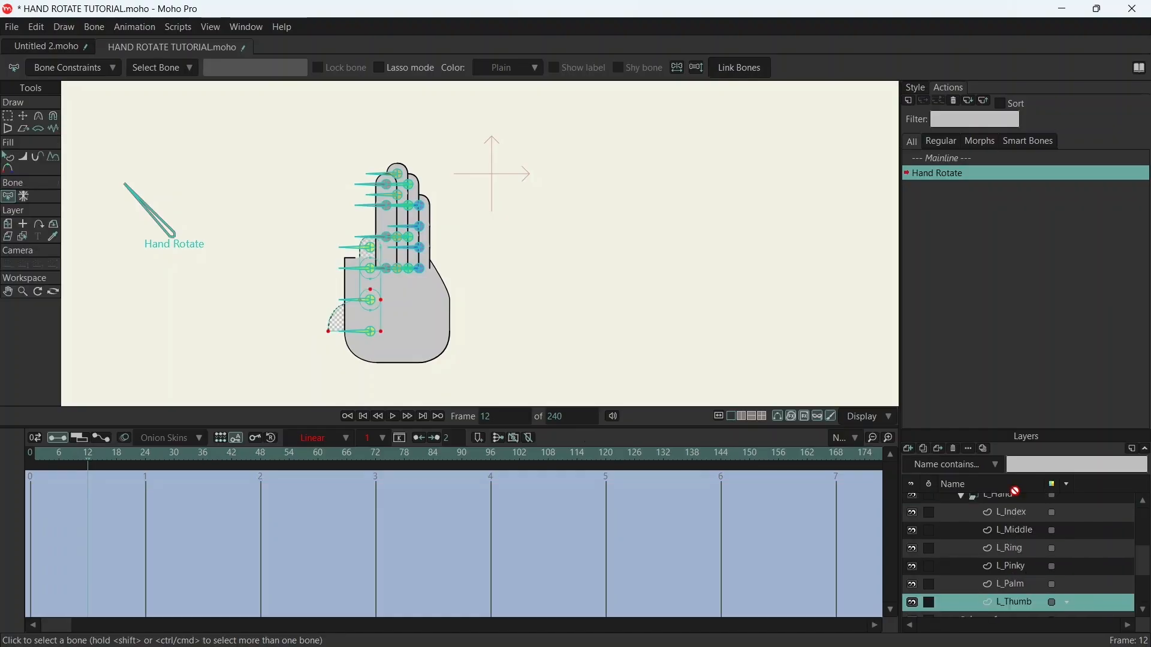
left_click_drag(1016, 502, 1019, 522)
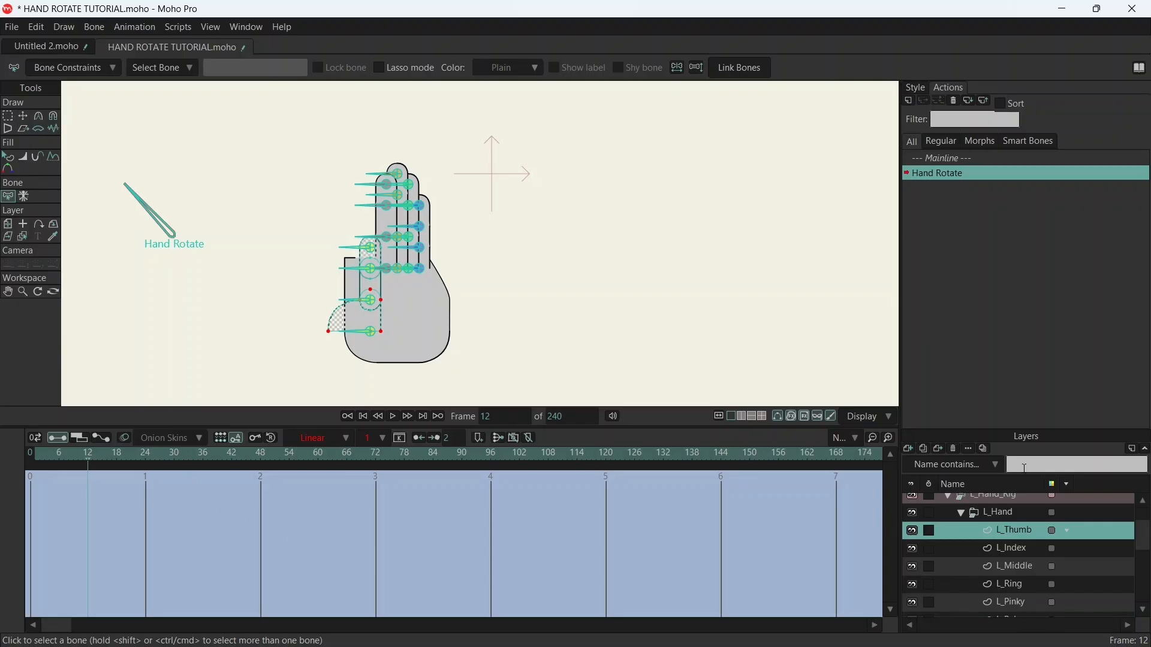
left_click(1012, 500)
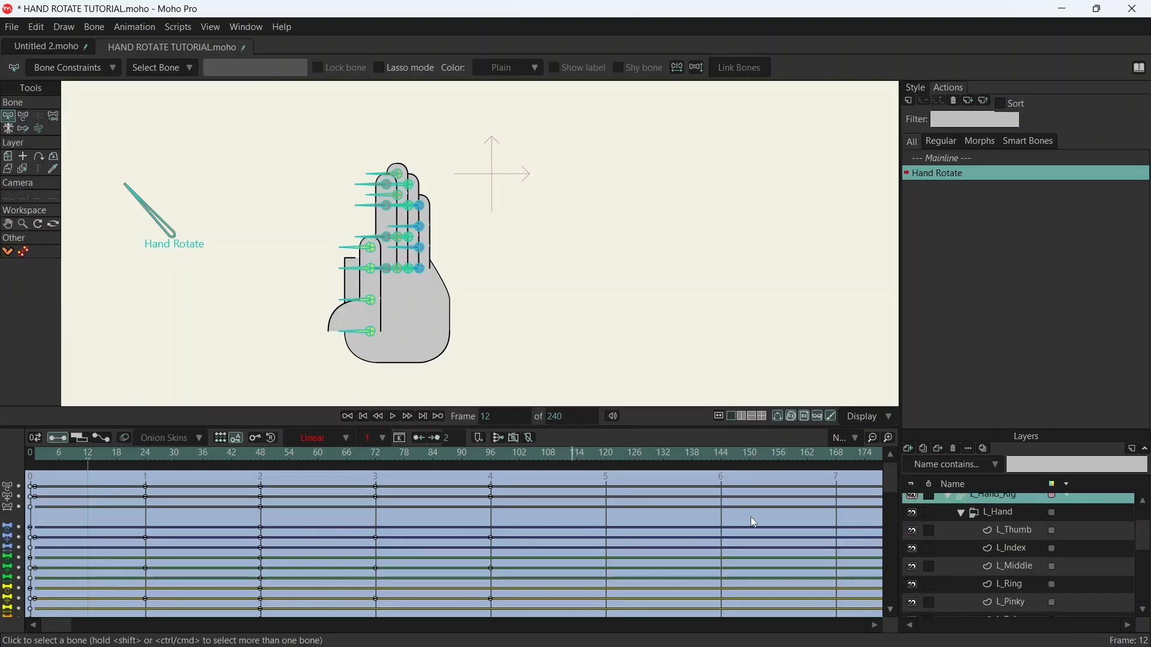
left_click(1004, 513)
- Move the L_Pinky layer between L_Thumb and L_Index at frame 49
left_click_drag(73, 459, 267, 430)
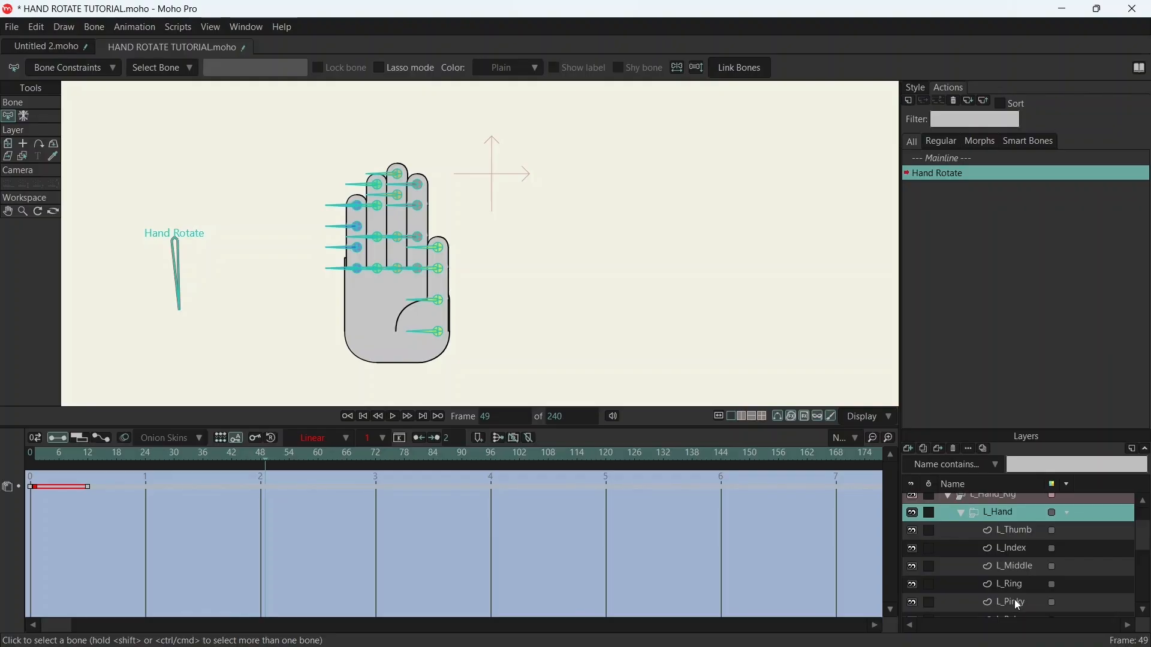
left_click_drag(1015, 604, 1019, 547)
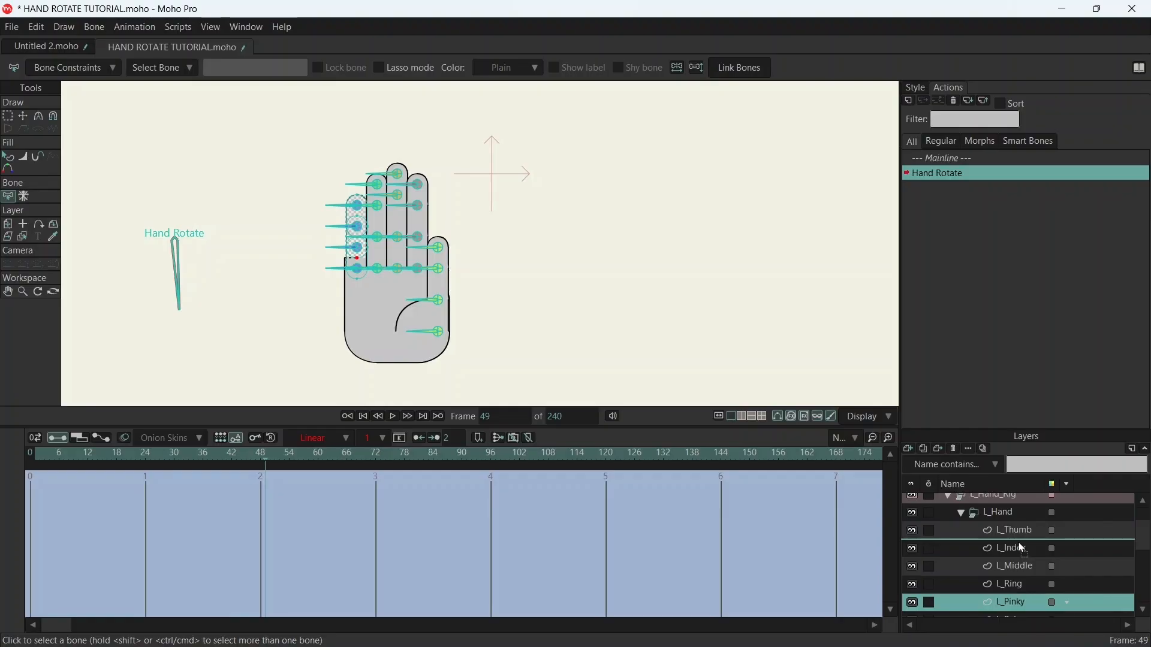
left_click_drag(1020, 545, 1018, 546)
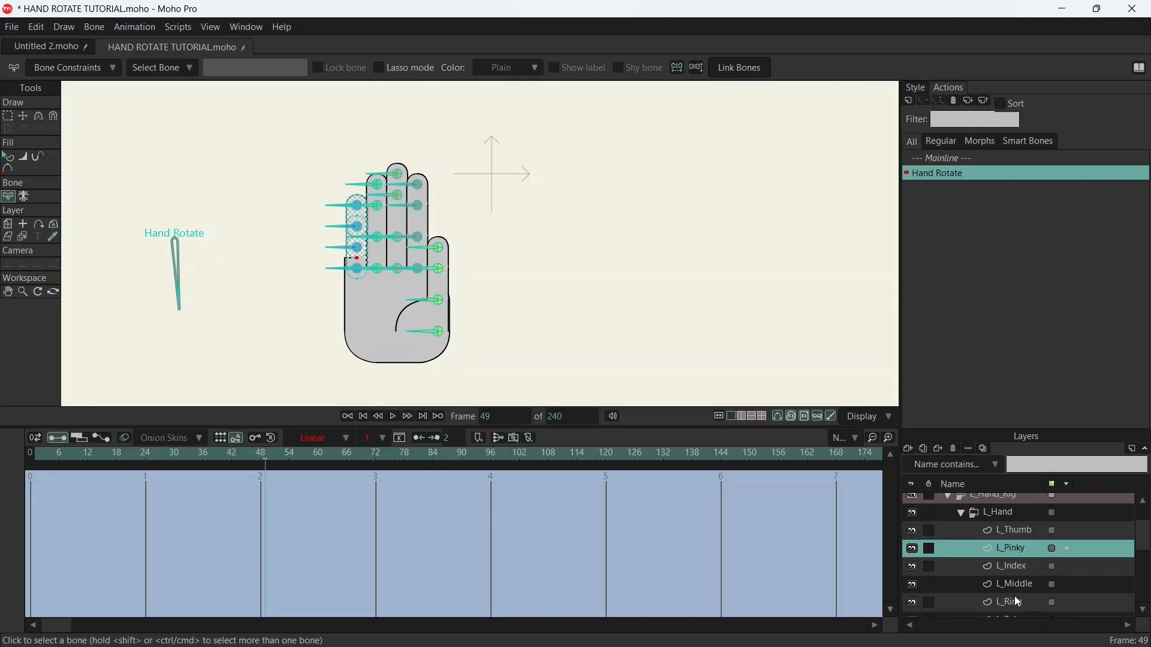
- Move L_Ring and L_Middle between L_Pinky and L_Index at frame 49, and reselect the L_Hand group
left_click_drag(1015, 603, 1021, 559)
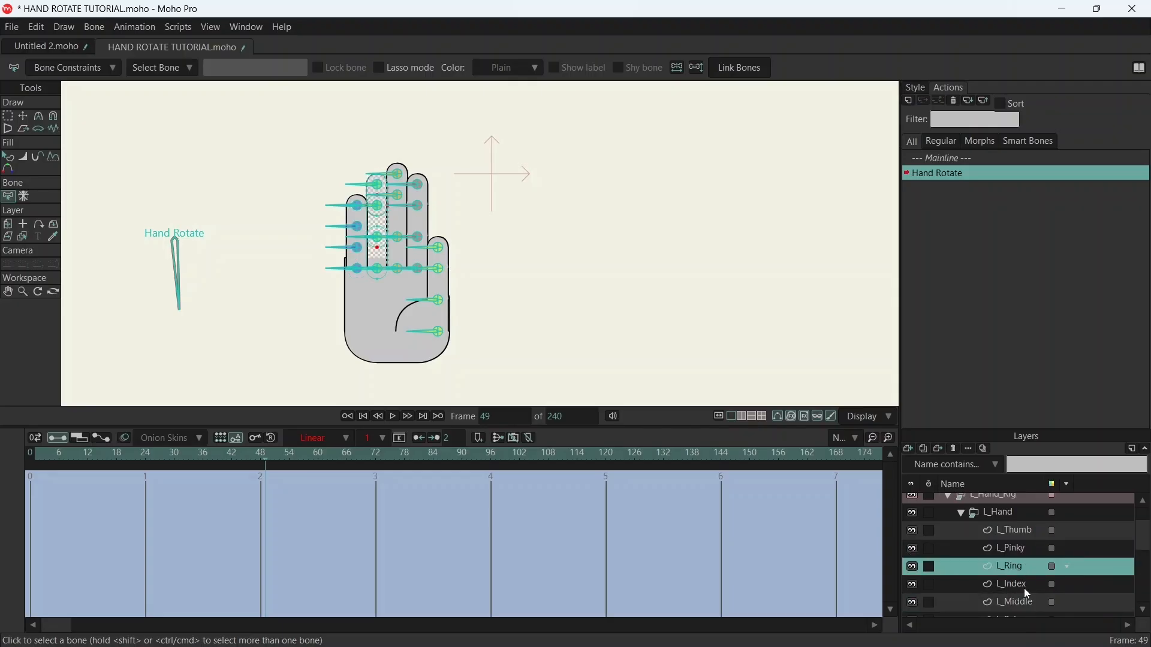
left_click_drag(1019, 603, 1023, 575)
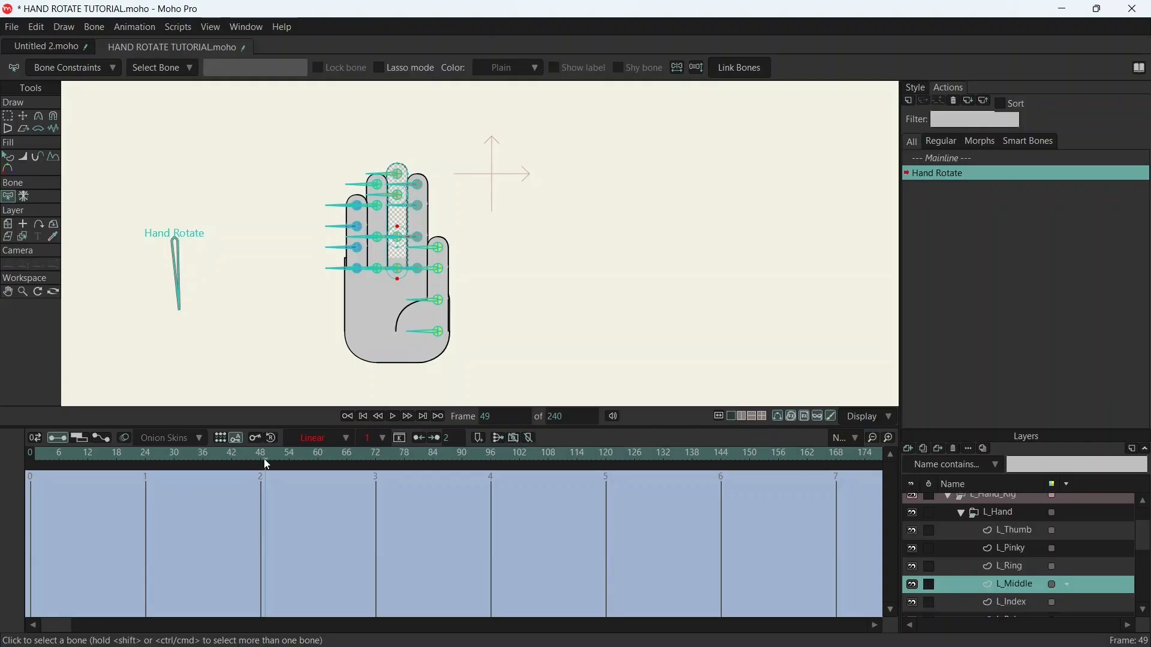
left_click_drag(265, 459, 299, 458)
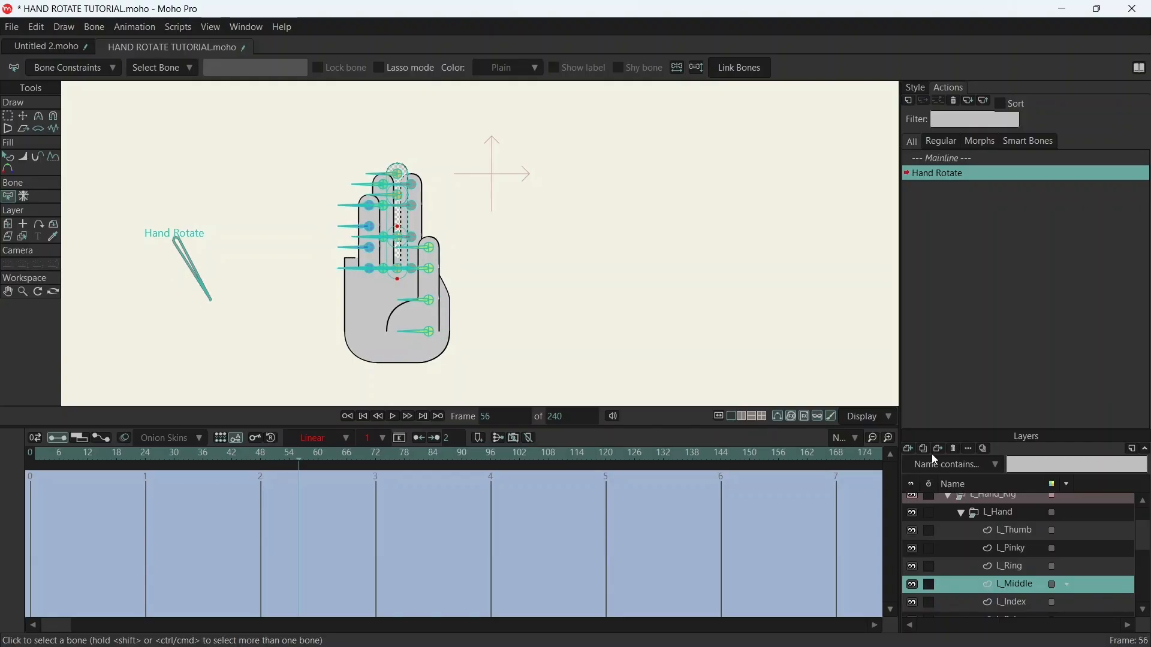
left_click(1017, 513)
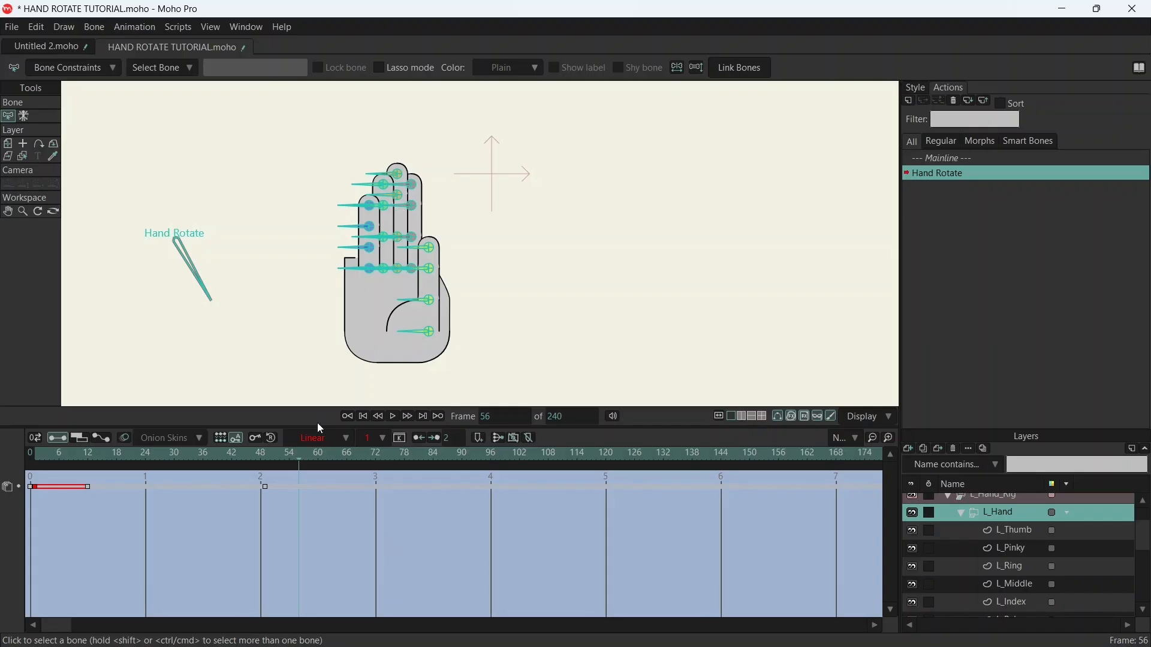
- Move the L_Thumb layer directly beneath L_Palm at frame 60 and reselect the L_Hand group
left_click_drag(297, 456, 322, 468)
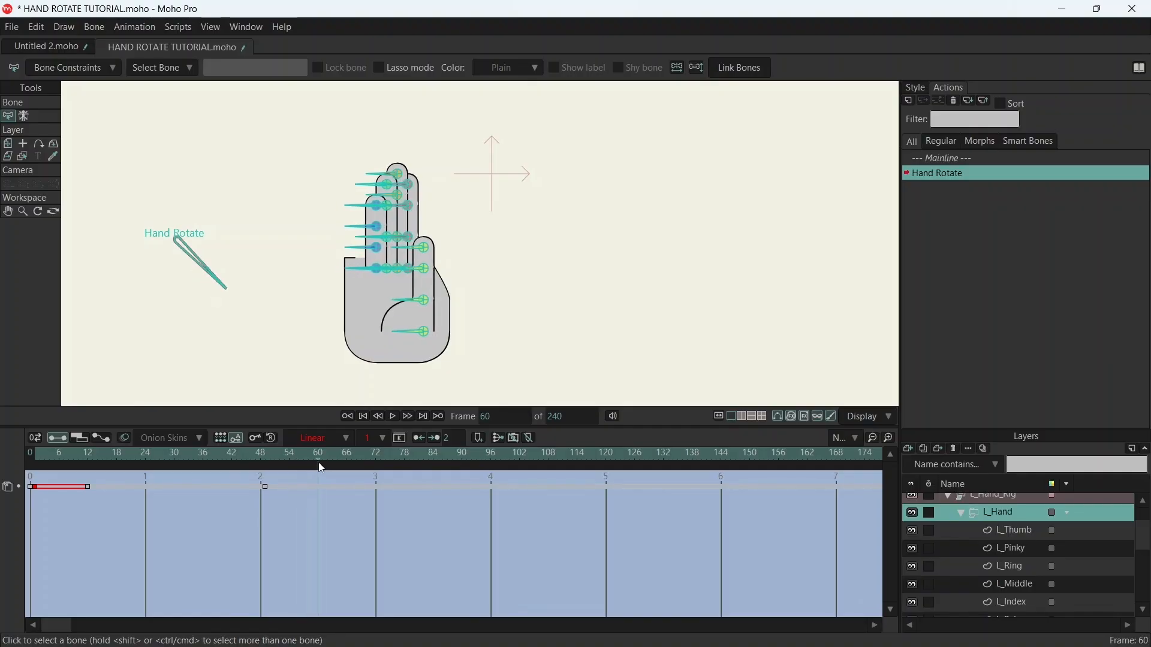
left_click_drag(318, 465, 269, 466)
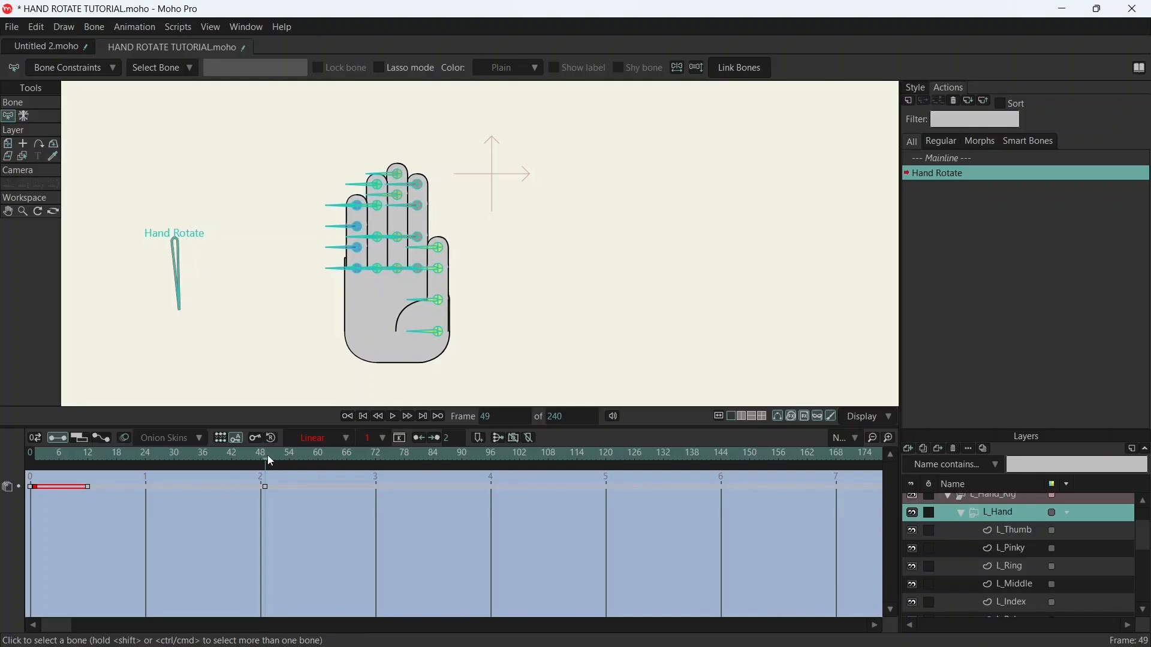
left_click_drag(263, 456, 290, 458)
left_click_drag(290, 458, 318, 457)
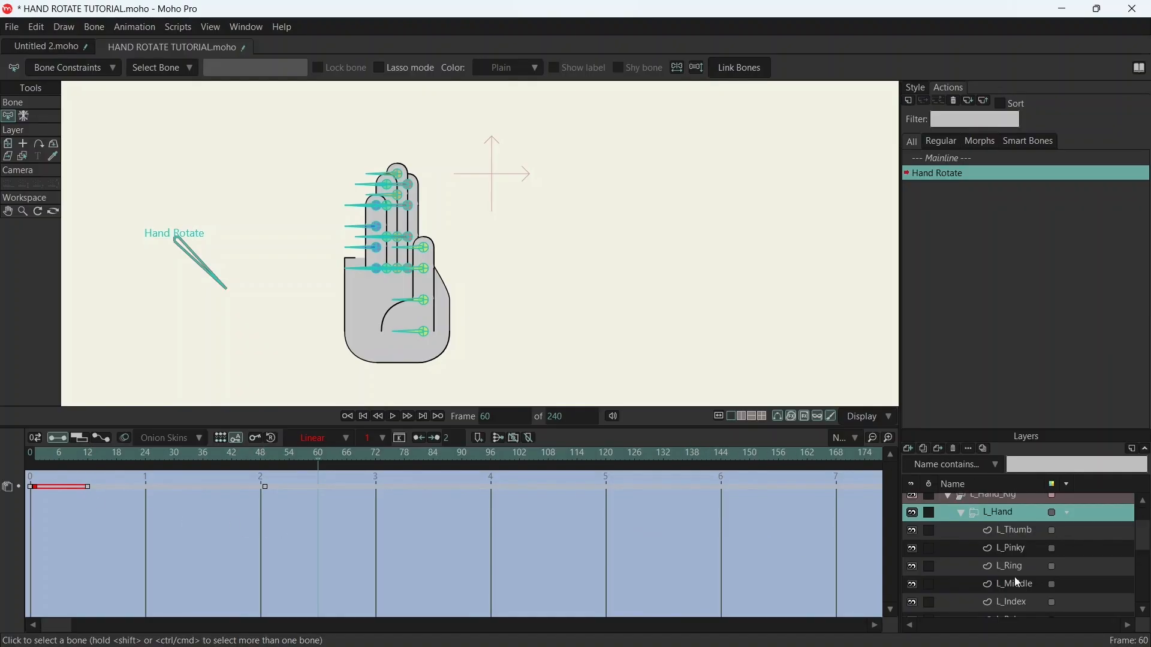
mouse_move(1019, 528)
left_mouse_down()
mouse_move(1020, 616)
mouse_move(1024, 590)
left_mouse_up()
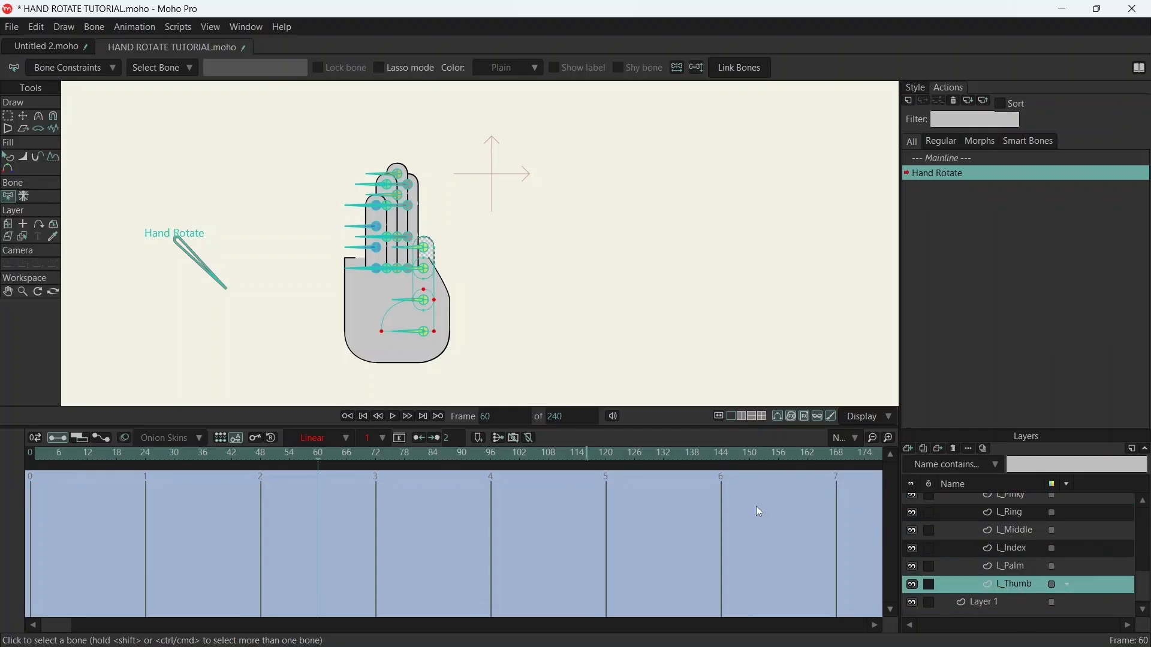
scroll(1027, 519, "up", 2)
left_click(1020, 522)
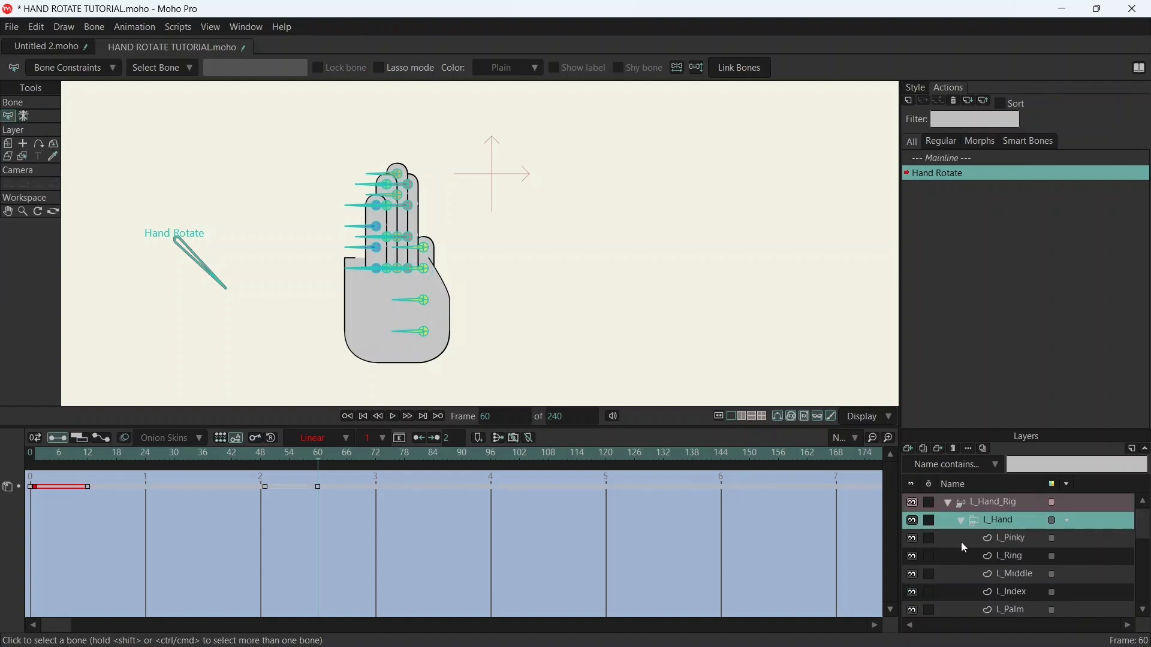
- Select all points of the L_Palm layer at frame 48 and key the palm's existing shape there
left_click_drag(322, 454, 261, 442)
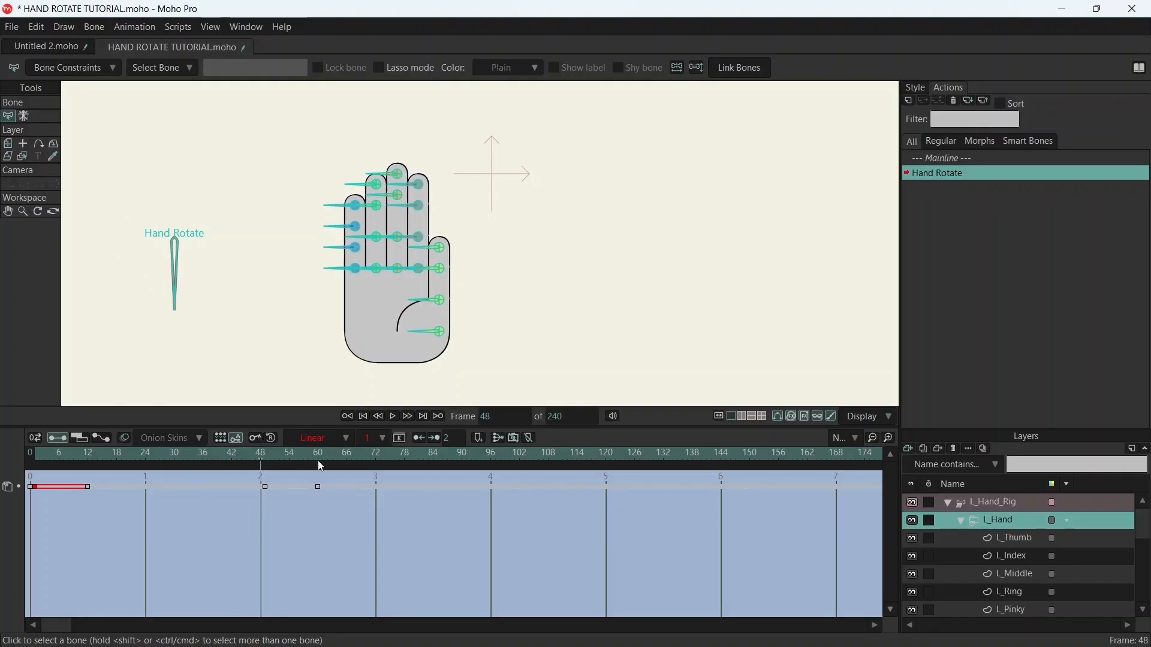
scroll(1020, 556, "down", 3)
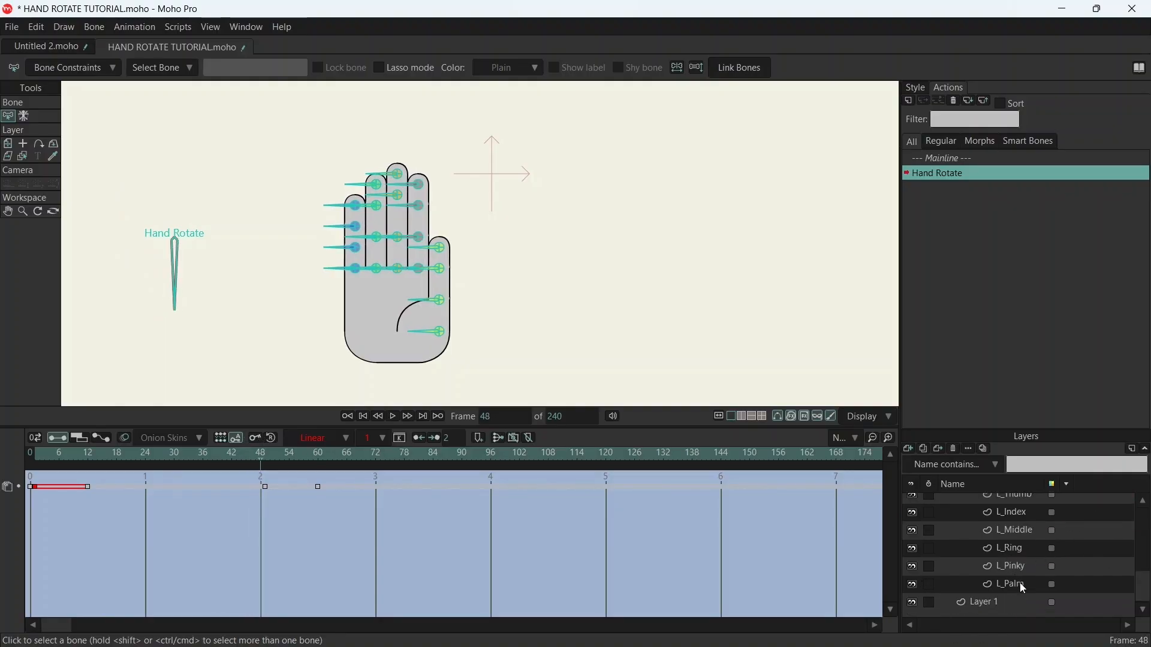
left_click(1019, 583)
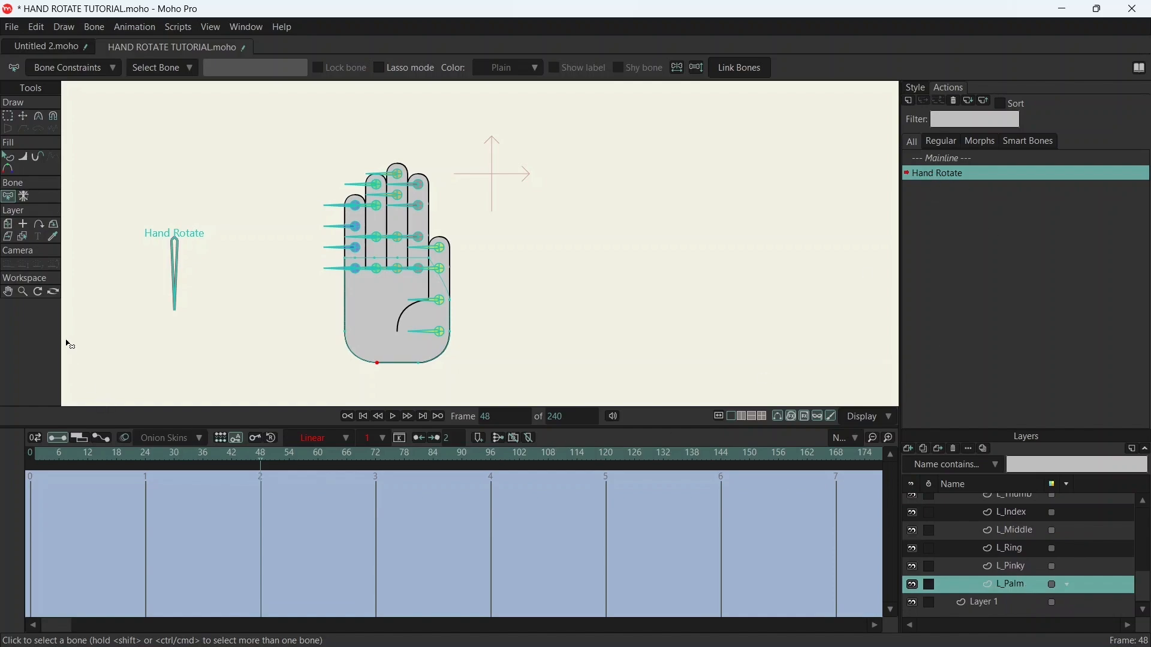
left_click(23, 117)
key("ctrl+a")
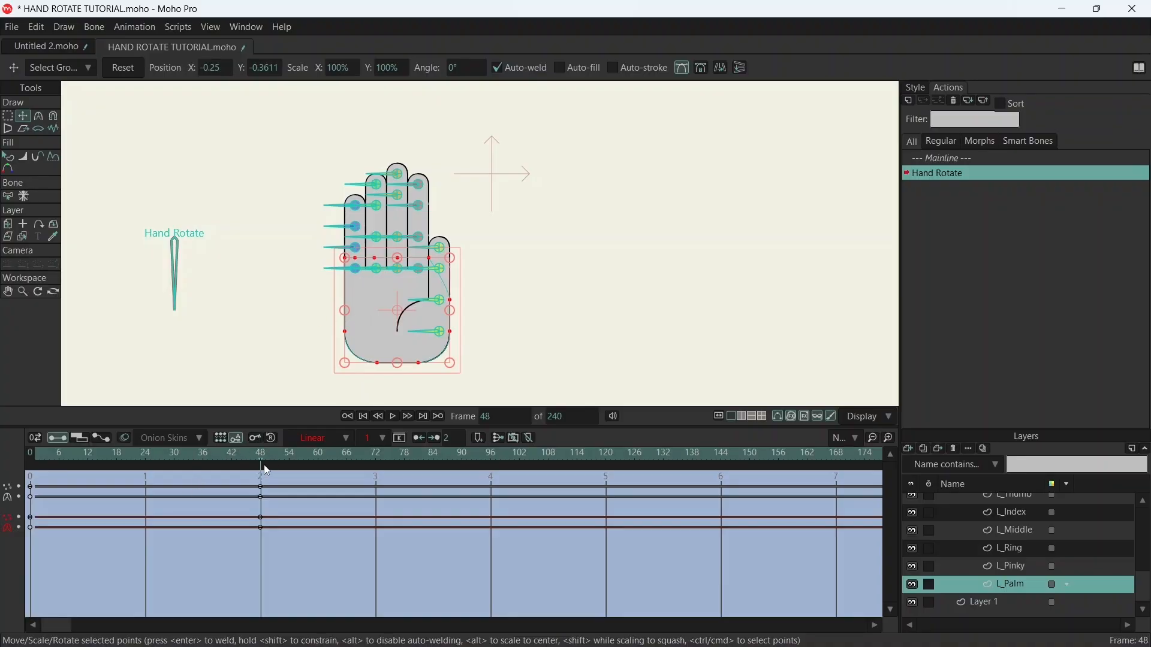
- Move L_Palm's upper-left corner point inward to the finger's left outline at frame 24
left_click_drag(260, 455, 146, 463)
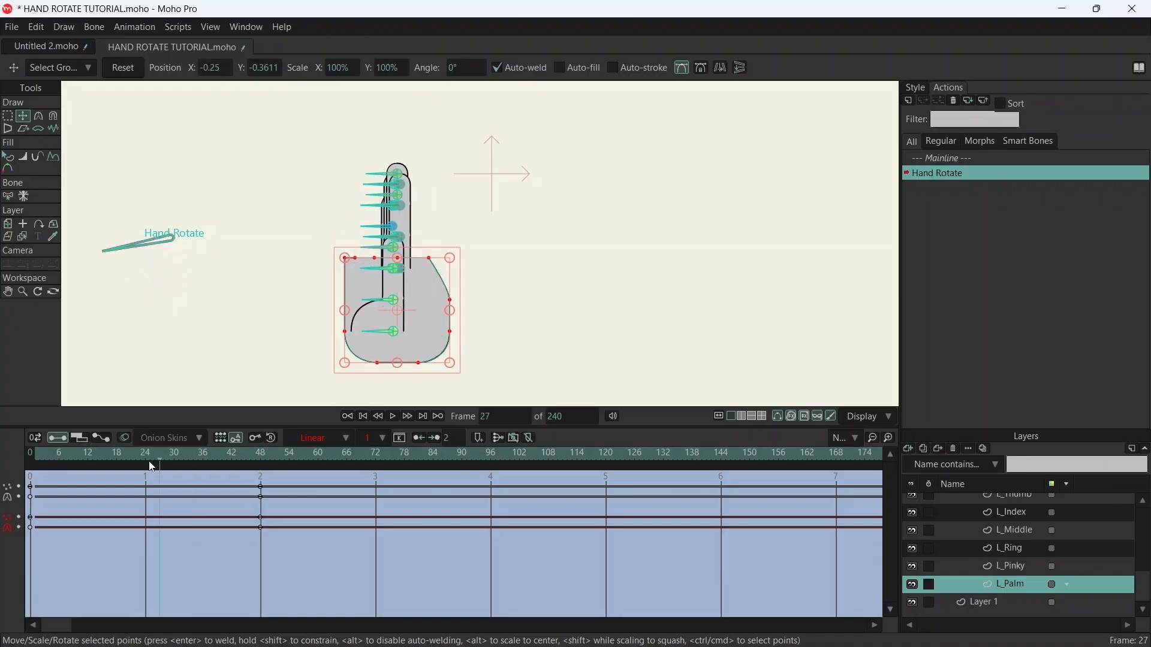
scroll(390, 303, "up", 5)
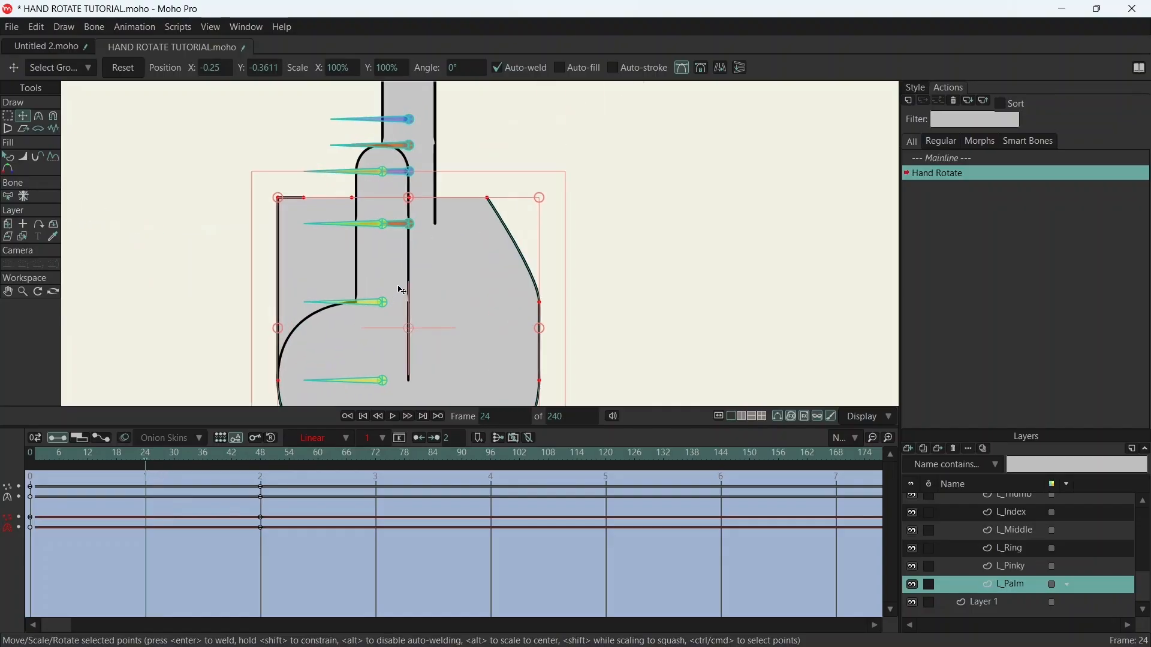
left_click(280, 199)
left_click_drag(282, 204, 384, 199)
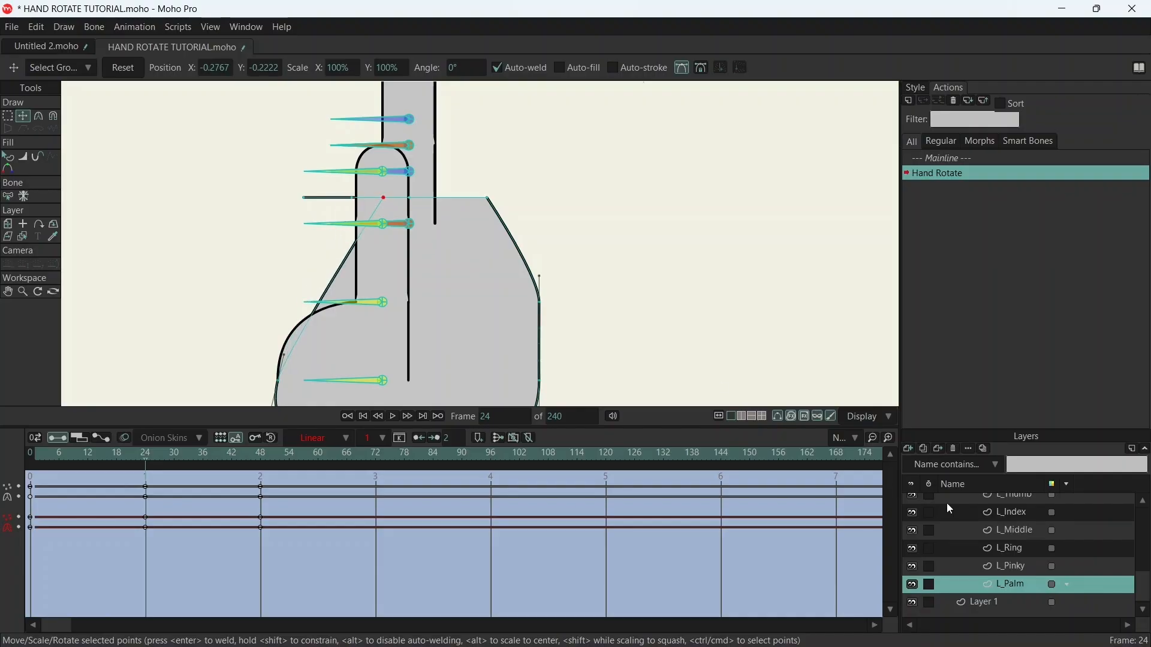
- Hide the L_Thumb layer and slide the palm's protruding top-edge points inward behind the finger at frame 24
scroll(956, 514, "up", 2)
left_click(913, 539)
scroll(441, 168, "up", 5)
left_click_drag(416, 157, 403, 159)
scroll(403, 160, "down", 5)
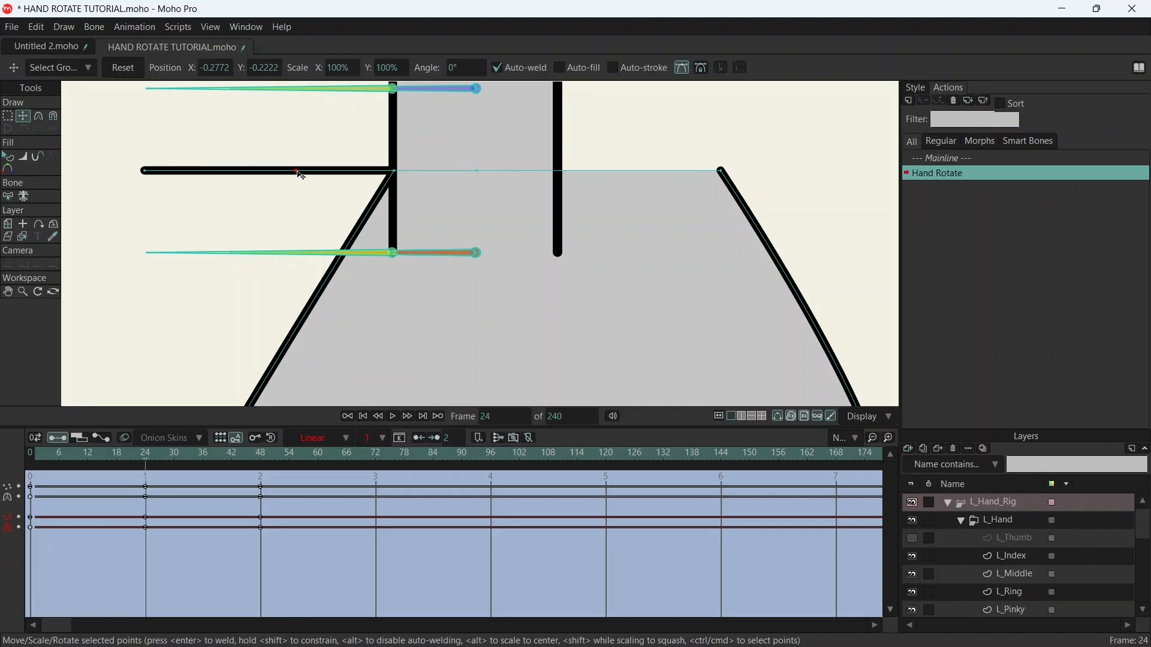
left_click(531, 173)
mouse_move(149, 176)
left_mouse_down()
mouse_move(441, 175)
mouse_move(431, 169)
left_mouse_up()
scroll(458, 188, "down", 4)
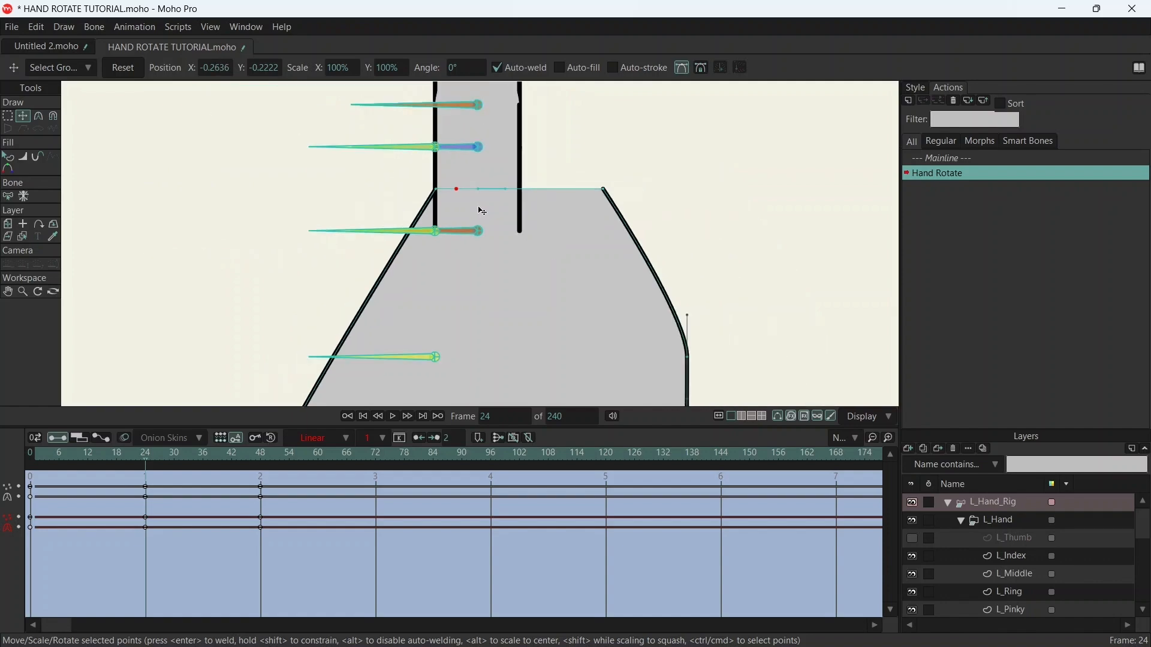
- Make the L_Thumb layer visible again and check the reshaped palm at frame 24
scroll(528, 231, "up", 3)
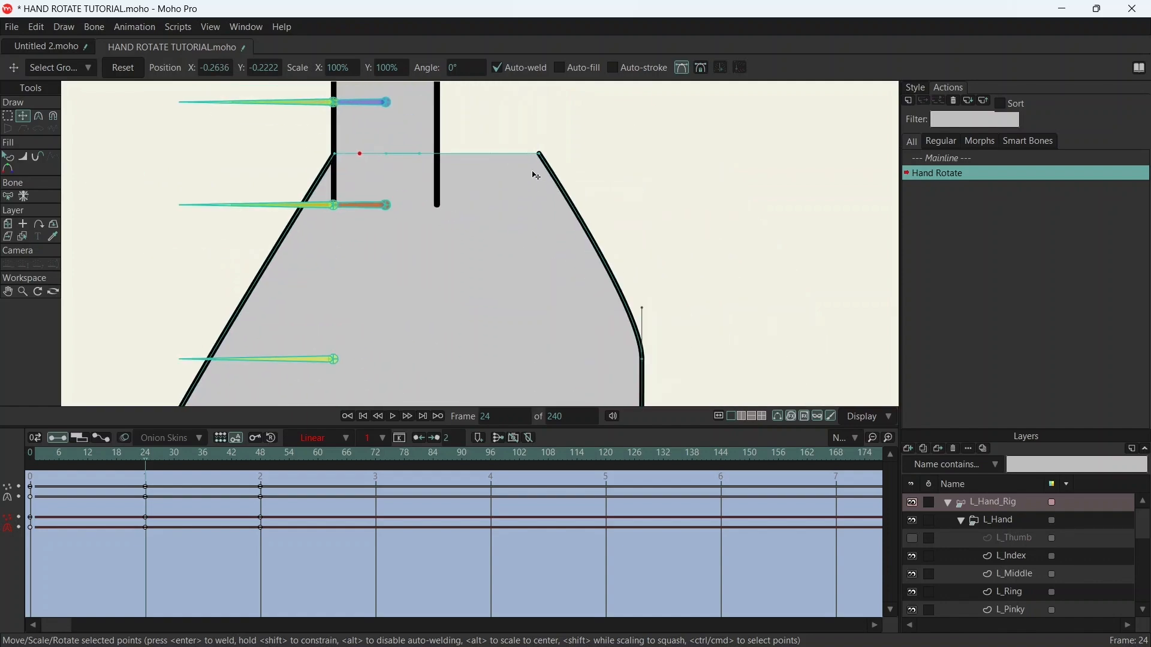
scroll(530, 180, "down", 5)
left_click_drag(565, 244, 551, 246)
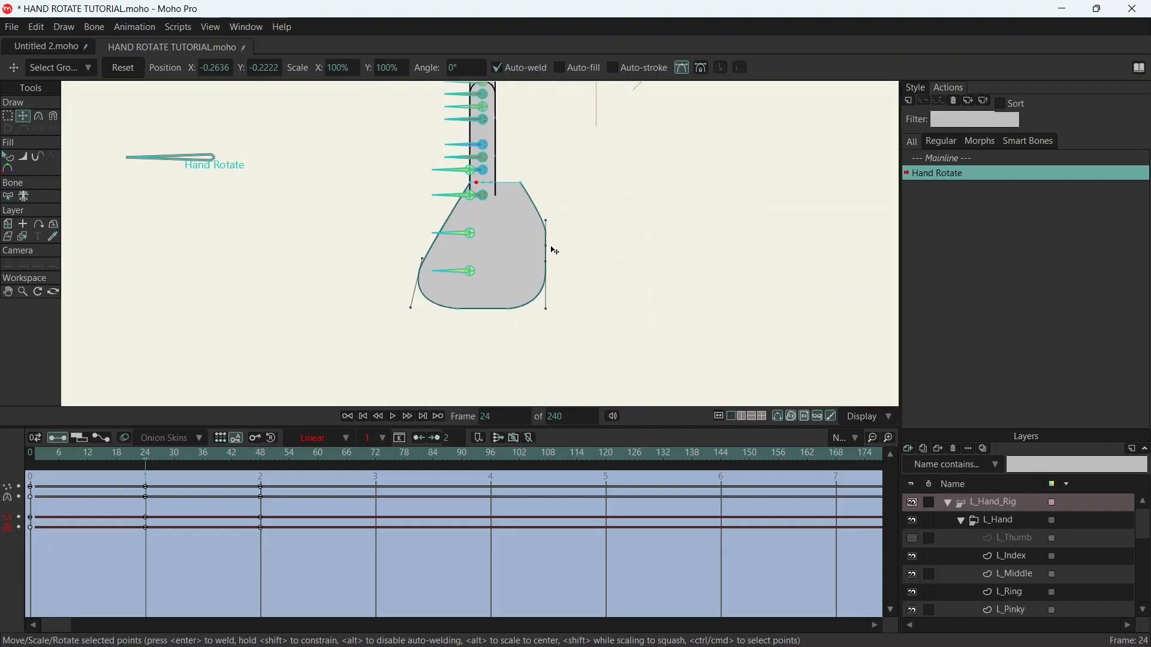
scroll(434, 288, "up", 2)
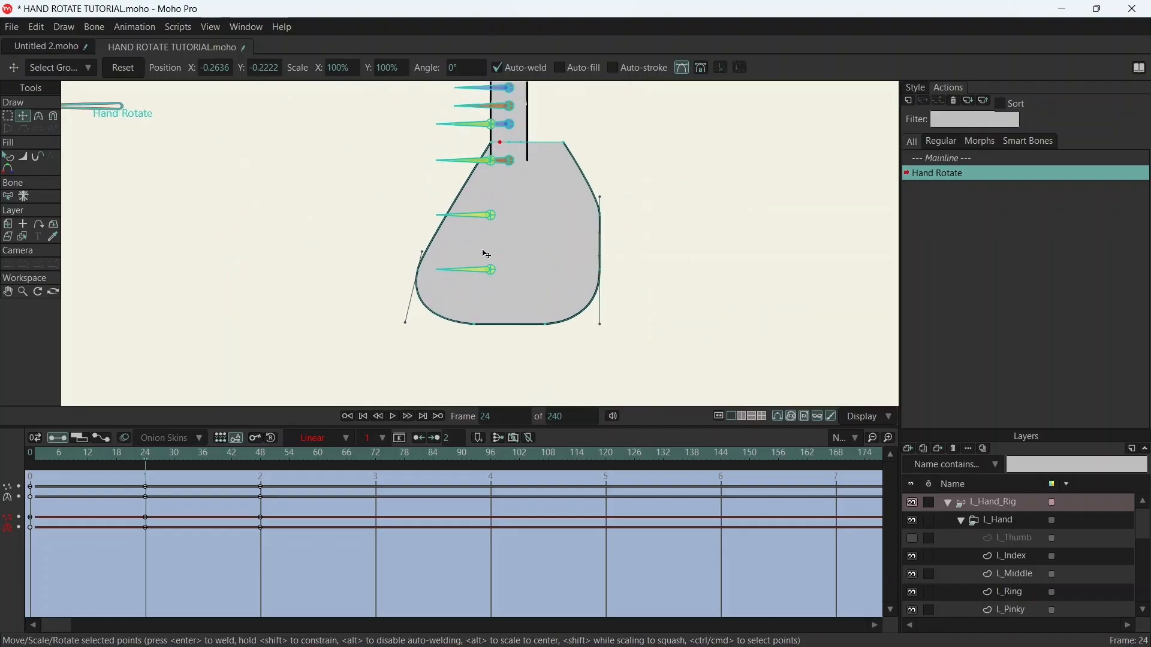
left_click(916, 540)
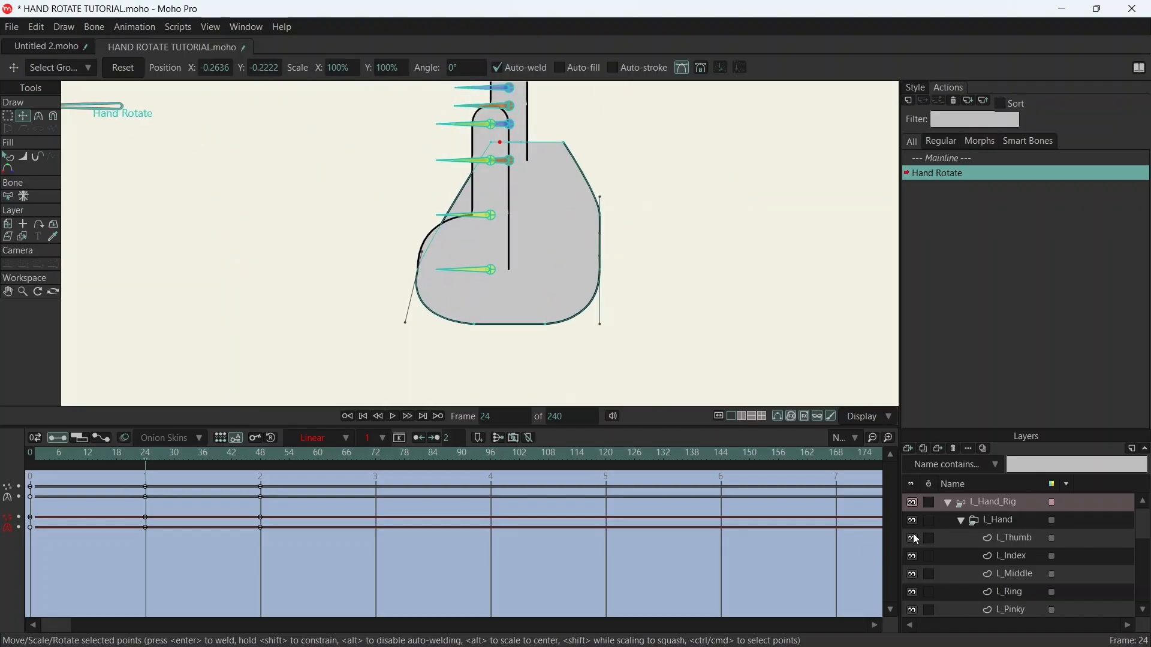
scroll(617, 221, "down", 3)
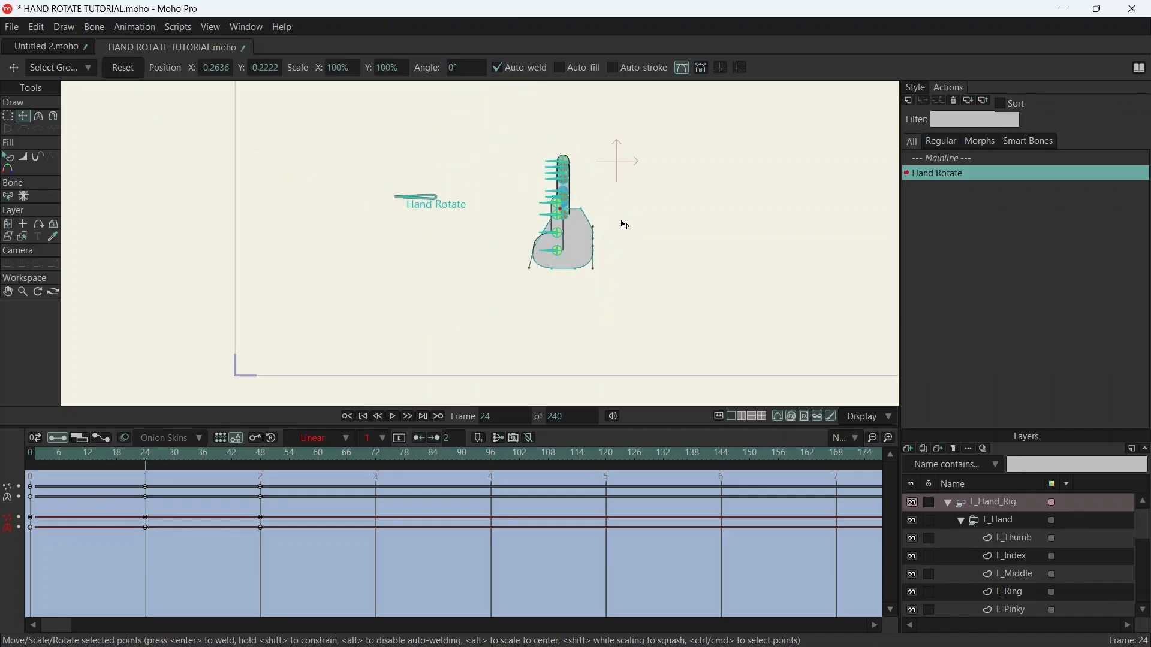
scroll(618, 222, "up", 4)
left_click_drag(146, 457, 148, 428)
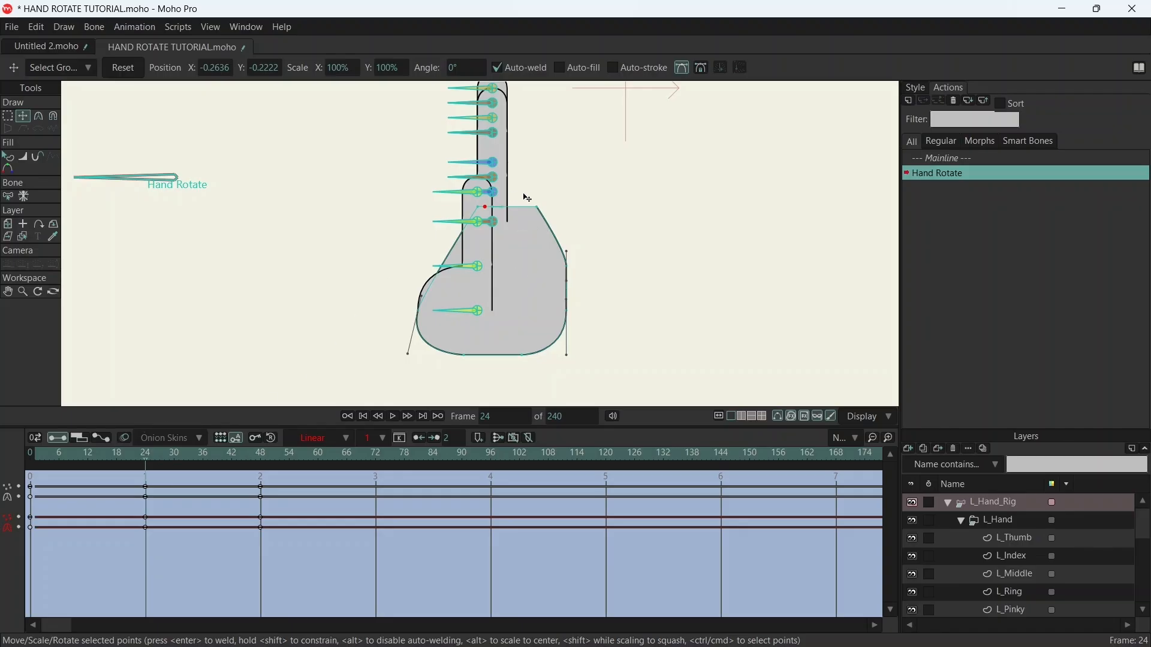
- Shift the palm's right-side points inward to the finger's right edge at frame 24 and nudge the upper side point to smooth the curve
left_click_drag(527, 199, 601, 342)
left_click_drag(563, 231, 535, 231)
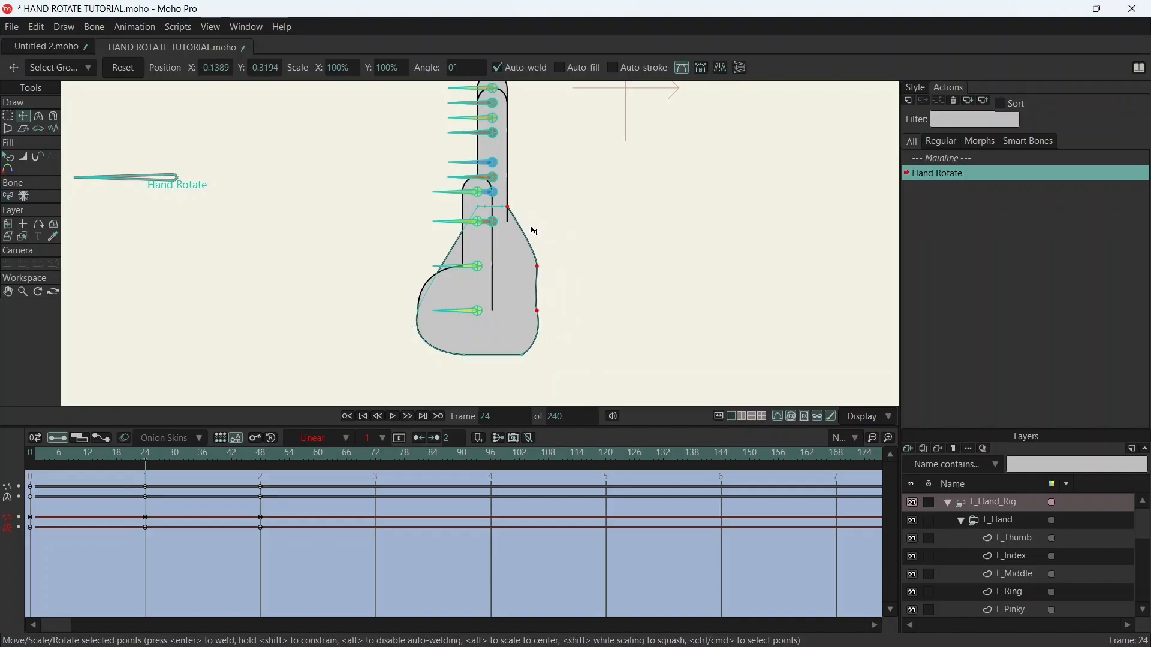
scroll(534, 231, "up", 6)
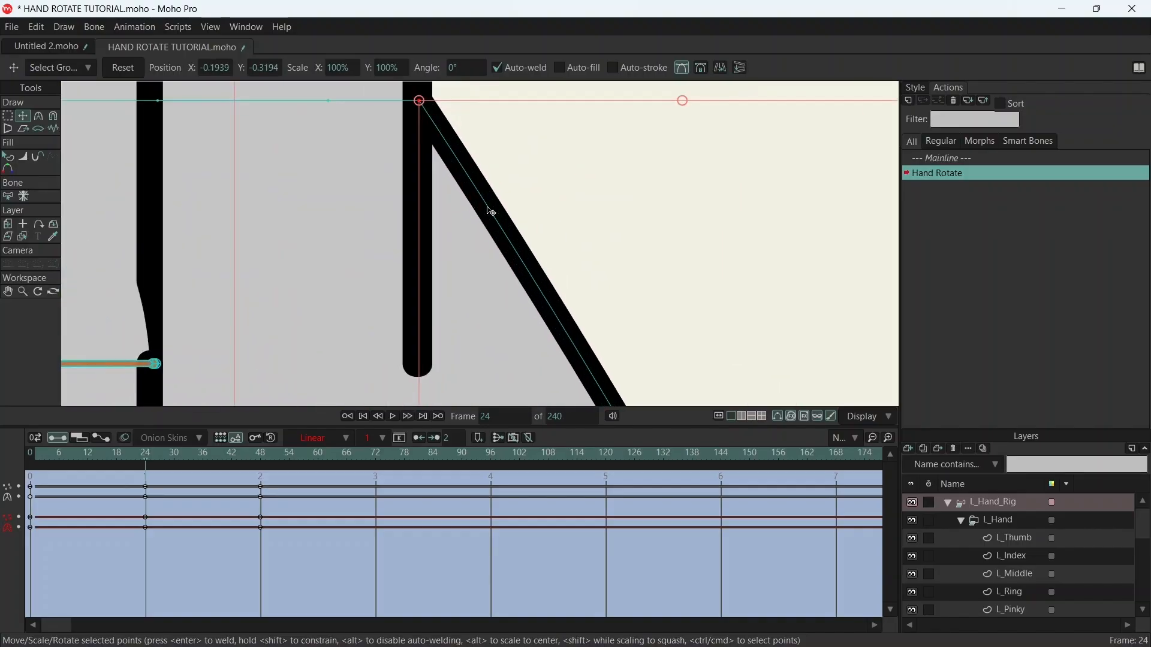
left_click_drag(521, 144, 542, 218)
scroll(577, 244, "down", 6)
scroll(625, 293, "up", 6)
mouse_move(572, 177)
left_mouse_down()
mouse_move(614, 228)
mouse_move(596, 204)
mouse_move(573, 199)
left_mouse_up()
scroll(628, 237, "down", 6)
scroll(616, 288, "up", 6)
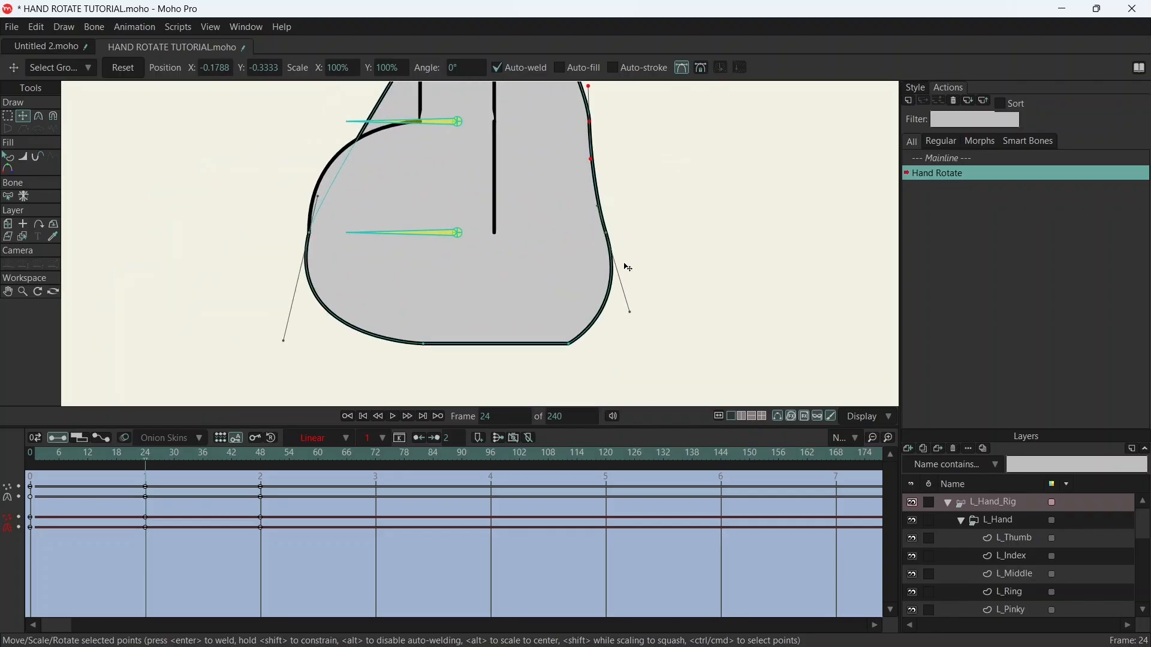
- Select the palm's two lower-right points and shift them inward at frame 24
left_click_drag(519, 213, 672, 396)
left_click_drag(585, 270, 548, 260)
scroll(605, 221, "down", 8)
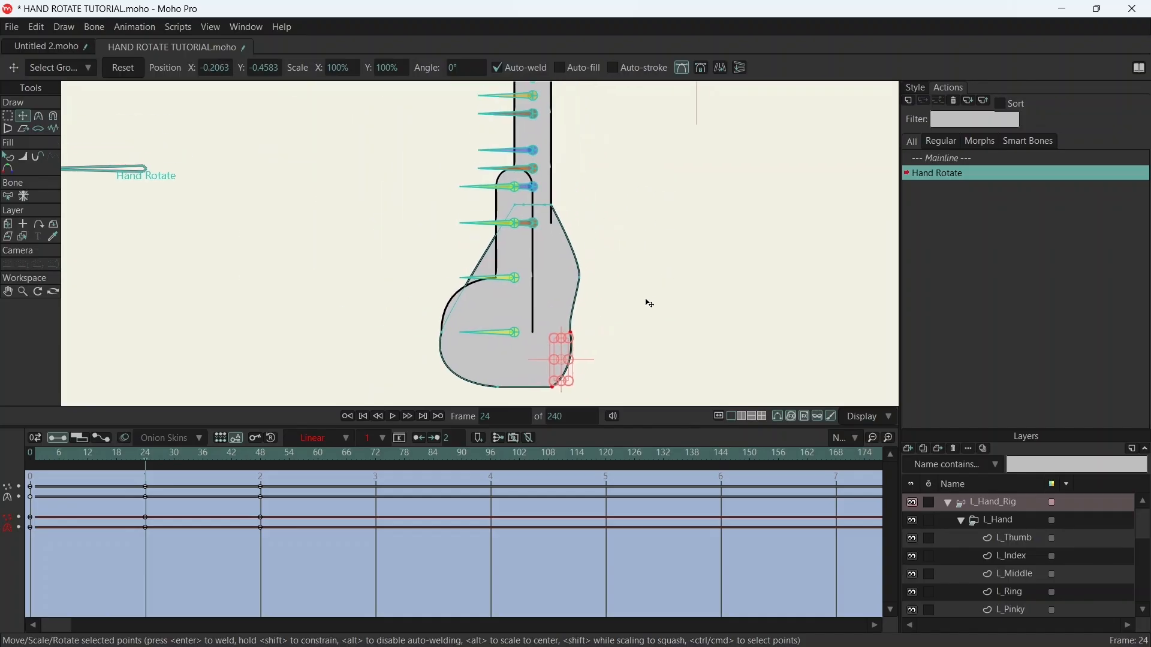
- Move the palm's lower right-side point outward in line with the upper one, adjust its curve handles, and go to frame 36
scroll(623, 242, "up", 10)
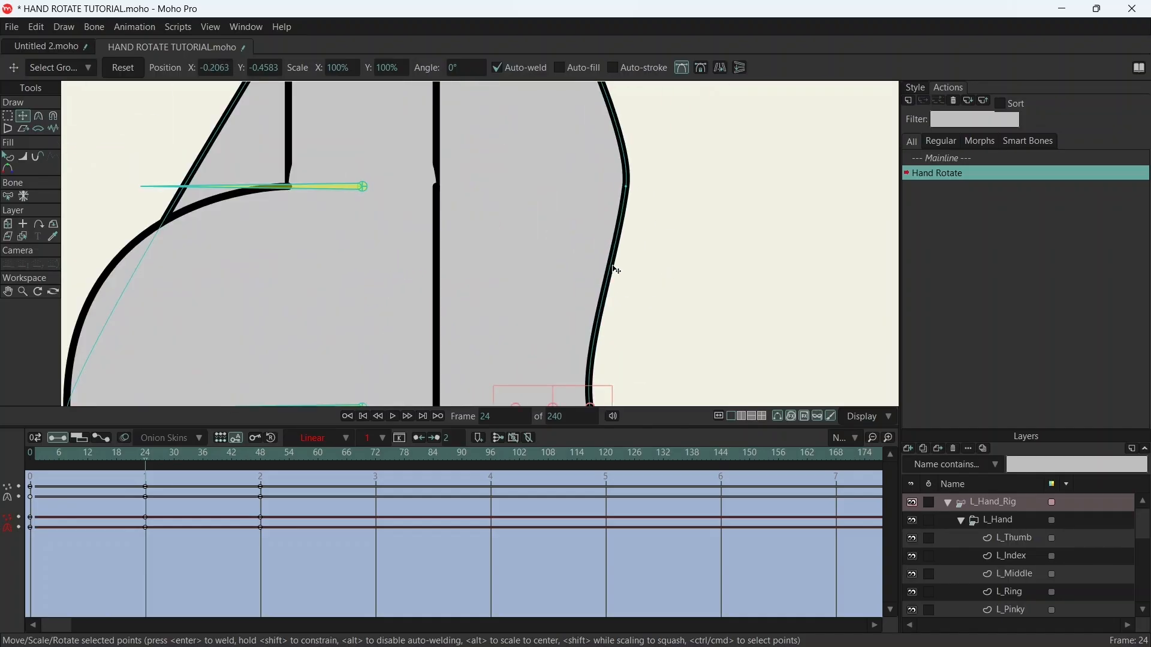
scroll(619, 329, "up", 3)
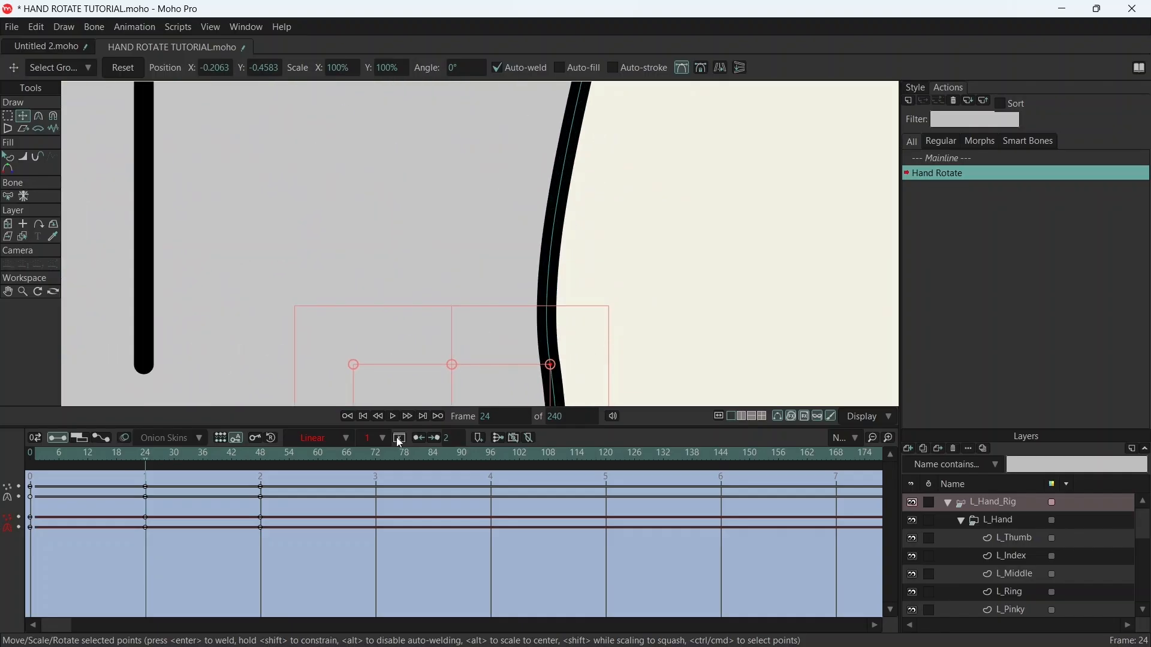
left_click(551, 365)
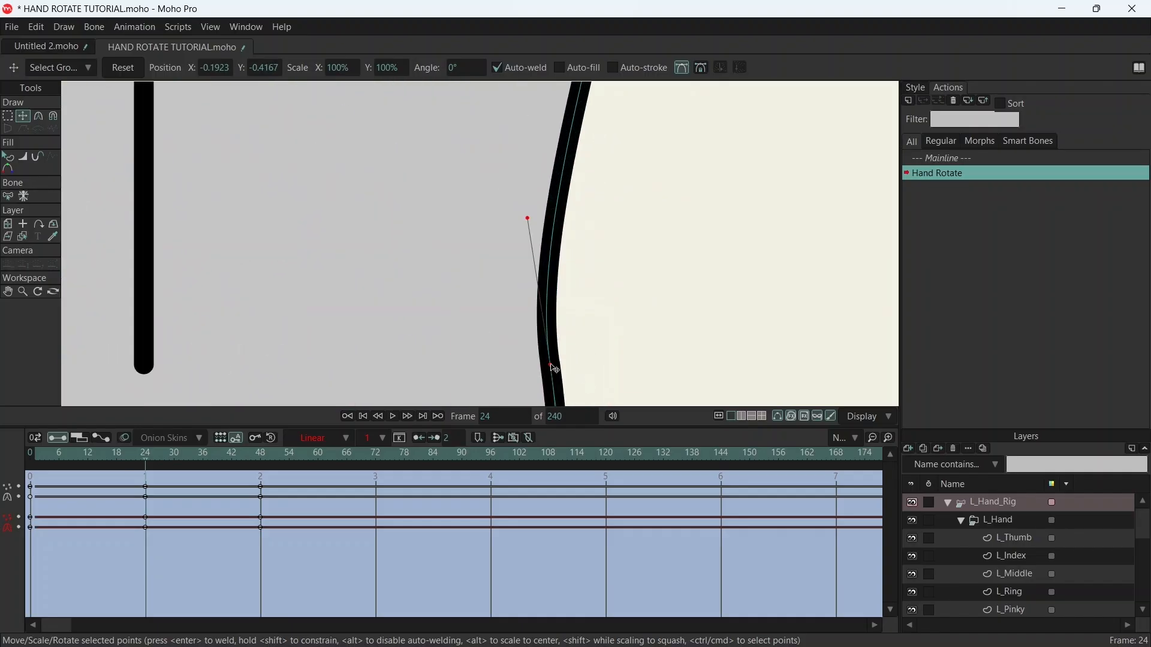
left_click_drag(556, 368, 591, 365)
mouse_move(566, 226)
left_mouse_down()
mouse_move(606, 226)
mouse_move(613, 283)
left_mouse_up()
scroll(603, 253, "down", 2)
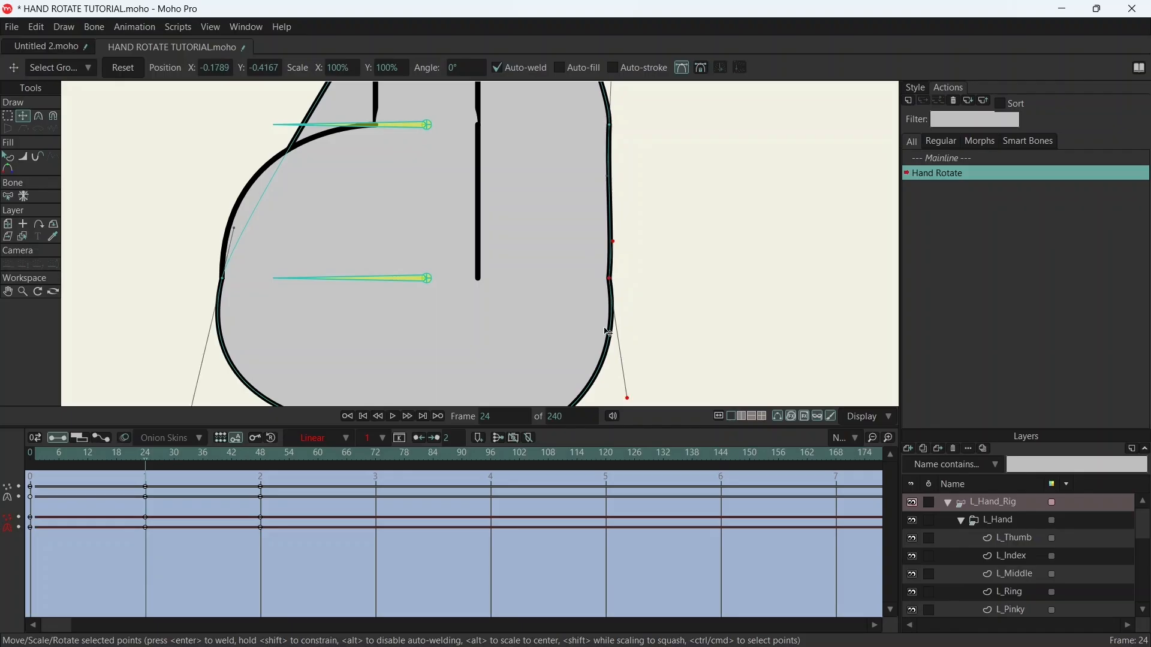
left_click_drag(627, 393, 599, 392)
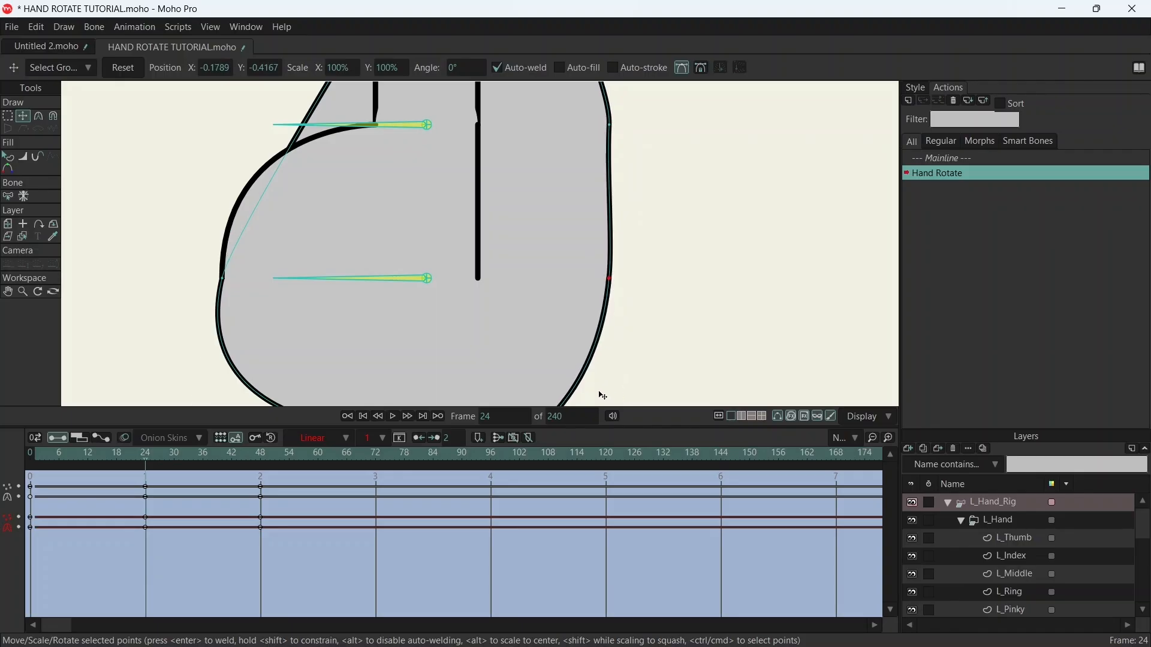
scroll(631, 232, "down", 3)
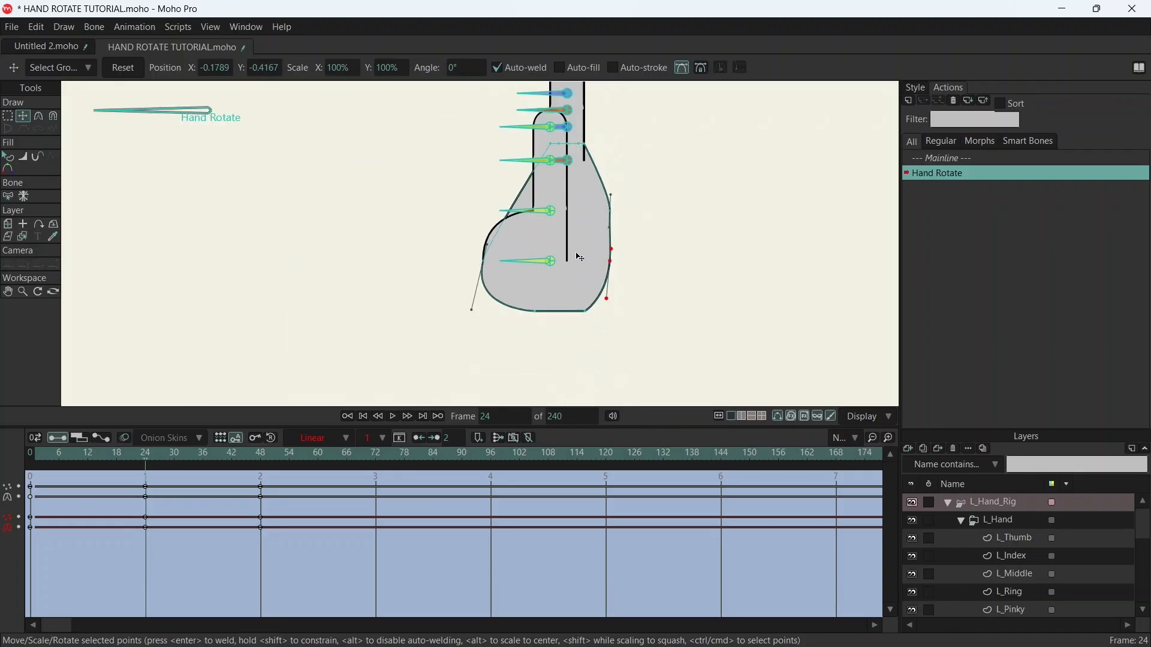
left_click_drag(248, 463, 203, 433)
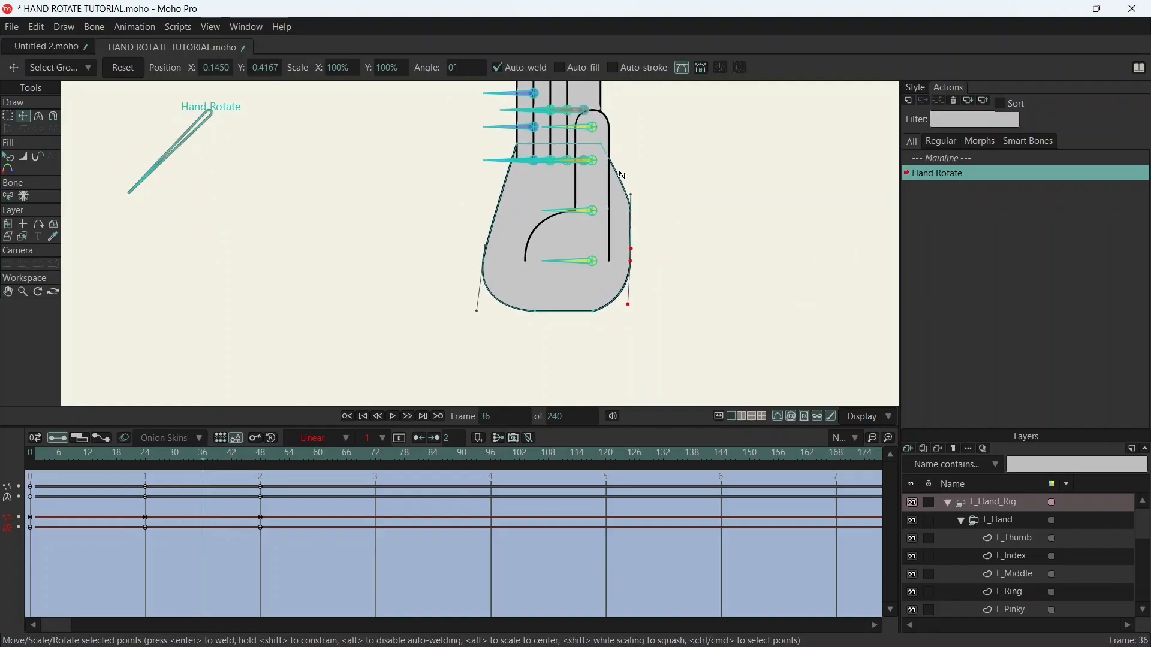
- Select the palm's two right-side points at frame 36, shift them inward to the thumb's outer edge, and adjust the upper point's curve handle
left_click_drag(621, 157, 675, 325)
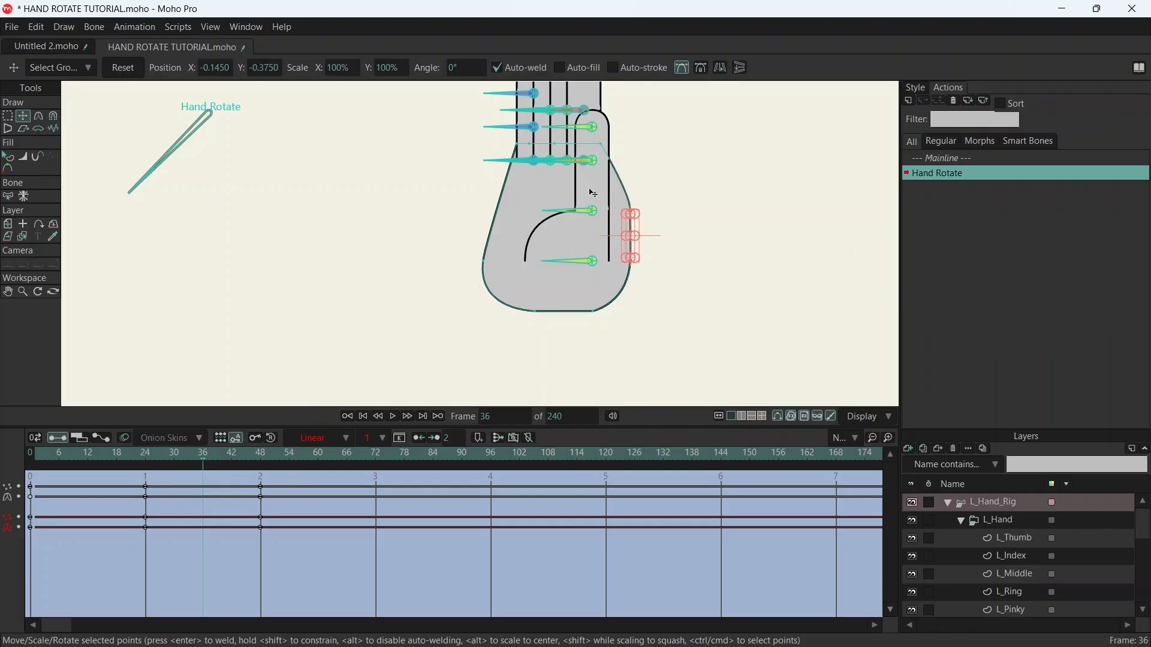
left_click_drag(636, 229, 617, 232)
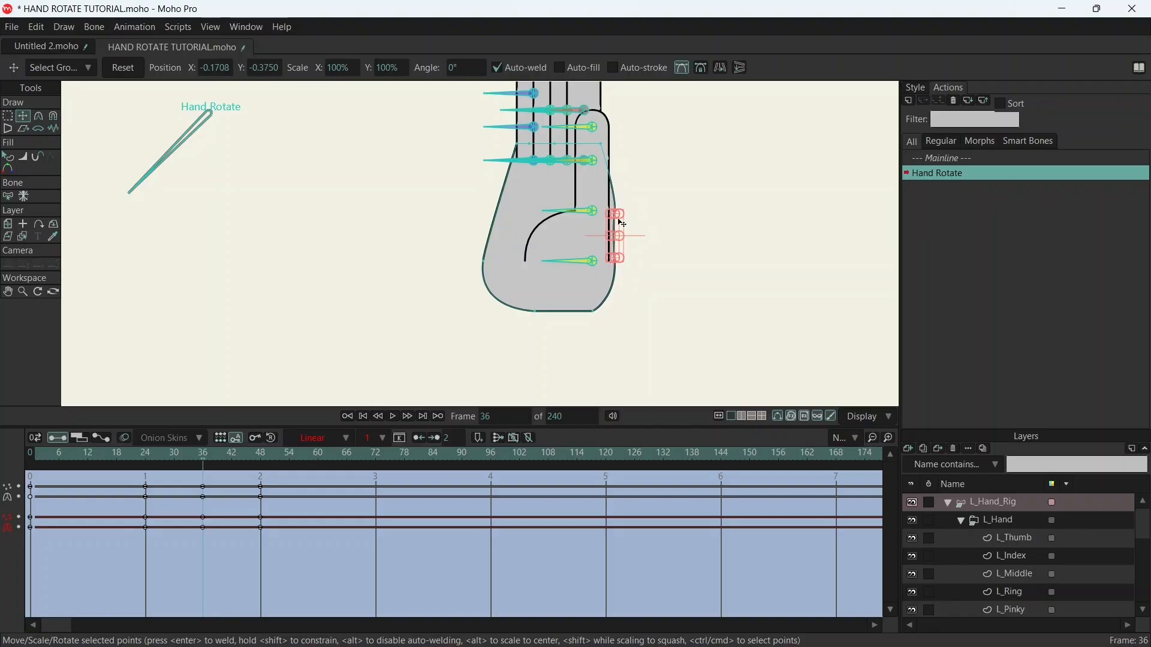
scroll(620, 216, "up", 6)
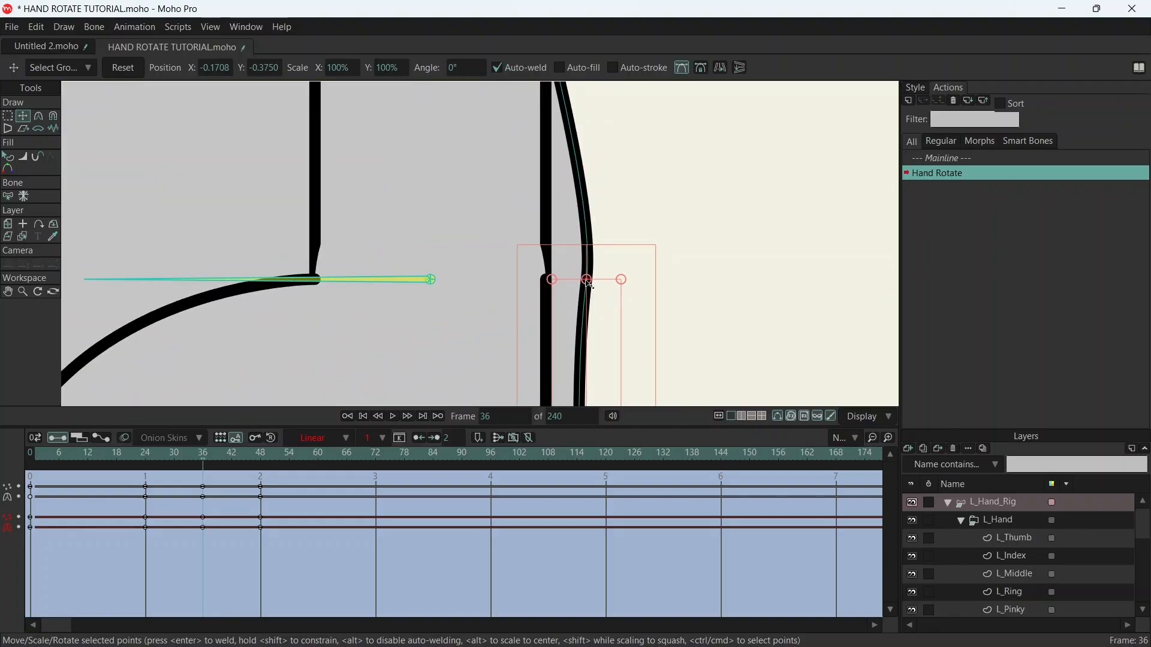
left_click(588, 281)
left_click_drag(602, 179, 602, 152)
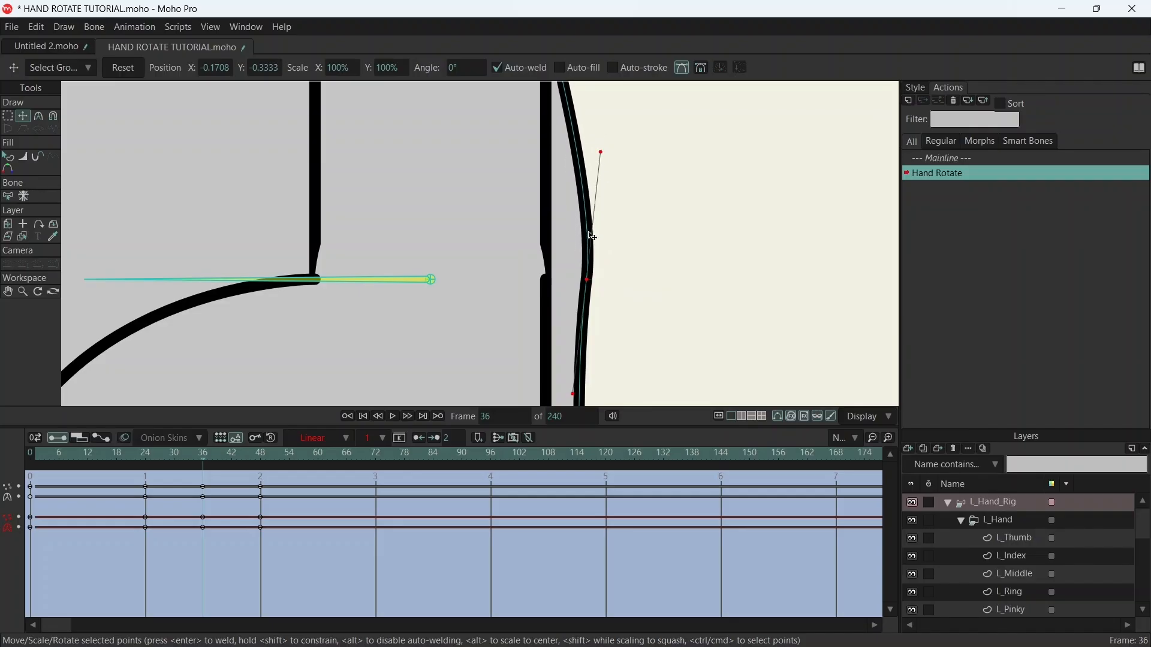
scroll(592, 235, "down", 5)
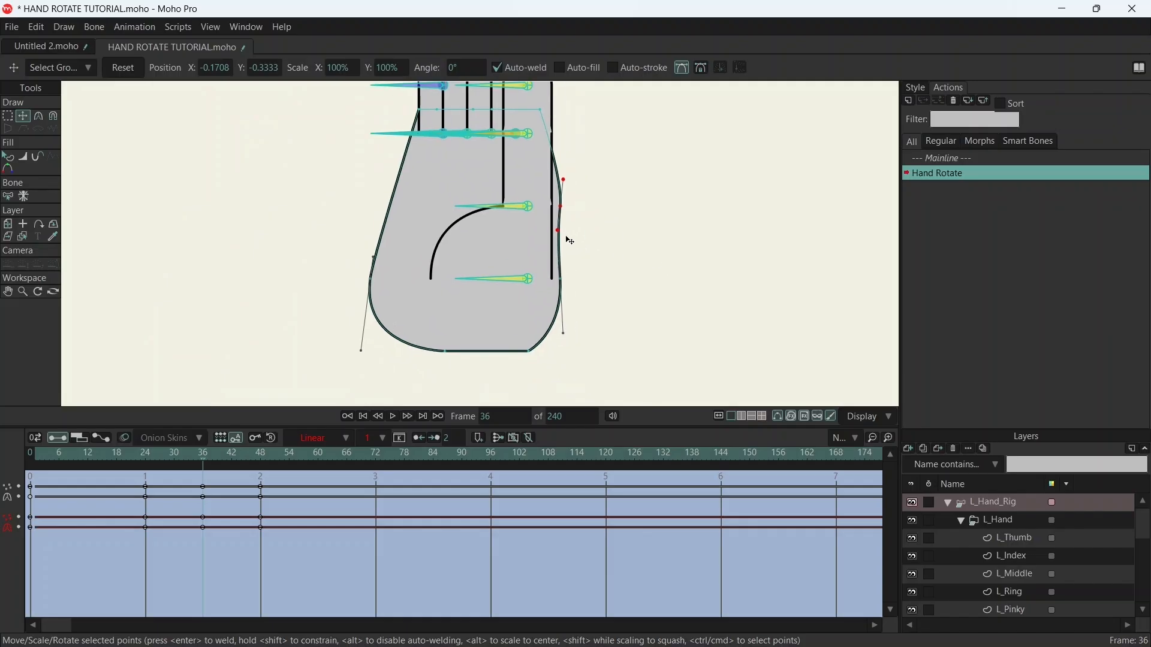
- Fine-tune the palm's upper and lower right-side points at frame 36 to smooth the outline beside the thumb
scroll(570, 241, "up", 6)
scroll(575, 154, "down", 5)
left_click_drag(542, 182, 549, 185)
left_click_drag(547, 238, 548, 238)
scroll(592, 174, "down", 4)
scroll(594, 252, "down", 5)
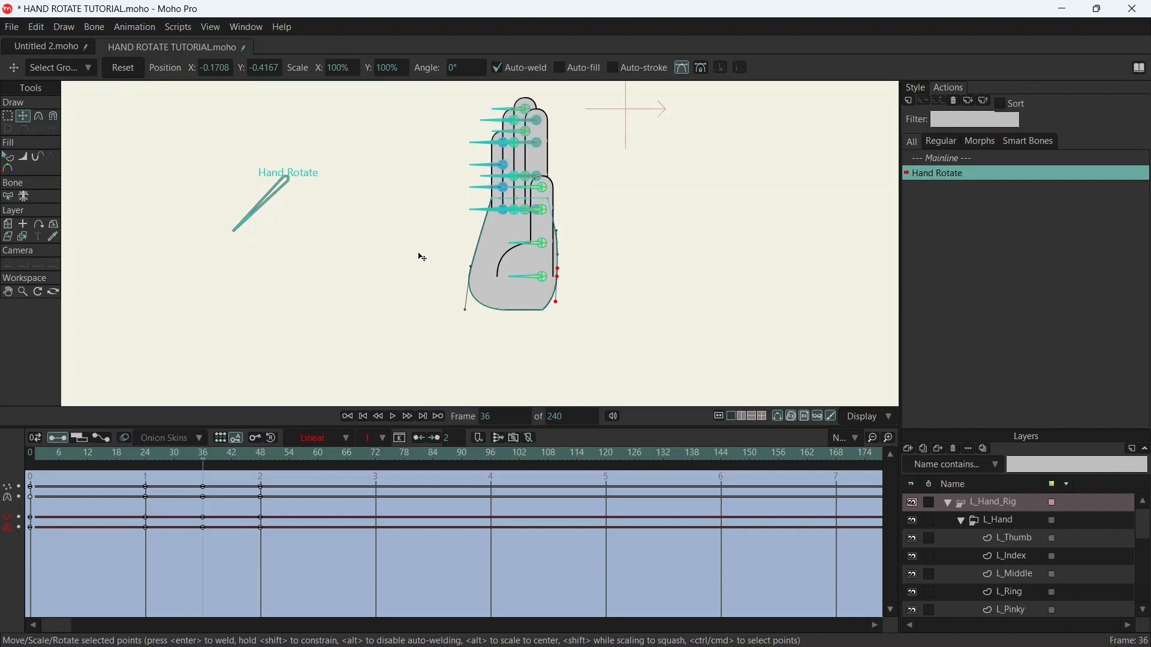
- Move the palm's upper-left corner point down to the base of the pinky's outer edge at frame 36
scroll(470, 241, "up", 6)
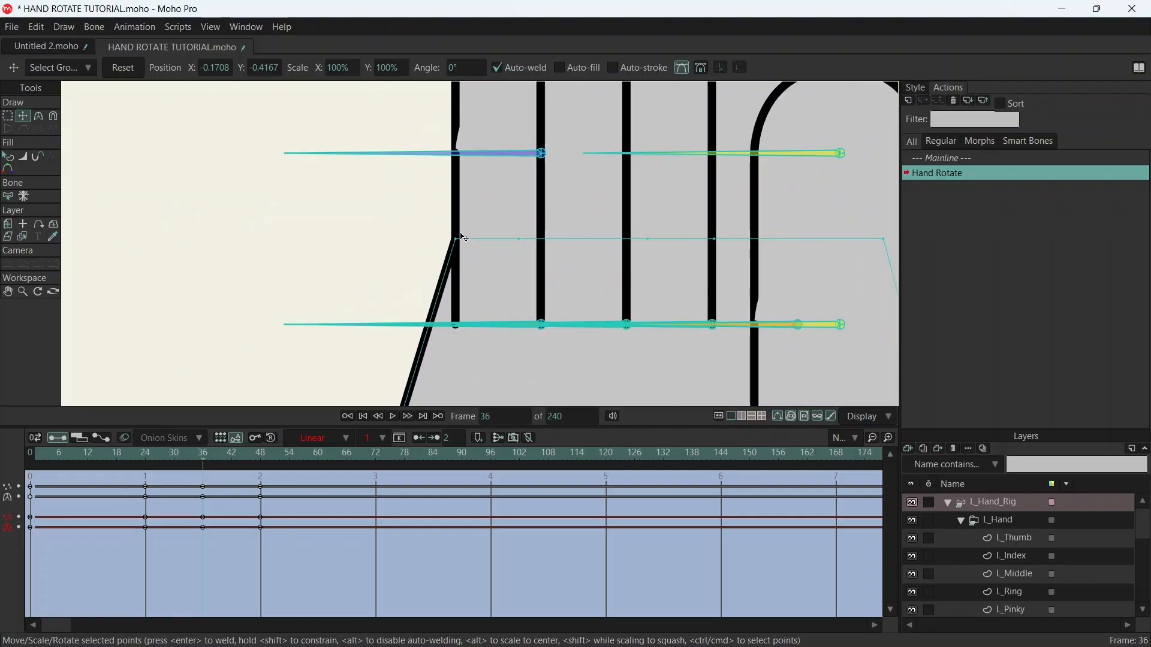
left_click_drag(459, 243, 459, 325)
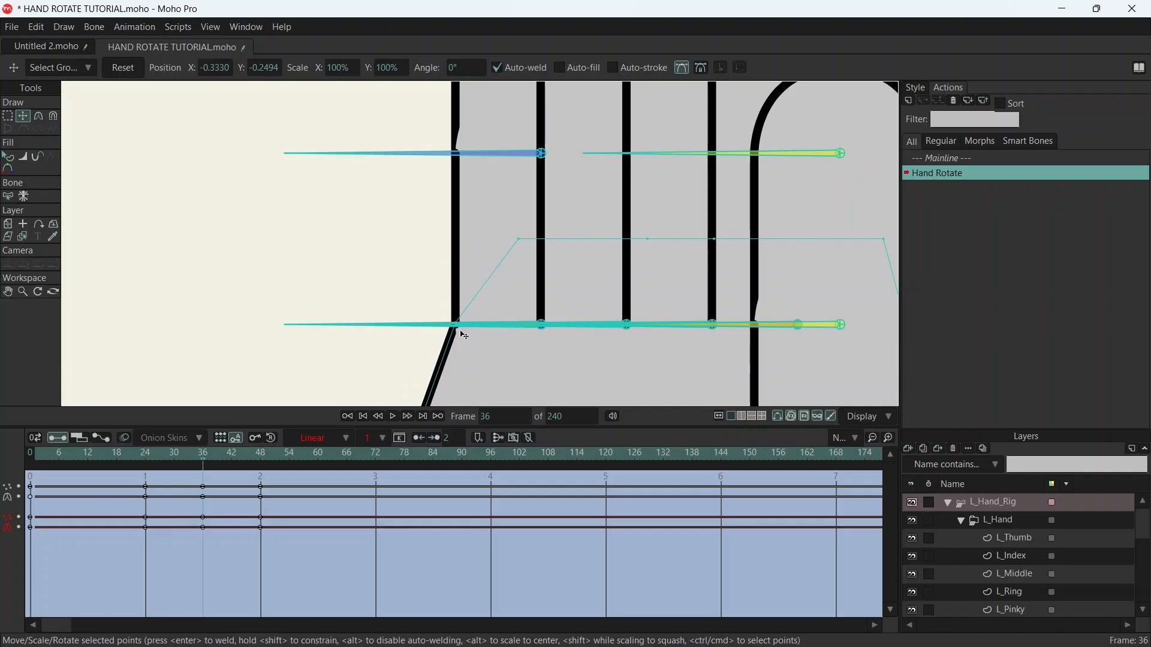
scroll(460, 329, "up", 5)
scroll(458, 326, "up", 6)
left_click_drag(424, 254, 424, 260)
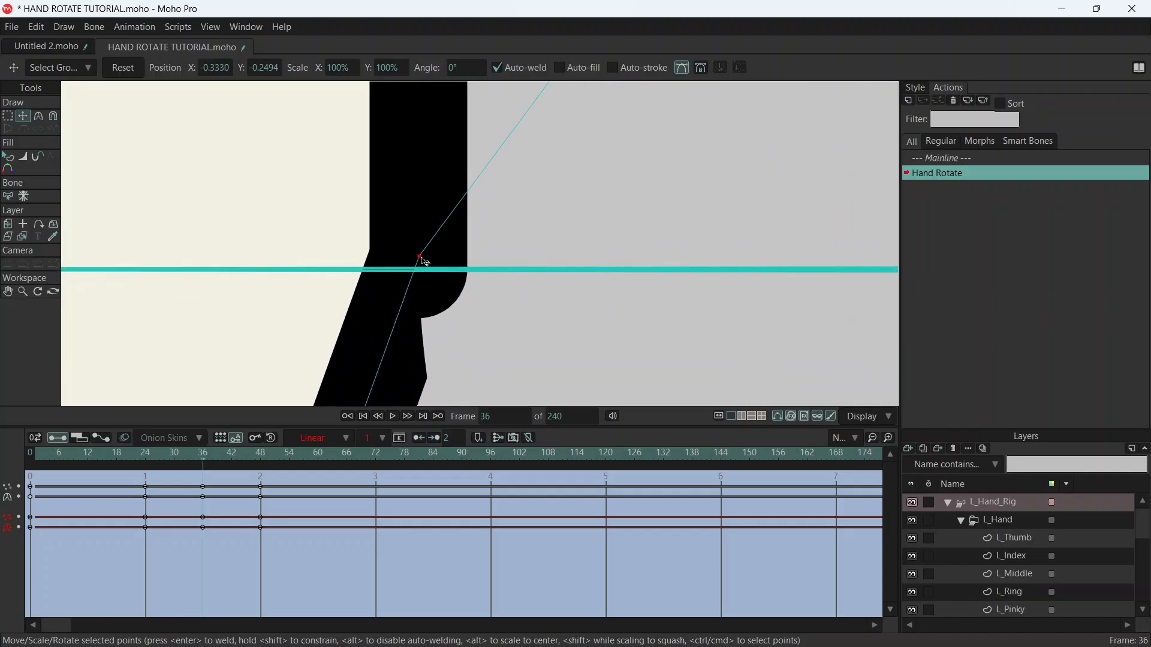
scroll(459, 235, "down", 3)
scroll(459, 236, "down", 5)
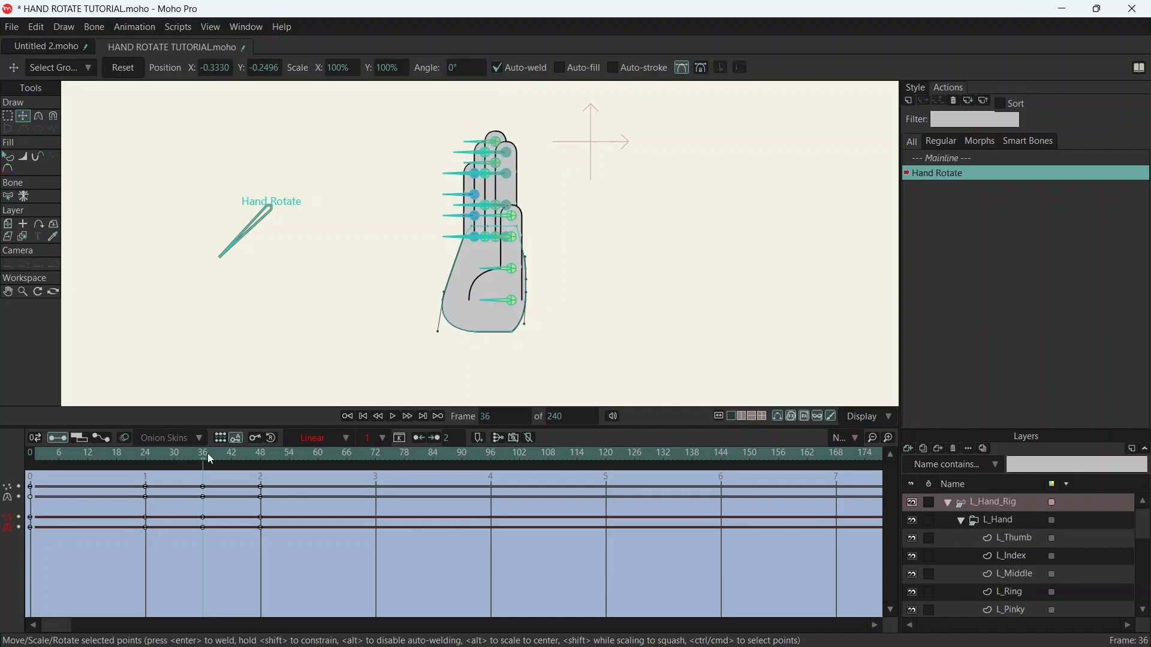
- Go to frame 48 and move the palm's upper-left corner point down to the pinky's base
left_click_drag(209, 461, 263, 433)
scroll(429, 254, "up", 6)
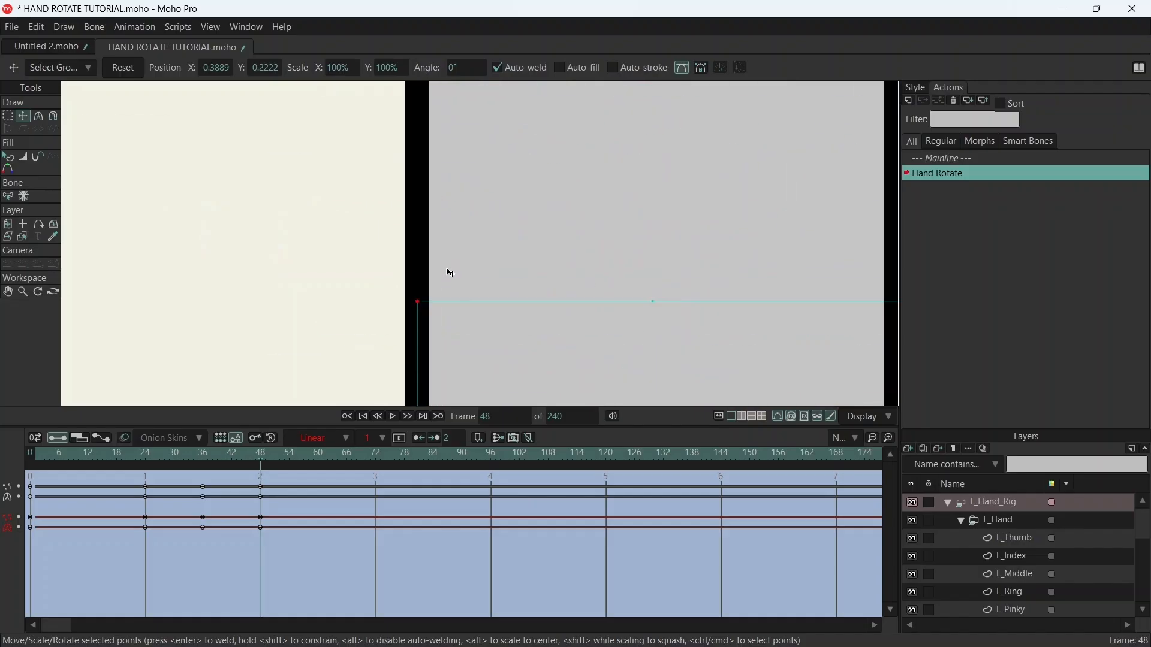
left_click_drag(406, 119, 415, 363)
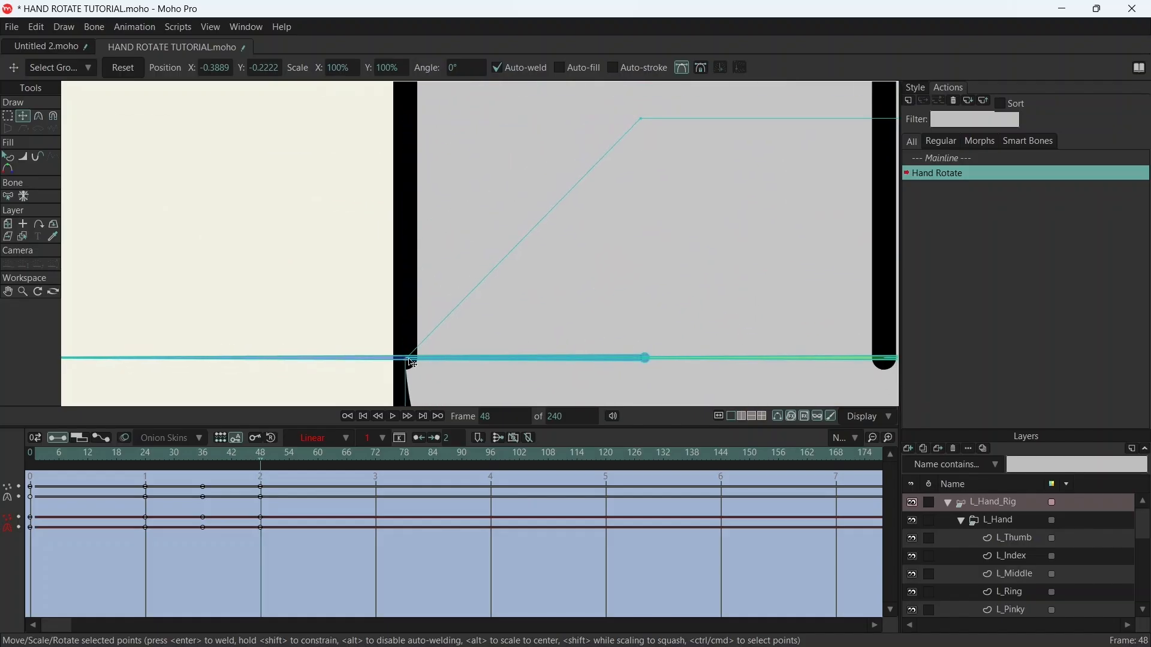
scroll(455, 318, "down", 6)
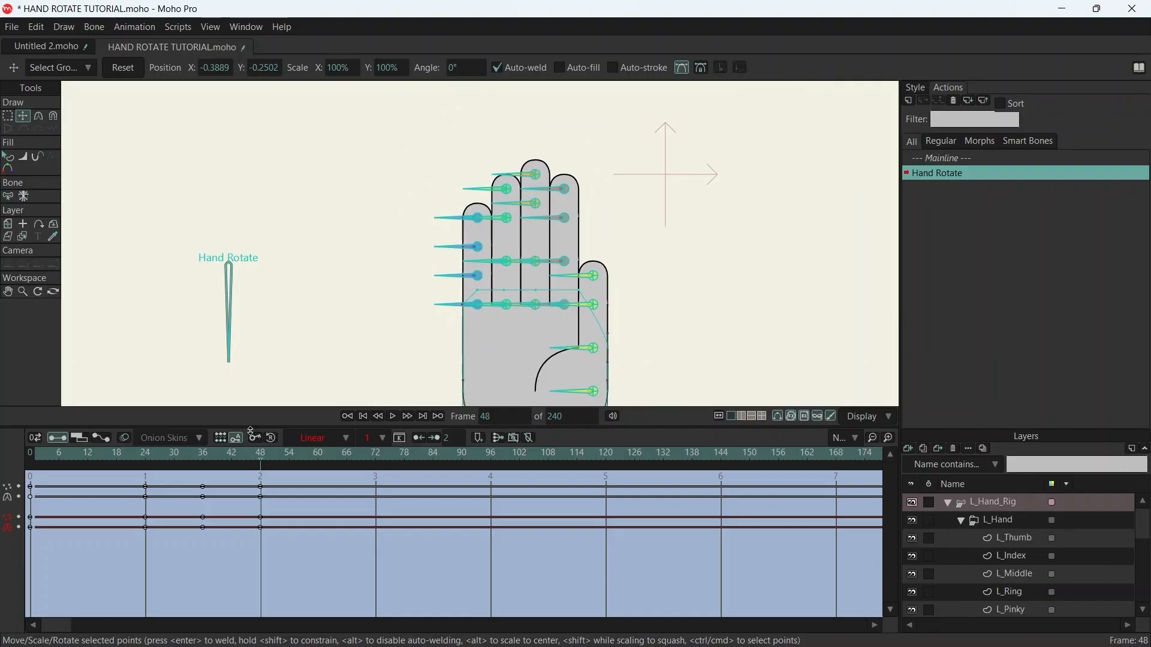
- At frame 12, move the palm's upper-right corner point down and outward to the base of the pinky's outer edge
left_click_drag(260, 463, 88, 453)
scroll(398, 329, "down", 3)
scroll(462, 334, "up", 2)
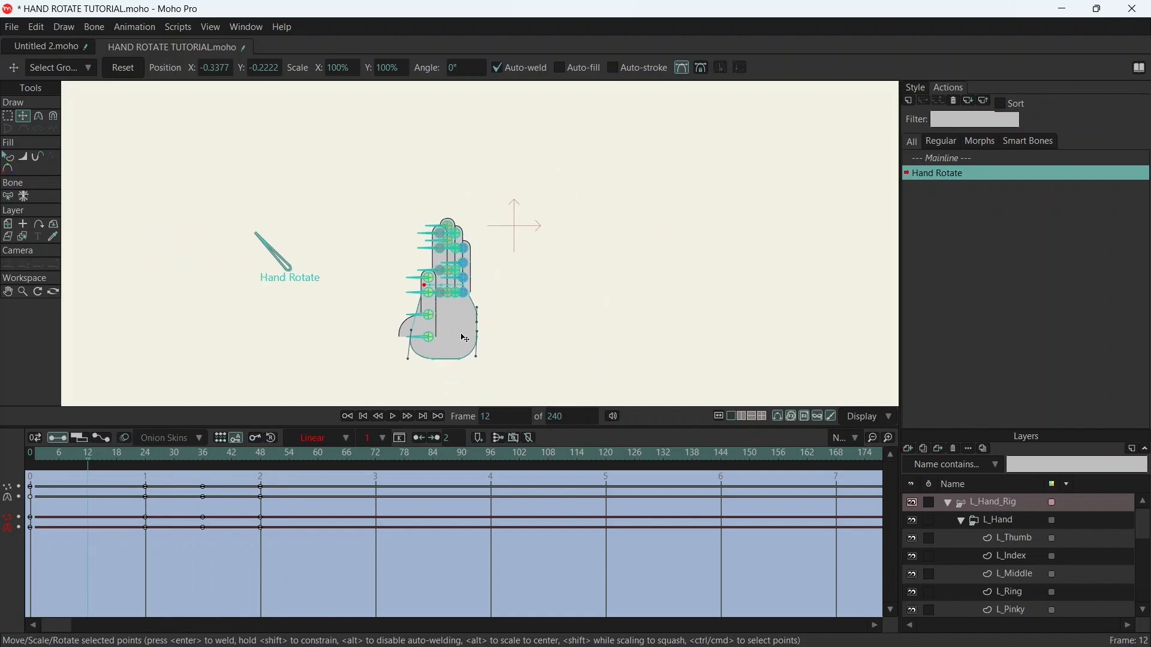
scroll(478, 323, "up", 3)
scroll(445, 172, "up", 2)
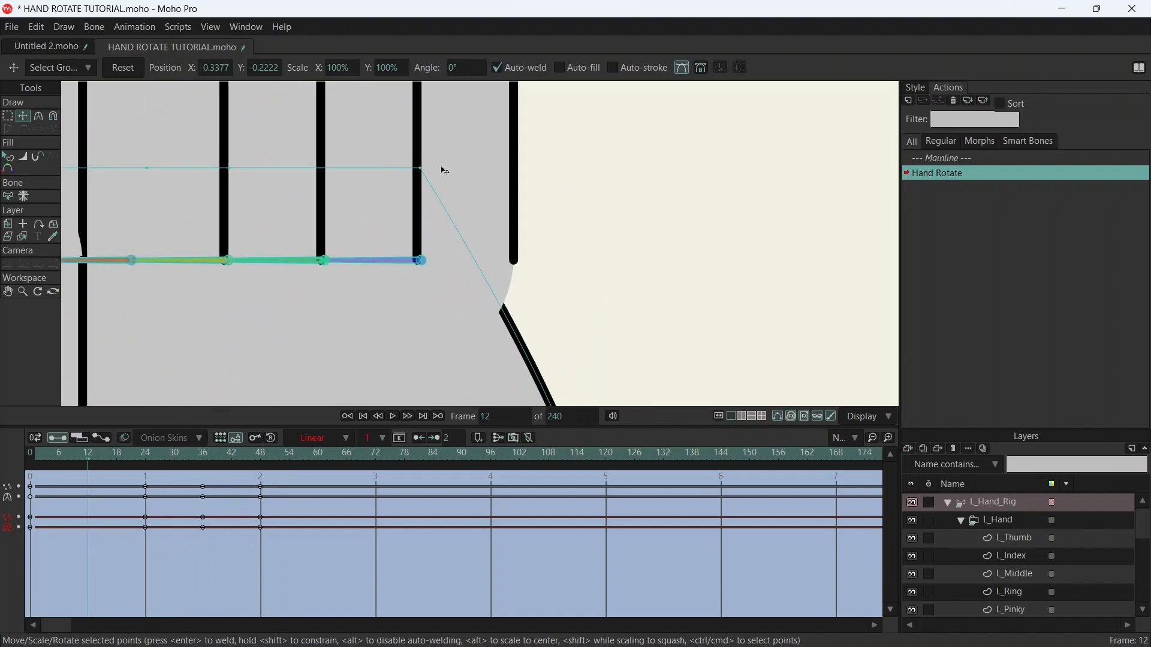
left_click_drag(423, 174, 515, 264)
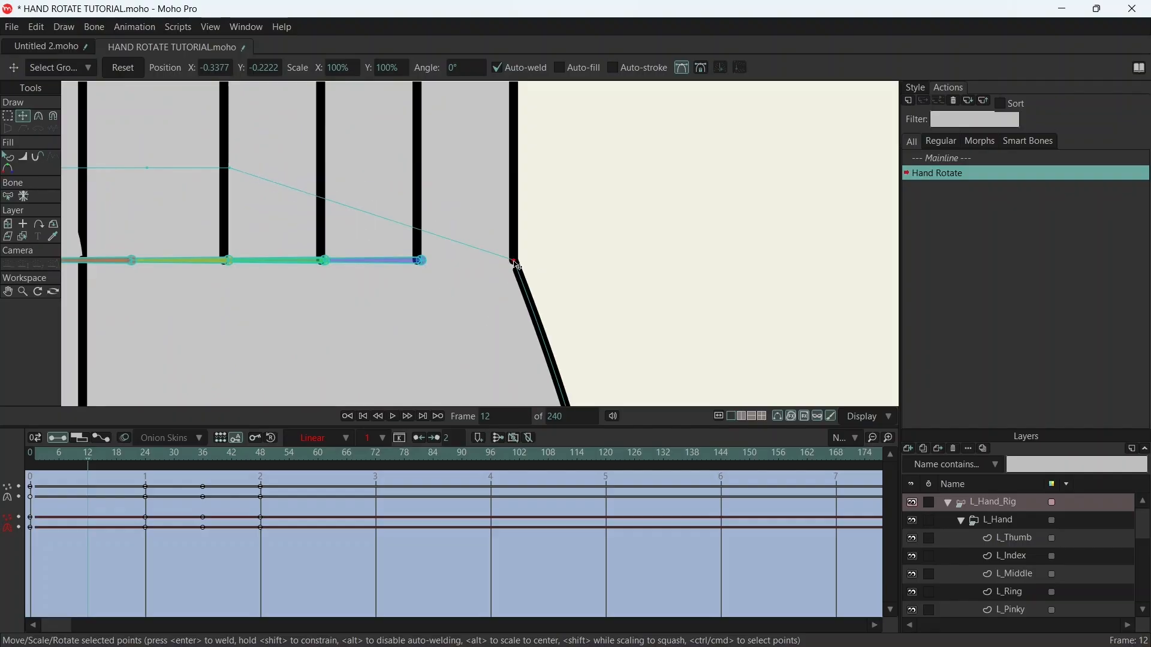
scroll(516, 264, "up", 6)
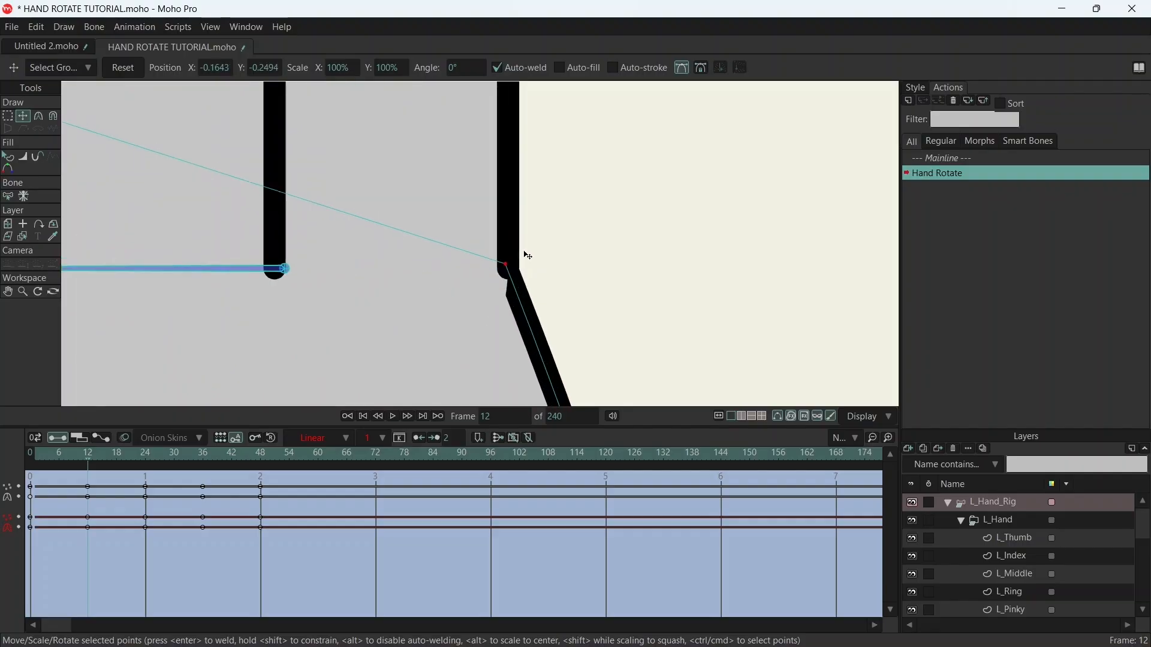
left_click_drag(461, 283, 475, 300)
scroll(476, 300, "down", 8)
scroll(461, 306, "up", 7)
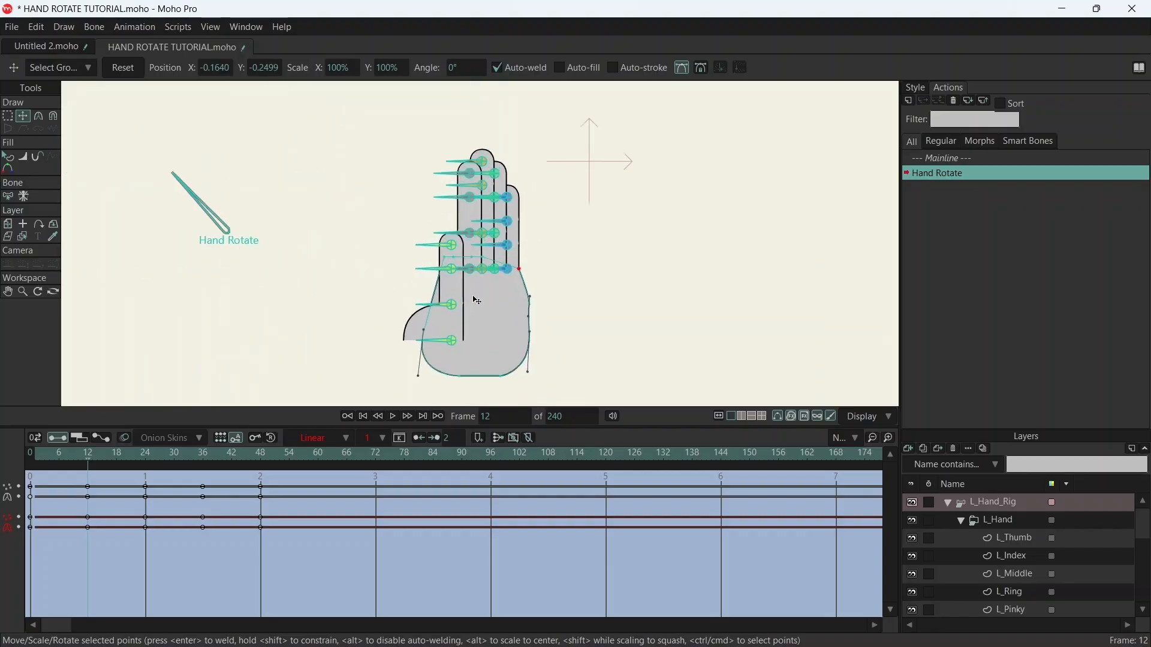
- Shift the palm's two right-side points slightly inward at frame 12 to smooth the curve below the pinky
scroll(585, 321, "down", 2)
left_click_drag(573, 318, 569, 320)
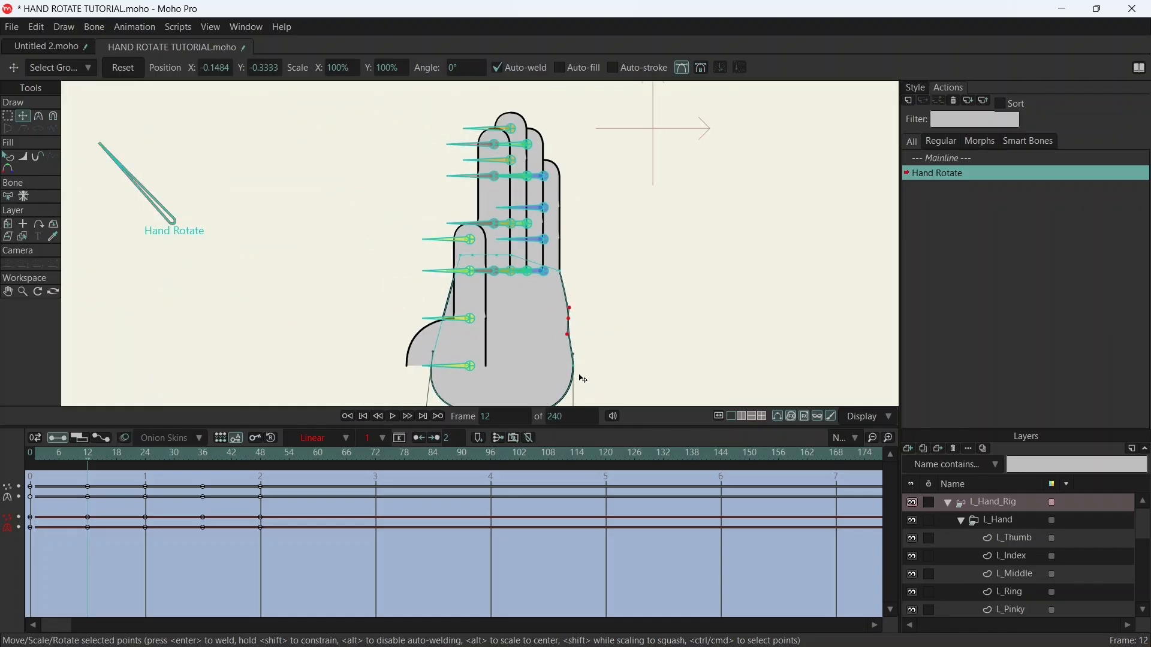
left_click(572, 370)
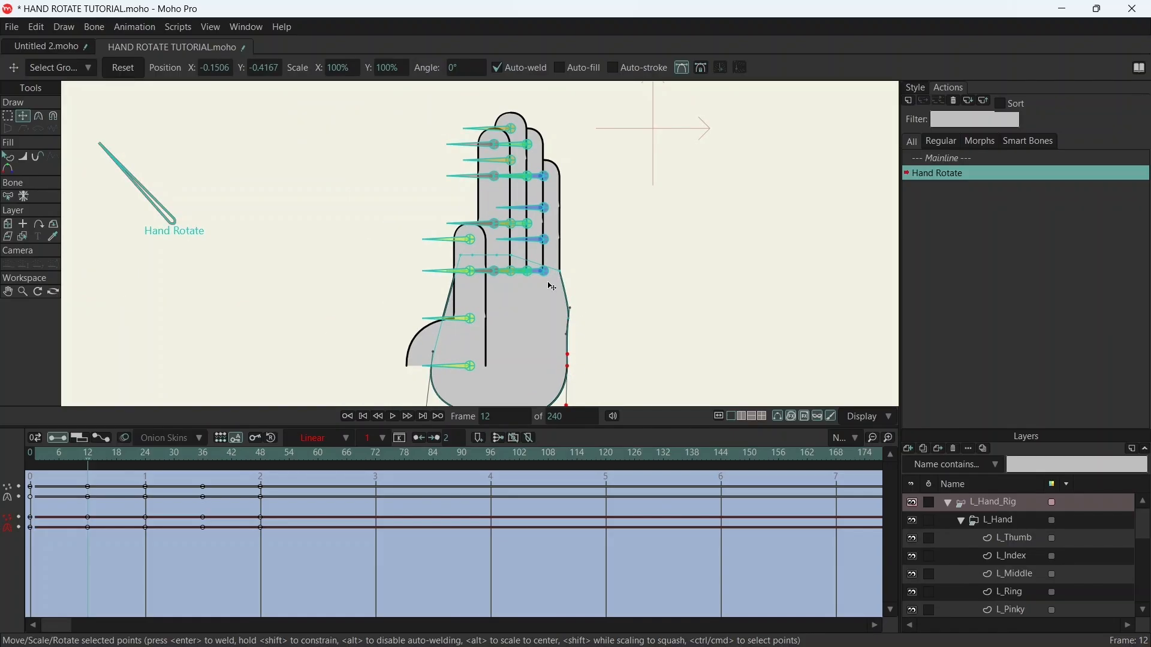
scroll(572, 310, "down", 4)
scroll(549, 298, "up", 4)
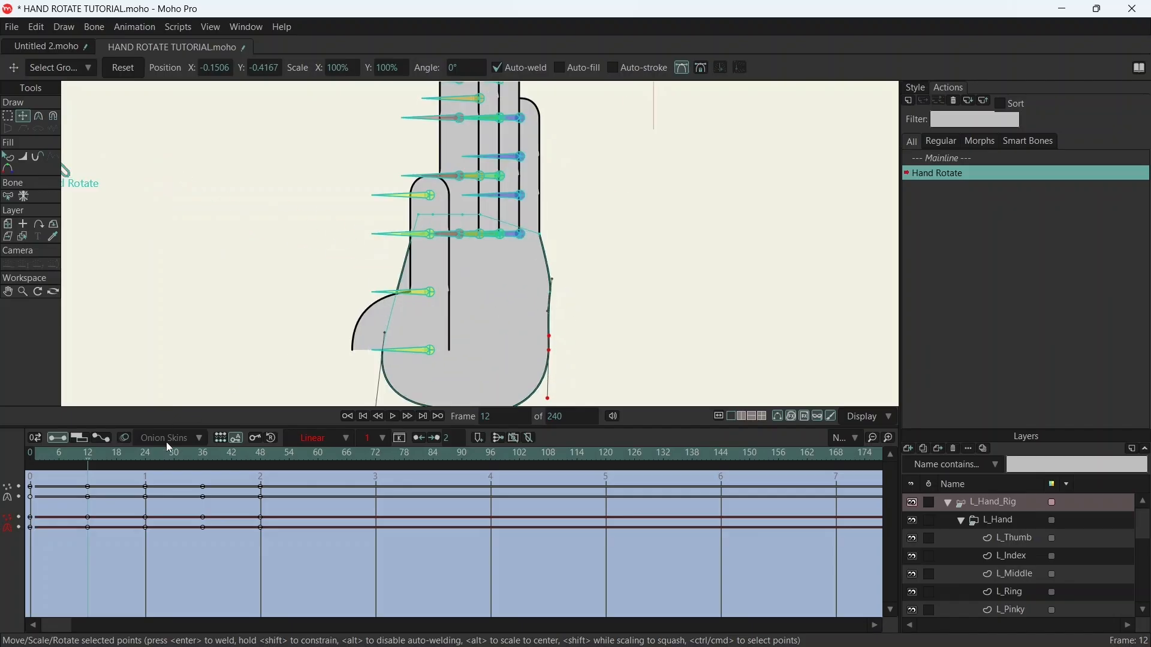
- Go to frame 1 and move the palm's upper-right corner point to the base of the pinky's outer edge
left_click_drag(91, 464, 34, 433)
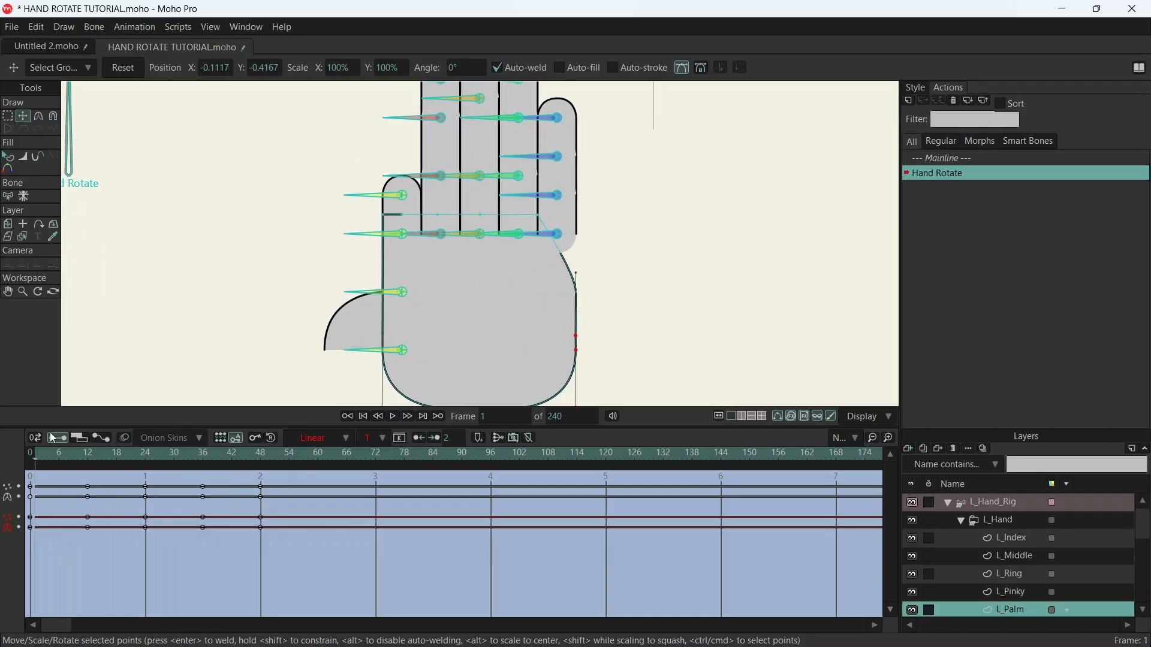
scroll(545, 253, "up", 5)
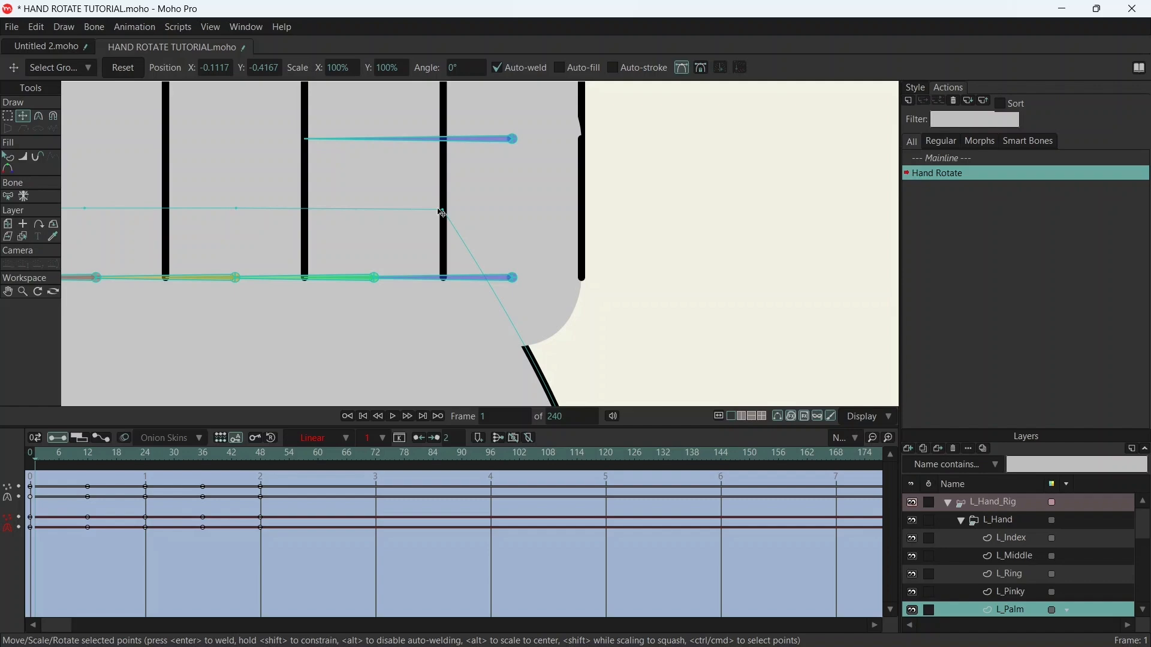
mouse_move(445, 214)
left_mouse_down()
mouse_move(584, 280)
mouse_move(527, 282)
left_mouse_up()
scroll(590, 275, "up", 8)
scroll(527, 282, "down", 6)
scroll(479, 318, "up", 3)
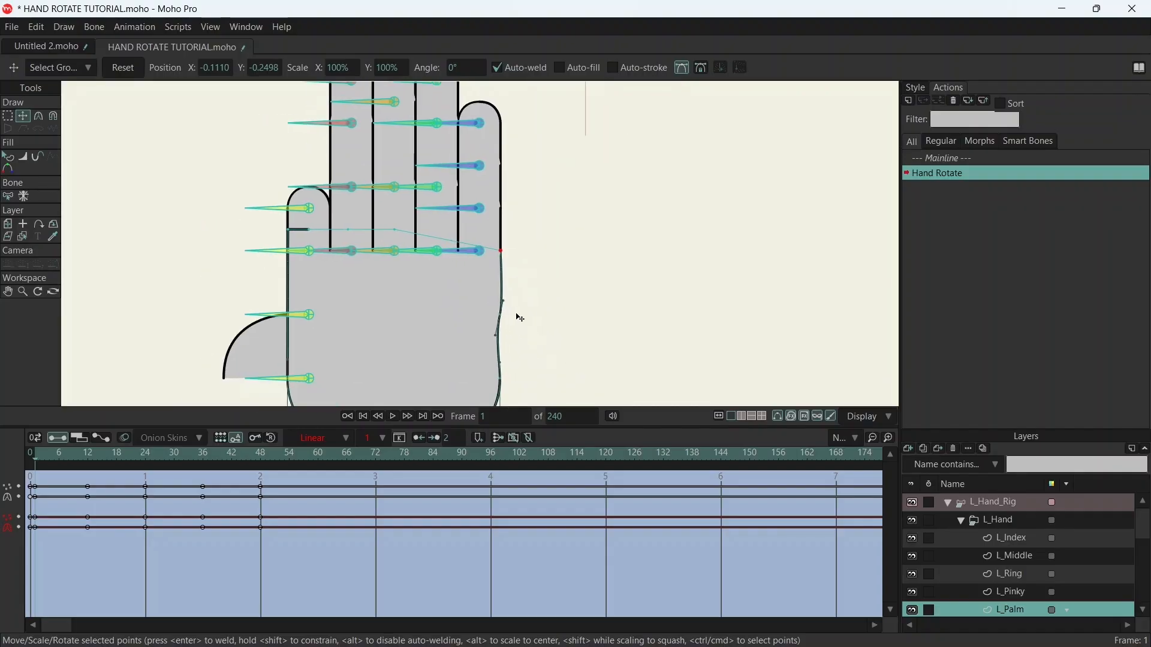
- Realign the palm's two right-side points at frame 1 so the edge runs smoothly down from the pinky
scroll(497, 329, "up", 2)
left_click_drag(467, 300, 481, 267)
left_click(474, 265)
scroll(506, 306, "down", 3)
scroll(500, 271, "up", 5)
left_click_drag(470, 313, 479, 313)
left_click_drag(477, 250, 480, 251)
scroll(520, 219, "down", 5)
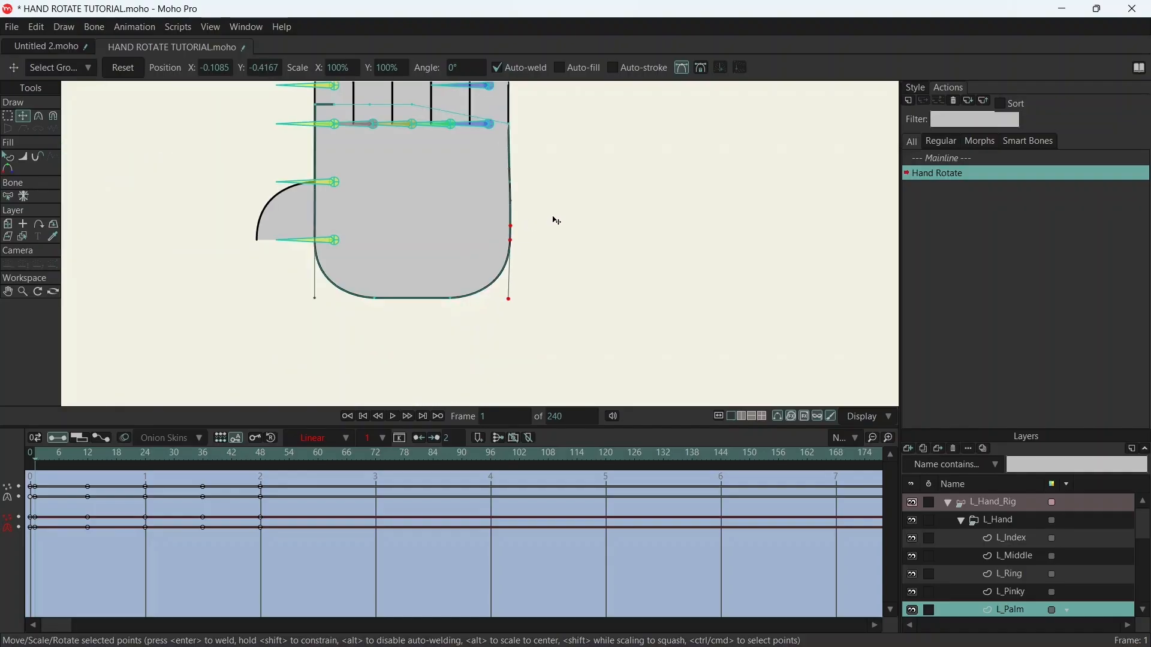
scroll(555, 226, "down", 4)
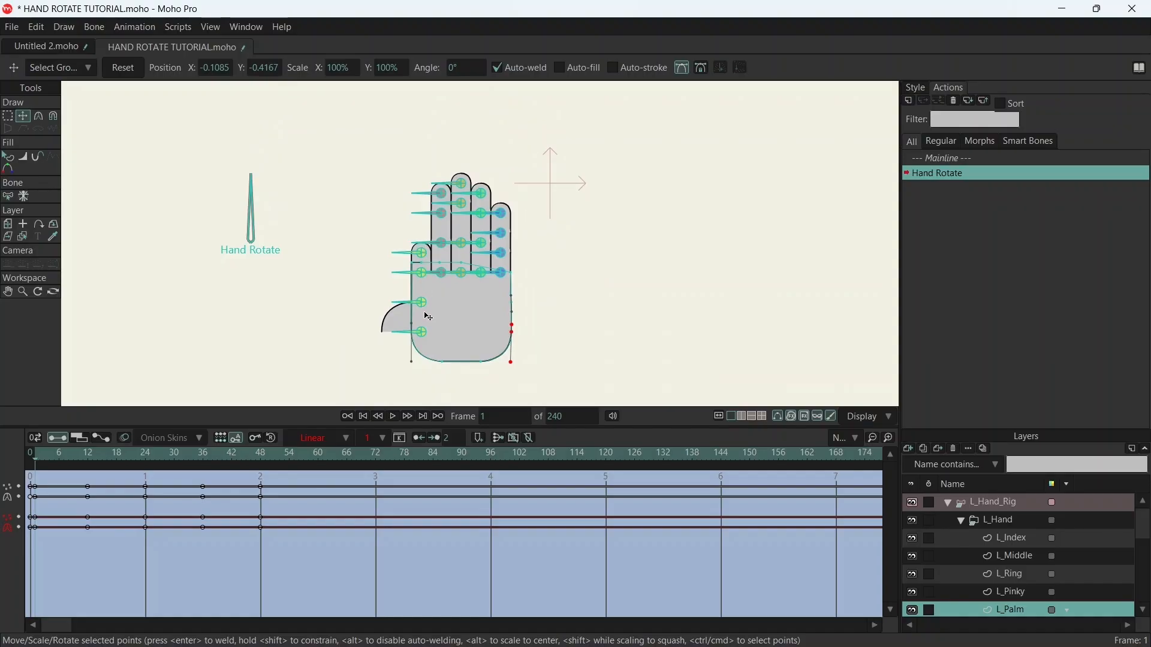
- Select the L_Thumb layer, go to frame 48, and keyframe all of the thumb's points there
scroll(431, 329, "up", 3)
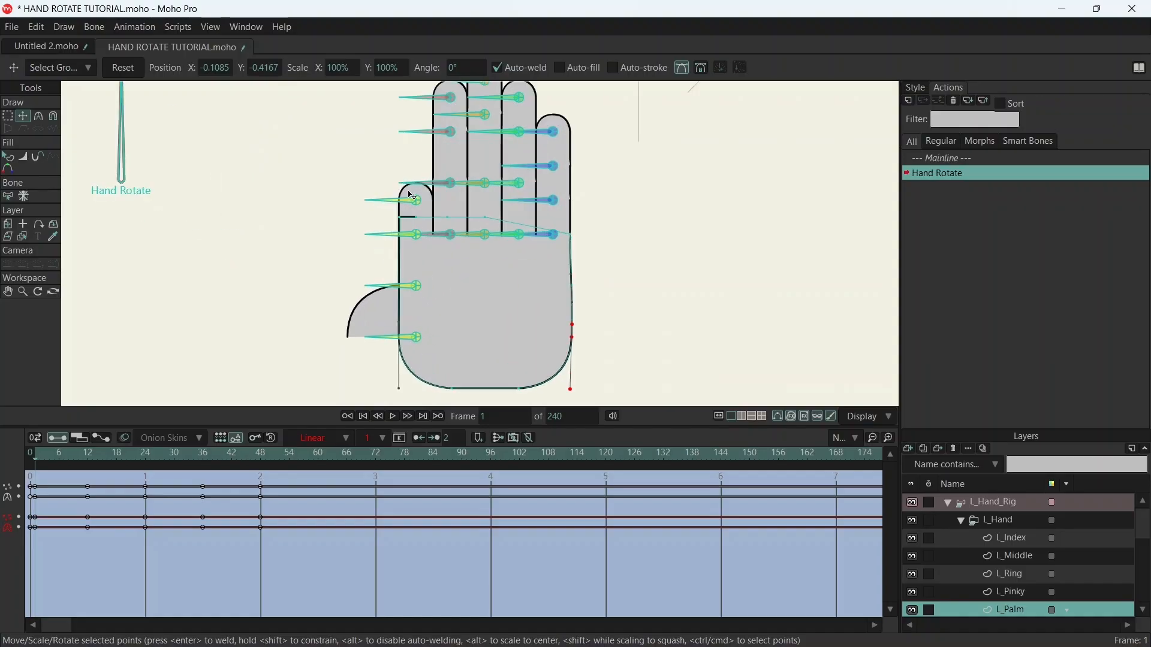
scroll(390, 331, "up", 3)
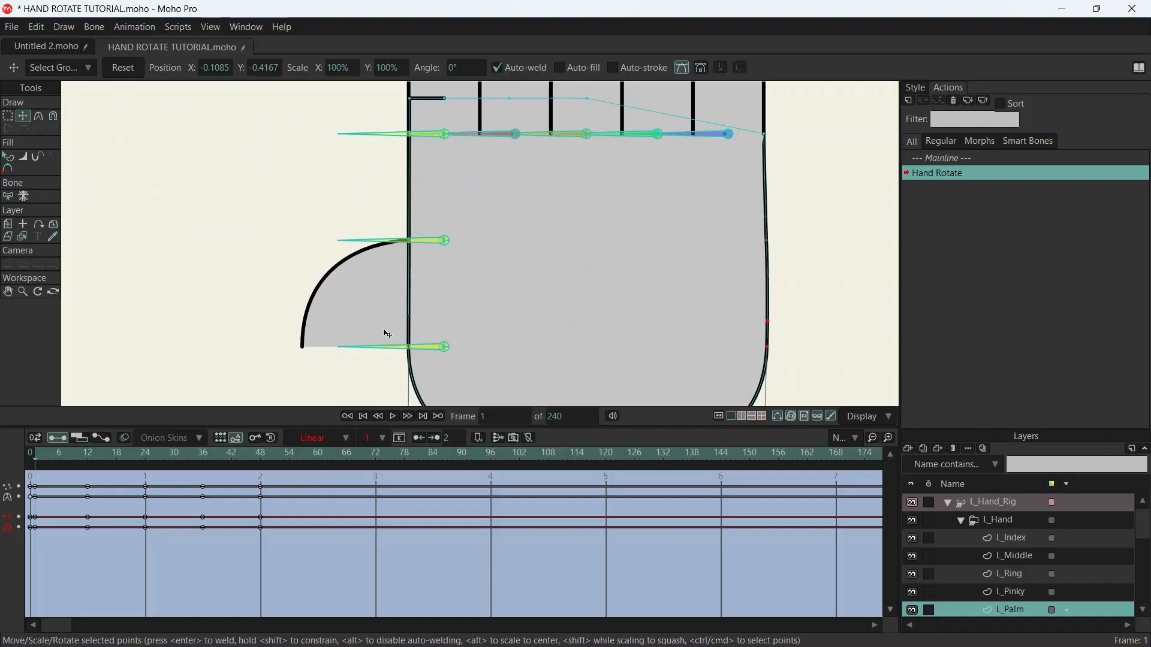
scroll(372, 331, "down", 1)
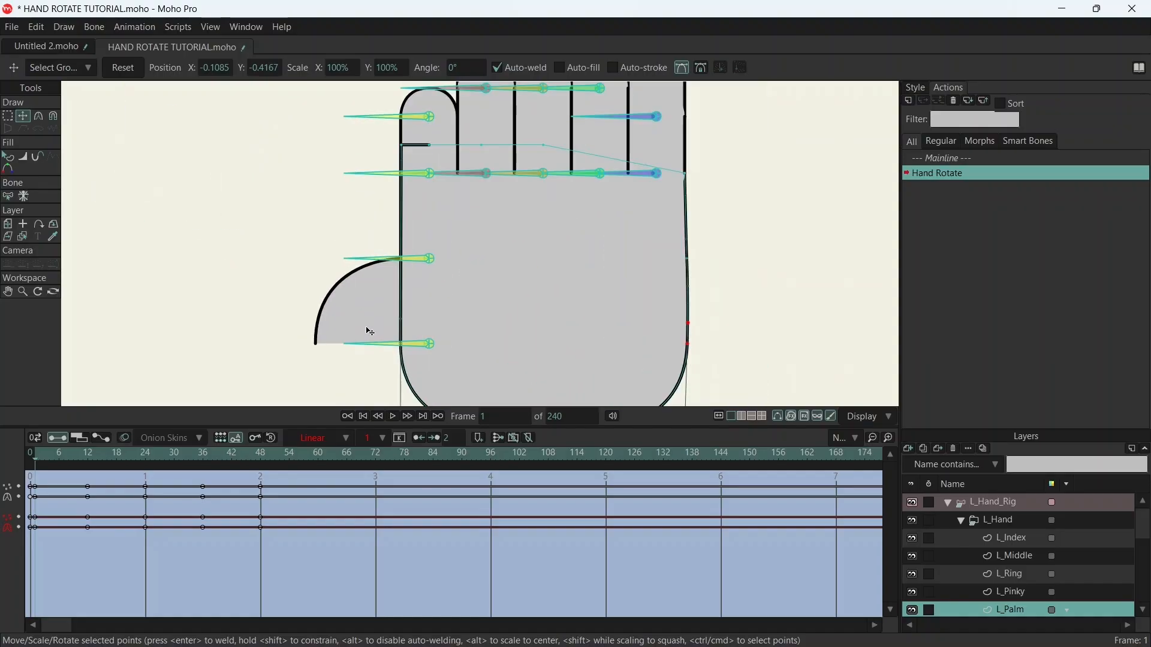
scroll(1019, 585, "down", 2)
left_click(1029, 591)
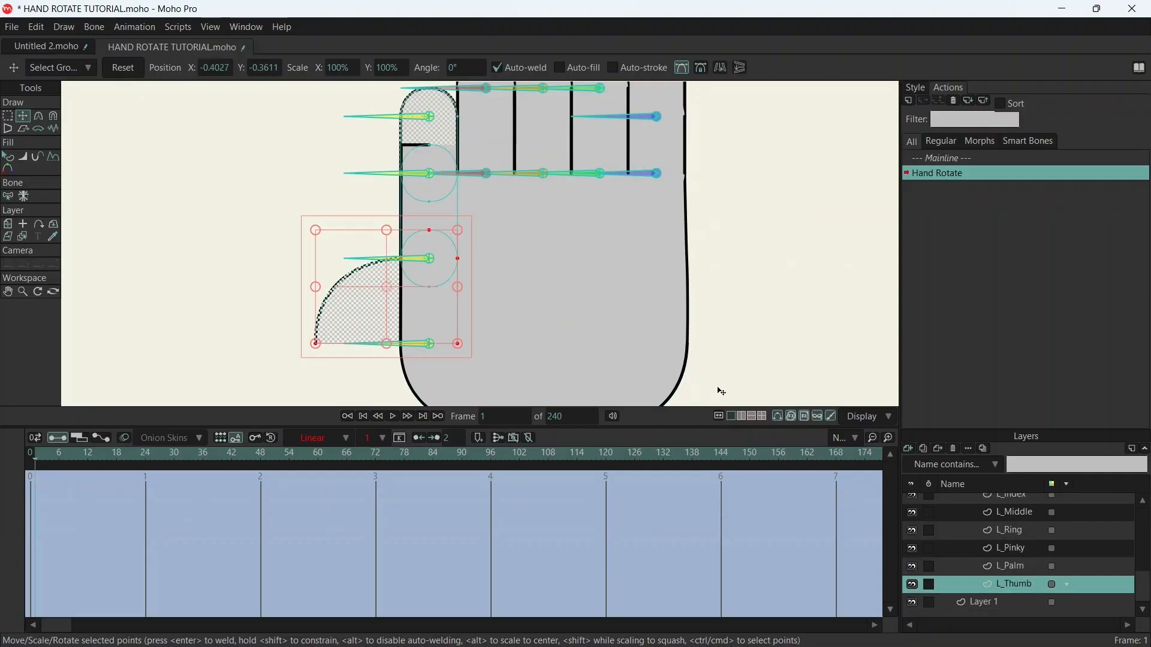
left_click_drag(304, 465, 262, 460)
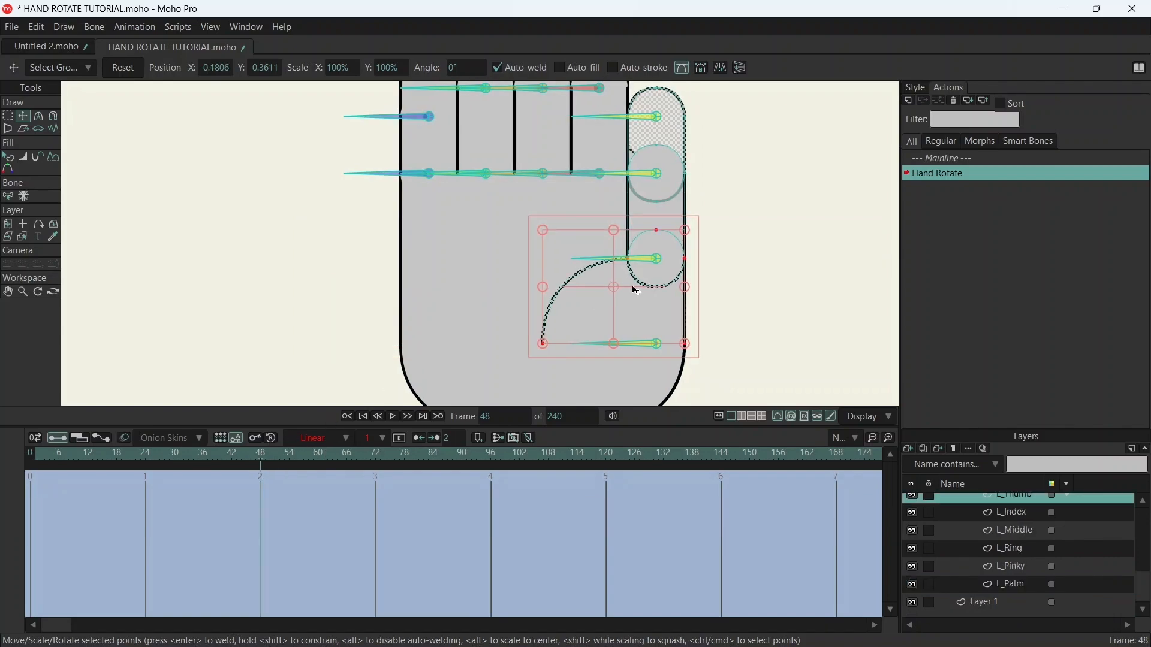
left_click(675, 205, "ctrl+shift")
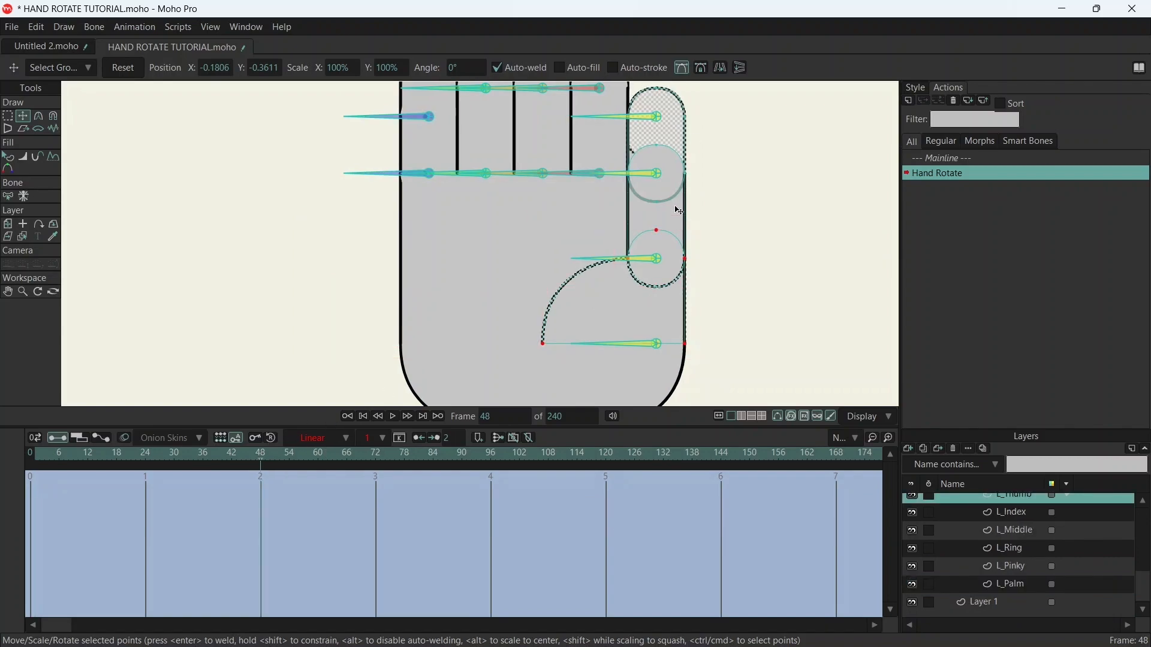
left_click(673, 113, "ctrl+shift")
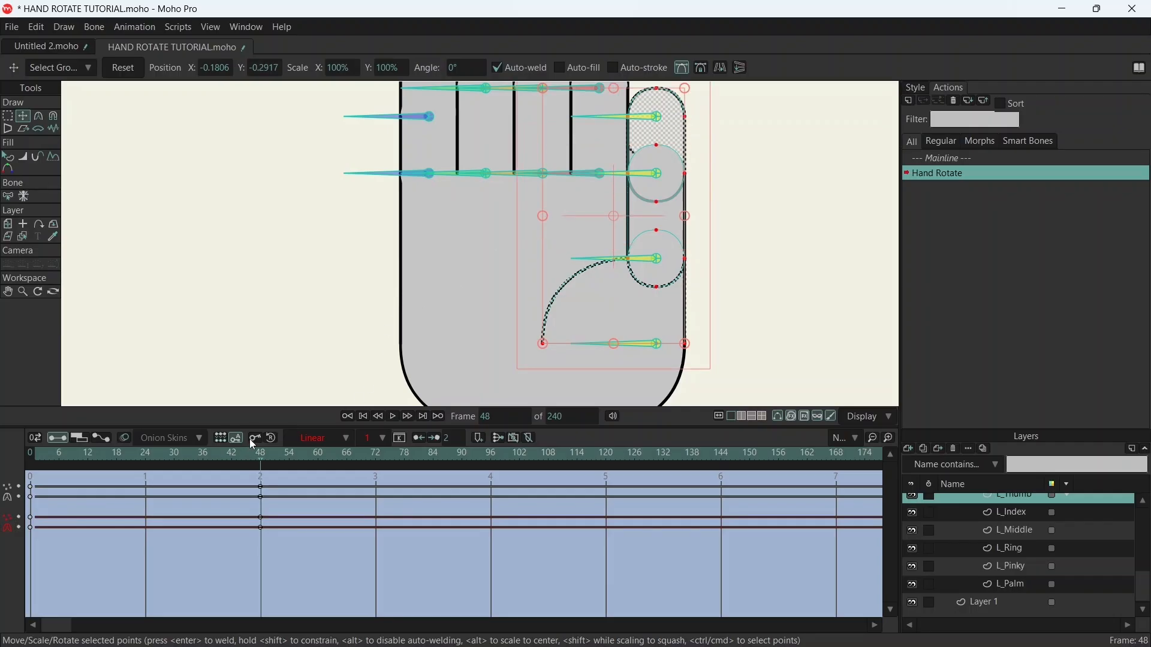
- At frame 1, move the thumb's lower-right point farther into the palm and align its lower-left point with the palm's outer edge
left_click_drag(56, 454, 37, 453)
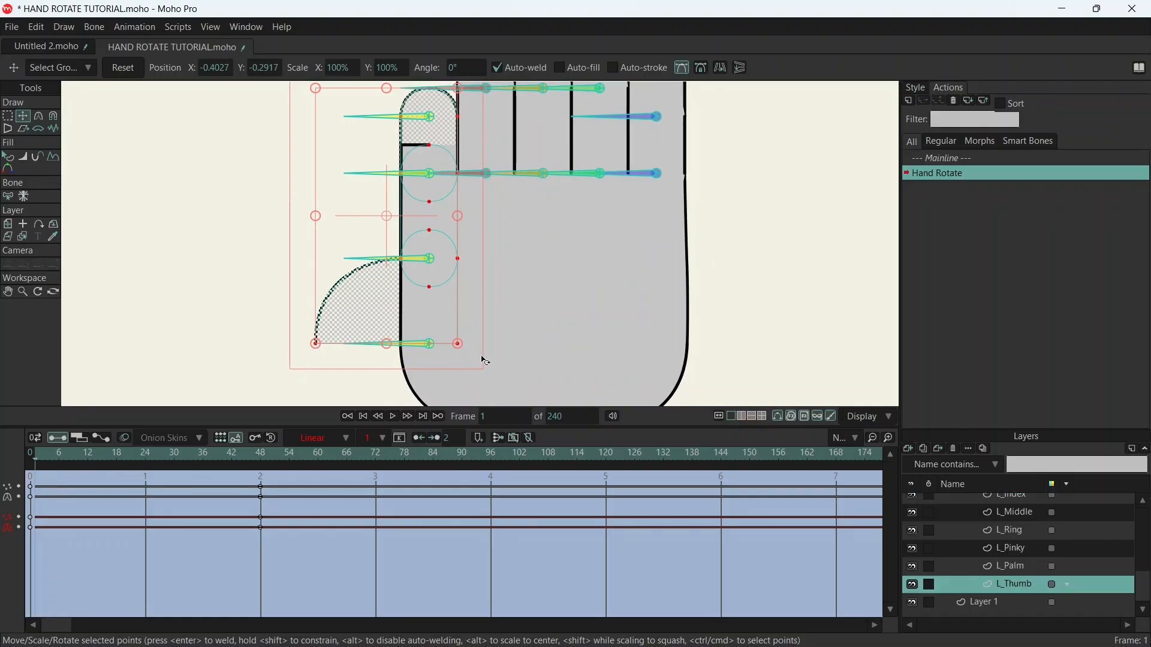
left_click(460, 347)
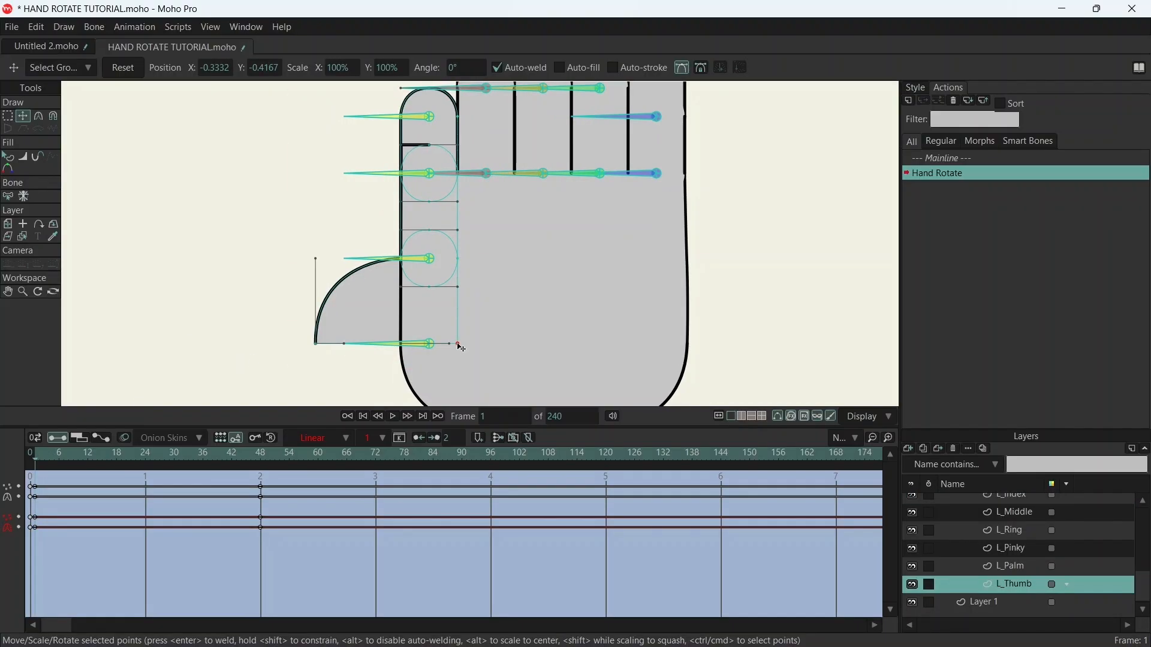
left_click_drag(459, 348, 534, 344)
left_click_drag(317, 346, 403, 345)
scroll(404, 357, "up", 8)
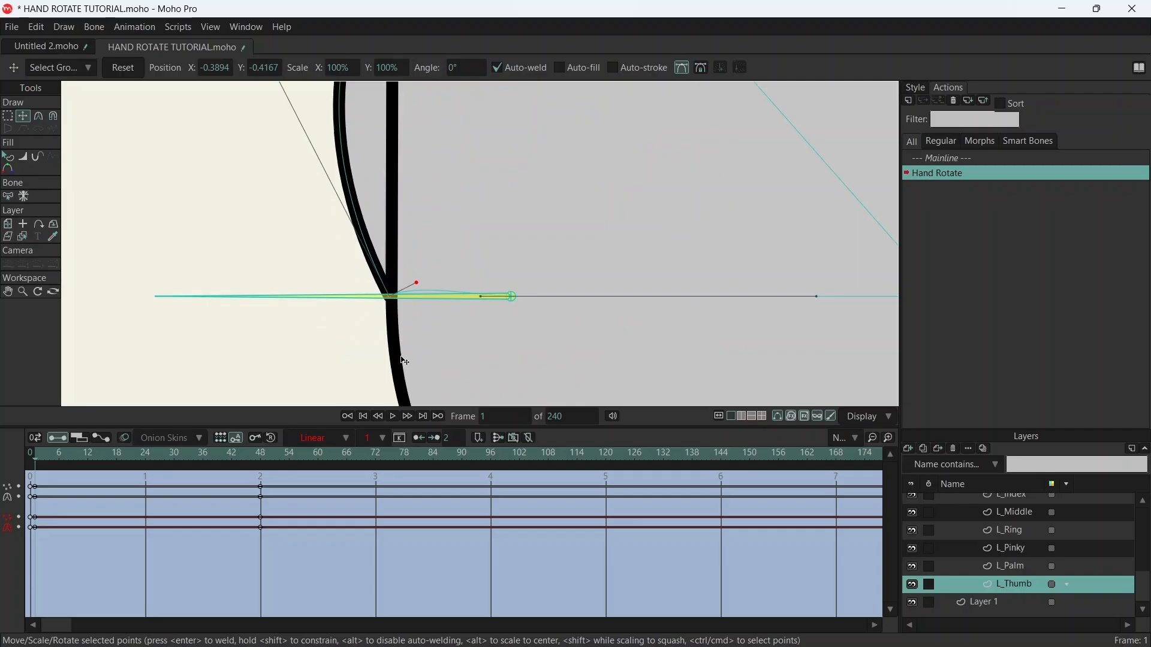
scroll(400, 285, "up", 2)
left_click_drag(386, 290, 394, 288)
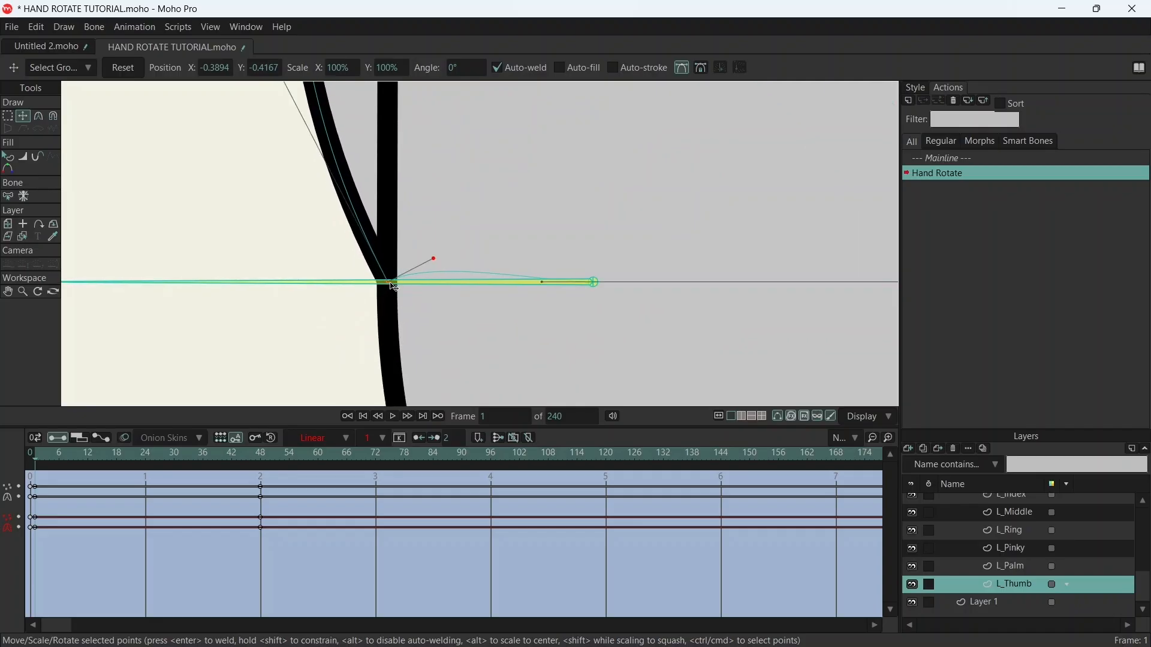
- Pull the curve handle of the thumb's lower-left point onto the palm's edge to flatten the bulging outline
scroll(459, 211, "down", 5)
scroll(456, 330, "down", 3)
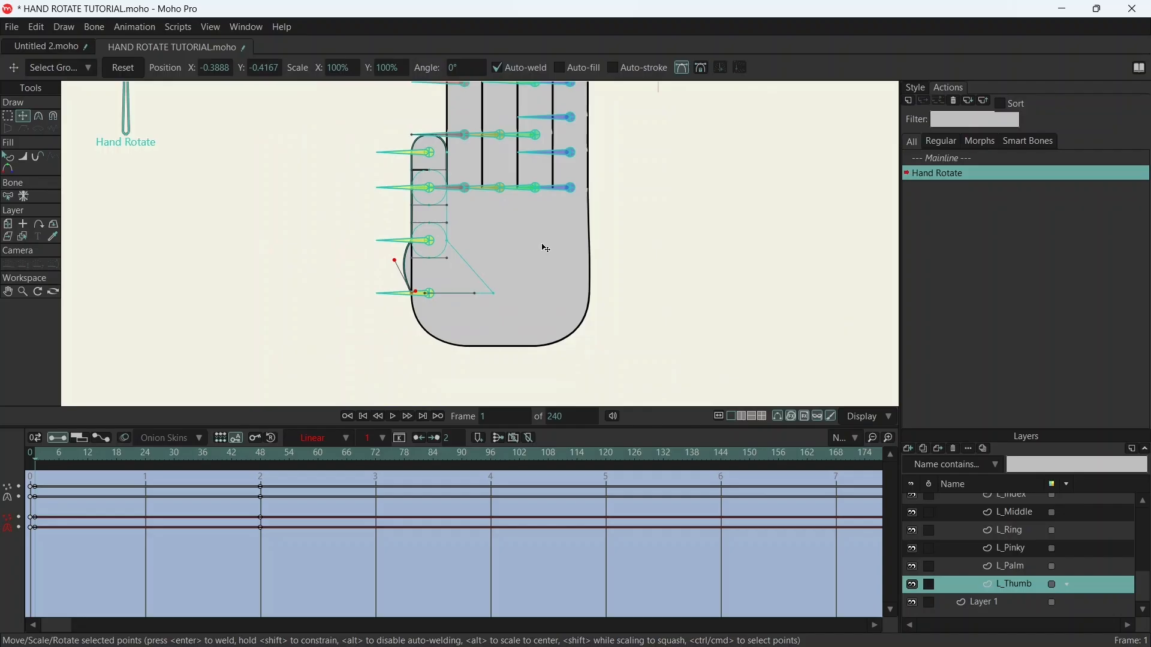
scroll(485, 301, "up", 6)
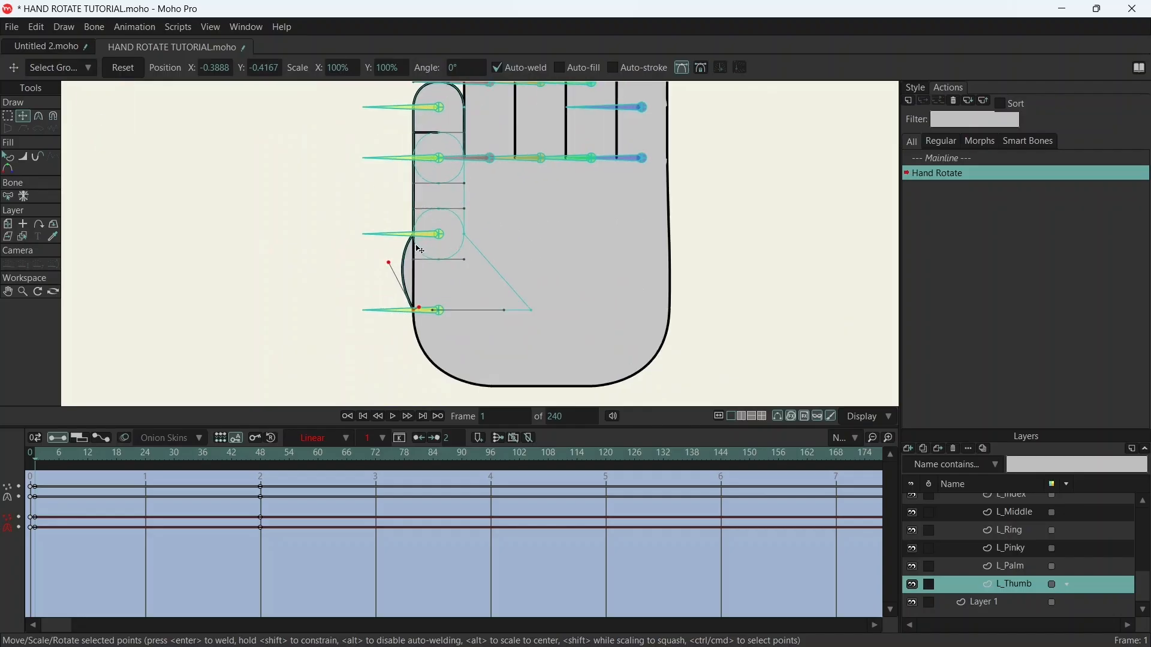
left_click_drag(467, 253, 470, 247)
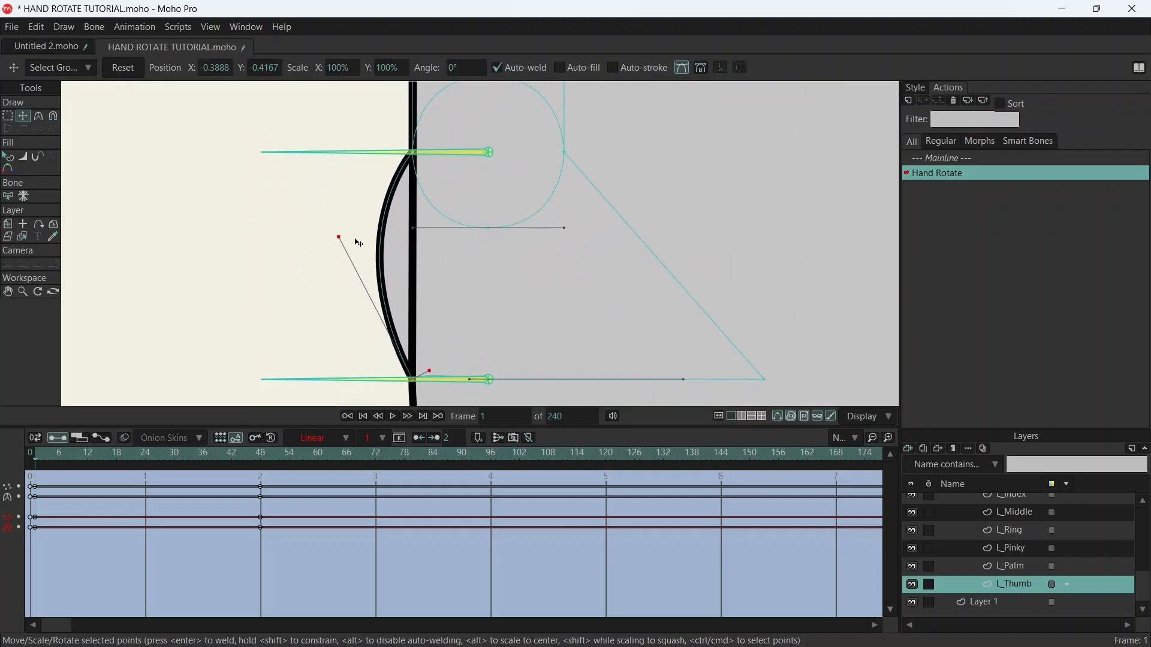
left_click_drag(340, 239, 413, 258)
scroll(436, 233, "down", 5)
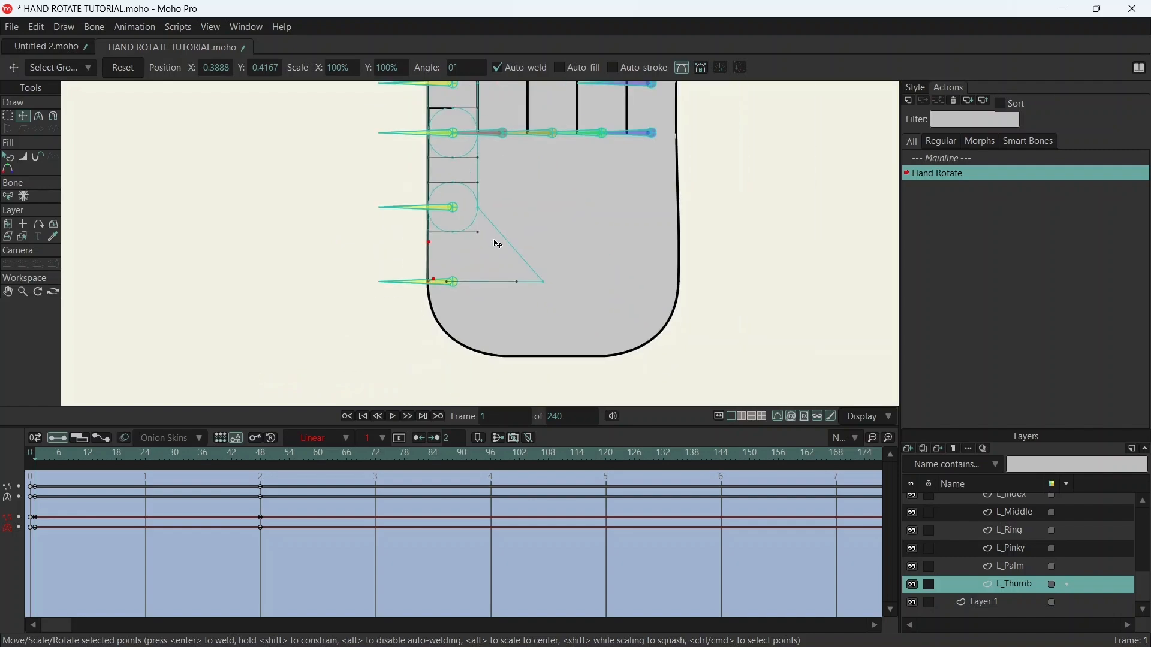
- Round the thumb's lower-right point with Curvature, set its handles horizontal and vertical to form a smooth arc, and save the file
scroll(521, 258, "up", 4)
scroll(525, 282, "down", 1)
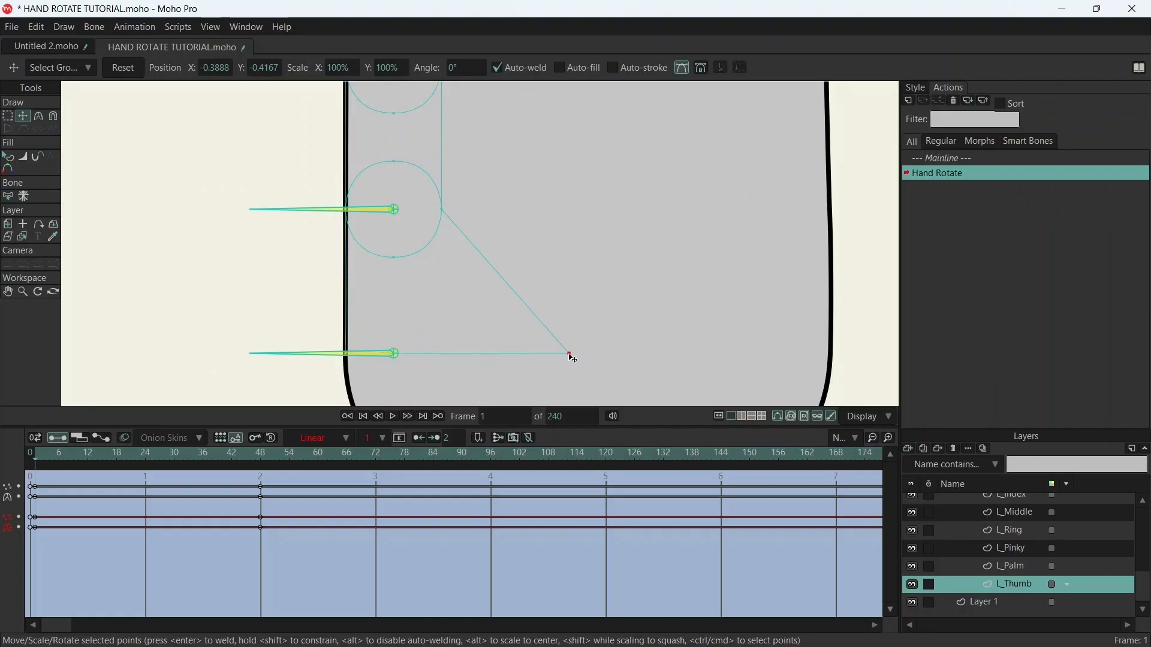
left_click(572, 355)
key("c")
left_click_drag(577, 359, 681, 342)
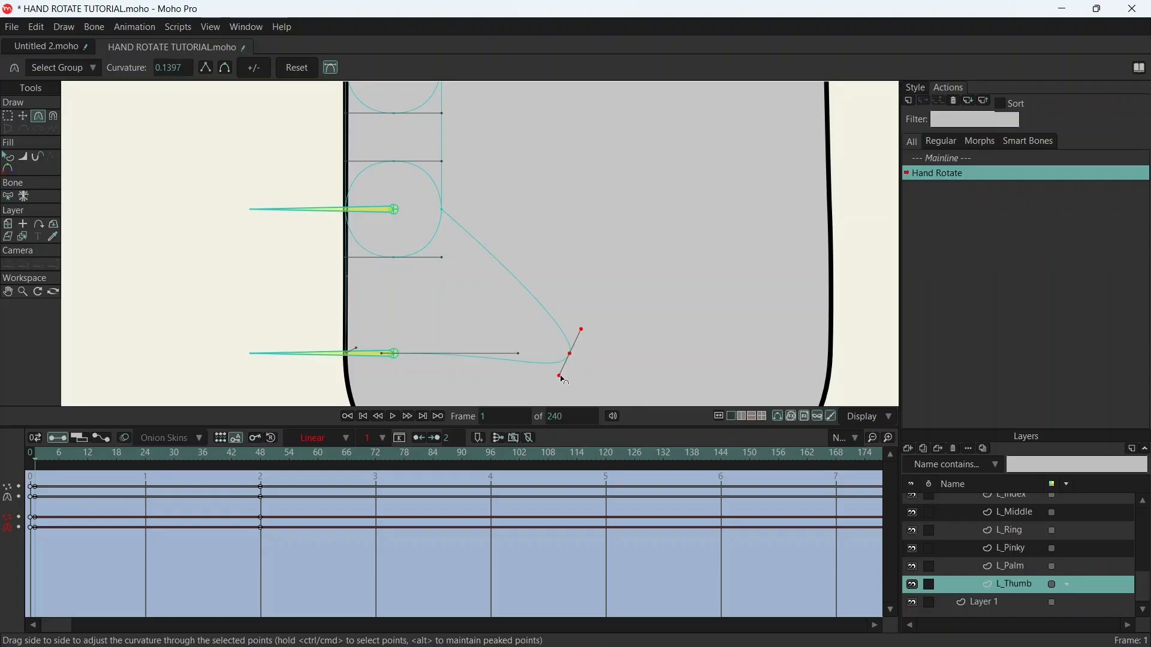
key("t")
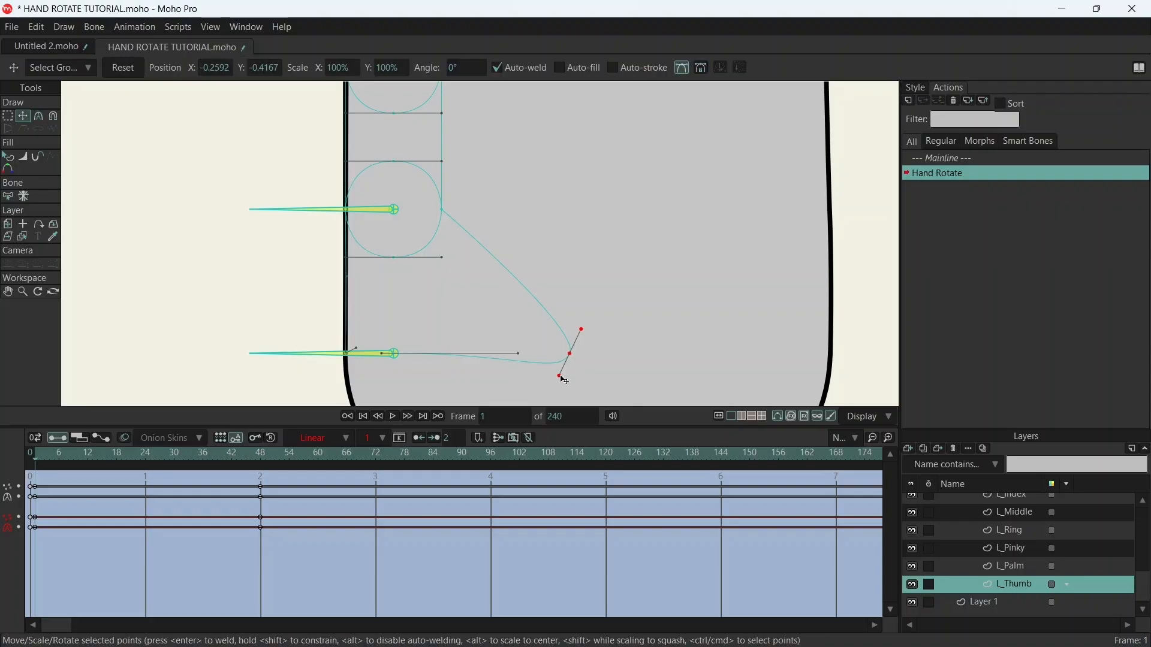
left_click(564, 380)
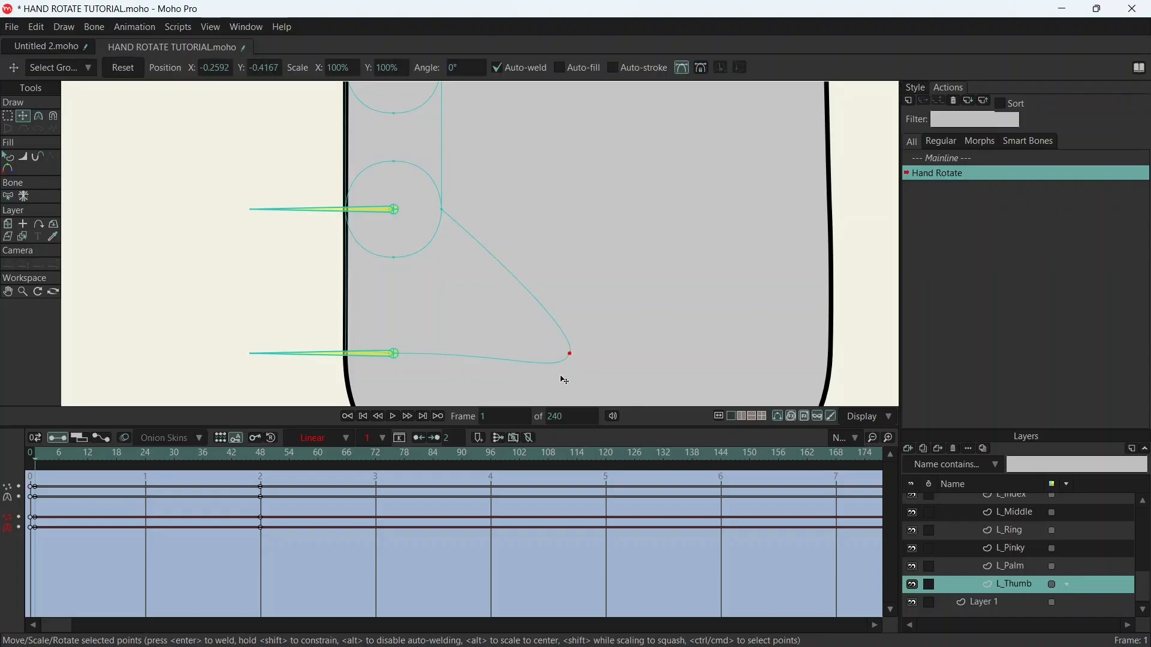
left_click_drag(561, 363, 534, 360)
left_click_drag(585, 330, 565, 247)
scroll(597, 243, "down", 3)
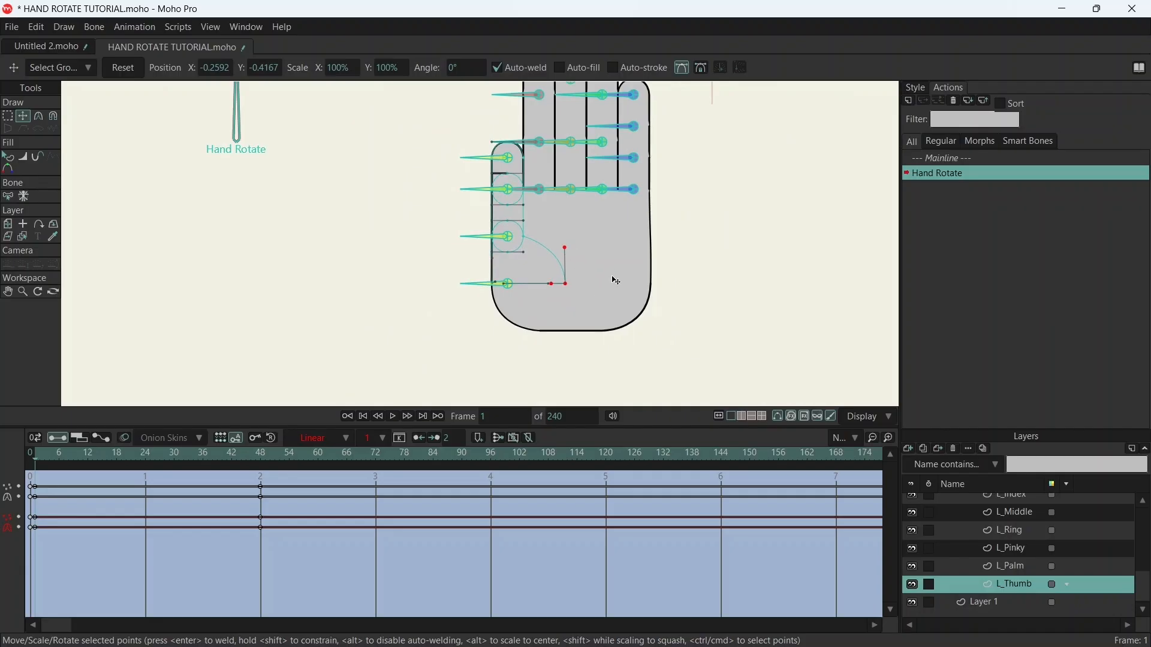
key("ctrl+s")
- On the L_Palm layer at frame 1, move the two upper-left points down to the finger-base line beneath the thumb
left_click_drag(684, 200, 582, 254)
scroll(419, 254, "up", 5)
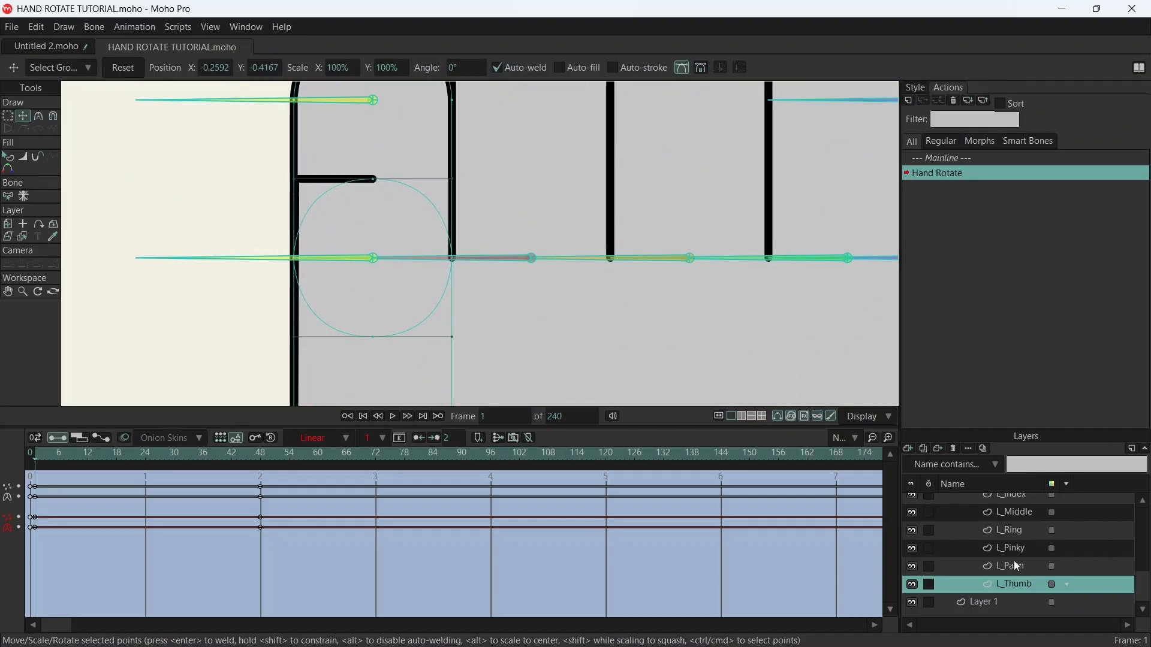
scroll(1016, 539, "up", 3)
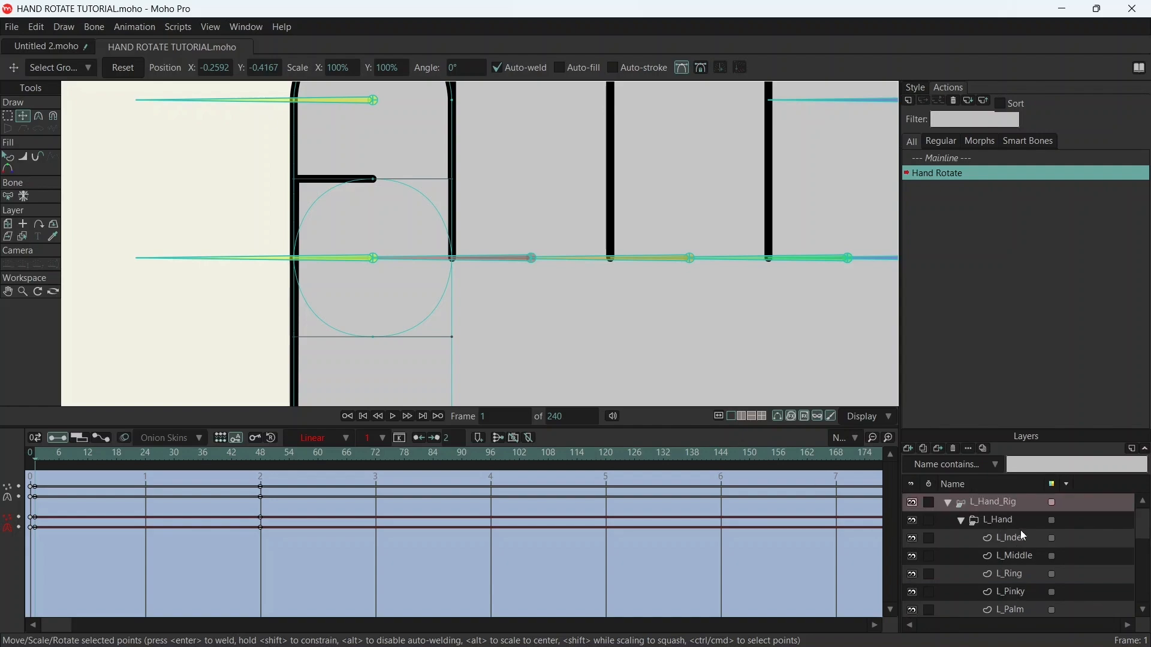
scroll(1022, 560, "down", 3)
left_click(1022, 563)
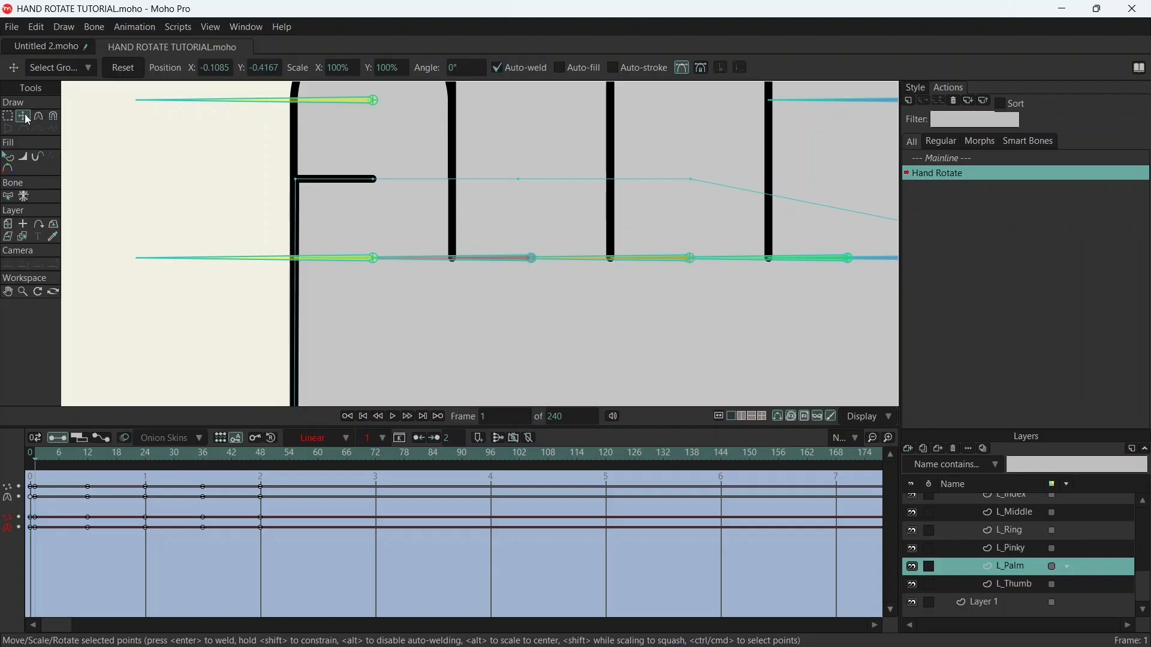
left_click_drag(378, 183, 453, 258)
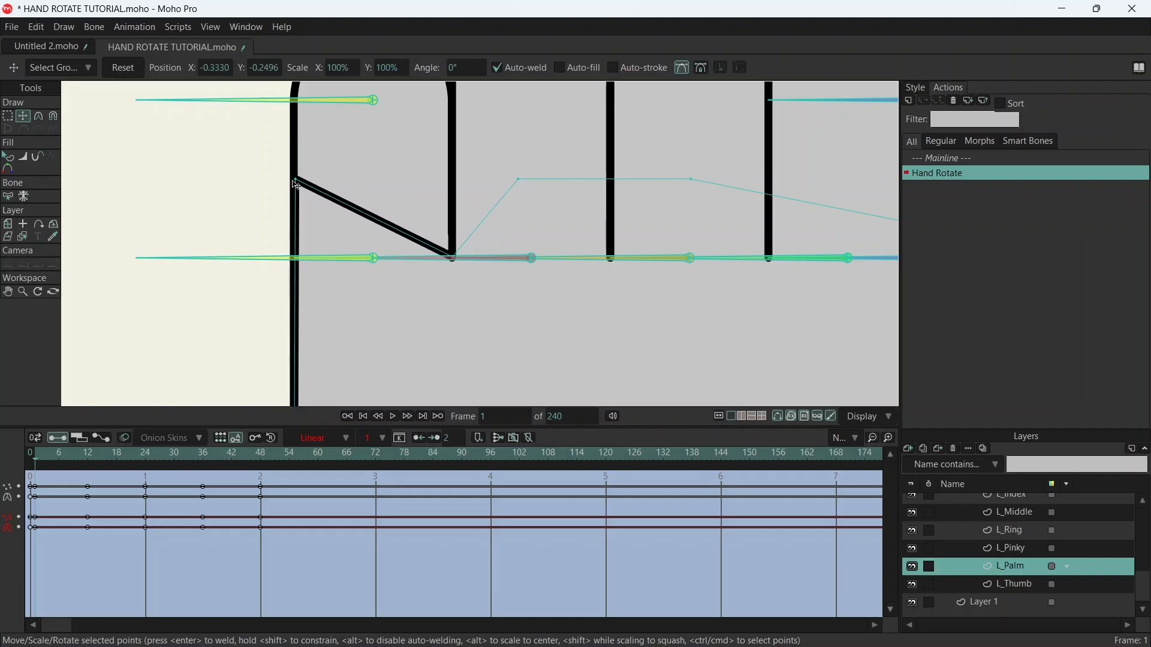
left_click_drag(301, 184, 299, 260)
scroll(303, 267, "up", 4)
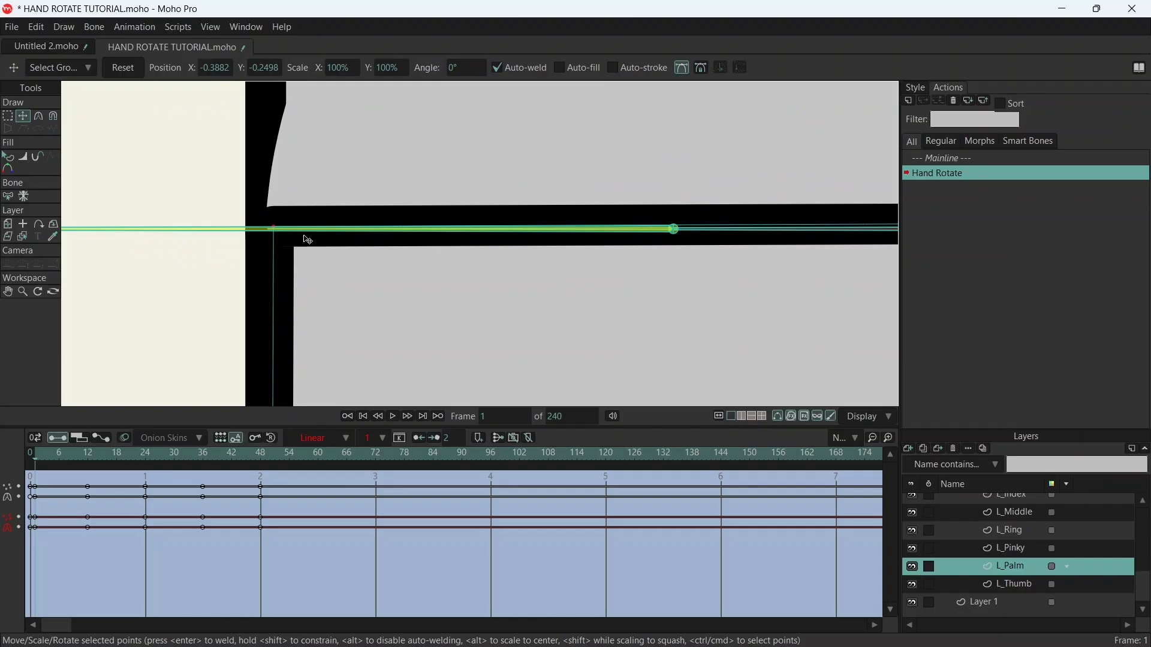
scroll(304, 239, "down", 8)
scroll(368, 251, "down", 4)
scroll(344, 262, "up", 5)
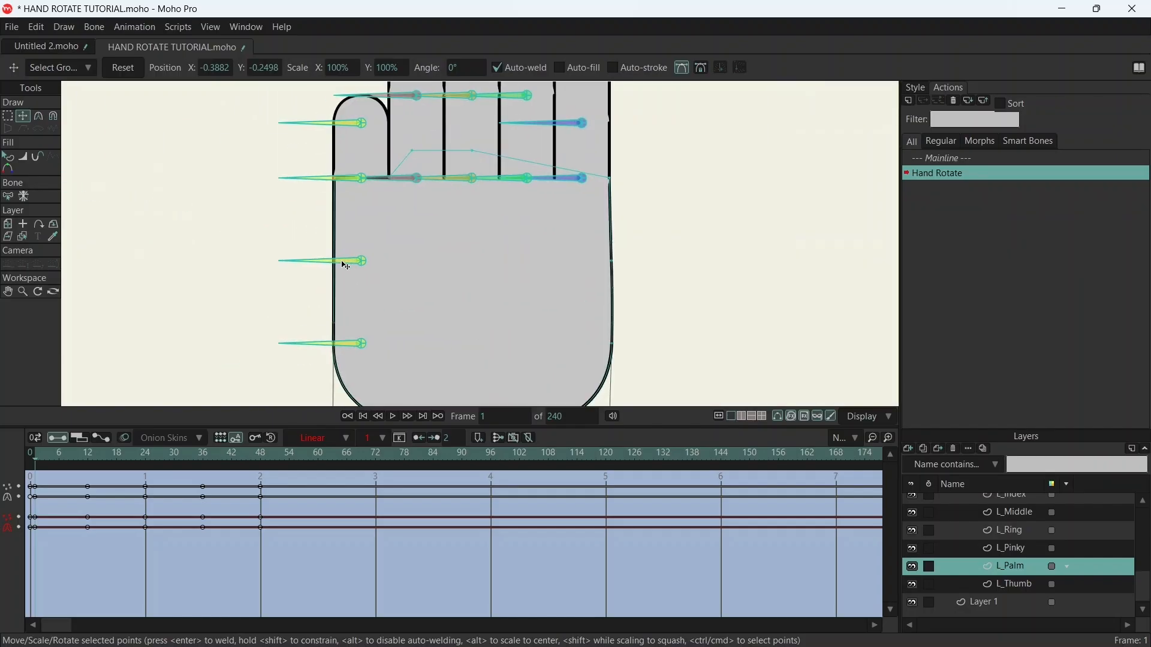
- Lower the palm's left corner point along the outer edge and move the next two top points to the gaps between the finger bases
left_click_drag(337, 166, 335, 319)
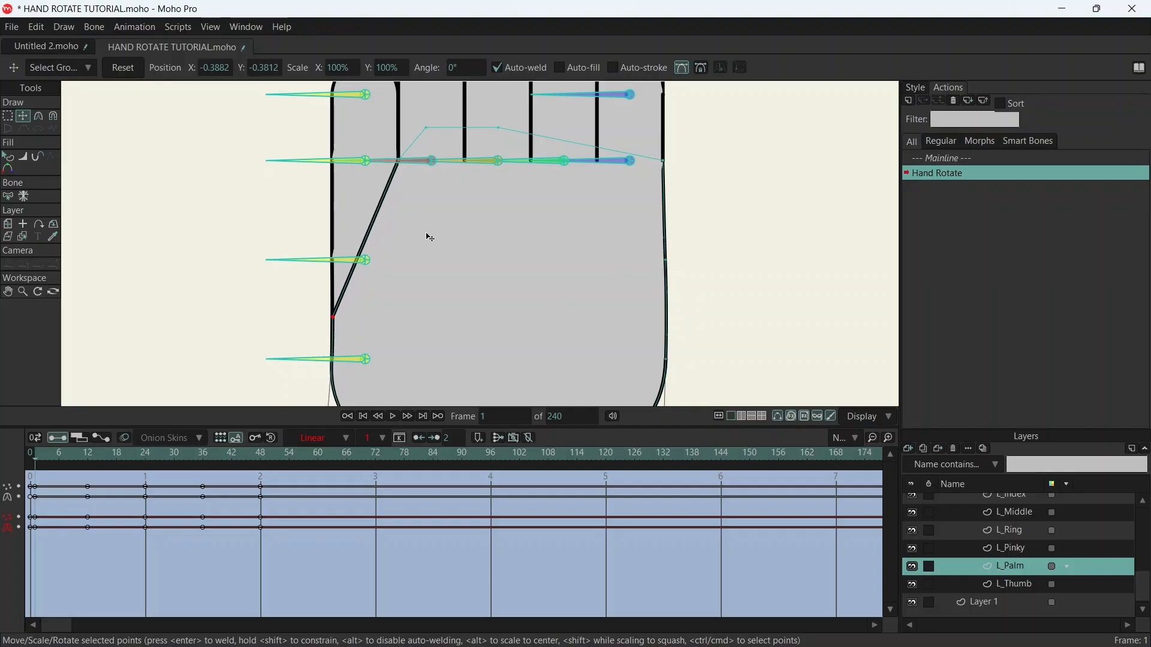
scroll(430, 155, "up", 5)
left_click_drag(368, 120, 537, 264)
left_click_drag(745, 192, 593, 224)
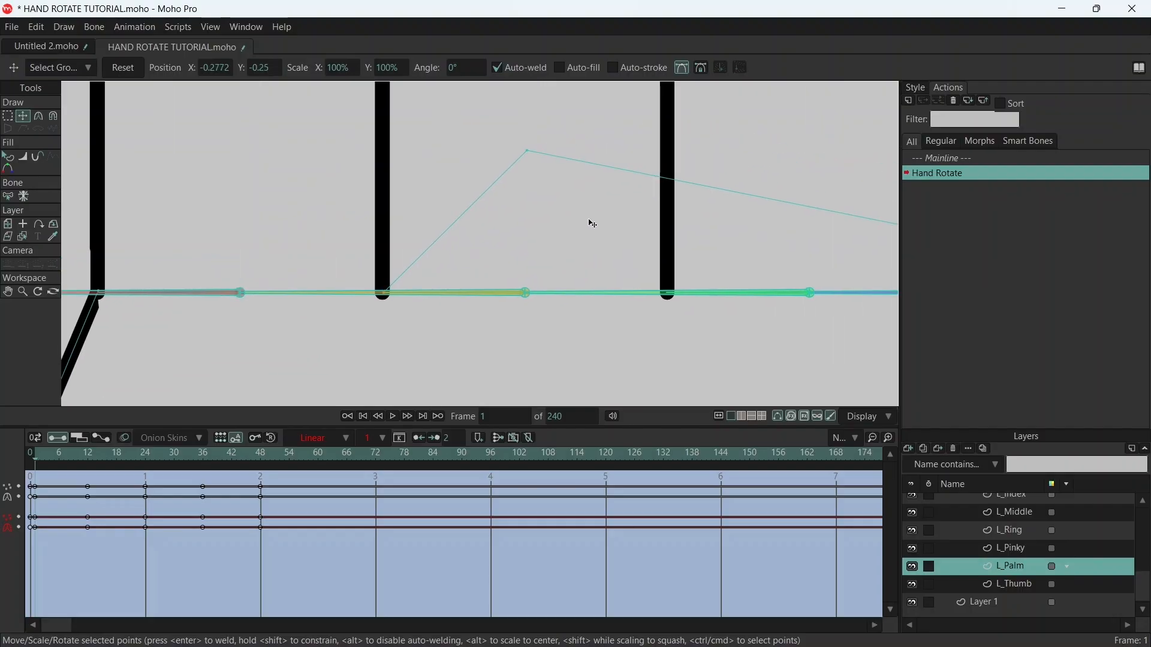
left_click_drag(534, 150, 671, 295)
scroll(701, 243, "down", 4)
left_click_drag(525, 292, 598, 301)
scroll(671, 232, "up", 9)
scroll(635, 210, "down", 8)
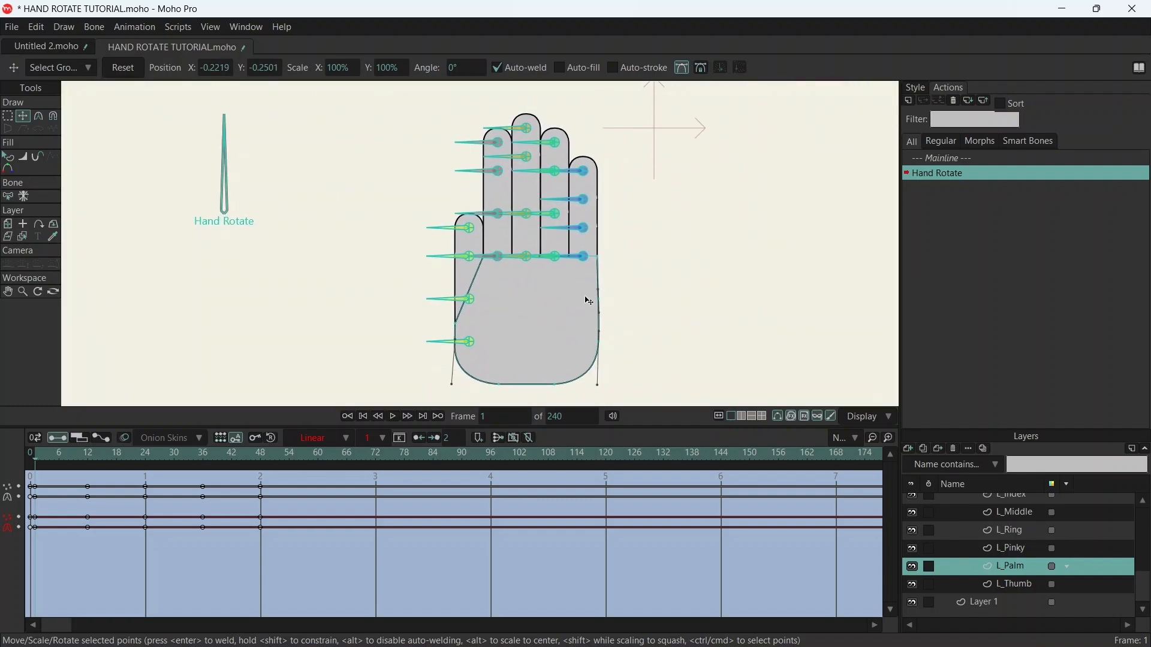
- At frame 36, move three of the palm's top-edge points down to the gaps between the finger bases
left_click_drag(60, 452, 149, 457)
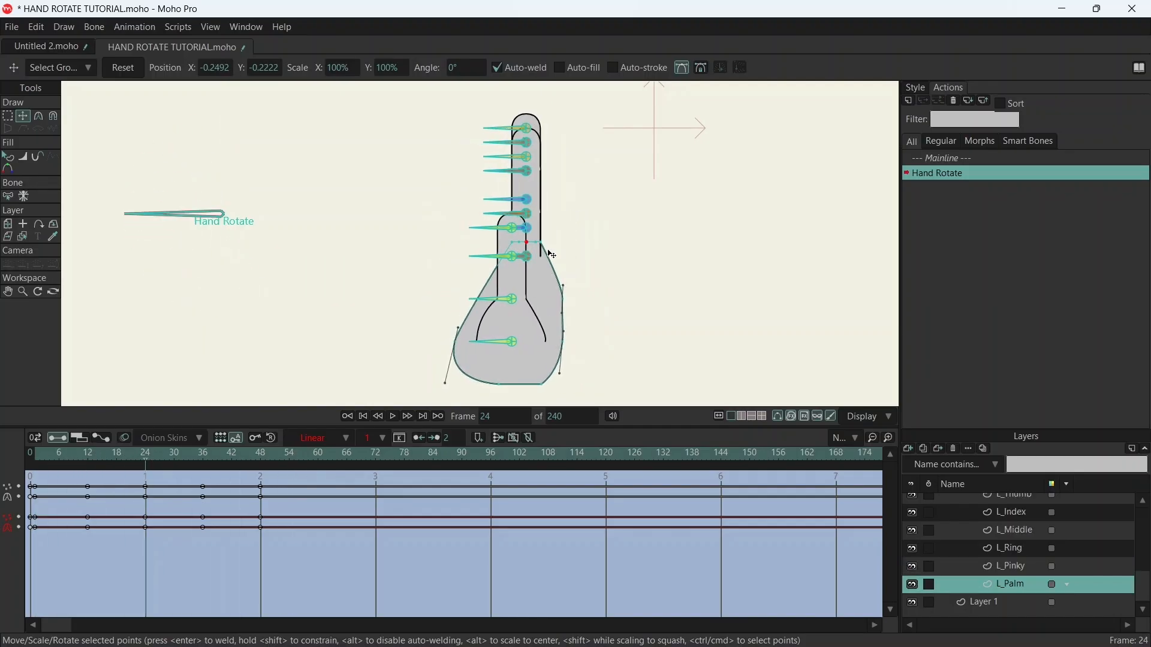
mouse_move(207, 456)
left_mouse_down()
mouse_move(169, 455)
mouse_move(203, 455)
left_mouse_up()
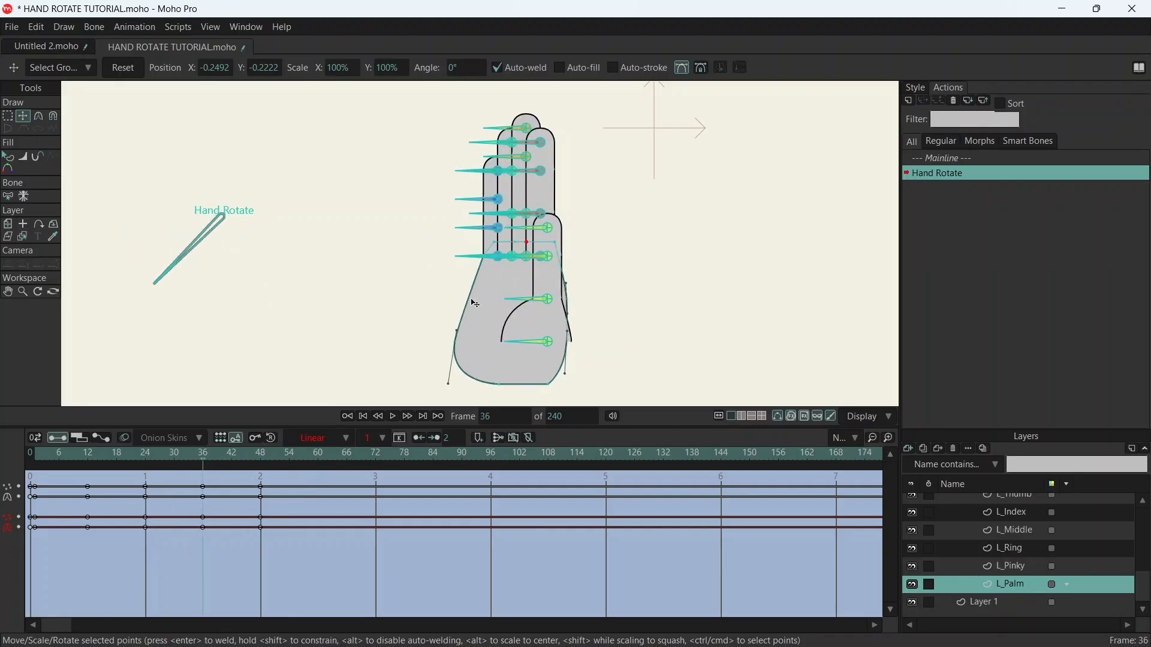
scroll(475, 309, "up", 10)
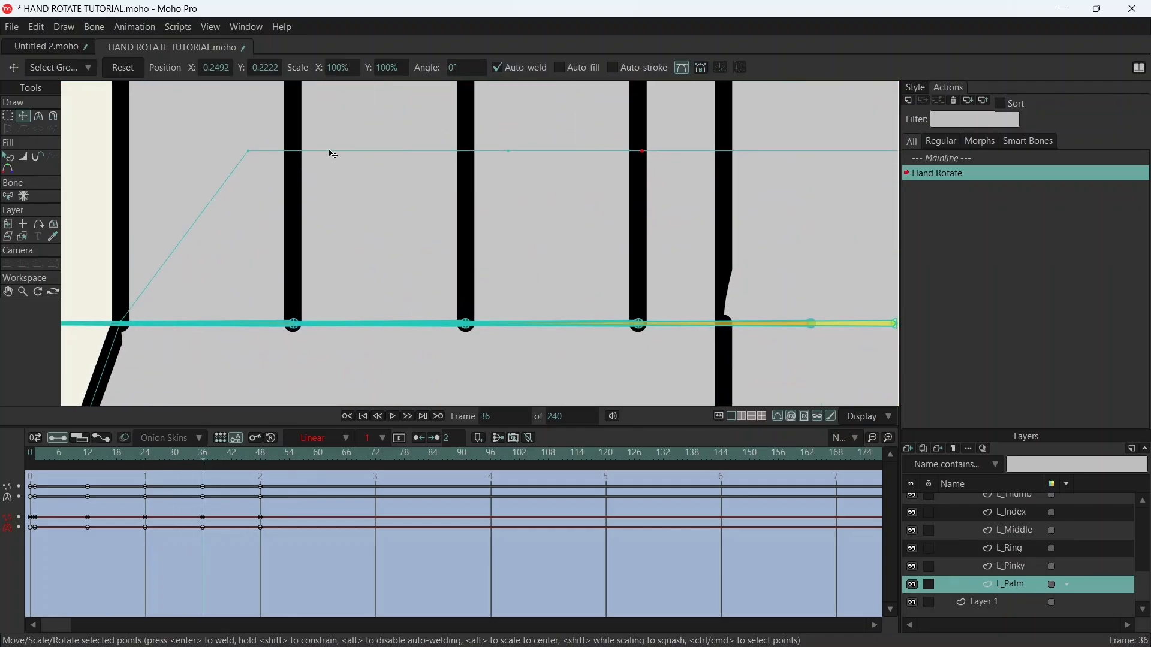
left_click_drag(250, 154, 298, 329)
left_click_drag(514, 154, 471, 328)
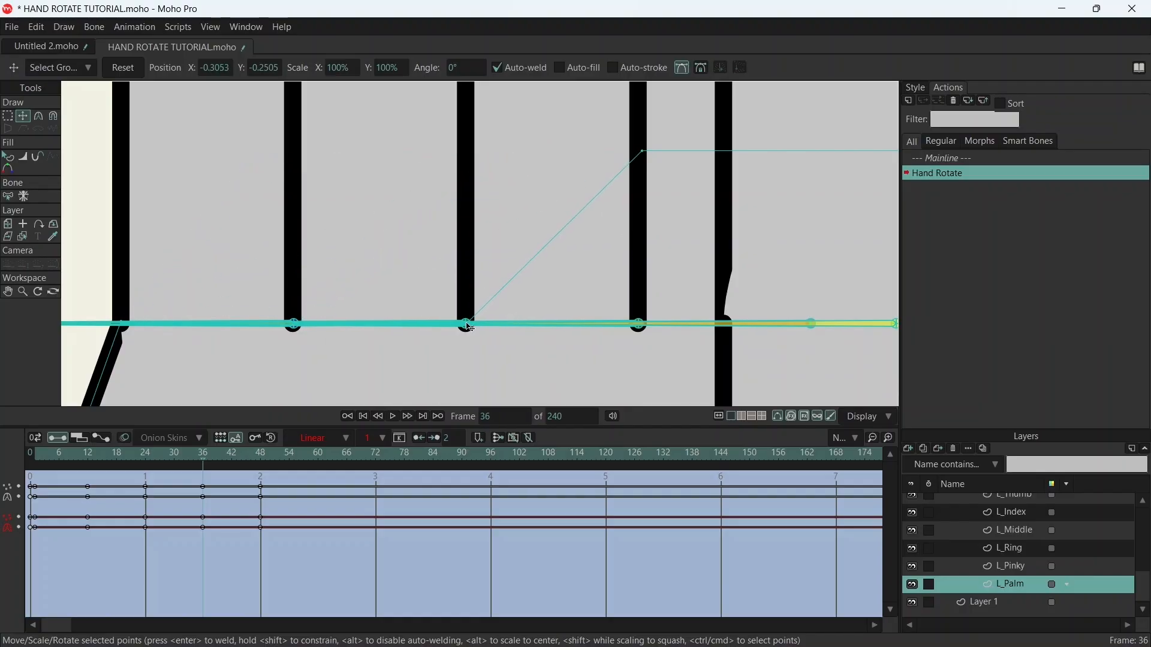
left_click_drag(644, 154, 642, 329)
scroll(717, 259, "down", 4)
- Lower the palm's upper-right point behind the thumb to the finger-base line at frame 36
left_click_drag(792, 244, 555, 170)
scroll(558, 173, "down", 3)
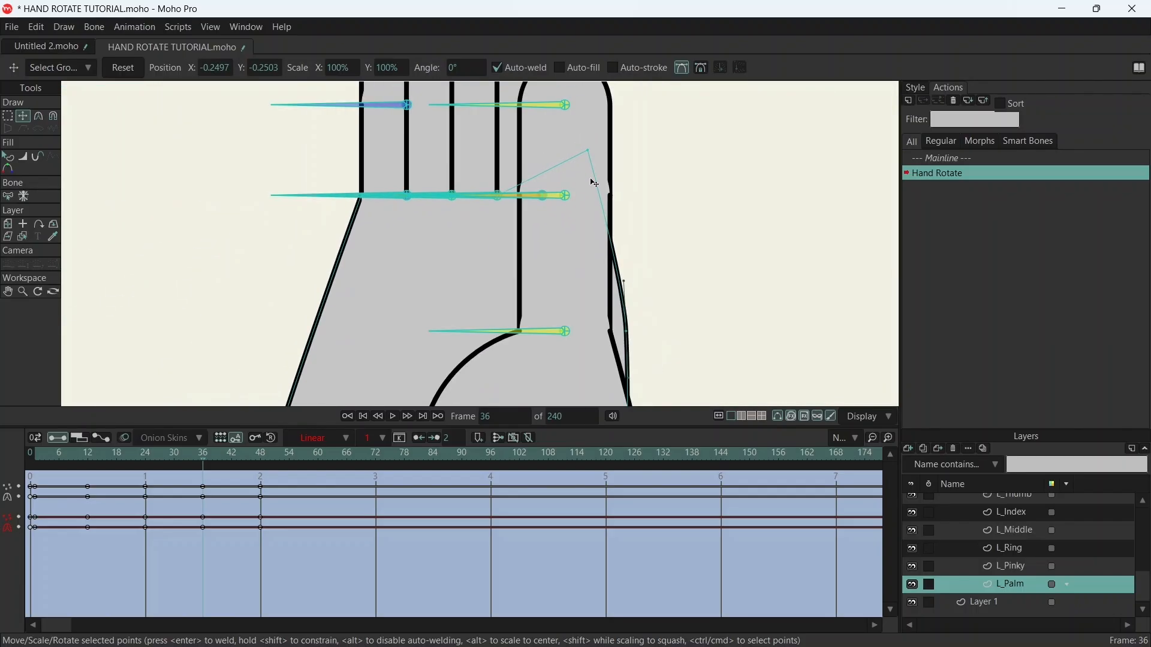
scroll(585, 164, "up", 1)
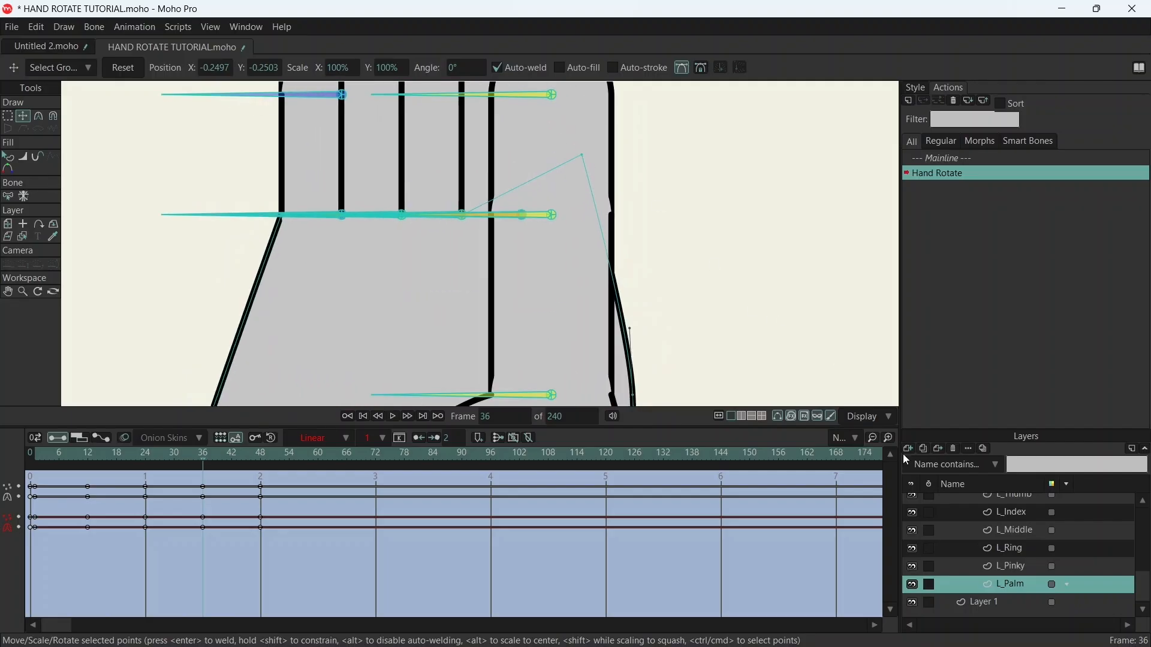
left_click(912, 497)
left_click_drag(586, 160, 592, 215)
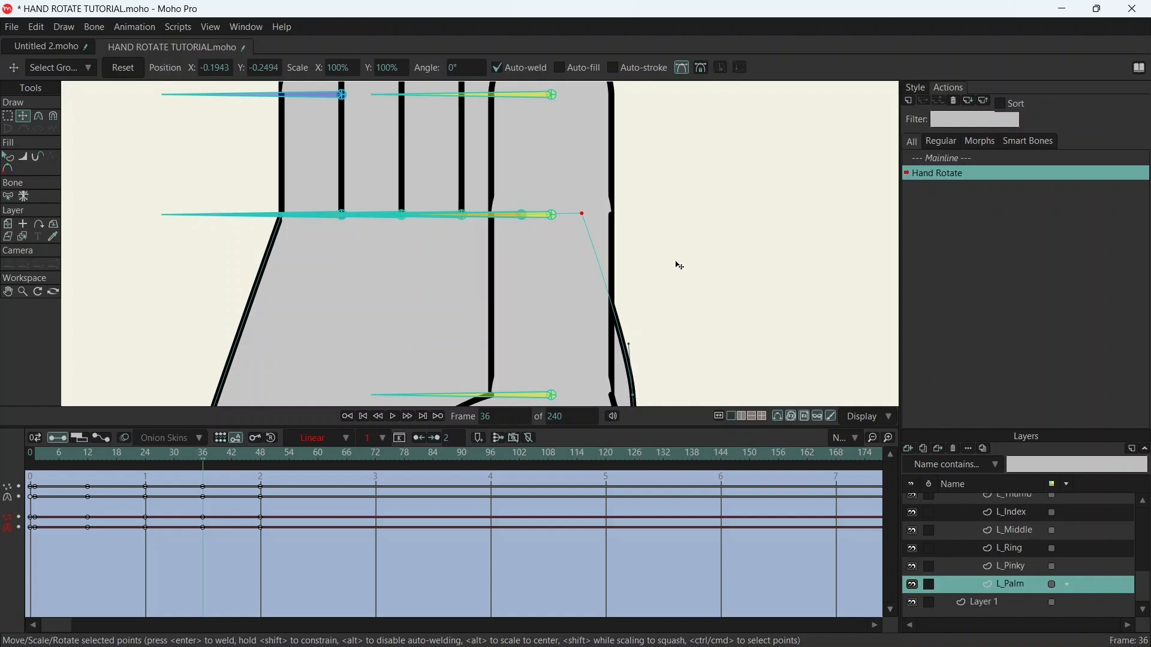
scroll(658, 247, "down", 5)
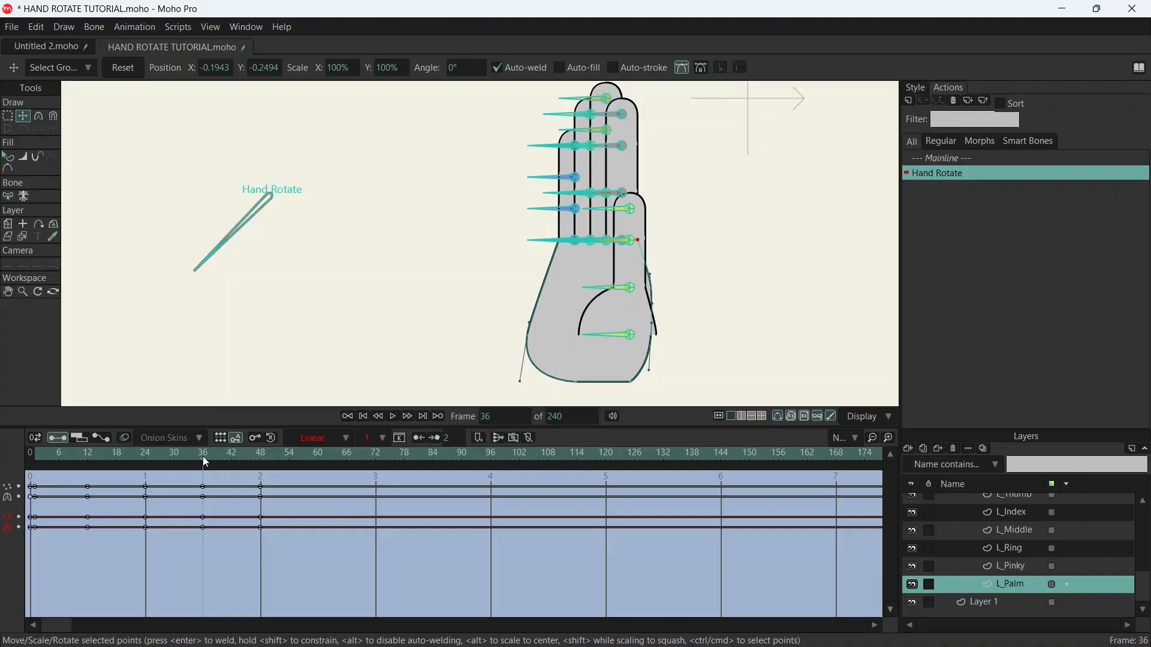
- Scrub the action between frames 7 and 50 to check the palm and finger outlines through the rotation
left_click_drag(206, 462, 64, 470)
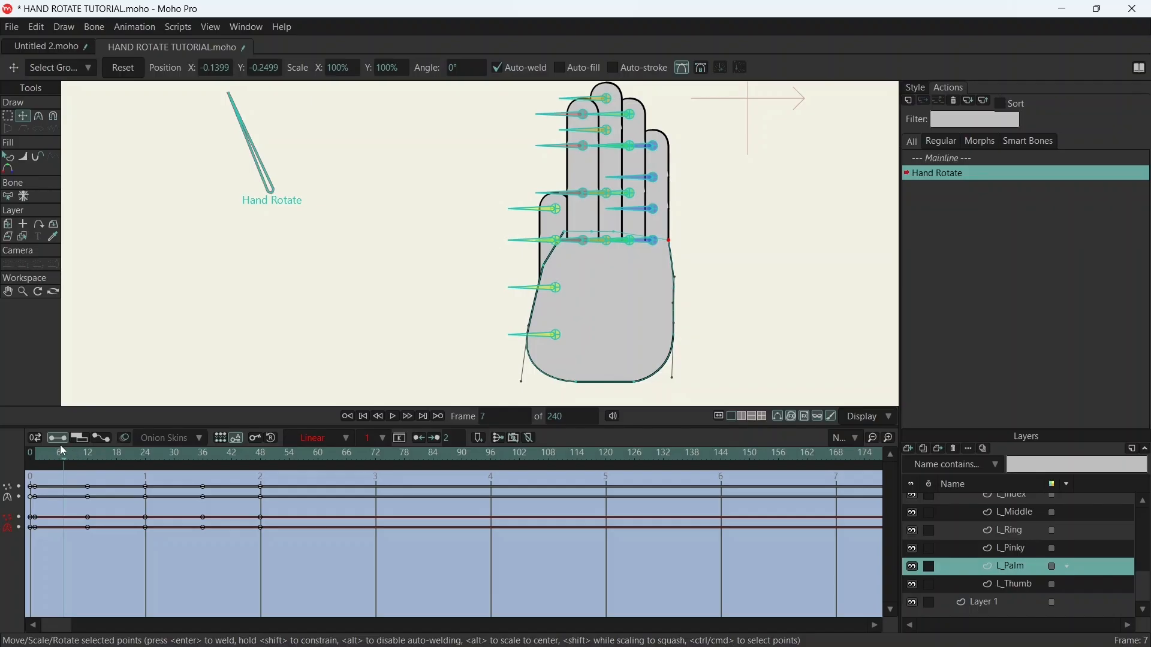
left_click_drag(66, 457, 274, 475)
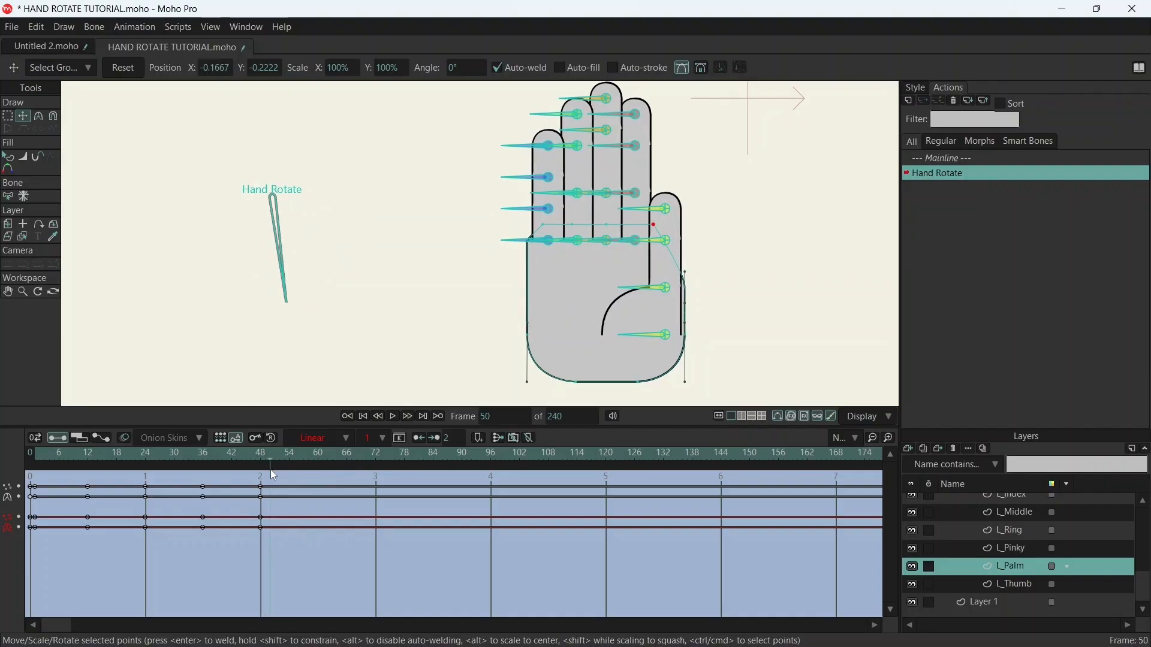
left_click(268, 470)
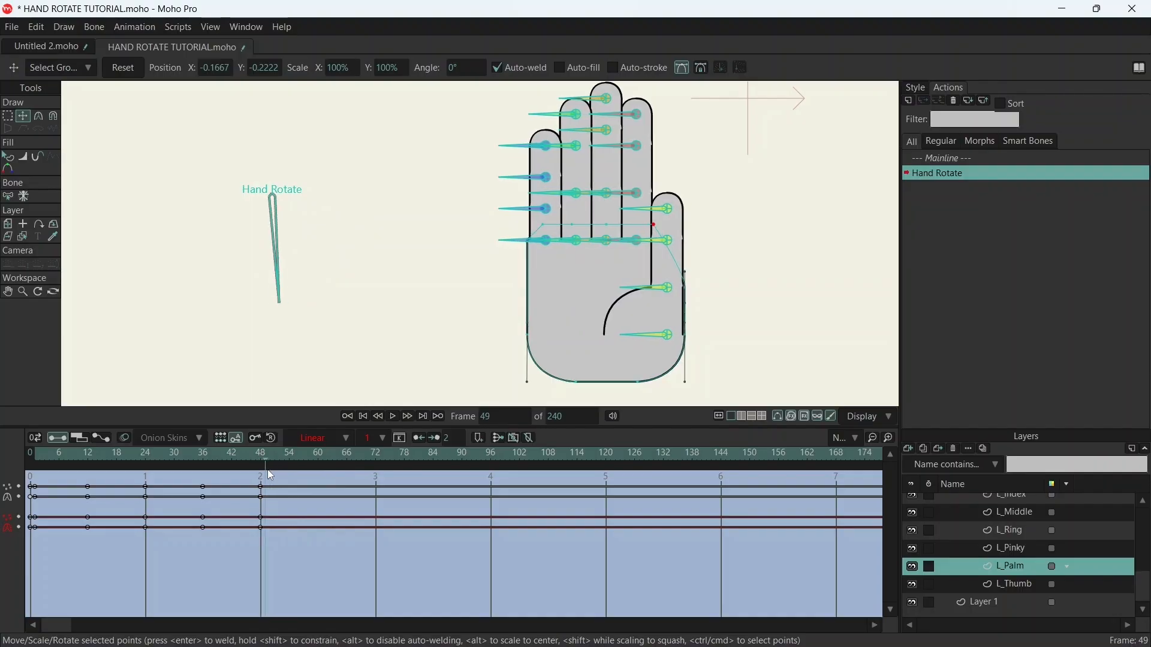
left_click_drag(271, 474, 274, 474)
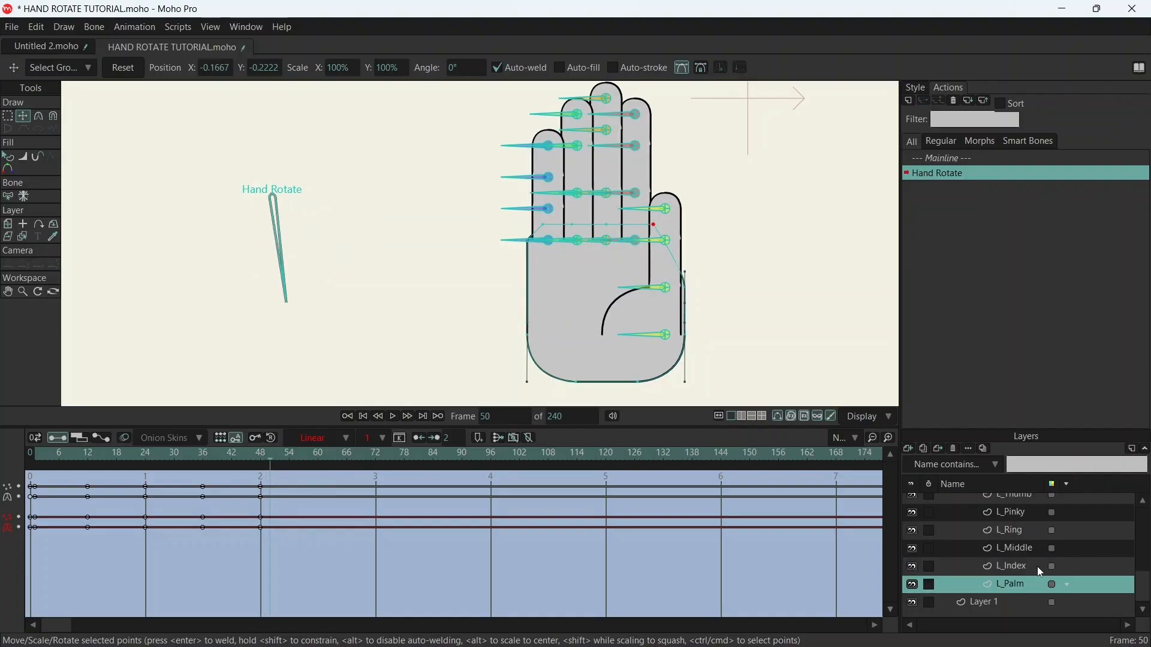
- Move the last layer-order keyframe of the L_Hand layer to frame 54 and scrub back to check the turn
scroll(1019, 540, "up", 3)
left_click(1005, 513)
scroll(971, 522, "down", 1)
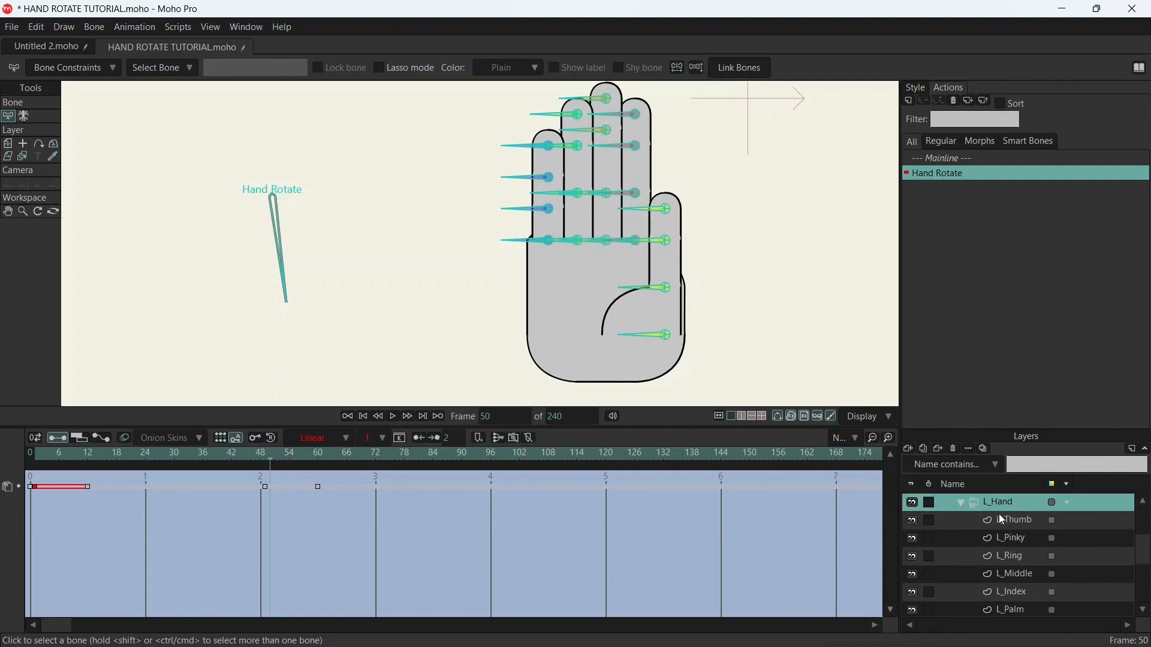
left_click_drag(268, 459, 268, 459)
left_click_drag(269, 460, 291, 466)
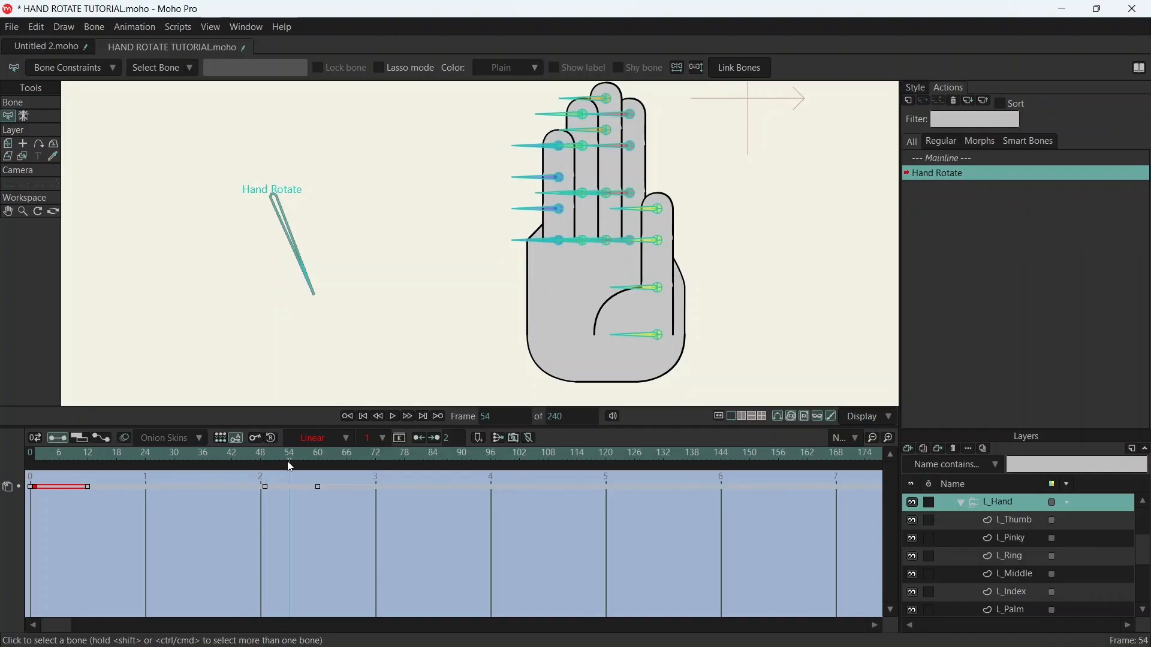
left_click(318, 488)
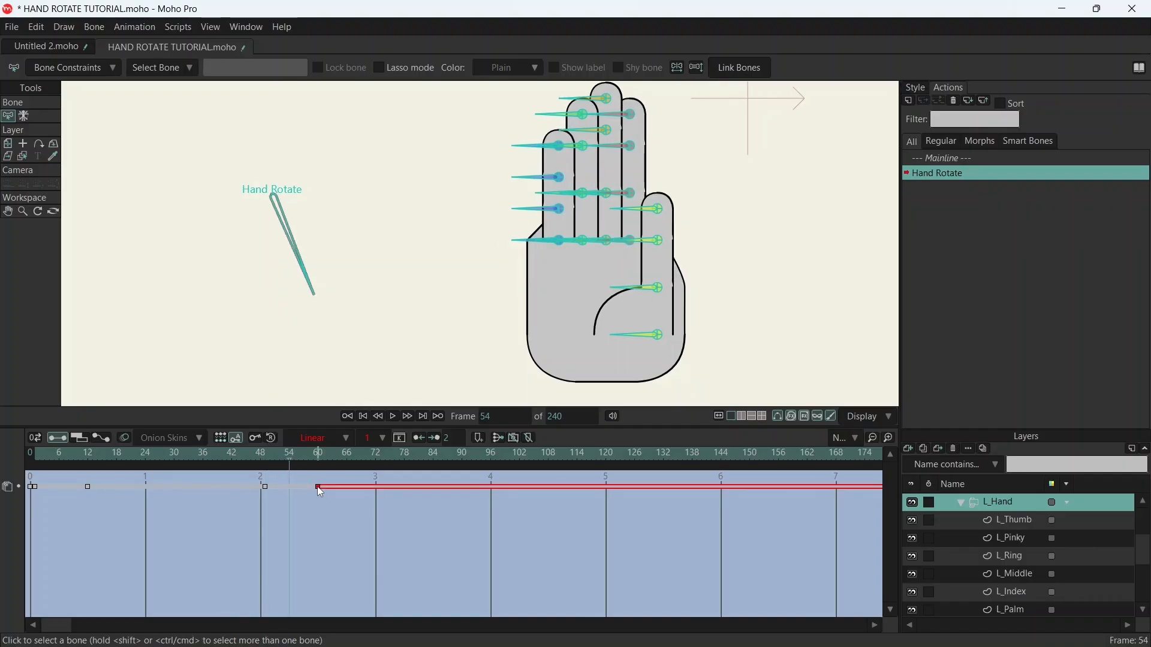
left_click_drag(298, 485, 290, 484)
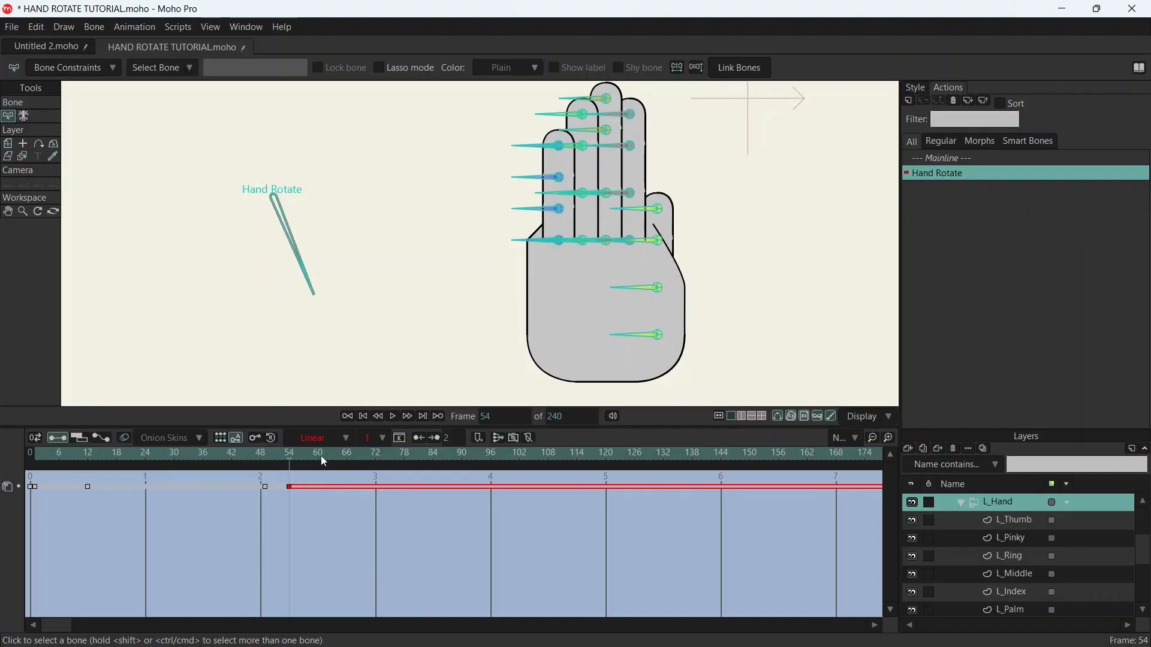
left_click_drag(287, 459, 218, 457)
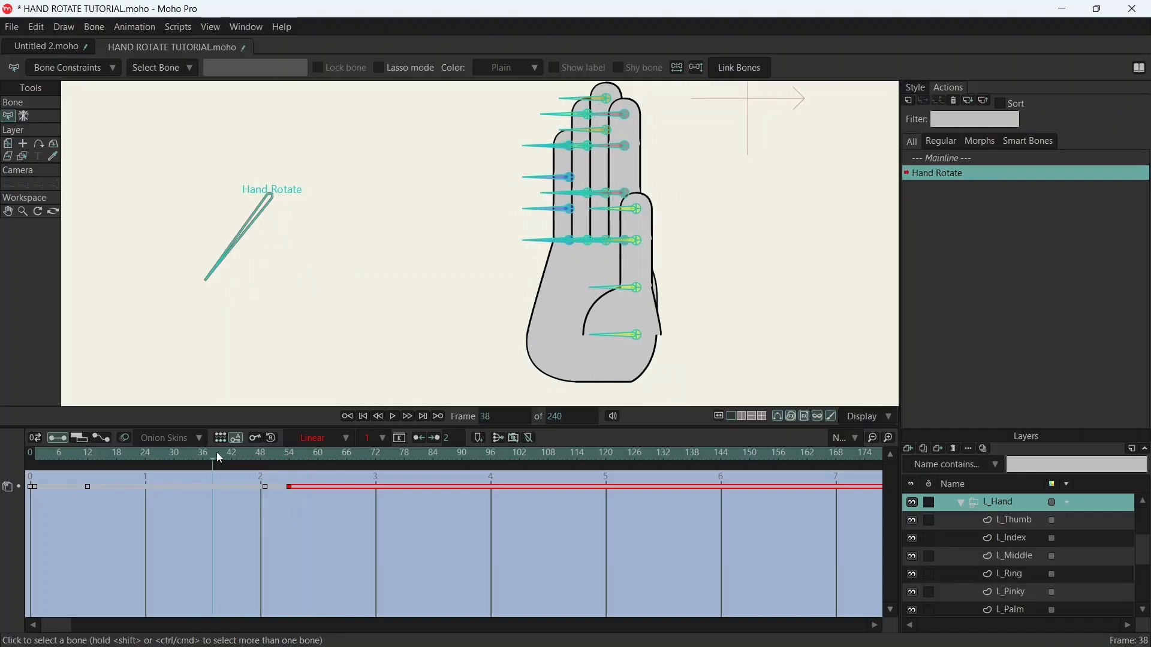
- At frame 72, move the L_Palm layer's left corner and neighbouring top-edge points in to the stacked fingers' left edge
scroll(1012, 537, "up", 1)
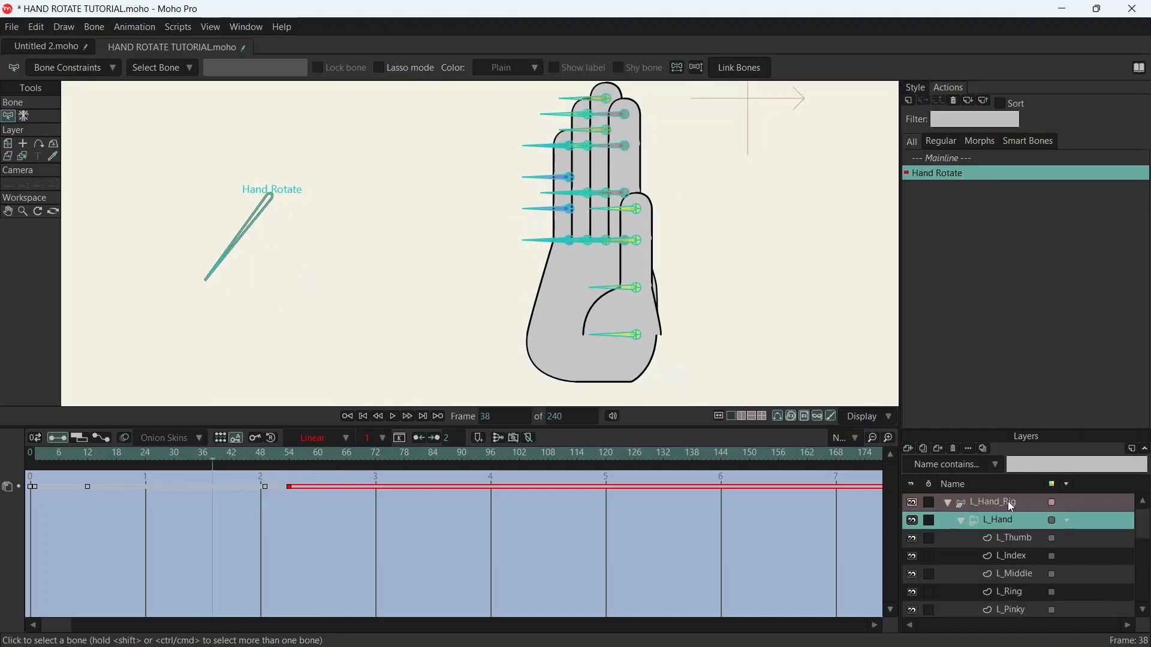
scroll(1013, 528, "down", 3)
left_click(1019, 582)
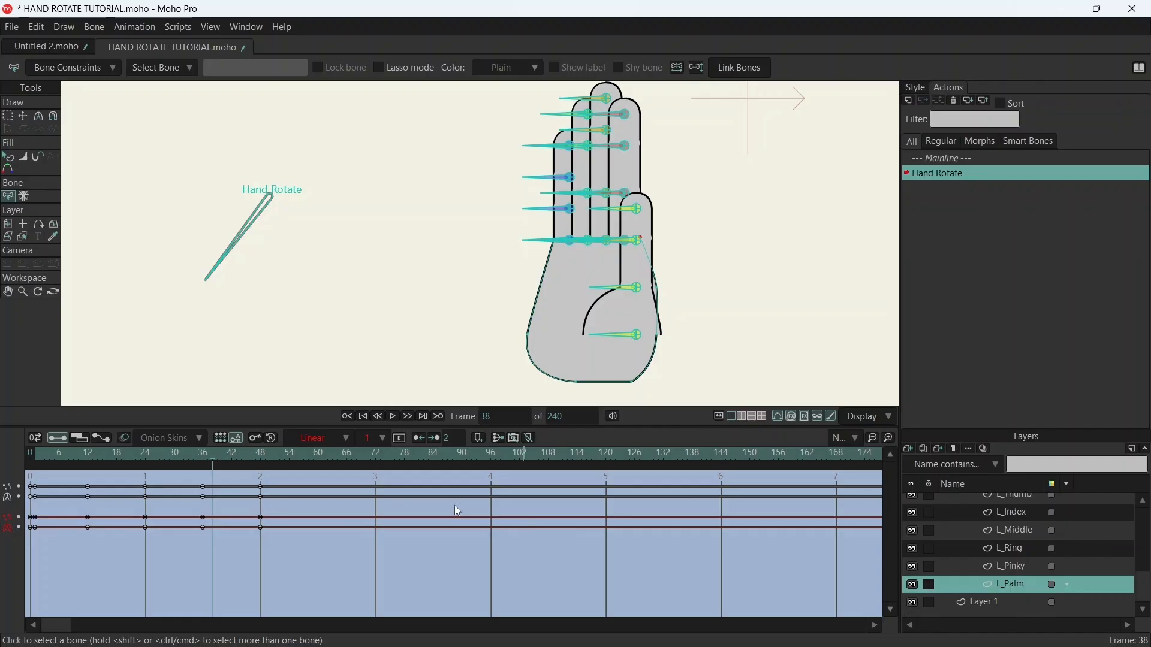
left_click_drag(211, 456, 376, 451)
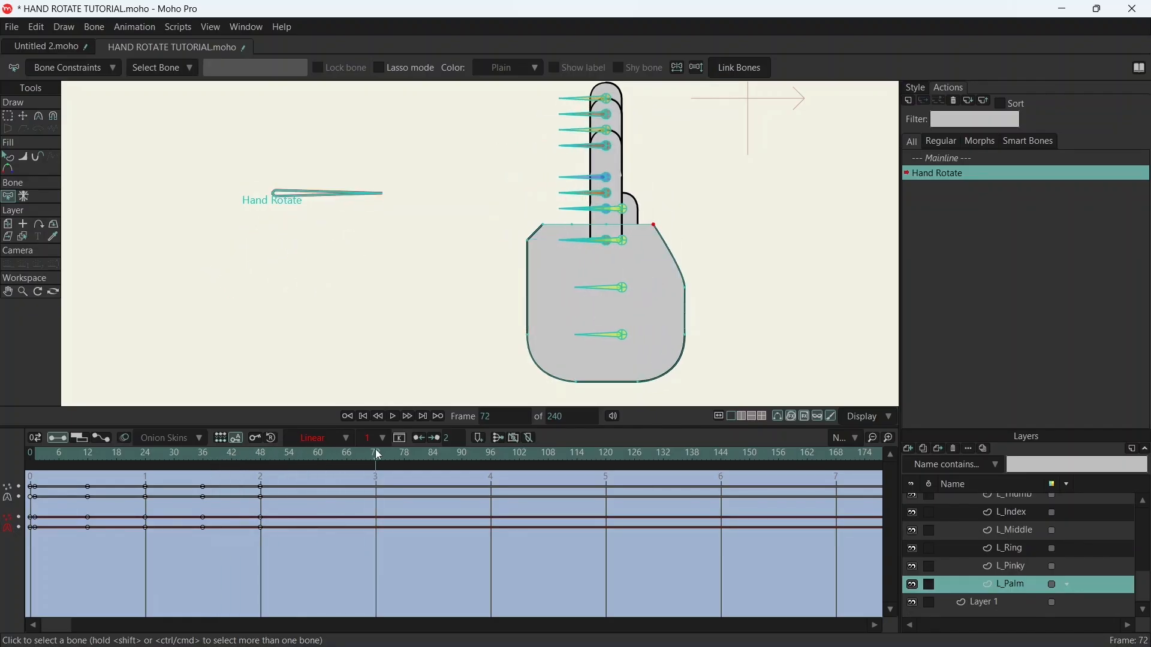
scroll(557, 235, "up", 4)
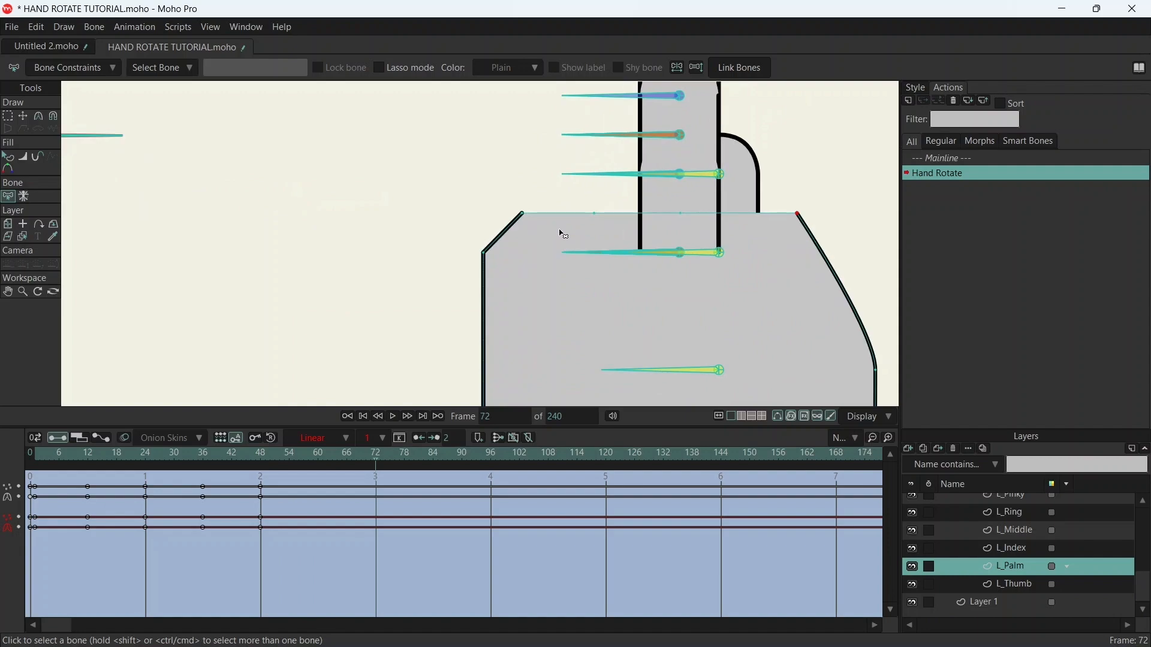
key("t")
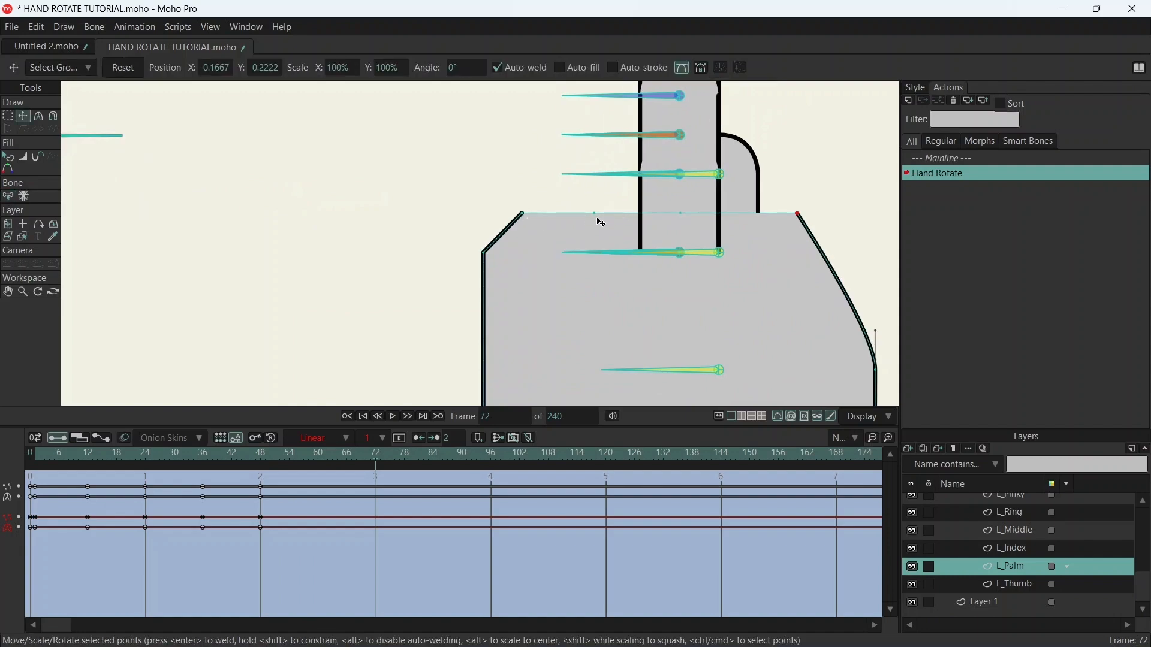
left_click(596, 214)
left_click_drag(663, 214, 662, 214)
left_click_drag(526, 216, 644, 209)
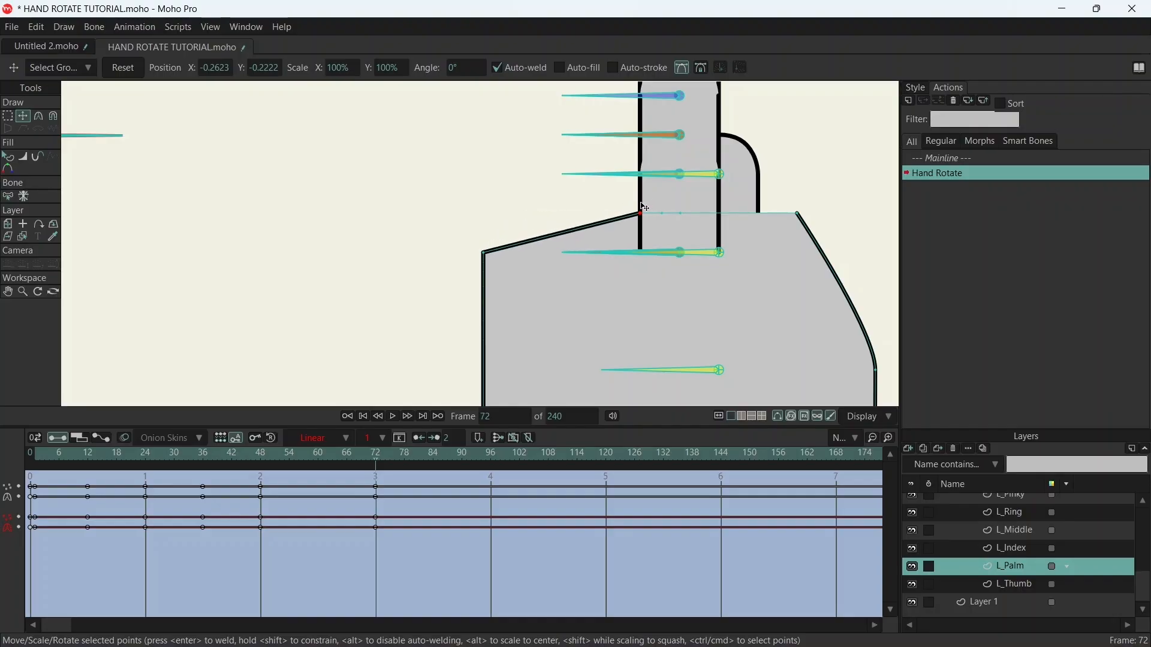
left_click_drag(487, 258, 644, 217)
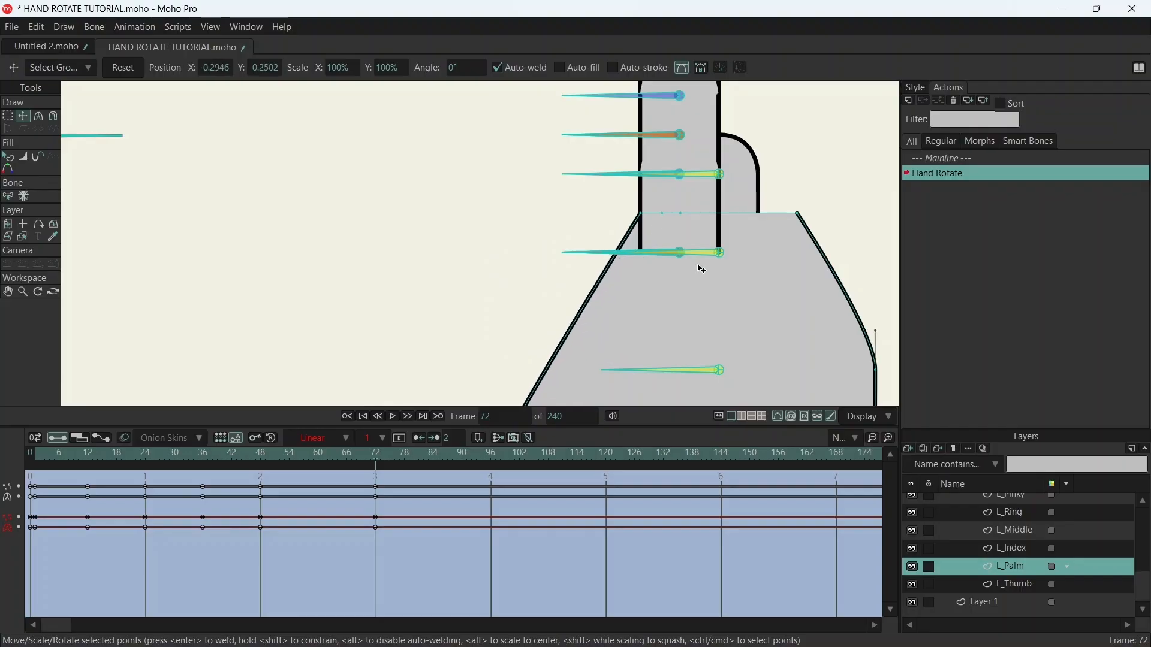
- Lower the palm's upper-left points to the finger-base line at frame 72 and pull the lower-left side point inward
scroll(702, 271, "up", 3)
left_click_drag(565, 144, 564, 238)
left_click_drag(515, 339, 555, 225)
scroll(558, 228, "down", 5)
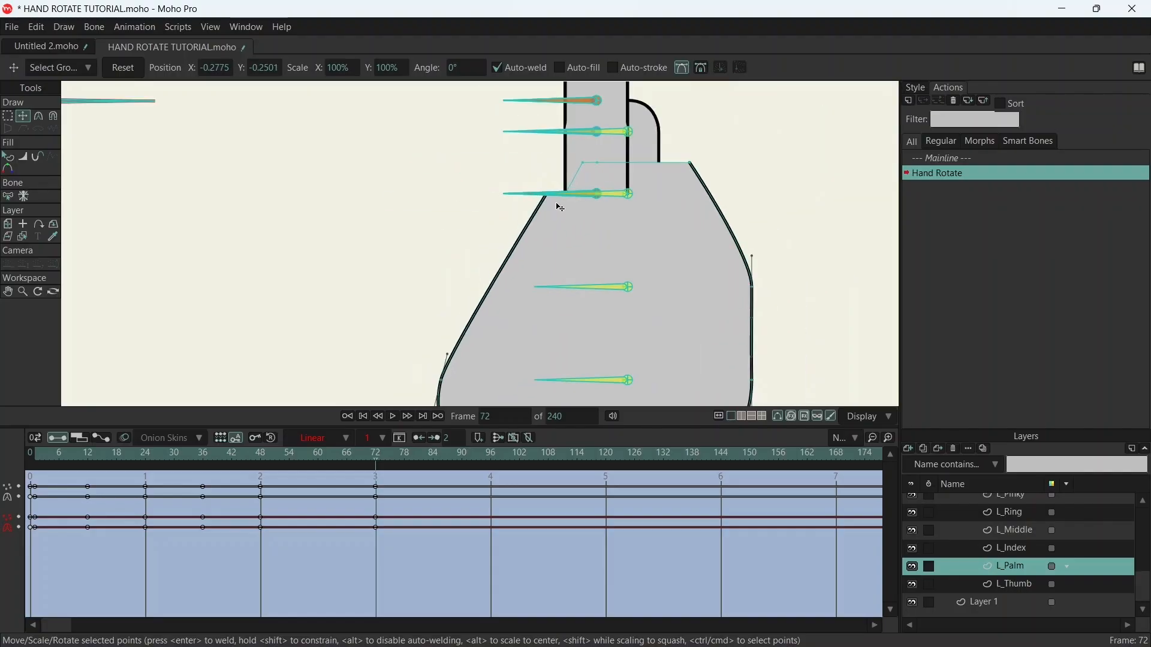
left_click_drag(486, 321, 520, 318)
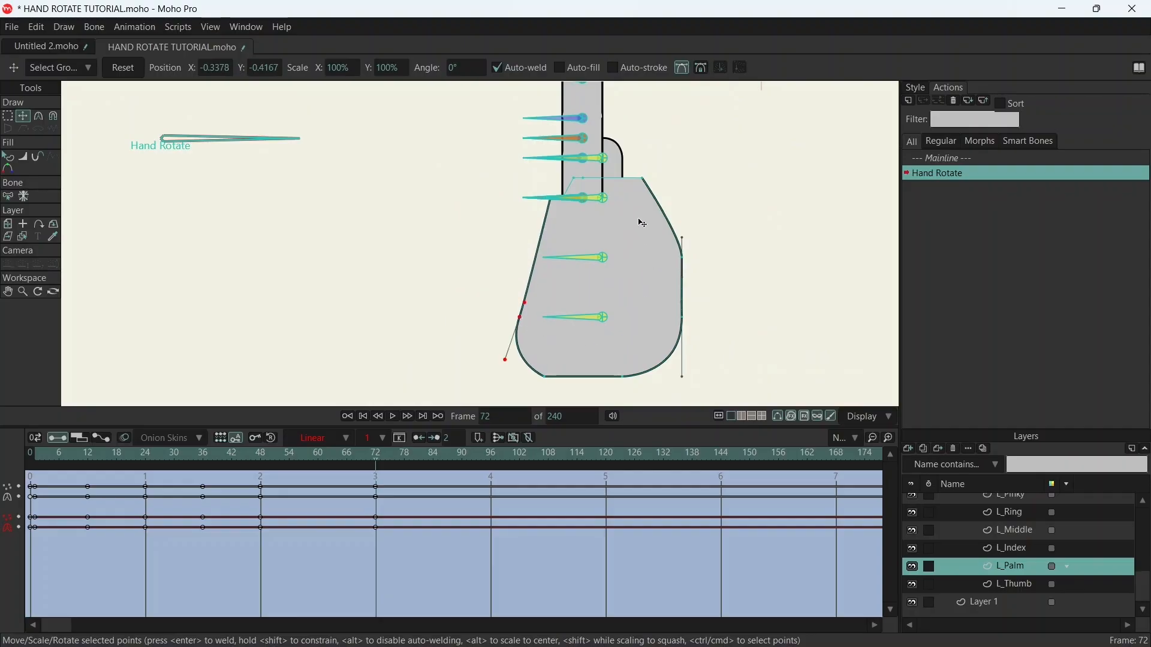
- Move the palm's two right-side points inward and its upper-right corner point to the stacked fingers' right base
left_click_drag(663, 207, 698, 381)
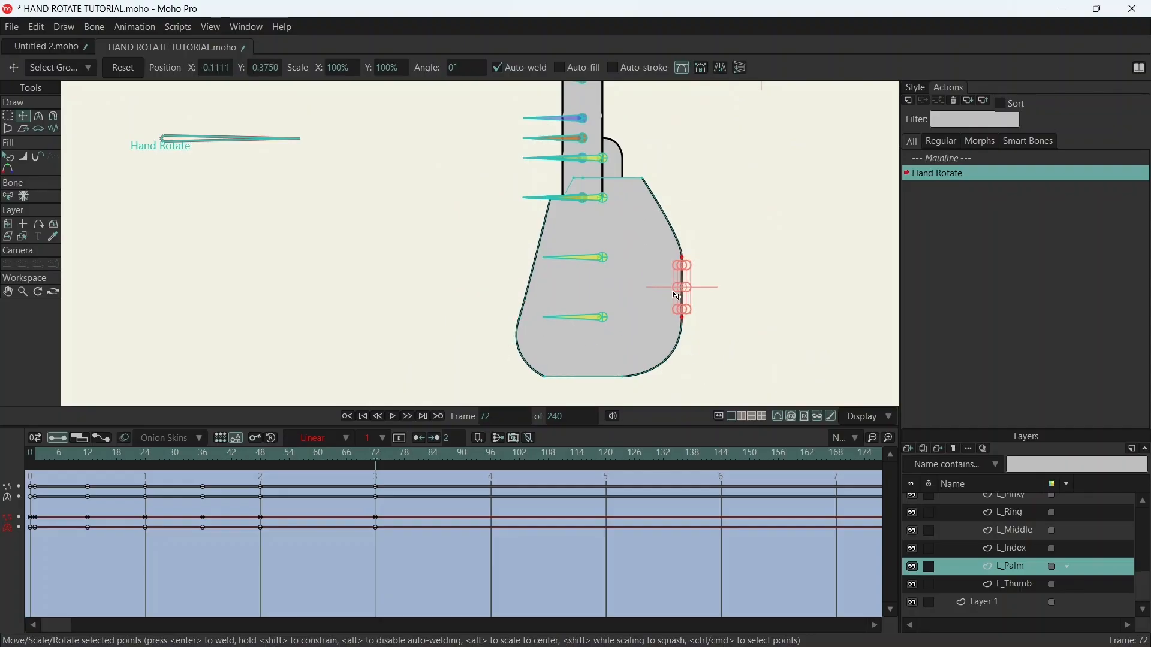
left_click_drag(684, 284, 659, 271)
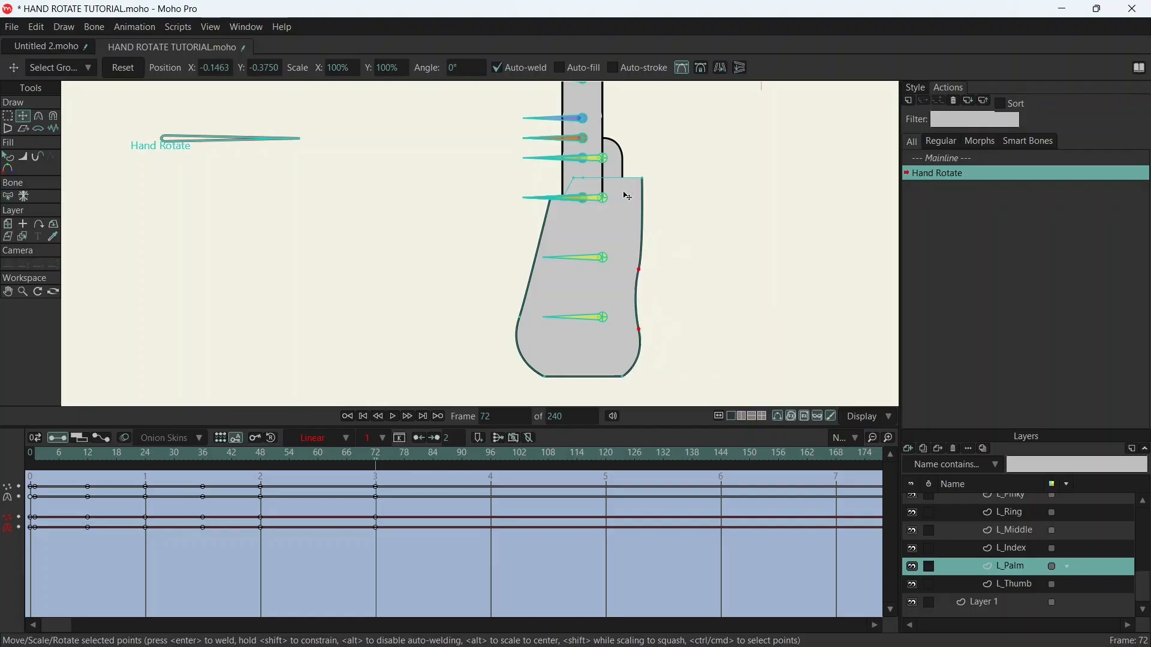
left_click(643, 179)
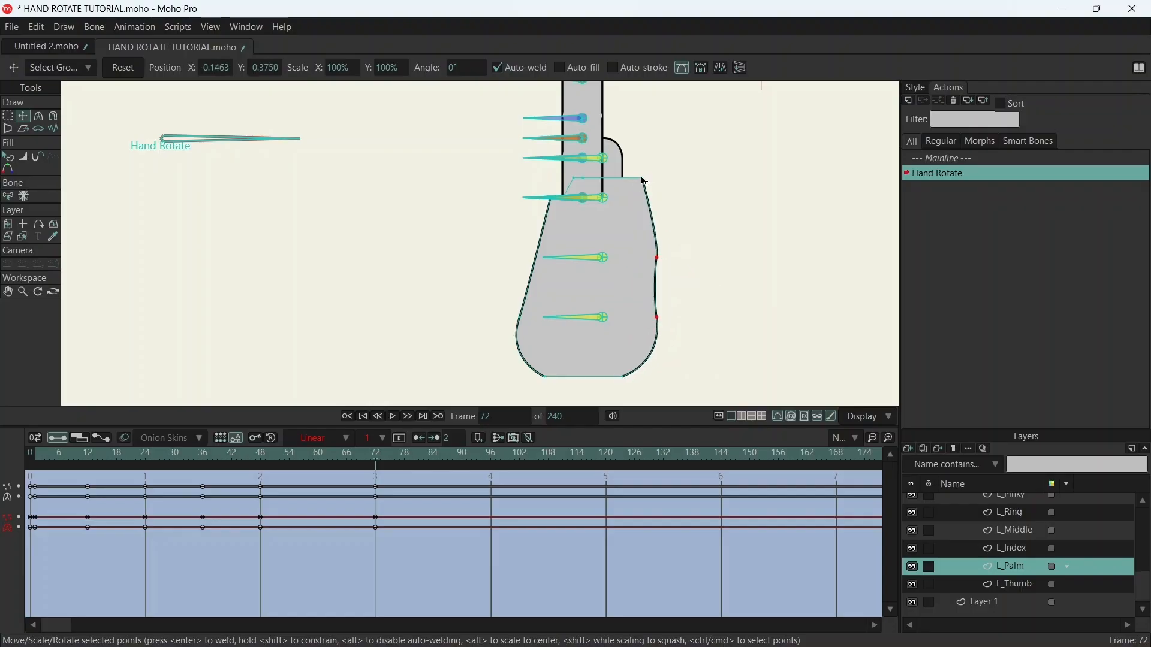
left_click_drag(642, 179, 601, 195)
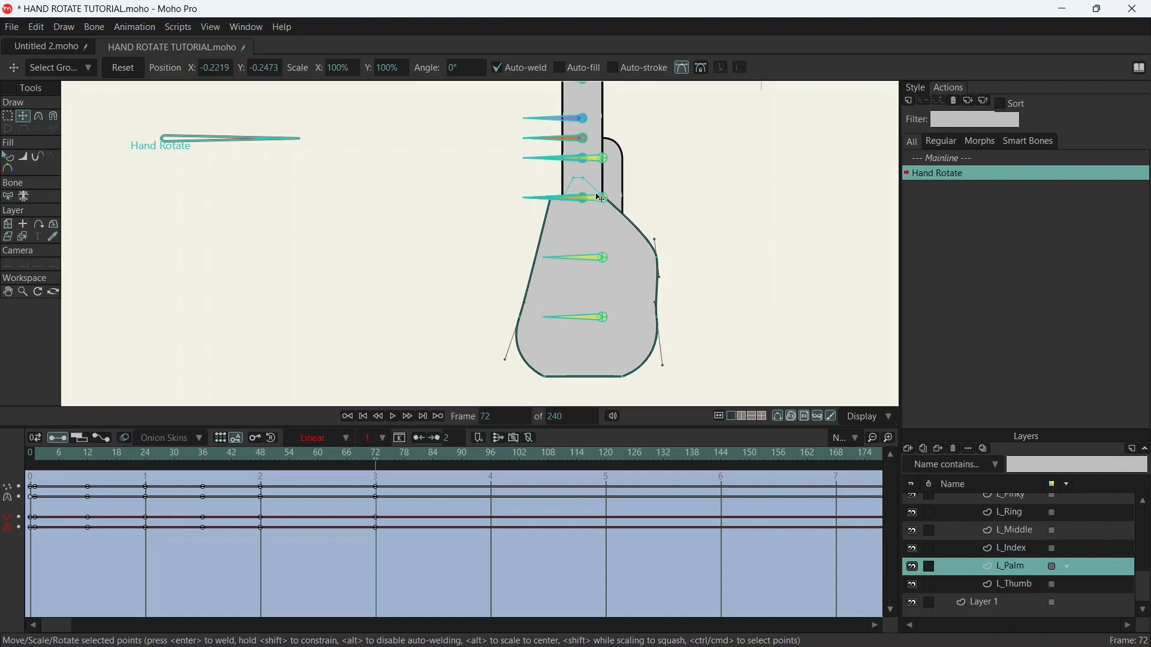
- Lower the remaining top-edge points to the finger-base line and align the upper-right corner with the end of the finger outline
scroll(601, 191, "up", 6)
left_click_drag(533, 127, 539, 216)
left_click_drag(487, 127, 487, 214)
scroll(627, 200, "up", 10)
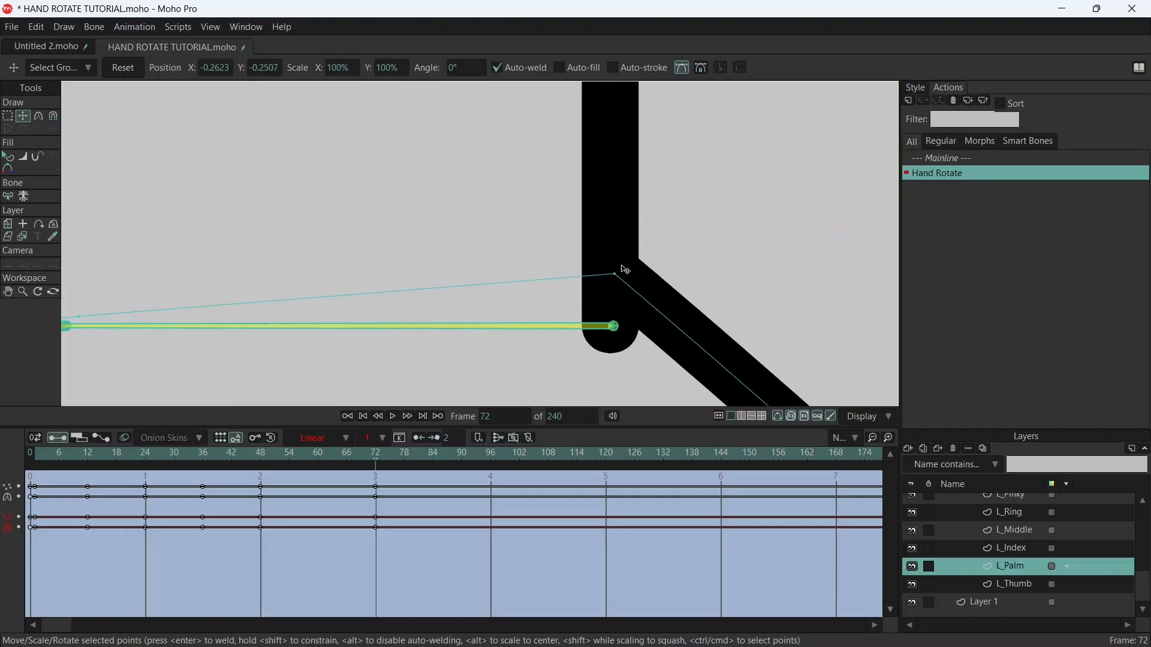
left_click_drag(619, 278, 642, 327)
scroll(737, 190, "down", 8)
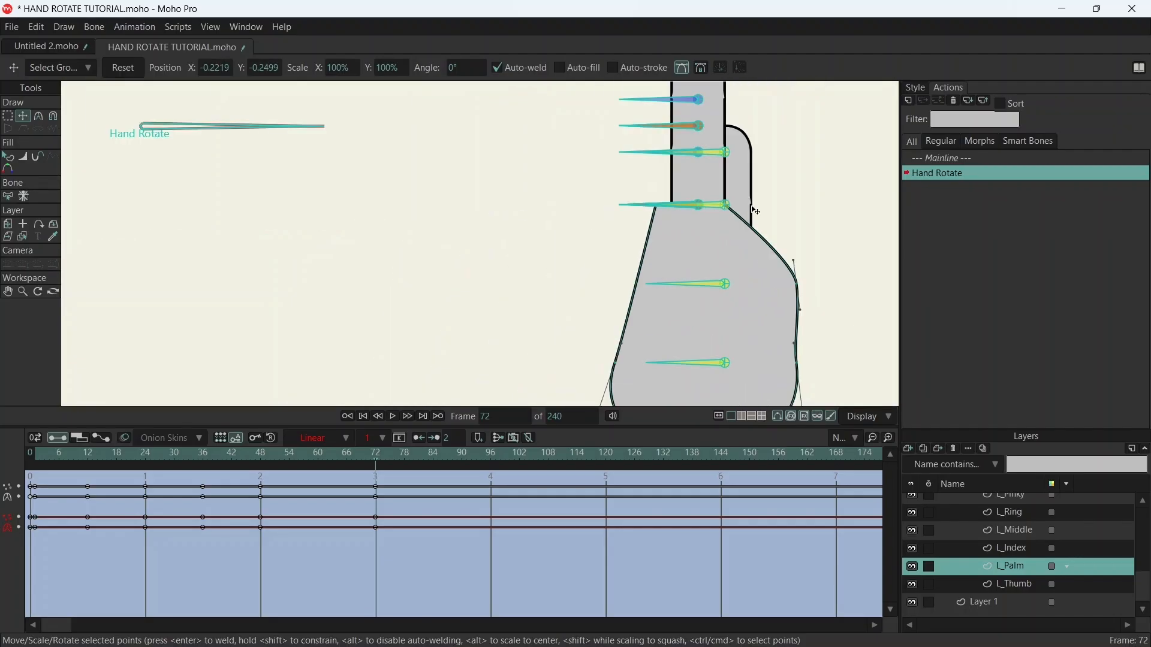
- Reshape the palm's right side at frame 72 into a straight slope from the finger base to the rounded heel
left_click_drag(701, 240, 673, 267)
scroll(702, 200, "down", 5)
scroll(683, 238, "up", 5)
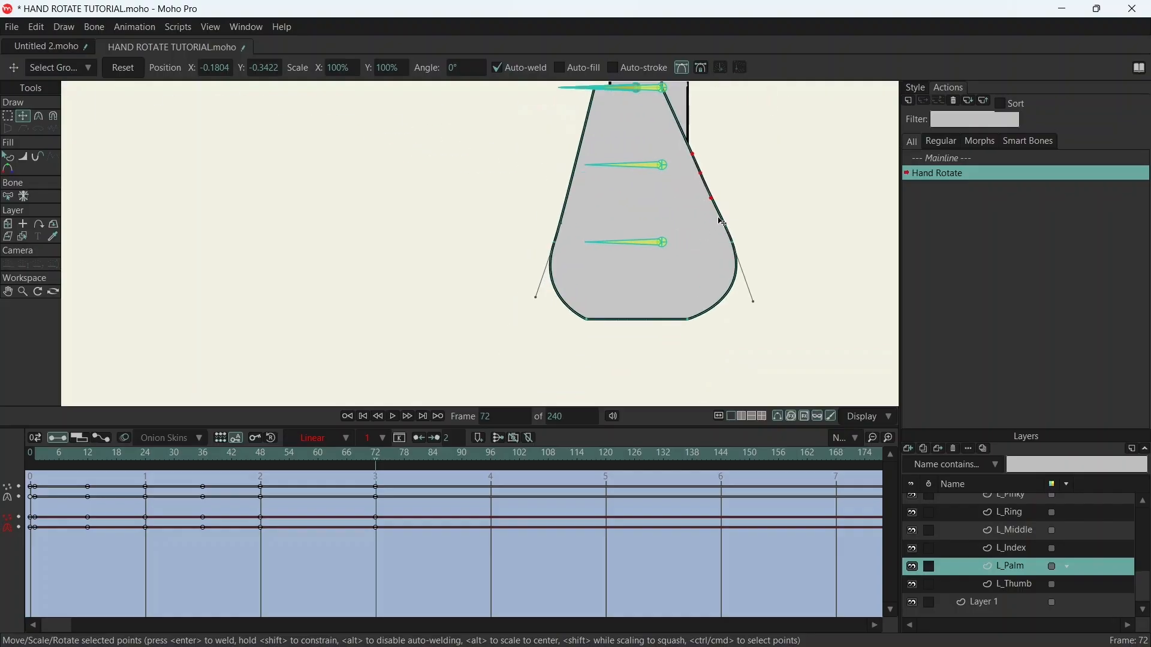
- Tuck the palm's protruding left corner point in along the left side, just below the finger base
scroll(721, 219, "down", 6)
left_click_drag(761, 190, 615, 233)
scroll(547, 222, "up", 6)
scroll(555, 227, "up", 5)
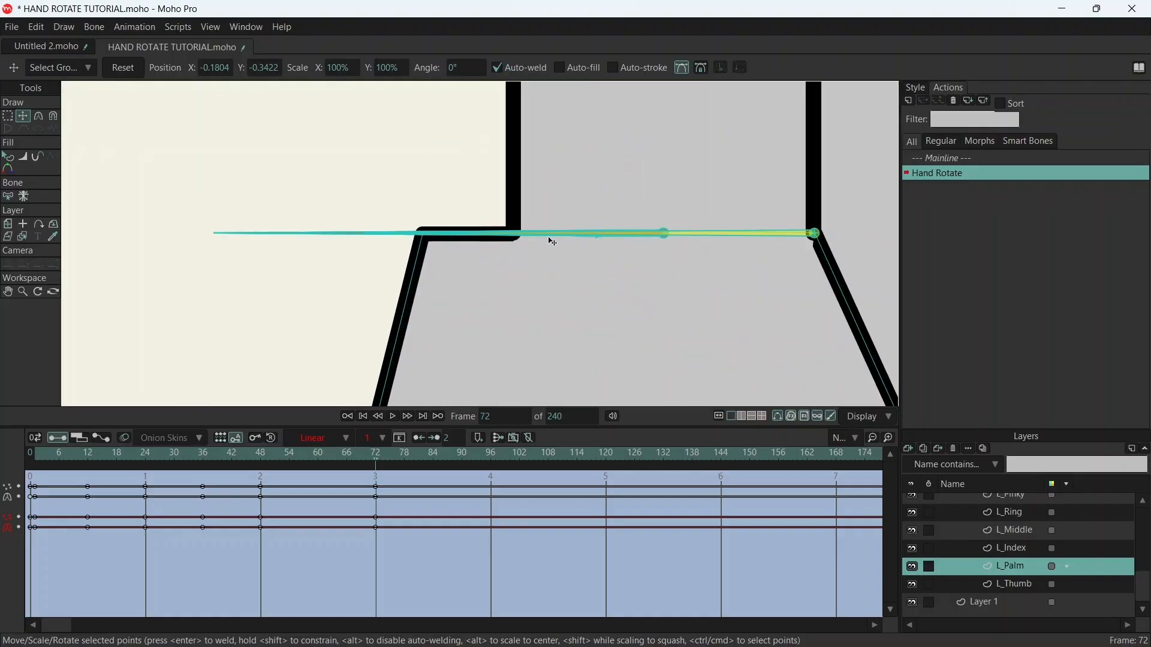
left_click_drag(428, 241, 488, 311)
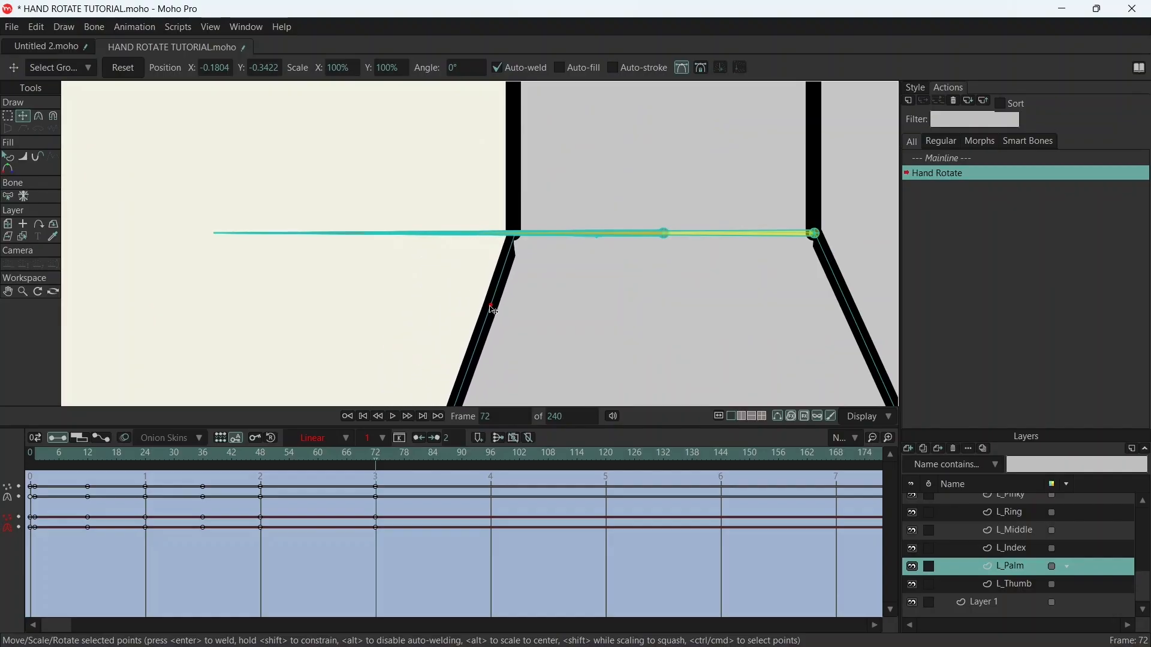
scroll(673, 192, "down", 6)
scroll(733, 225, "up", 3)
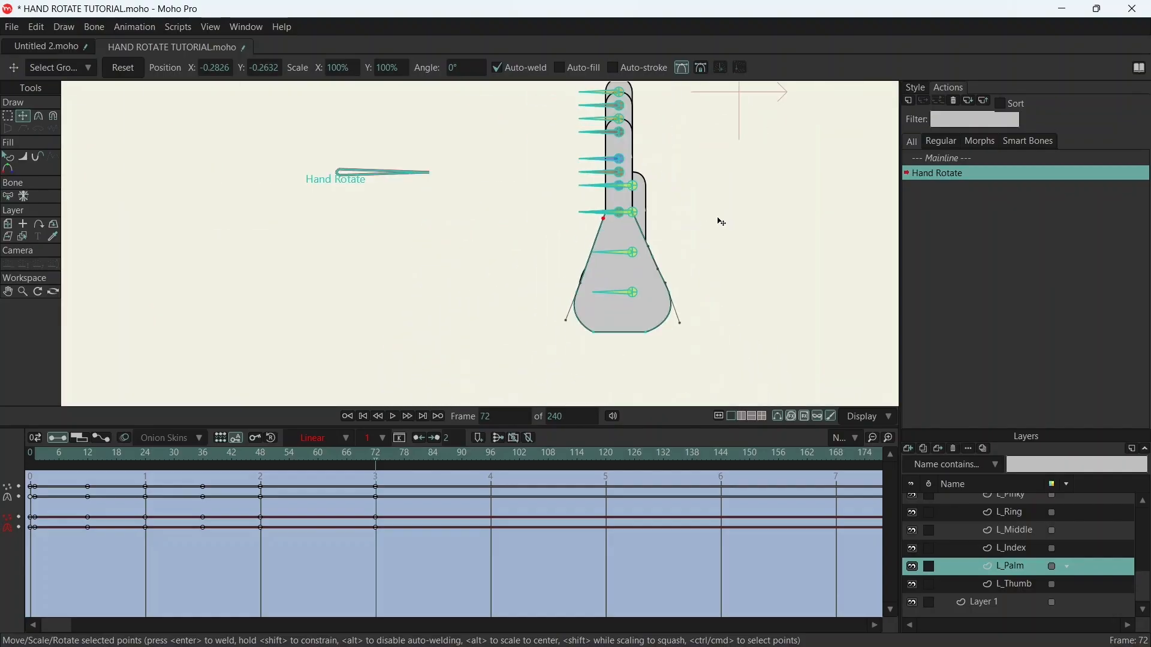
- Copy the palm's keyframes from frame 48 and paste them at frame 96
left_click_drag(375, 459, 491, 466)
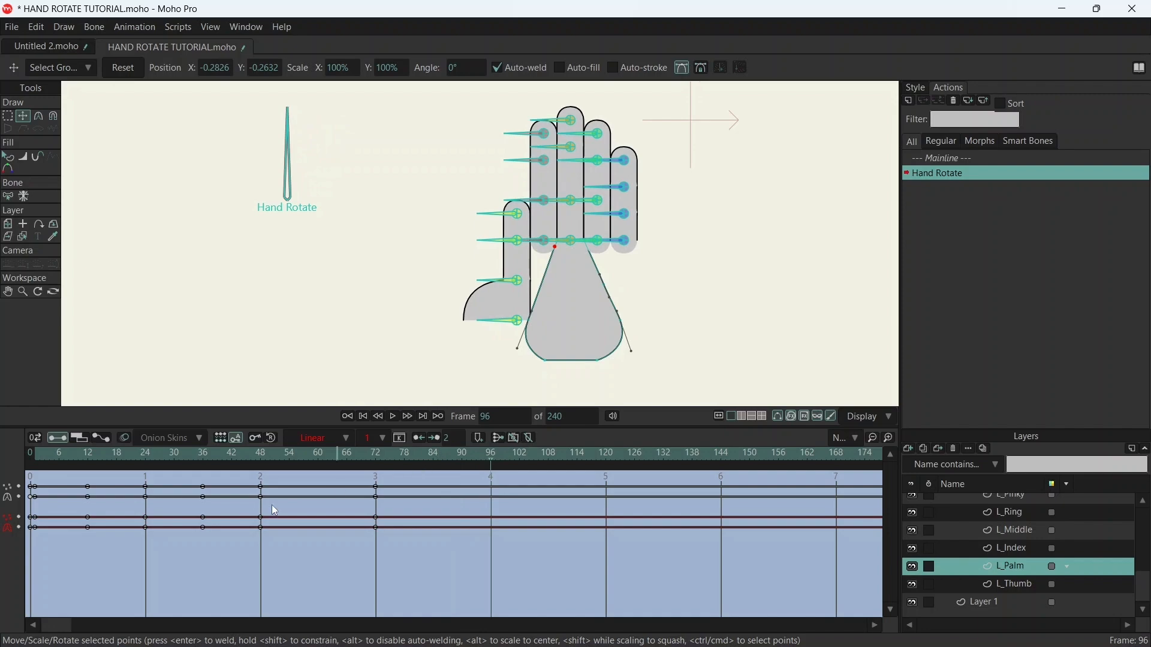
left_click_drag(273, 478, 258, 549)
key("ctrl+c")
key("ctrl+v")
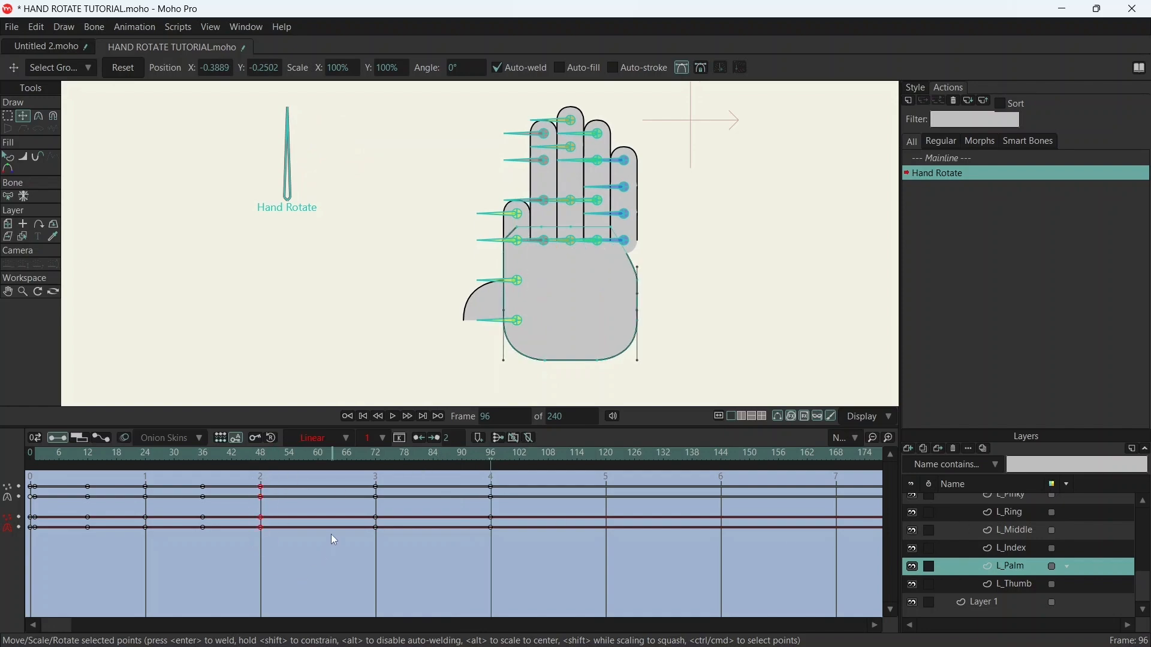
- At frame 96, move the palm's upper-right point onto the end of the pinky's outer outline
scroll(616, 333, "up", 5)
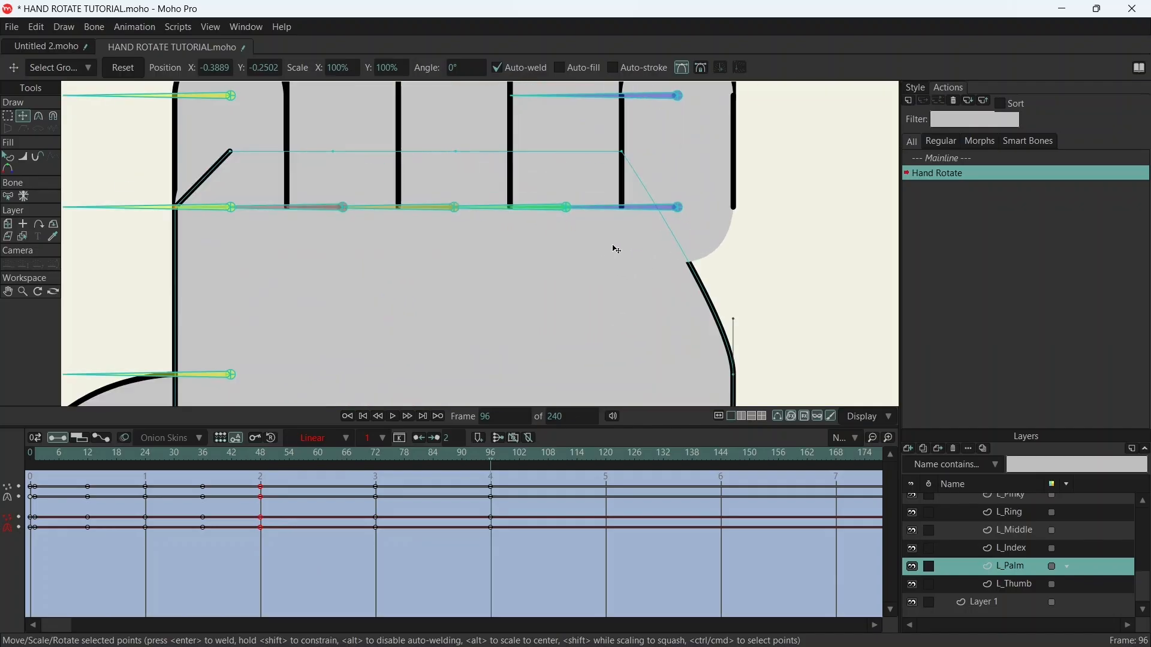
left_click_drag(625, 157, 738, 213)
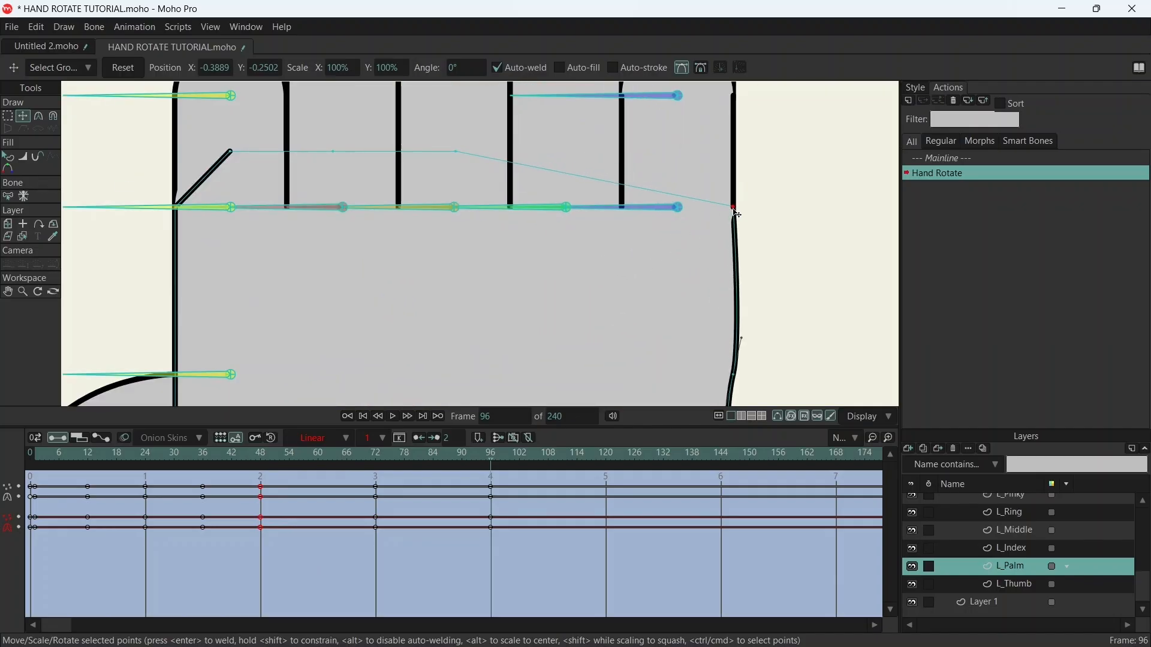
scroll(736, 211, "up", 4)
left_click_drag(743, 226, 744, 227)
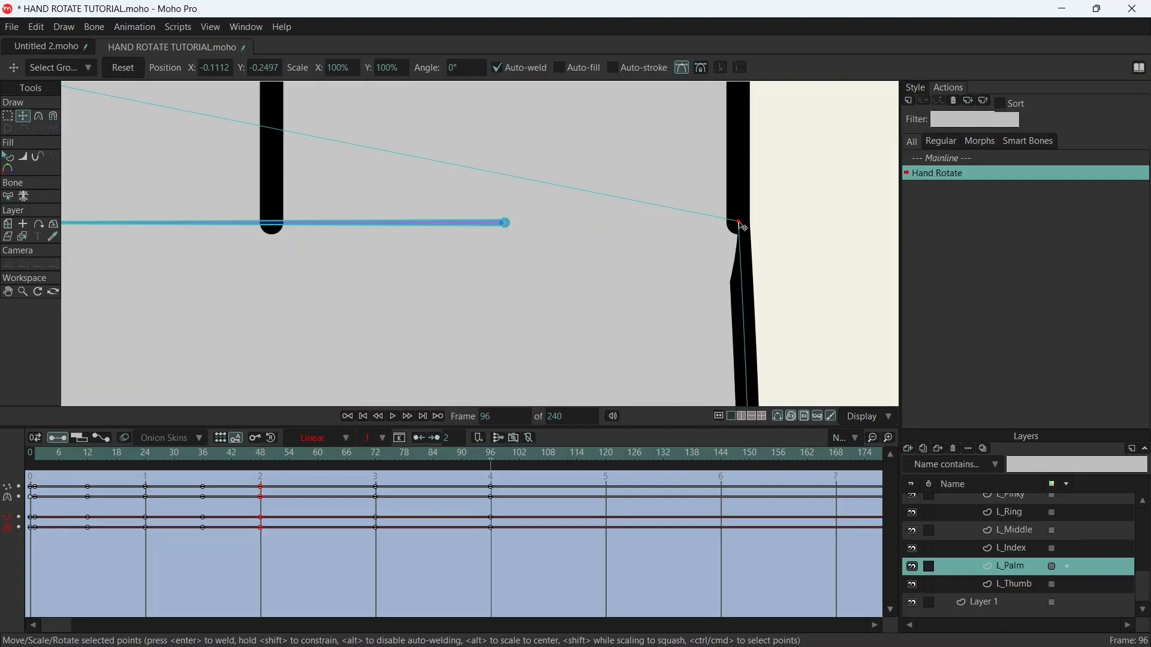
scroll(612, 228, "down", 8)
- Lower the palm's two middle top-edge points to the finger-base line at frame 96
left_click_drag(375, 267, 642, 252)
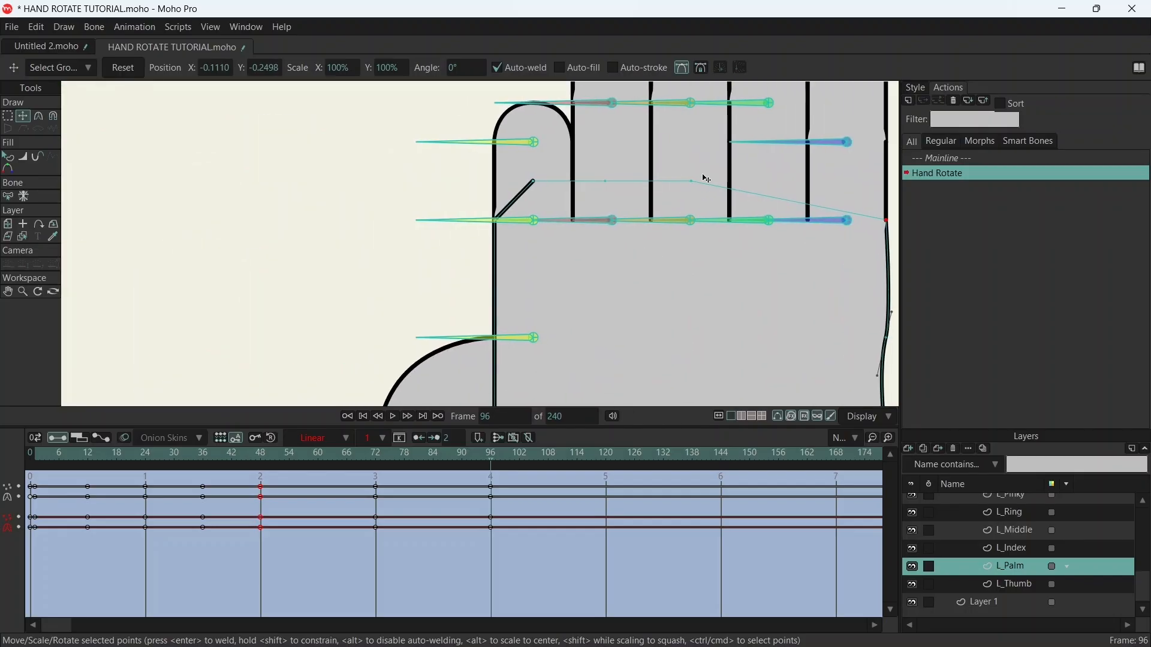
left_click_drag(693, 183, 697, 223)
left_click_drag(606, 183, 619, 223)
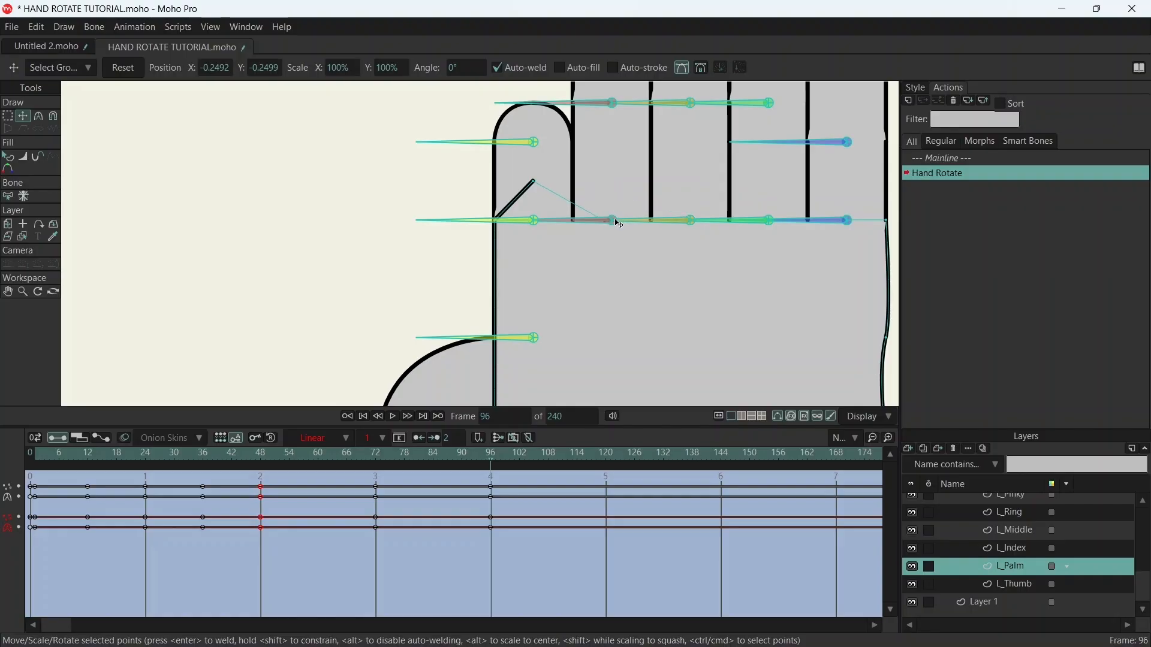
- Place the palm's last raised top point, inside the thumb, at the gap between the thumb and index finger bases
left_click_drag(534, 183, 546, 226)
scroll(546, 228, "up", 6)
scroll(564, 225, "down", 10)
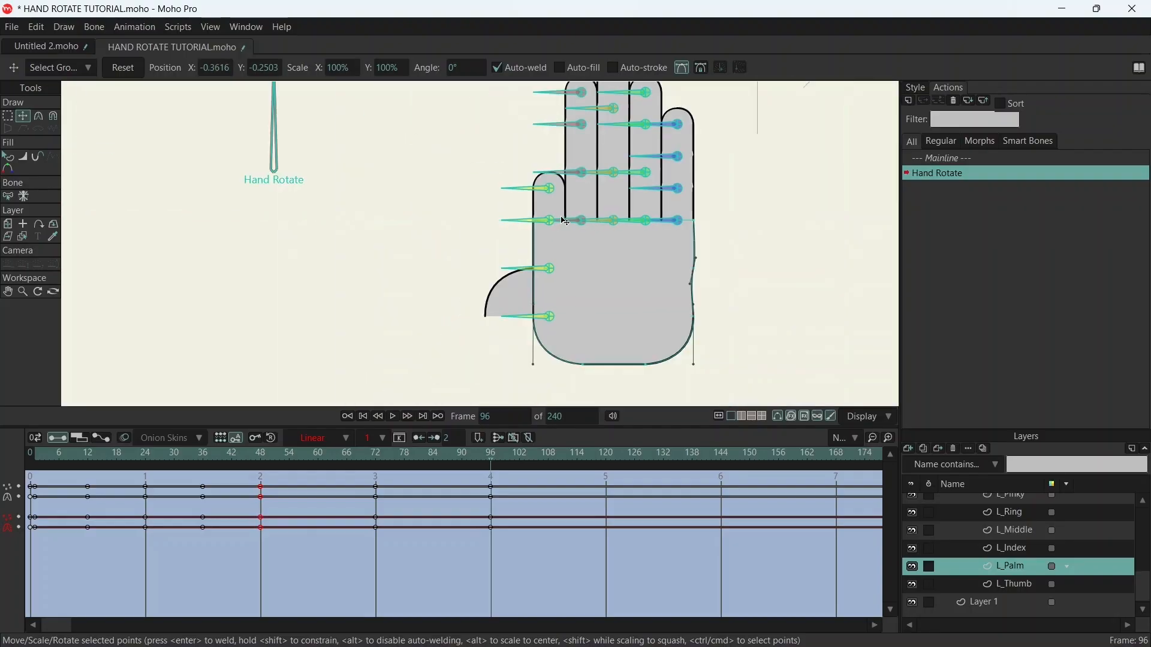
scroll(566, 231, "up", 5)
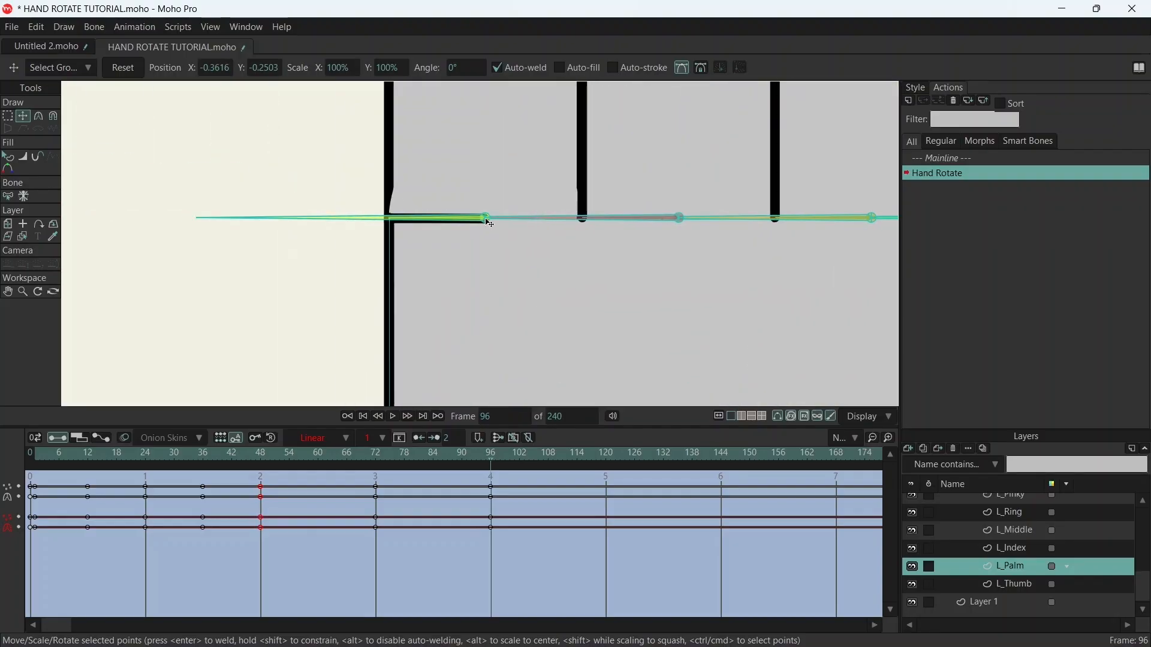
key("ctrl+z")
left_click_drag(488, 125, 583, 218)
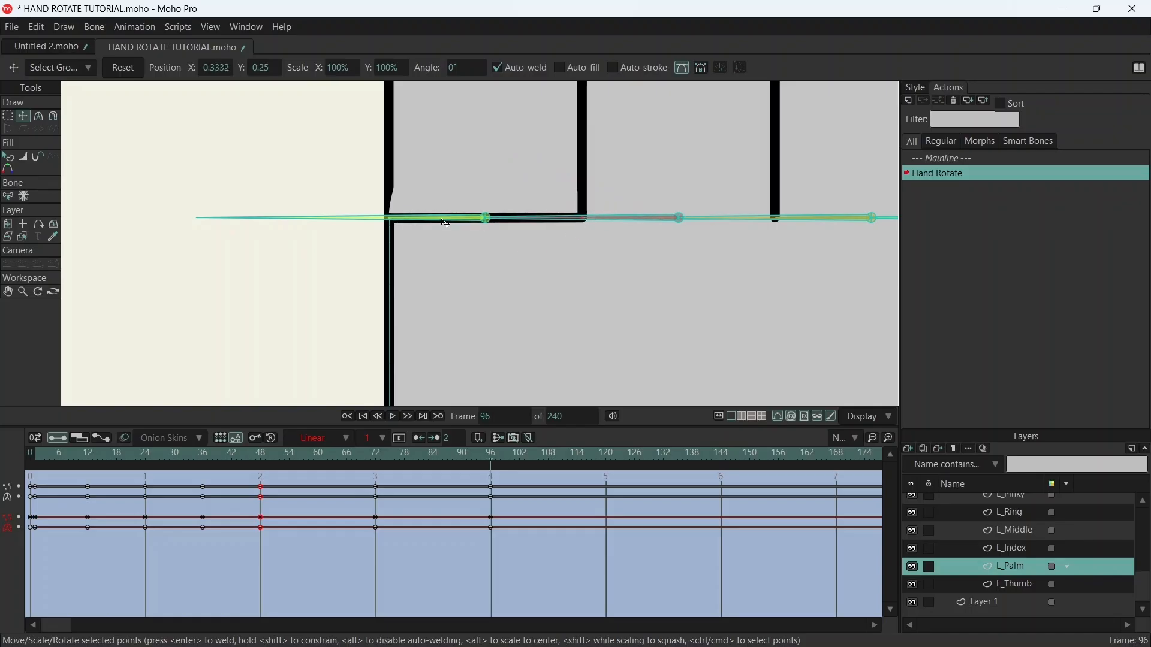
scroll(486, 219, "down", 3)
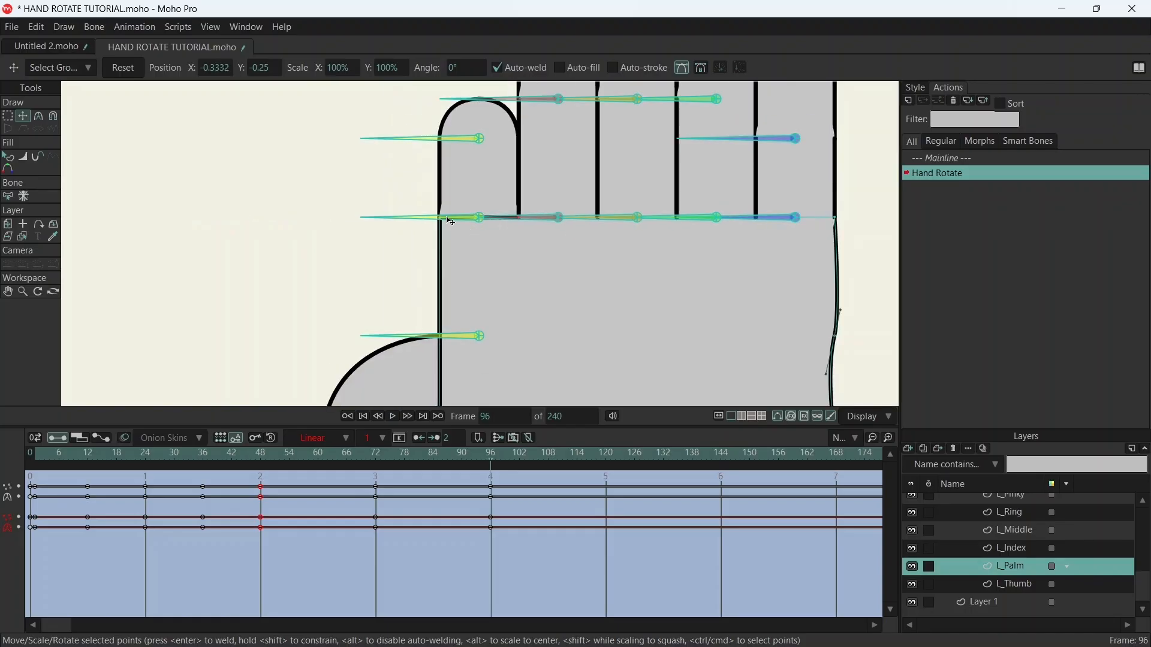
- At frame 96, lower the palm's thumb-side corner point along the thumb's outer edge and straighten the wavy pinky-side palm edge
left_click_drag(444, 225, 464, 372)
scroll(464, 372, "down", 5)
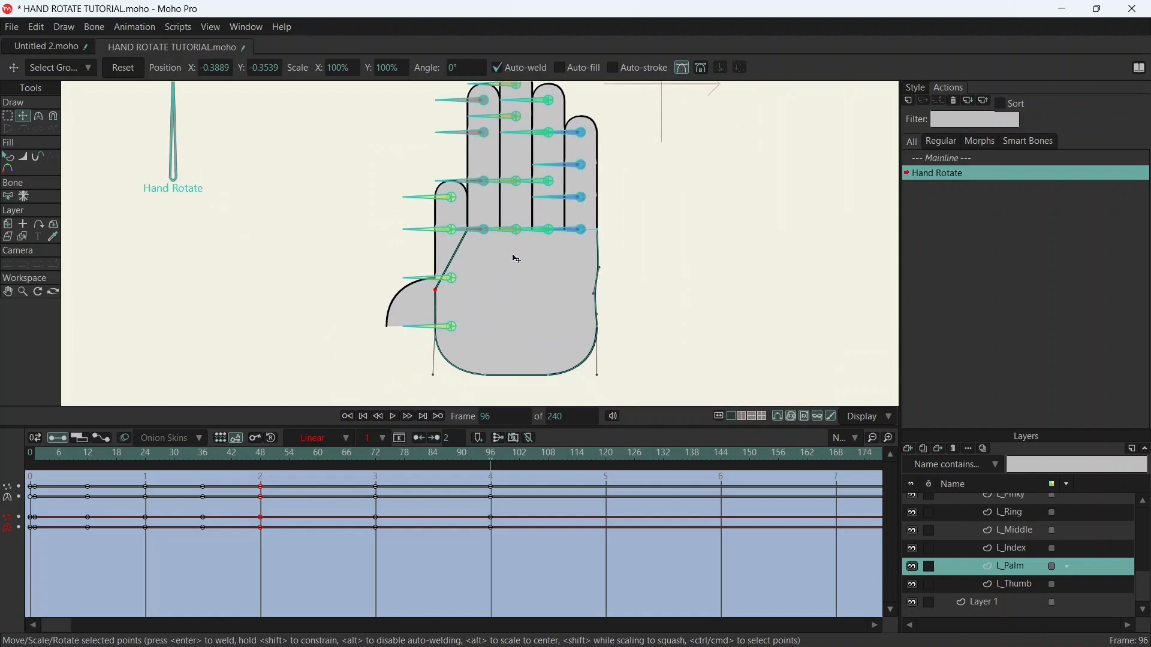
scroll(601, 311, "up", 5)
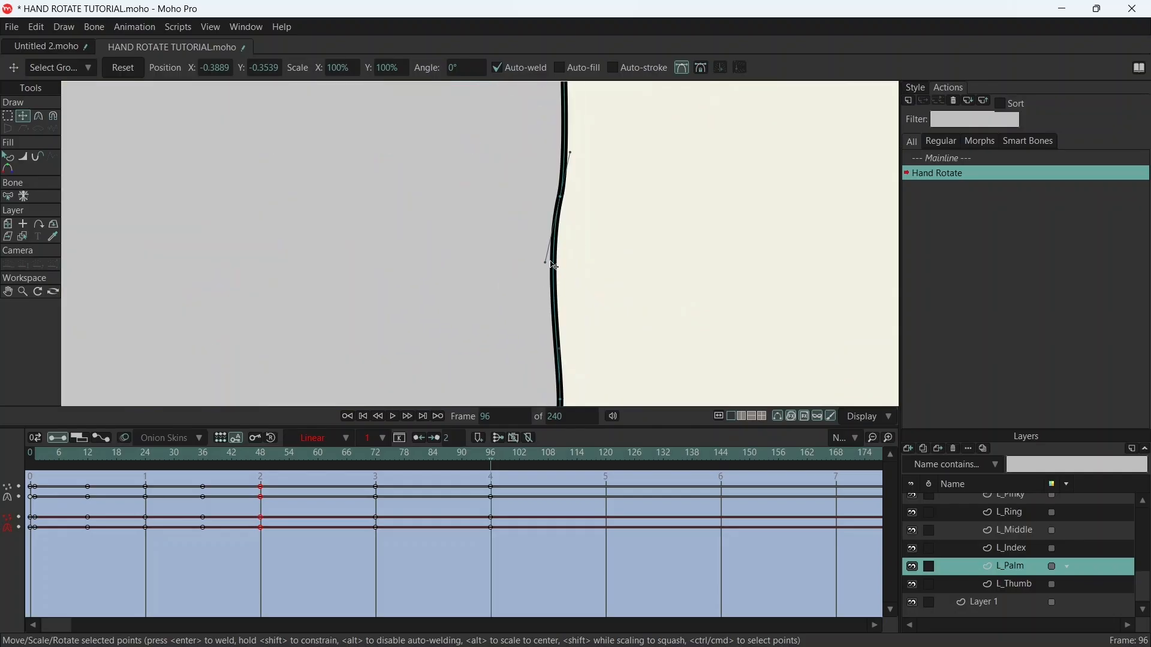
left_click_drag(544, 263, 559, 264)
scroll(470, 236, "down", 5)
scroll(529, 250, "up", 5)
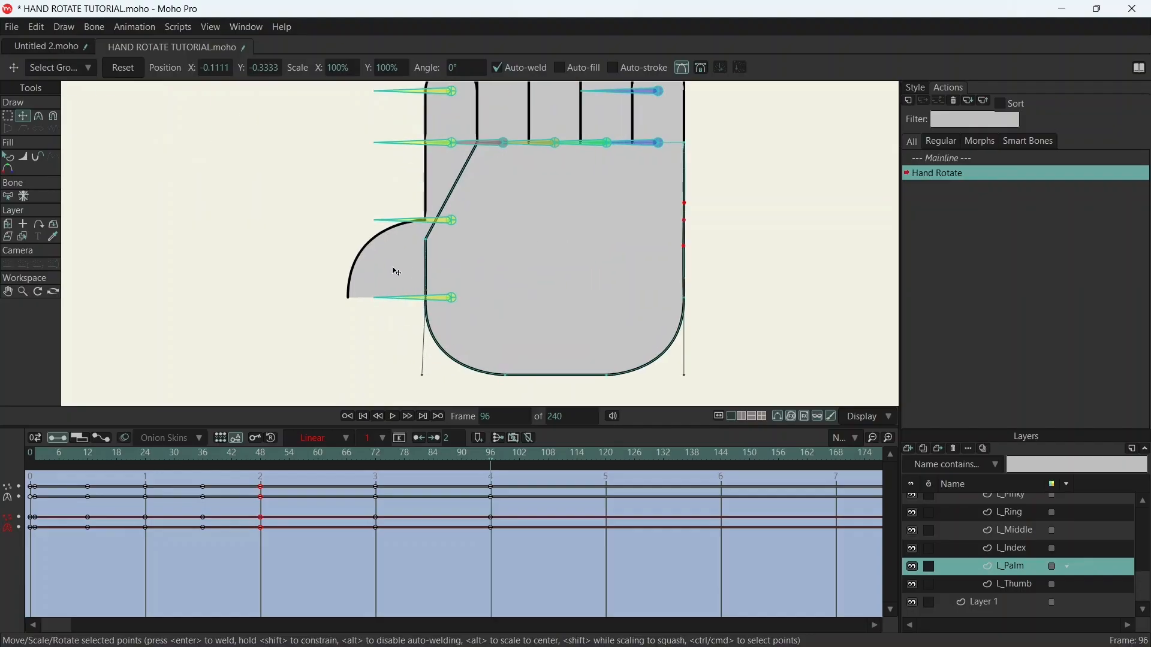
- On L_Thumb at frame 96, move the inner base point farther into the palm and round the curve leading to it
left_click(1020, 580)
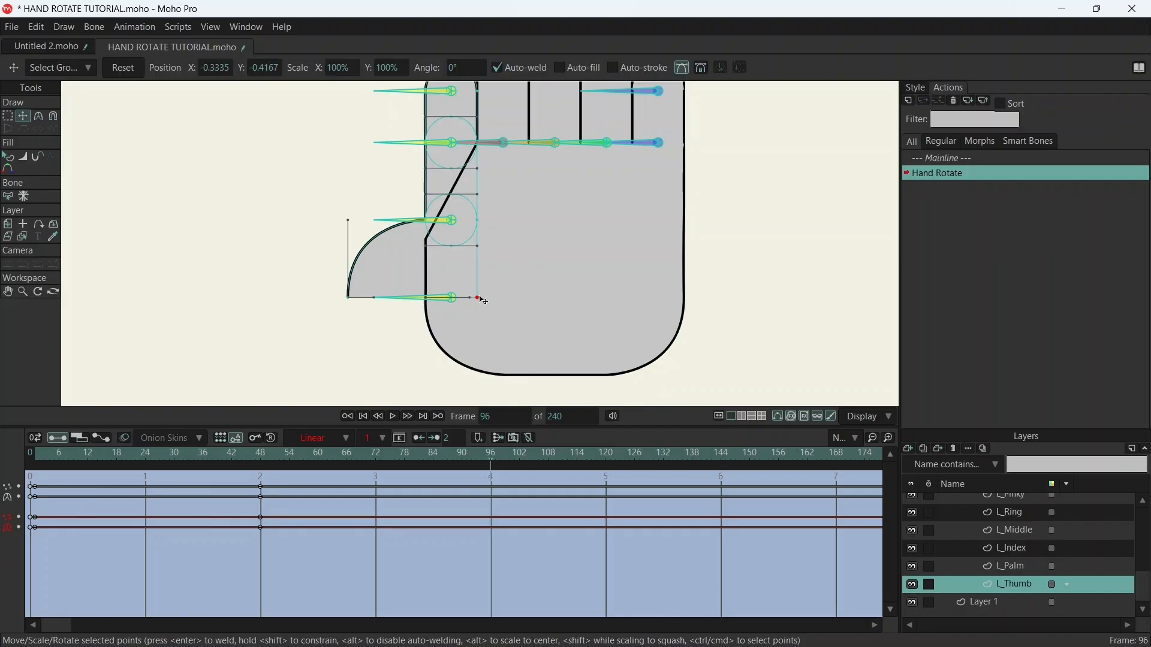
left_click_drag(482, 298, 619, 266)
key("c")
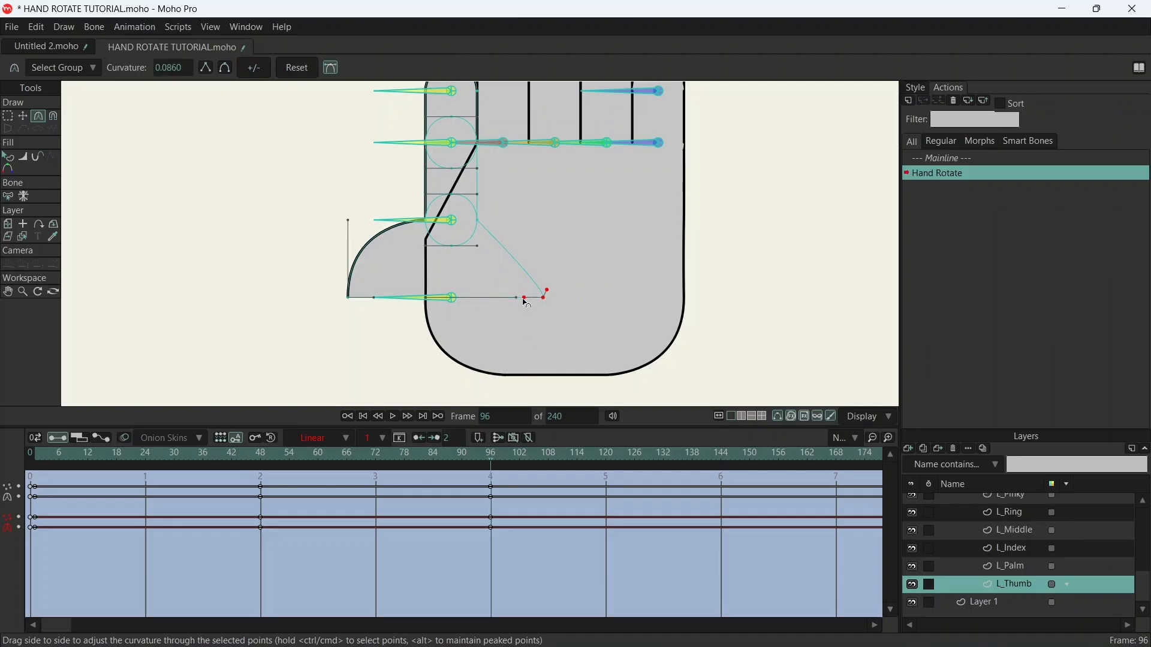
left_click_drag(550, 294, 546, 221)
- Move the thumb's outer base point onto the palm's thumb-side outline at frame 96
key("t")
left_click_drag(353, 304, 426, 302)
scroll(439, 291, "up", 12)
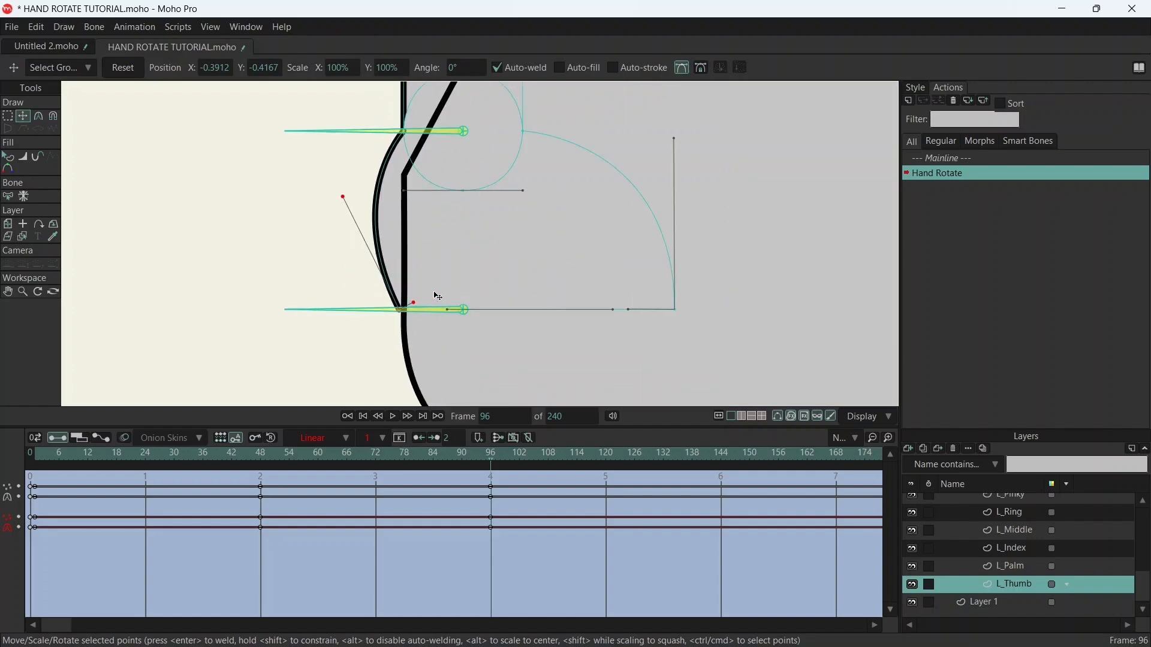
left_click_drag(315, 324, 342, 327)
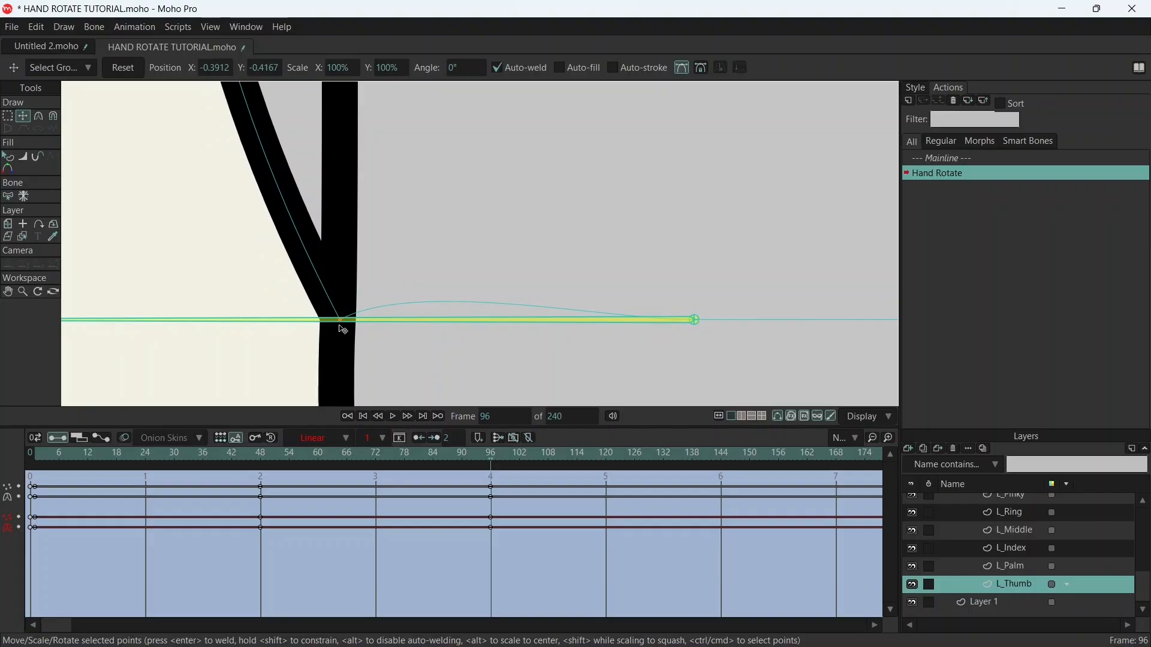
scroll(360, 256, "down", 6)
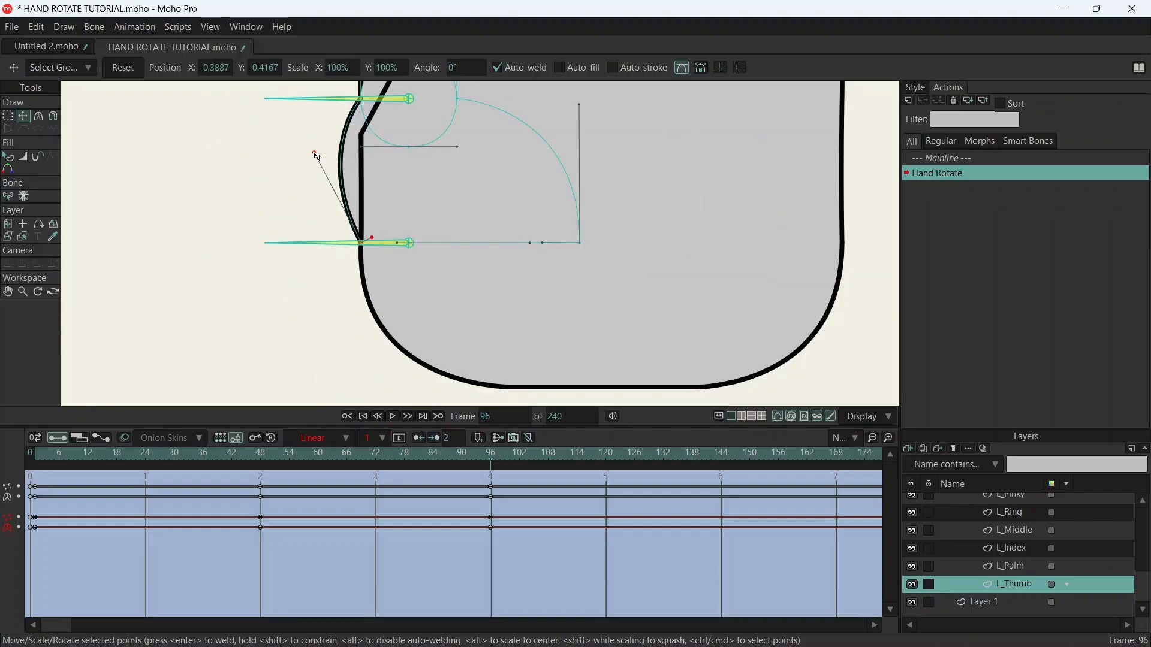
- Flatten the curve of the thumb's lower outer edge at frame 96 so it runs along the palm outline
left_click_drag(317, 157, 368, 158)
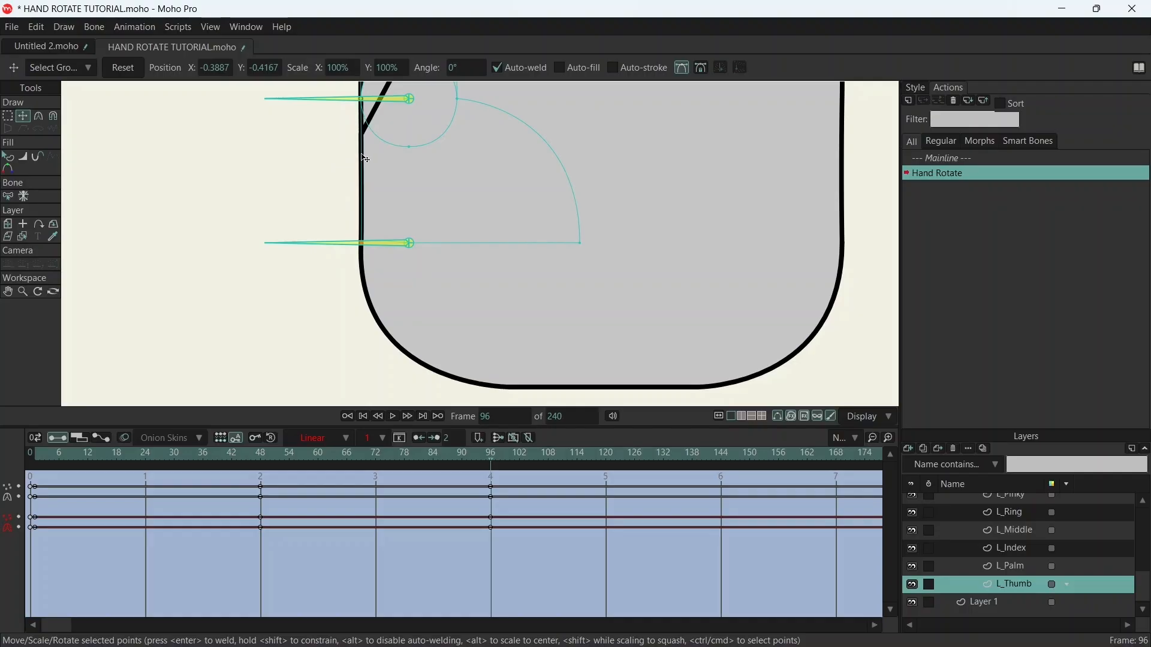
scroll(369, 136, "up", 5)
scroll(455, 156, "down", 8)
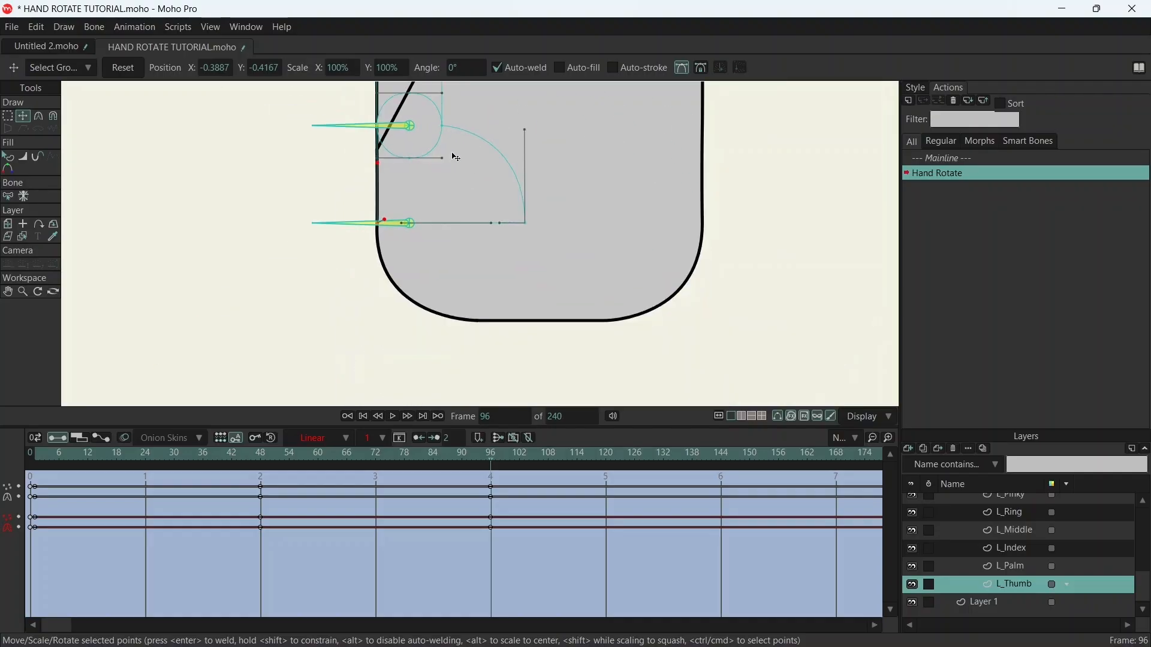
left_click_drag(464, 225, 464, 242)
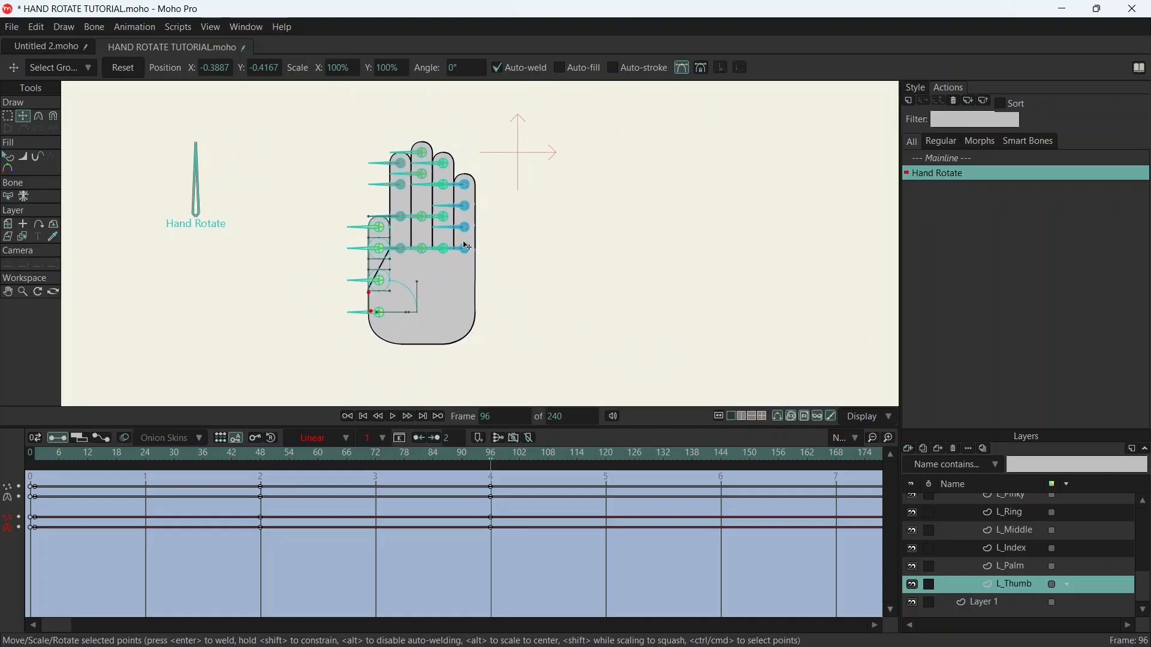
- Check the layer order change on L_Hand, go to frame 11 and select L_Palm for point editing
scroll(1019, 545, "up", 3)
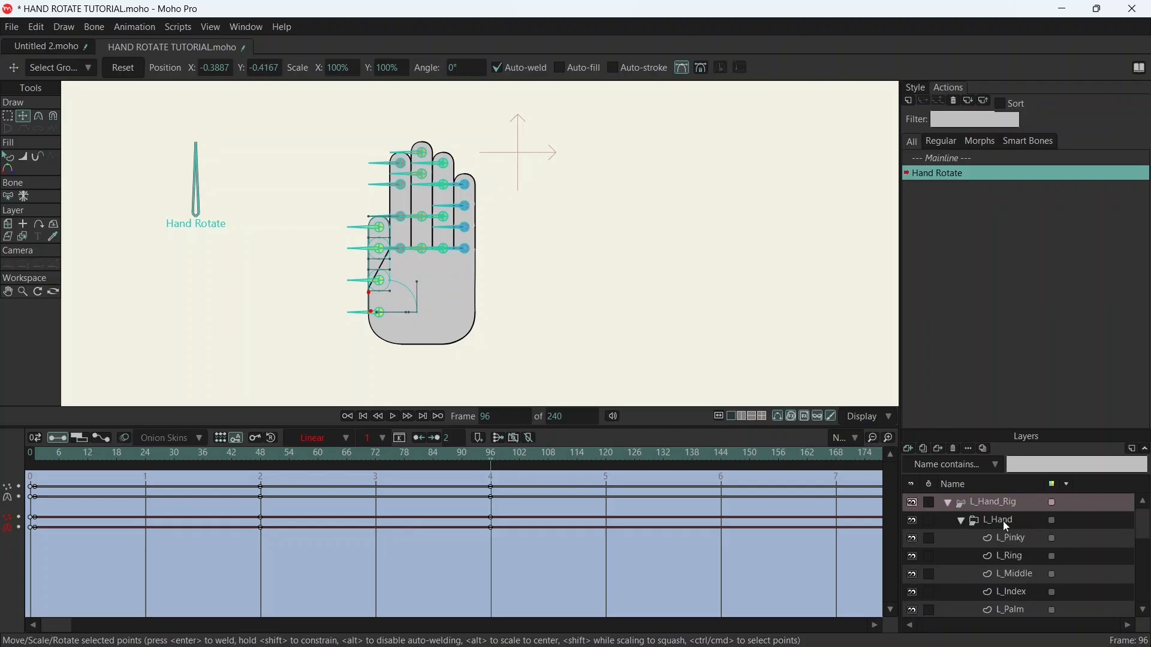
left_click(1002, 521)
left_click_drag(51, 453, 82, 454)
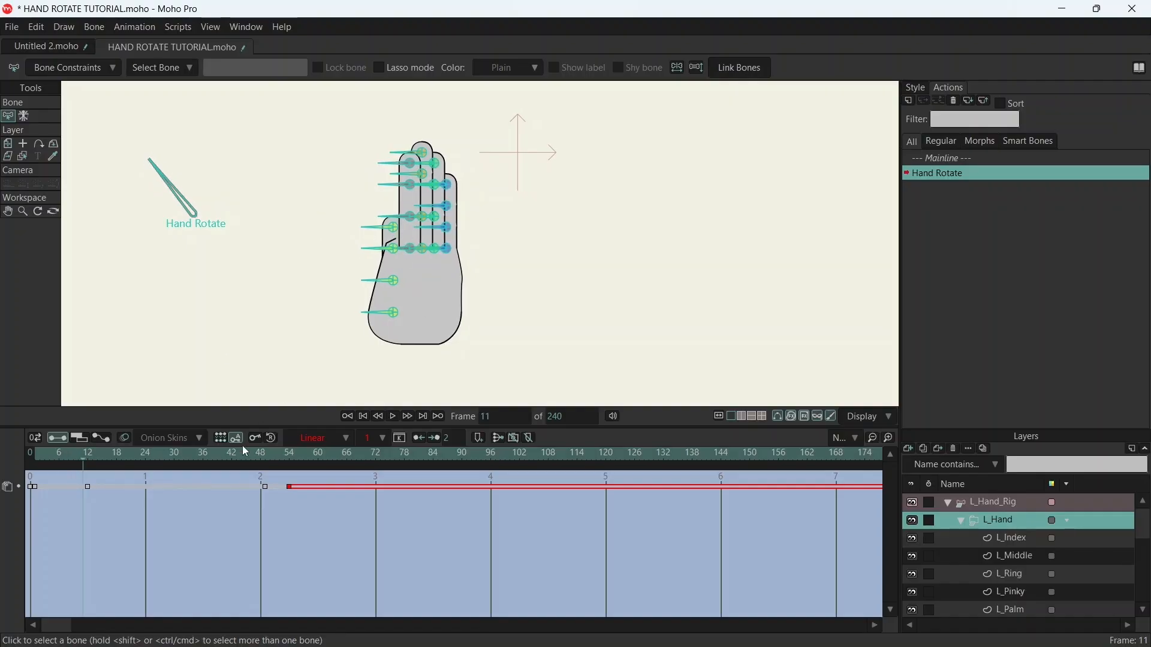
left_click(1019, 612)
scroll(401, 265, "up", 5)
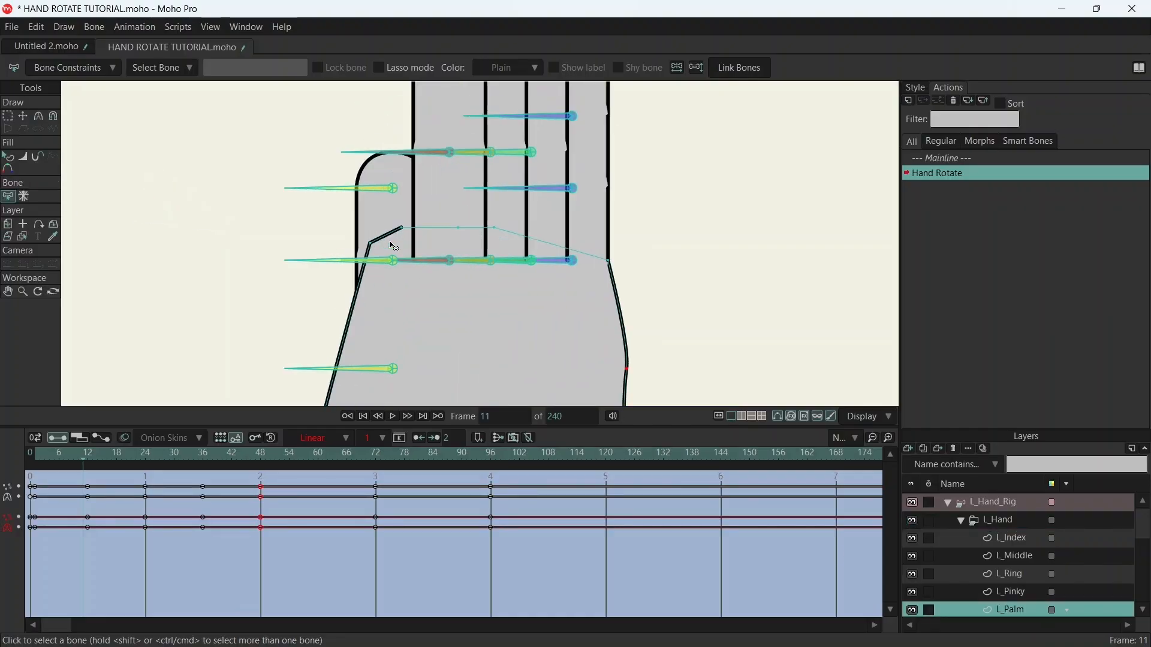
key("t")
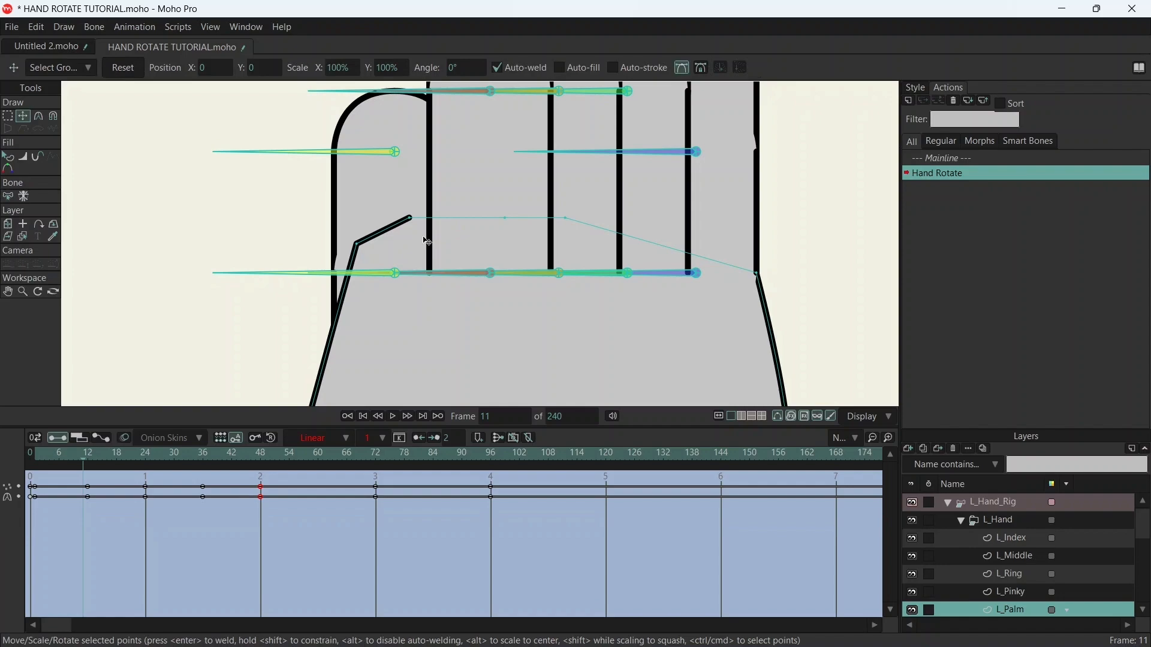
left_click_drag(414, 223, 436, 278)
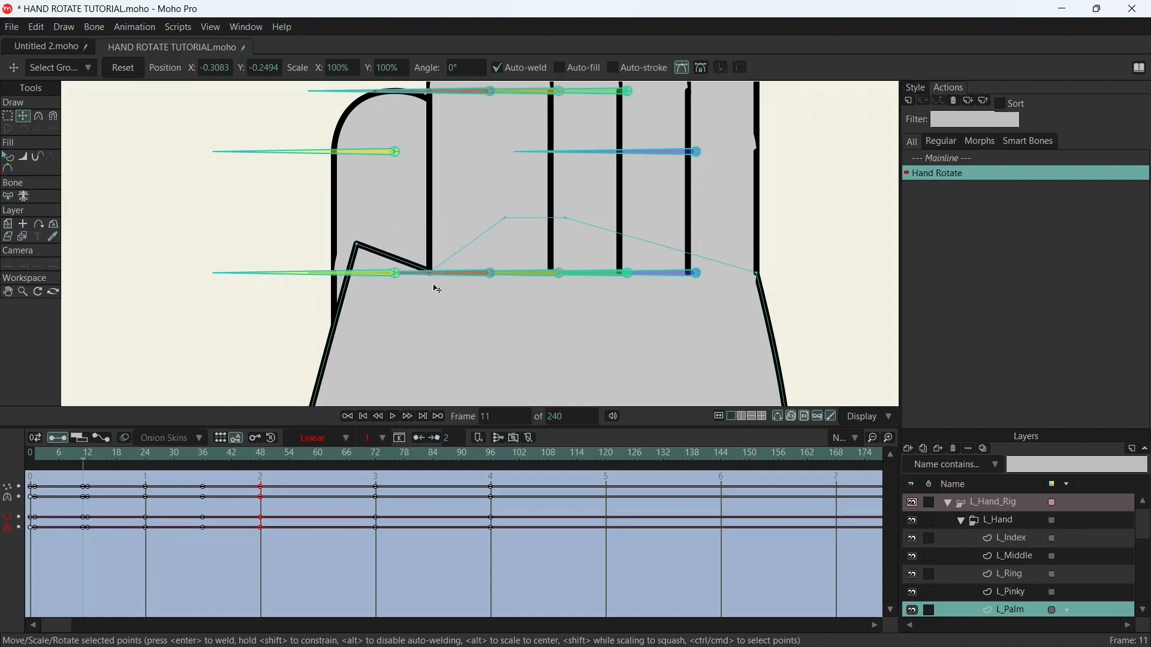
key("ctrl+z")
left_click(89, 464)
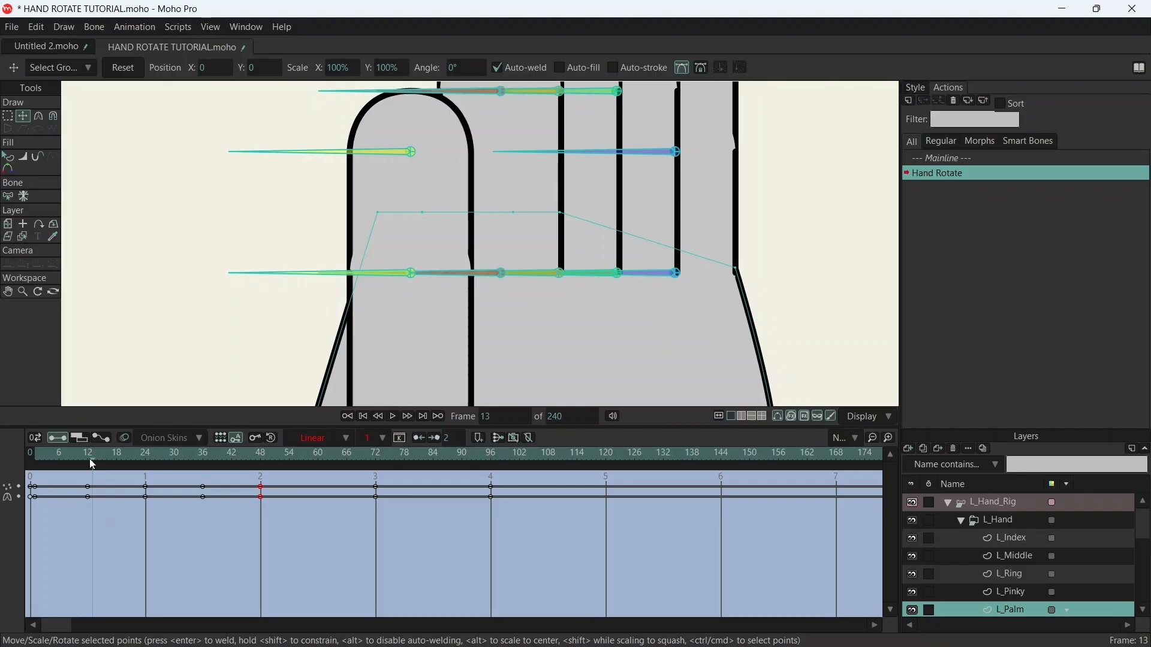
left_click(86, 464)
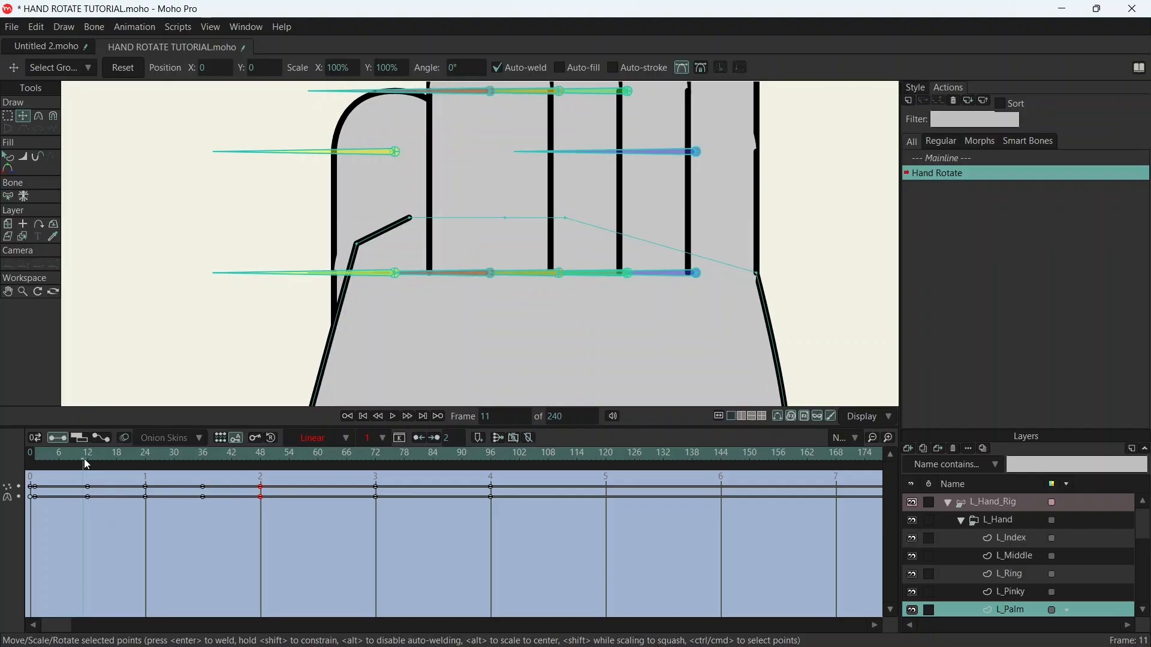
mouse_move(82, 459)
left_mouse_down()
mouse_move(30, 460)
mouse_move(84, 472)
left_mouse_up()
- At frame 11, move the palm's thumb-side top points so the outline slopes from the index finger base down across the thumb
mouse_move(413, 222)
left_mouse_down()
mouse_move(353, 249)
mouse_move(367, 324)
mouse_move(389, 341)
left_mouse_up()
scroll(449, 277, "up", 10)
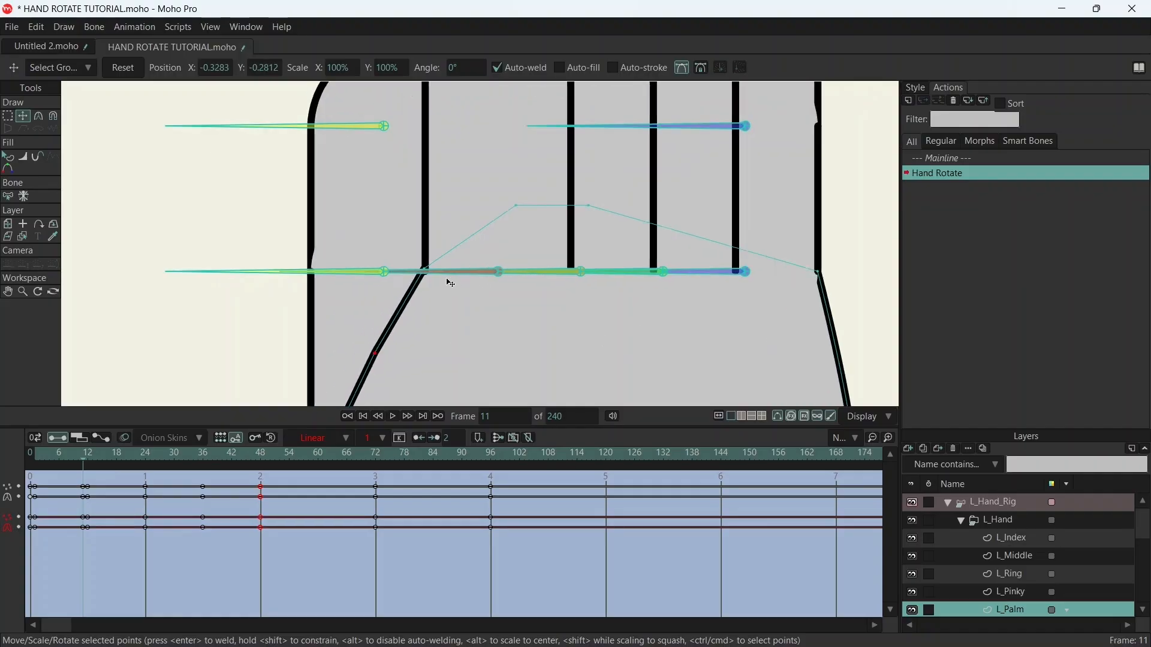
left_click_drag(265, 205, 286, 234)
scroll(300, 225, "down", 10)
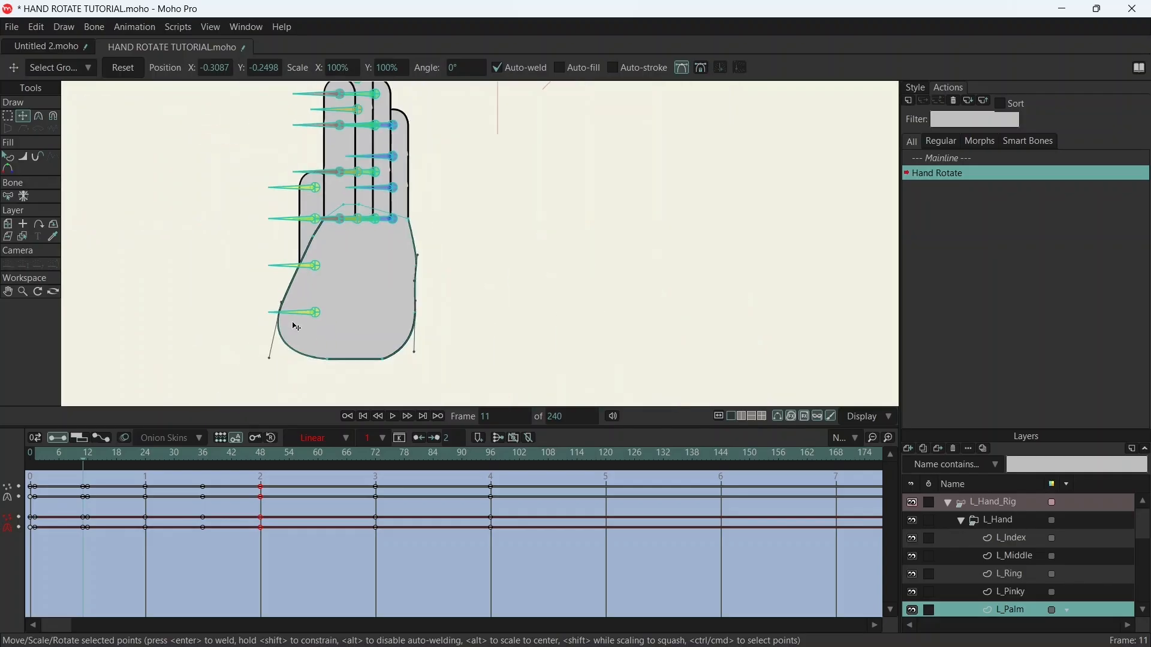
- Scrub the Hand Rotate action to frame 49, inspect the palm and finger bases there, and return to frame 1
left_click_drag(82, 459, 266, 459)
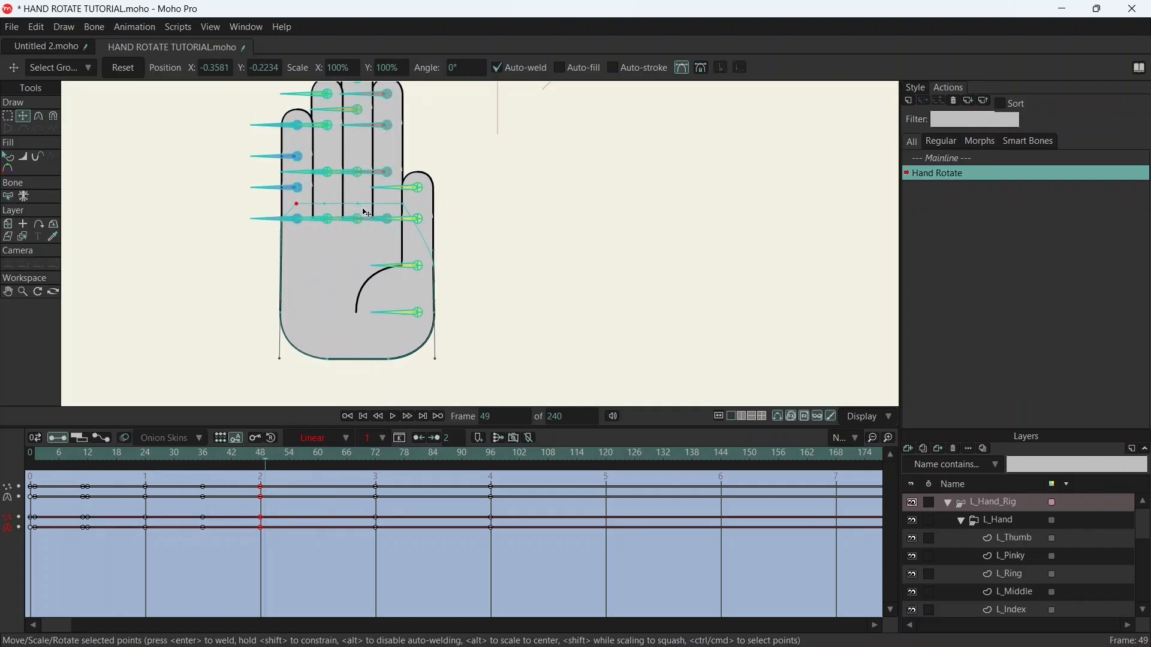
scroll(361, 217, "up", 5)
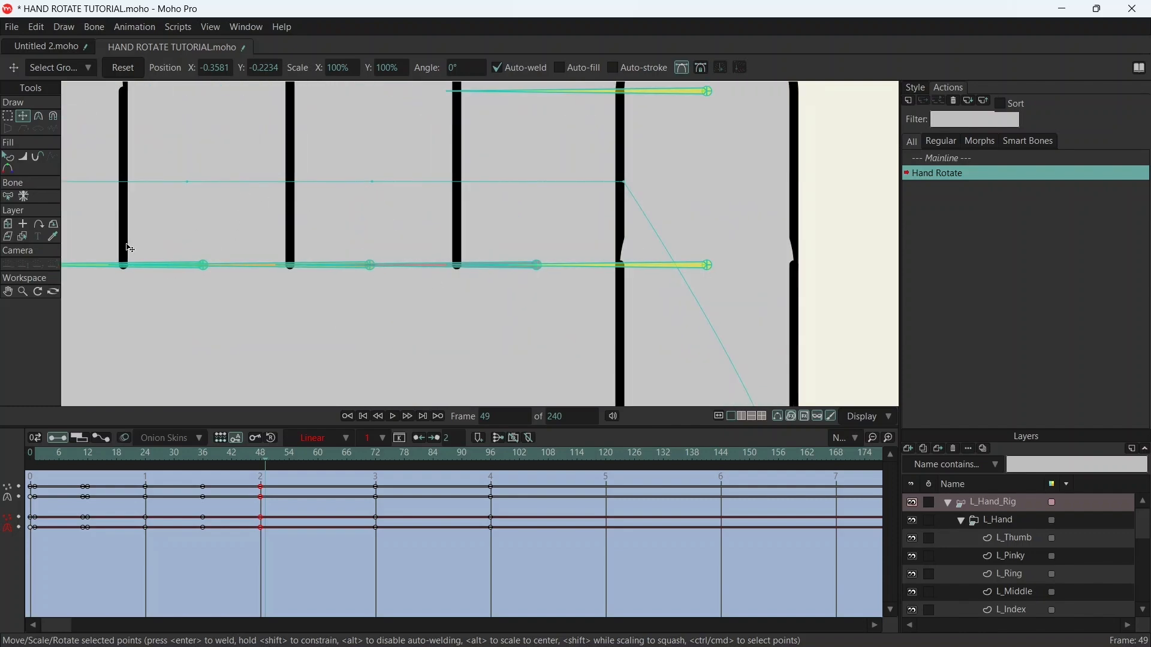
scroll(256, 266, "down", 5)
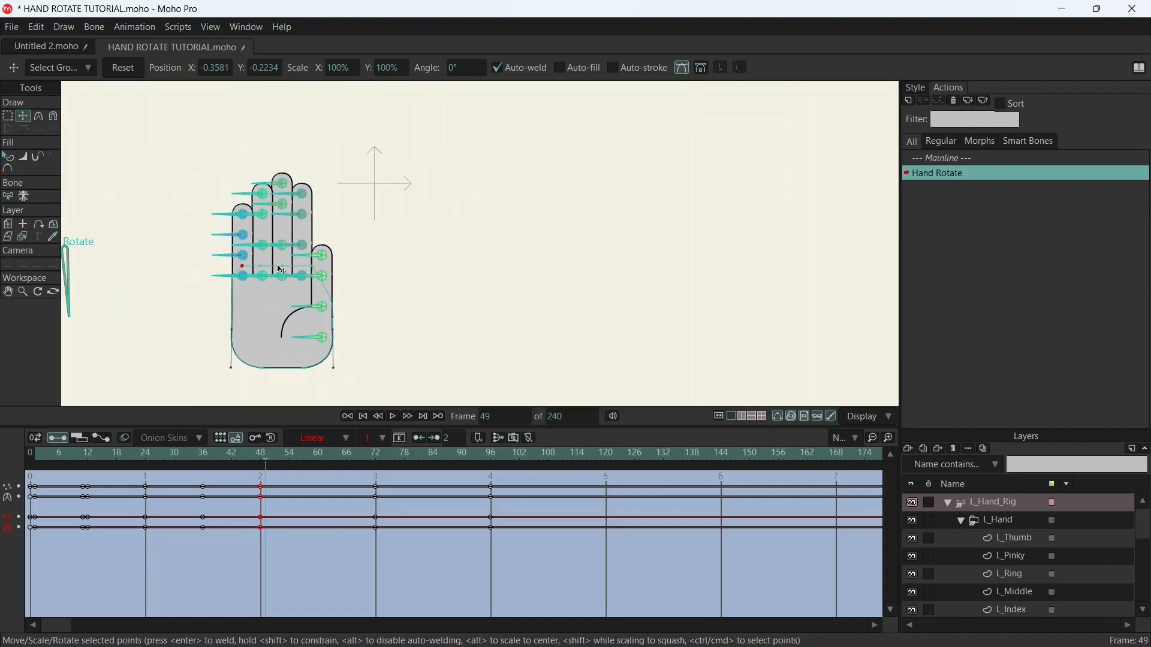
scroll(252, 279, "up", 3)
scroll(252, 278, "down", 2)
left_click_drag(303, 335, 388, 322)
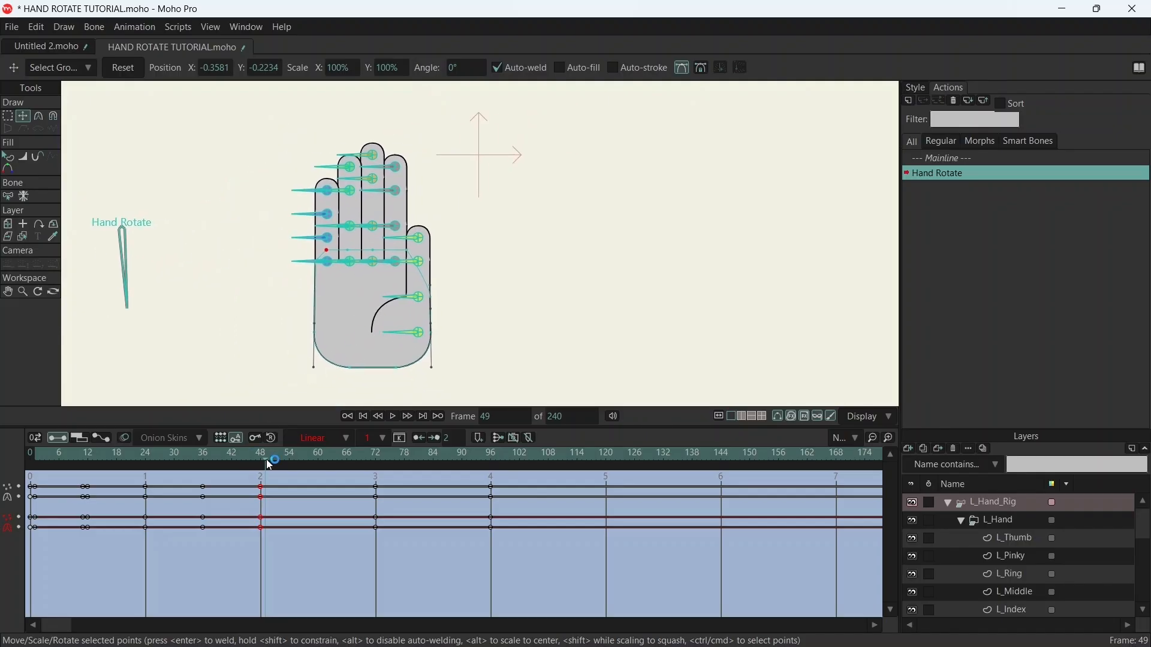
left_click_drag(270, 465, 11, 489)
left_click(36, 465)
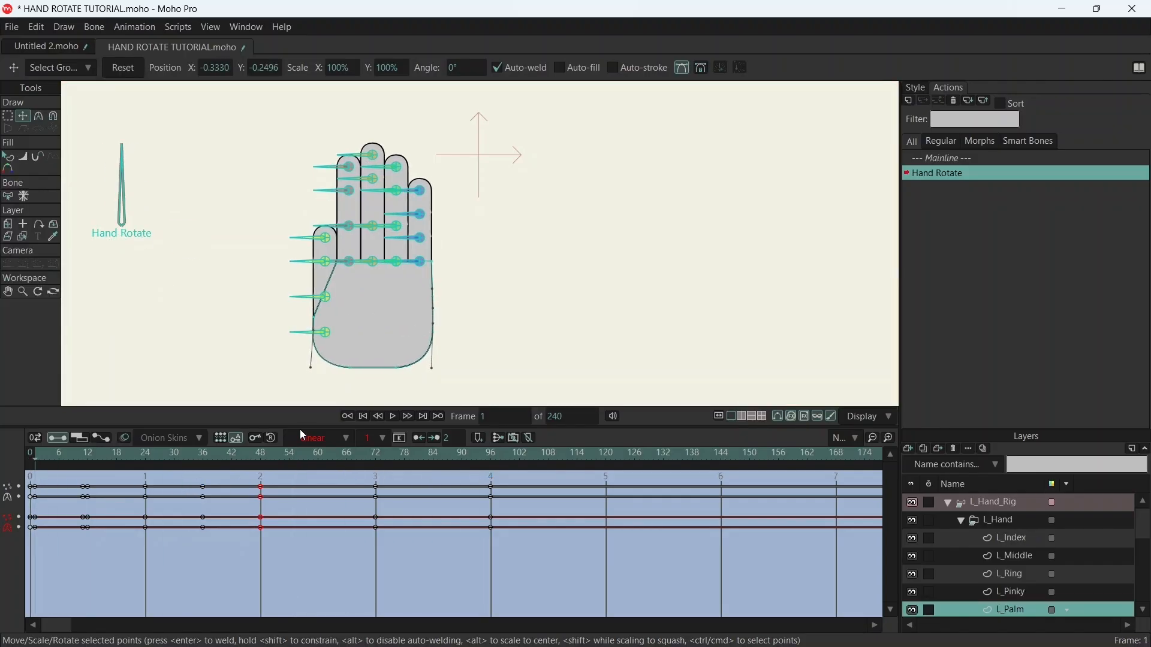
- Select L_Hand_Rig, return from the Hand Rotate action to the mainline and go to frame 20
left_click(1020, 502)
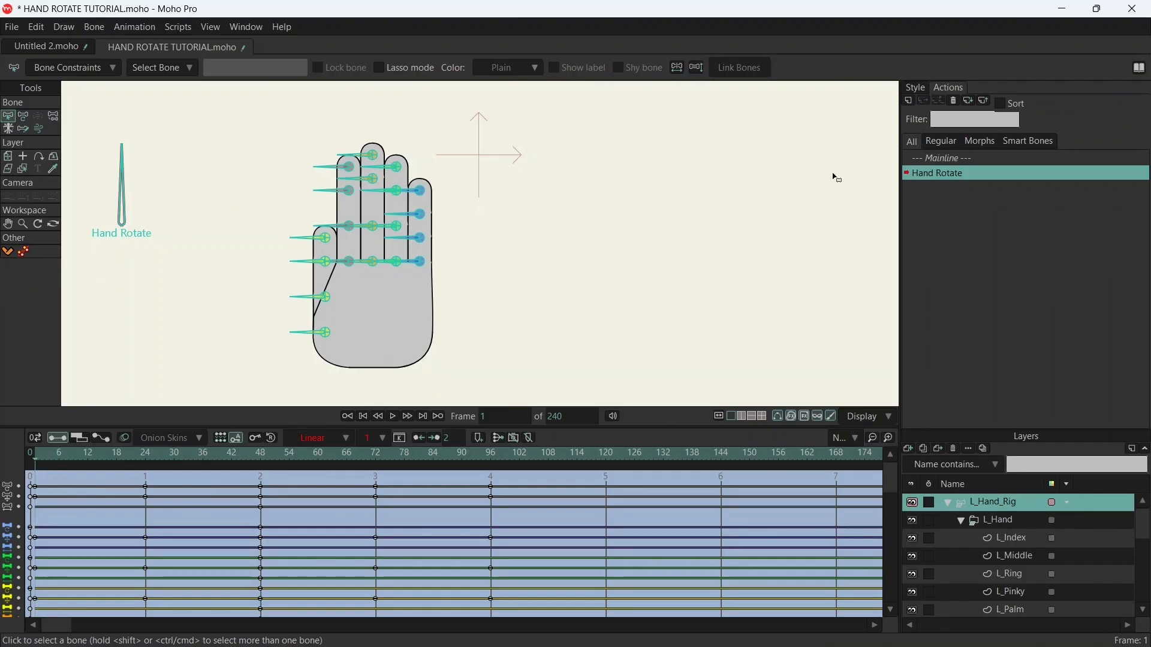
left_click(929, 159)
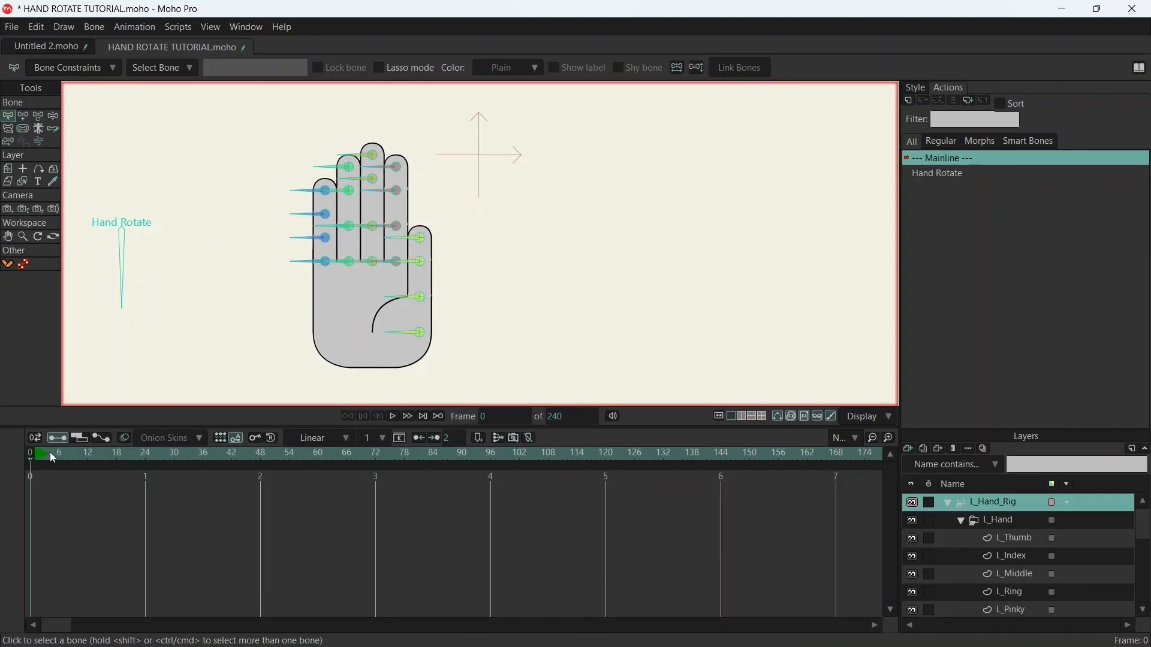
left_click_drag(33, 458, 133, 463)
- Swing the Hand Rotate bone up and back down with Transform Bone to test the hand turn, ending at 263.4°
left_click(23, 117)
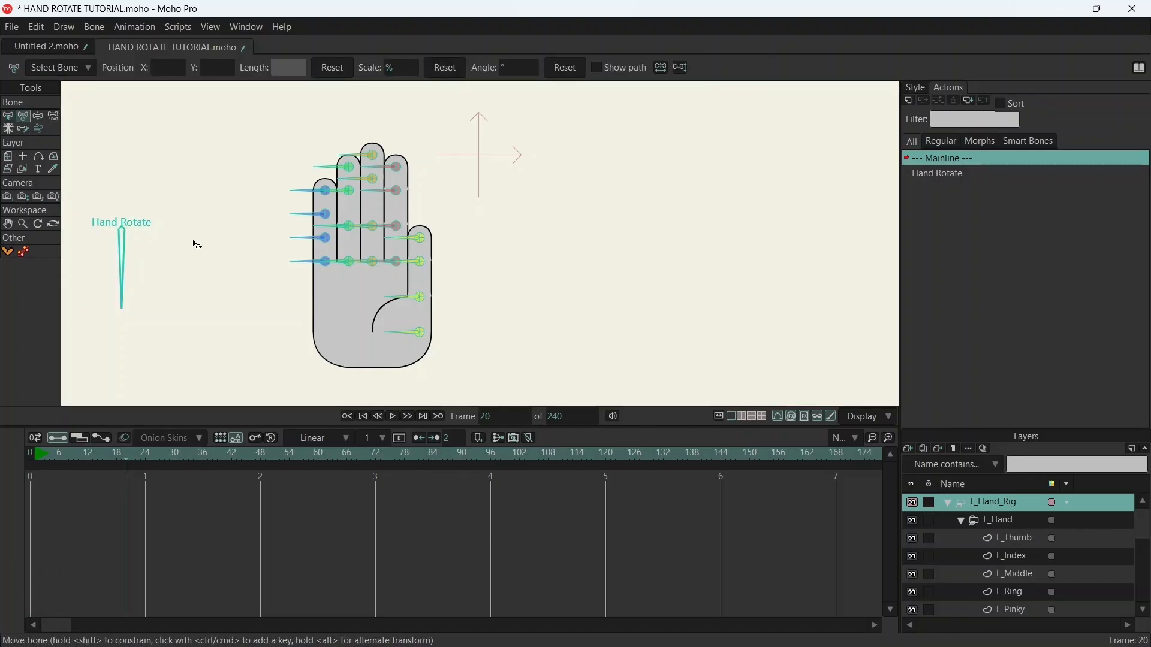
left_click_drag(227, 295, 302, 268)
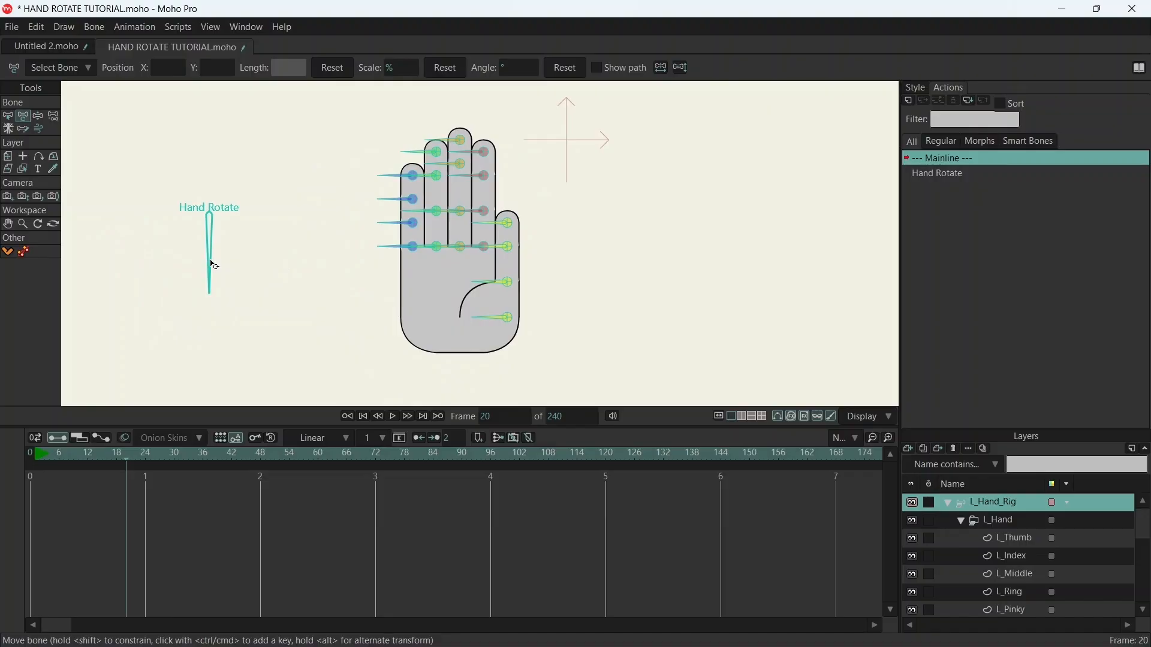
left_click_drag(210, 265, 165, 148)
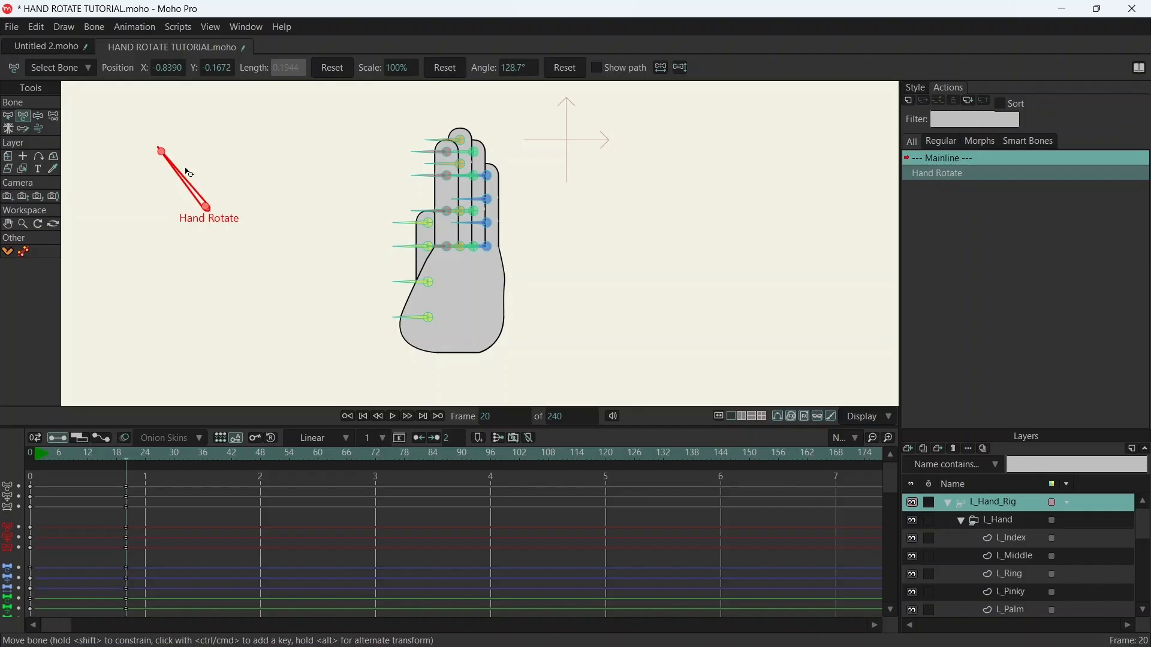
left_click_drag(179, 174, 183, 247)
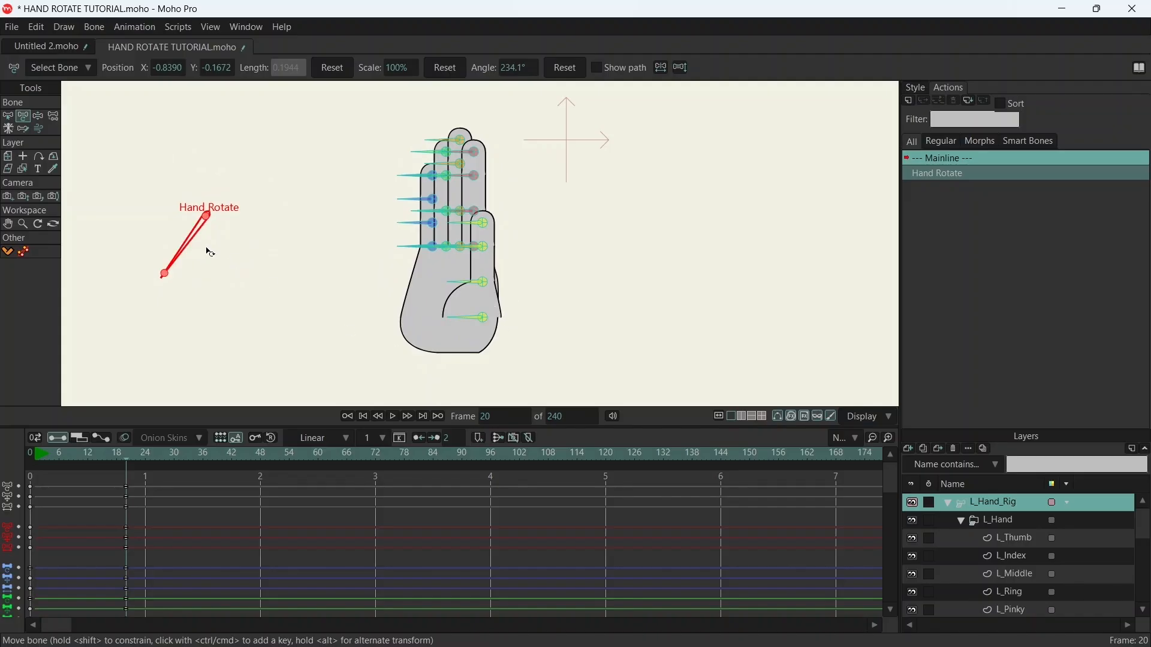
mouse_move(187, 248)
left_mouse_down()
mouse_move(211, 257)
mouse_move(239, 188)
mouse_move(185, 180)
mouse_move(274, 217)
mouse_move(159, 249)
mouse_move(198, 262)
mouse_move(262, 202)
mouse_move(177, 161)
mouse_move(248, 232)
mouse_move(175, 149)
mouse_move(154, 165)
mouse_move(210, 234)
mouse_move(228, 224)
mouse_move(196, 233)
left_mouse_up()
left_click_drag(190, 251, 210, 259)
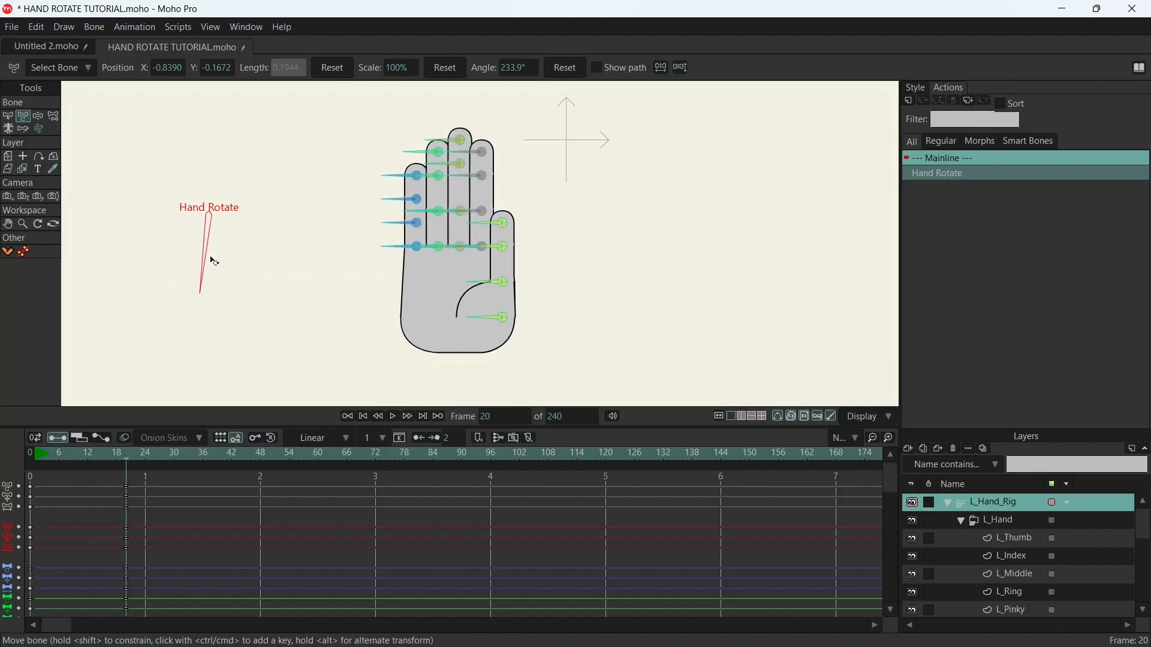
- Switch to the Untitled 2.moho document and frame its L_HAND_ROTATE bone together with the whole hand
left_click(44, 47)
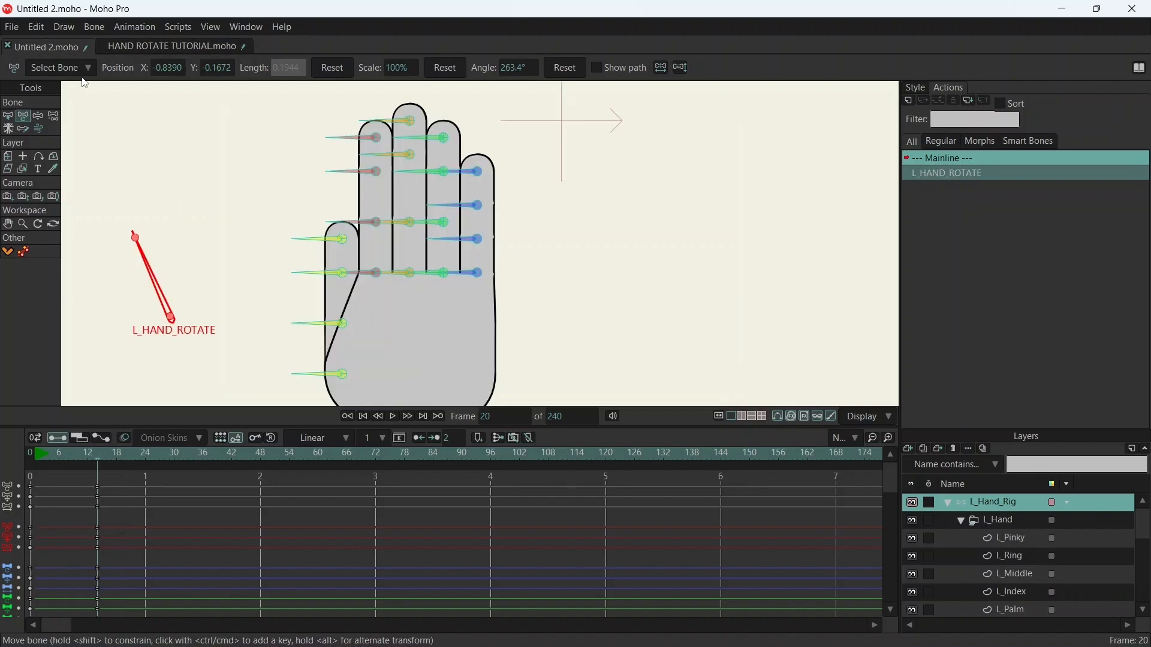
left_click_drag(350, 256, 384, 232)
scroll(369, 228, "down", 2)
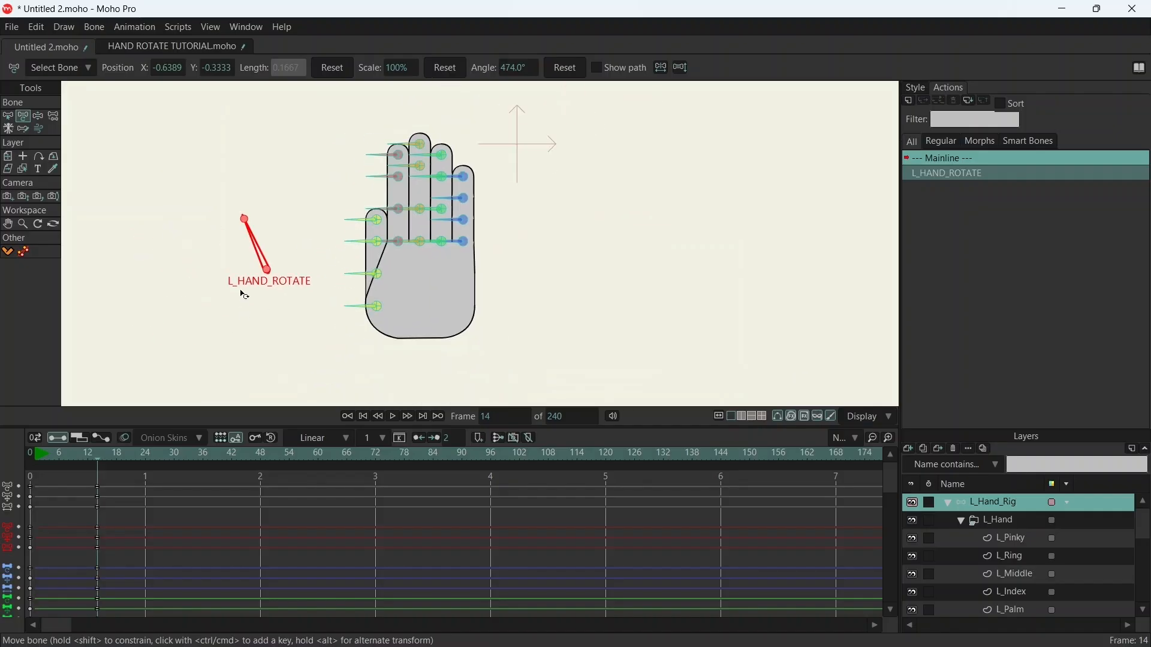